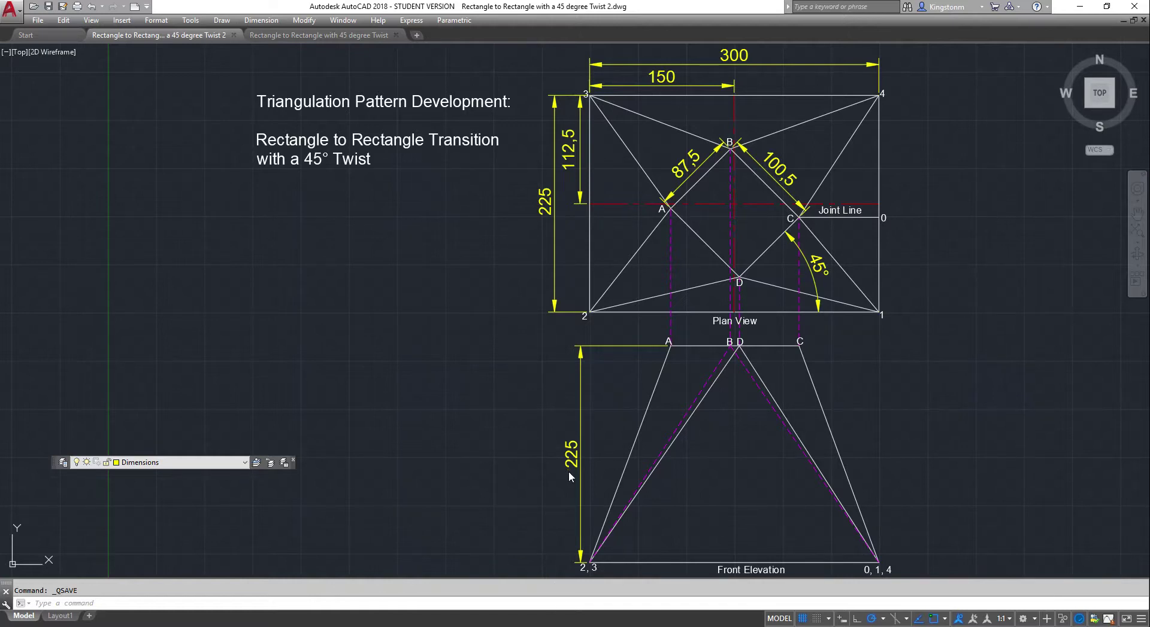
- Examine the small twisted rectangle ABCD and the joint line C-0 in the plan view by highlighting them
left_click(754, 173)
left_click(703, 179)
left_click(714, 251)
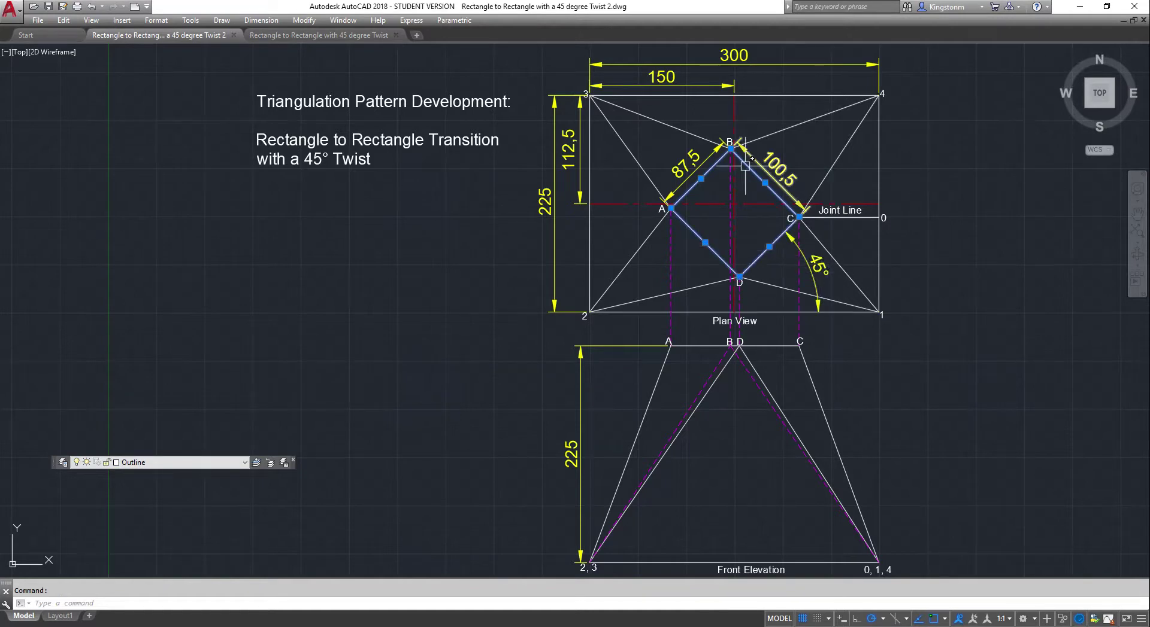
key("Escape")
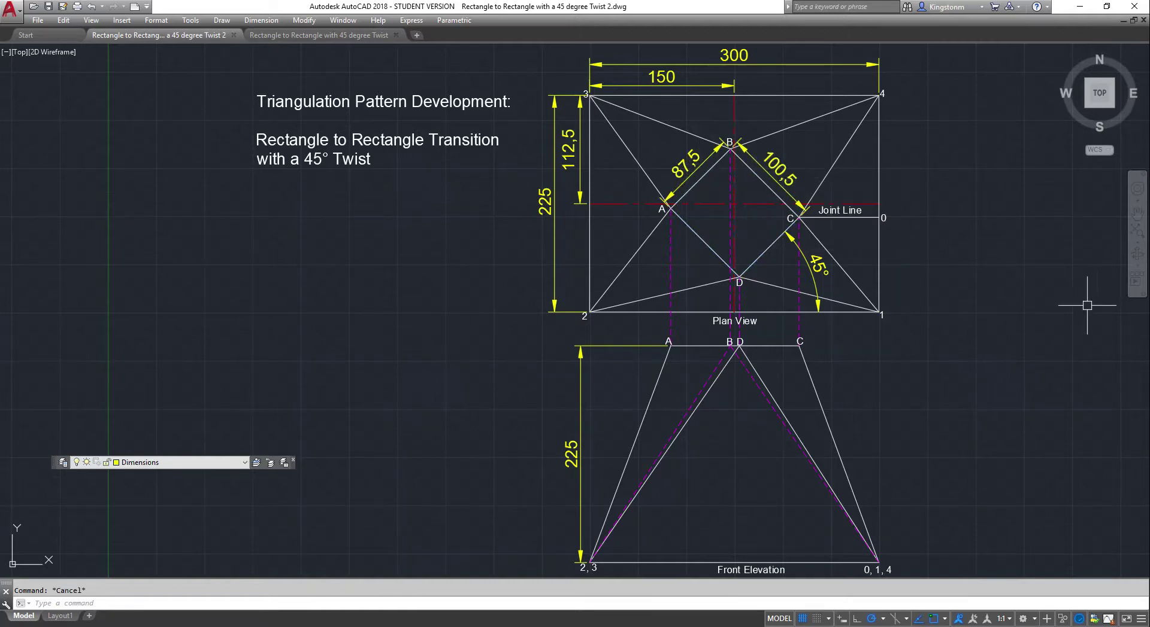
left_click(872, 218)
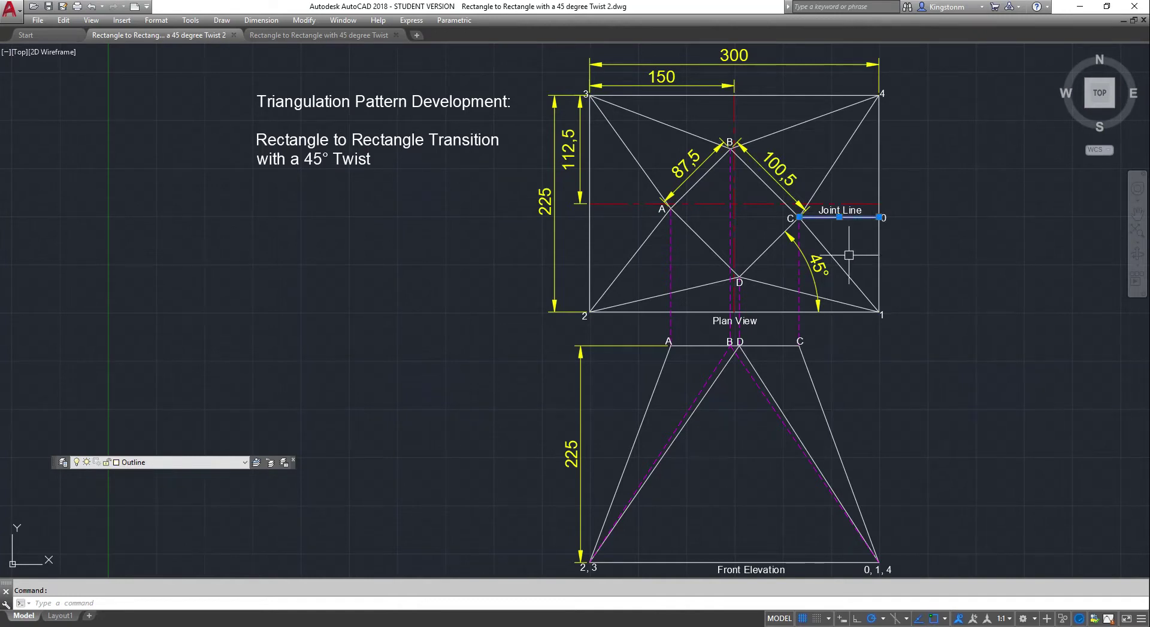
key("Escape")
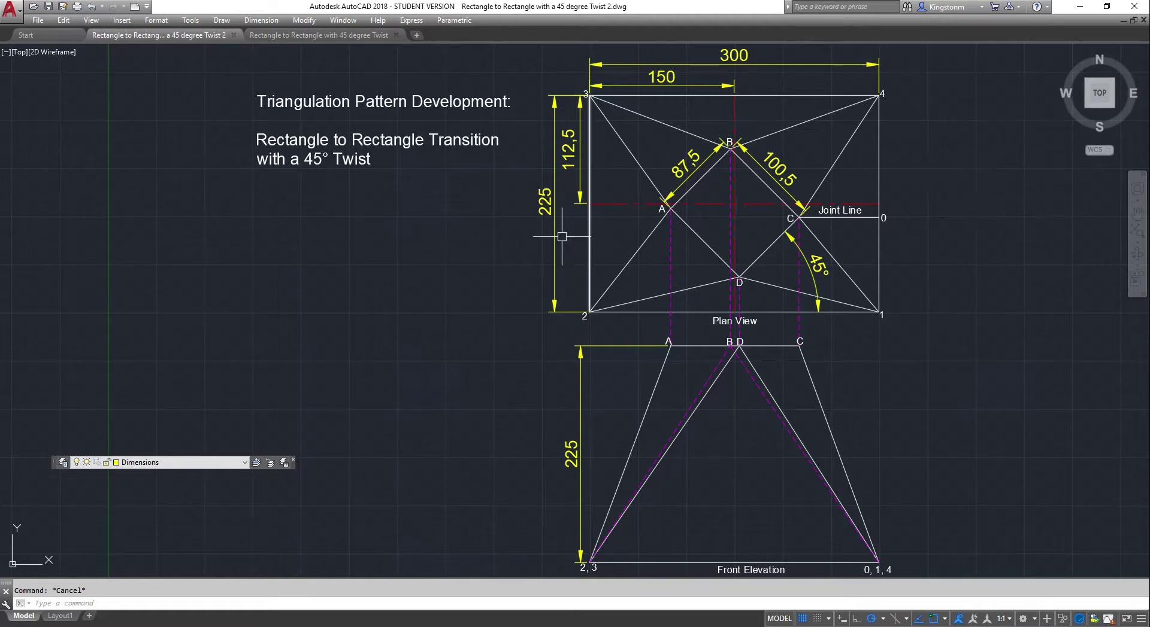
- Switch to the drawing "Rectangle to Rectangle with 45 degree Twist" and view its true length diagram and plan view
left_click(317, 35)
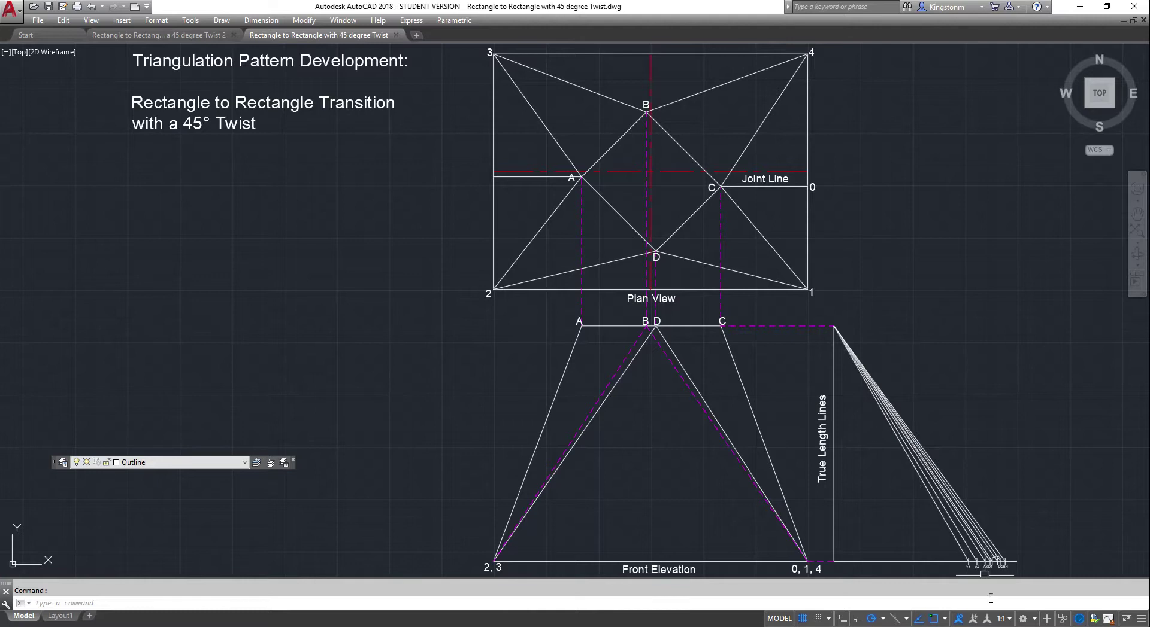
scroll(932, 571, "up", 4)
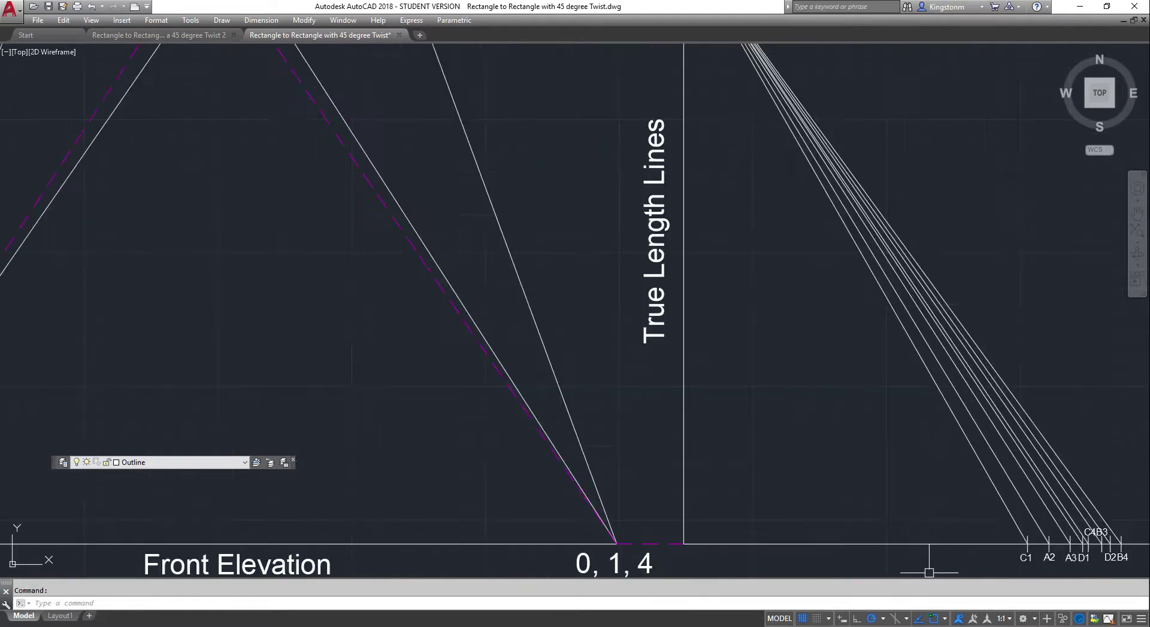
scroll(929, 573, "down", 3)
scroll(816, 477, "down", 6)
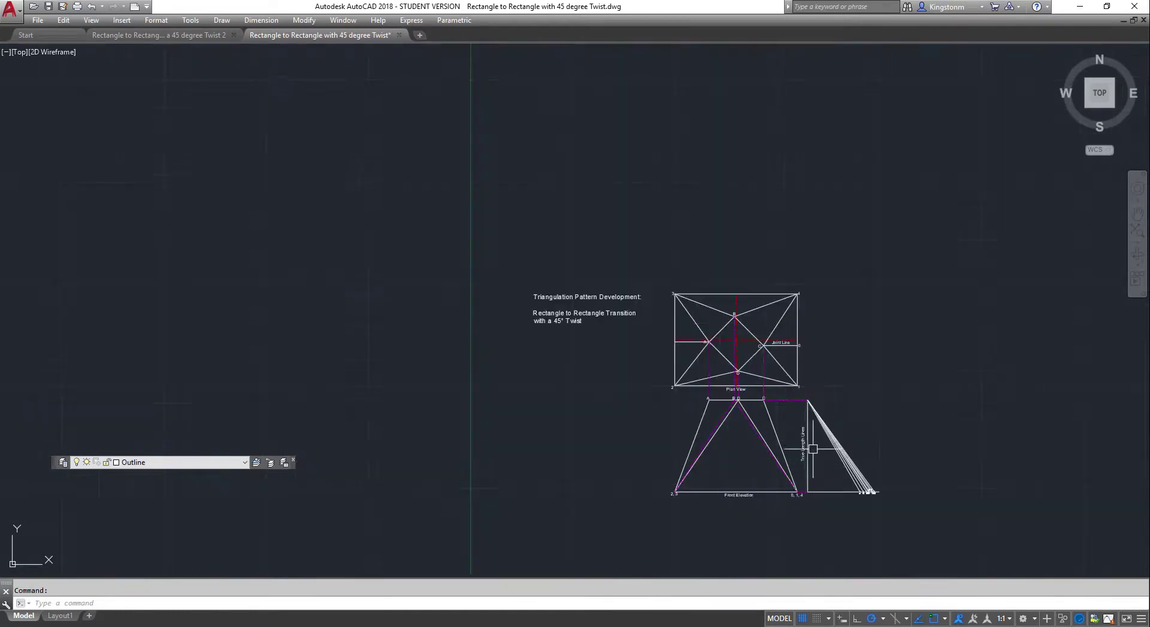
scroll(805, 440, "up", 4)
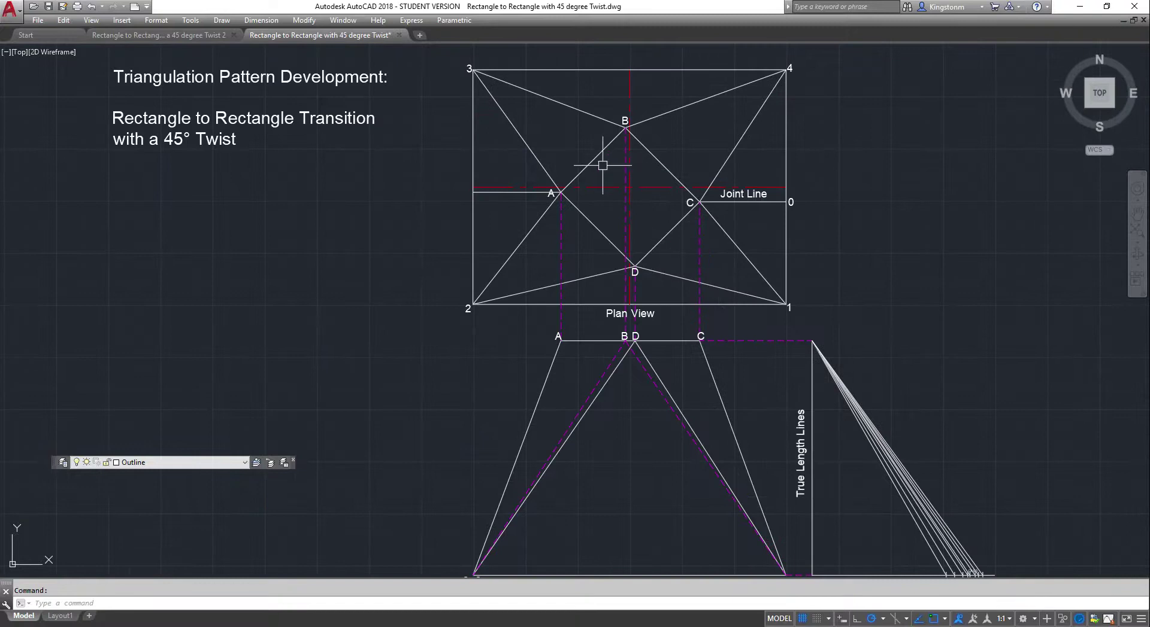
- Identify plan line A3 and the vertical height line of the true length diagram, and check A3's plan length in its properties
left_click(521, 144)
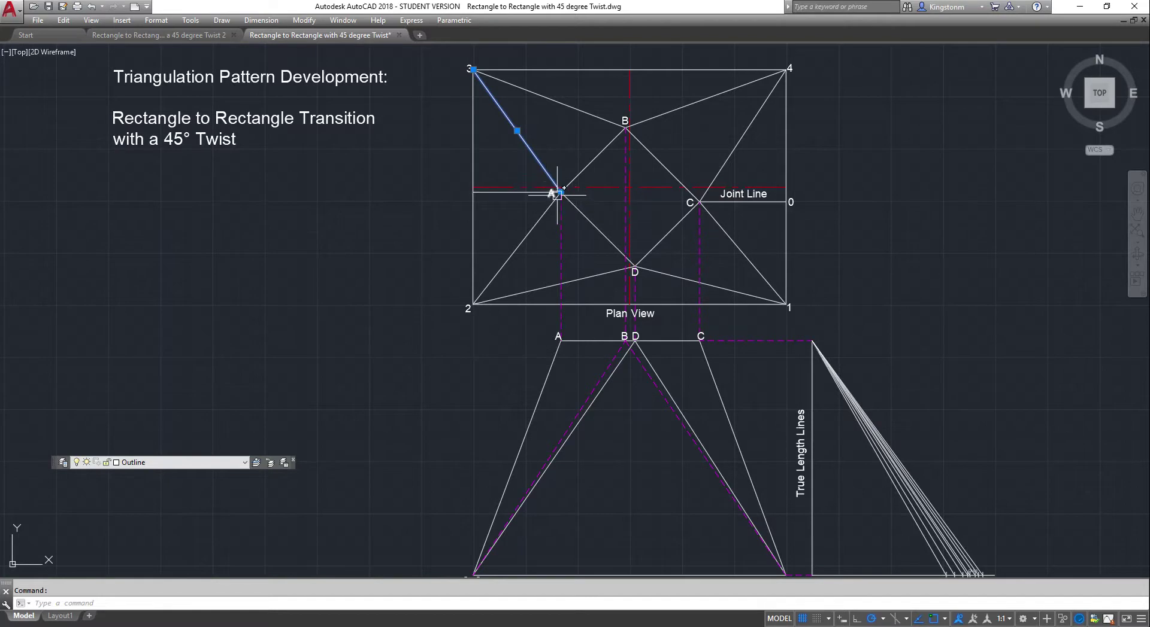
left_click(811, 532)
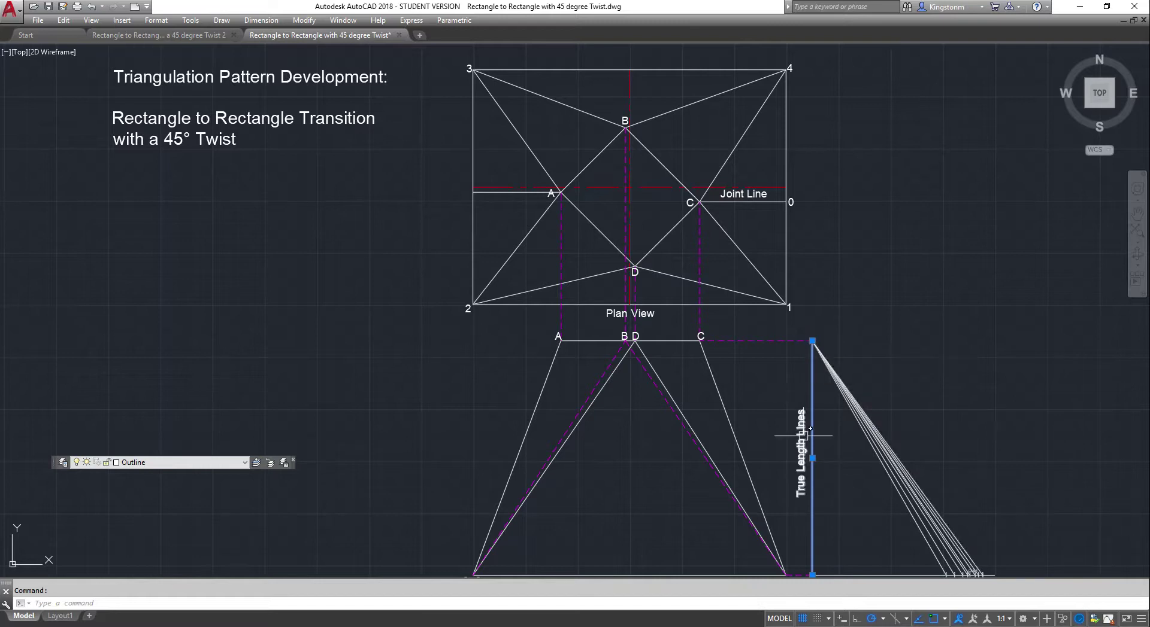
key("Escape")
left_click(525, 142)
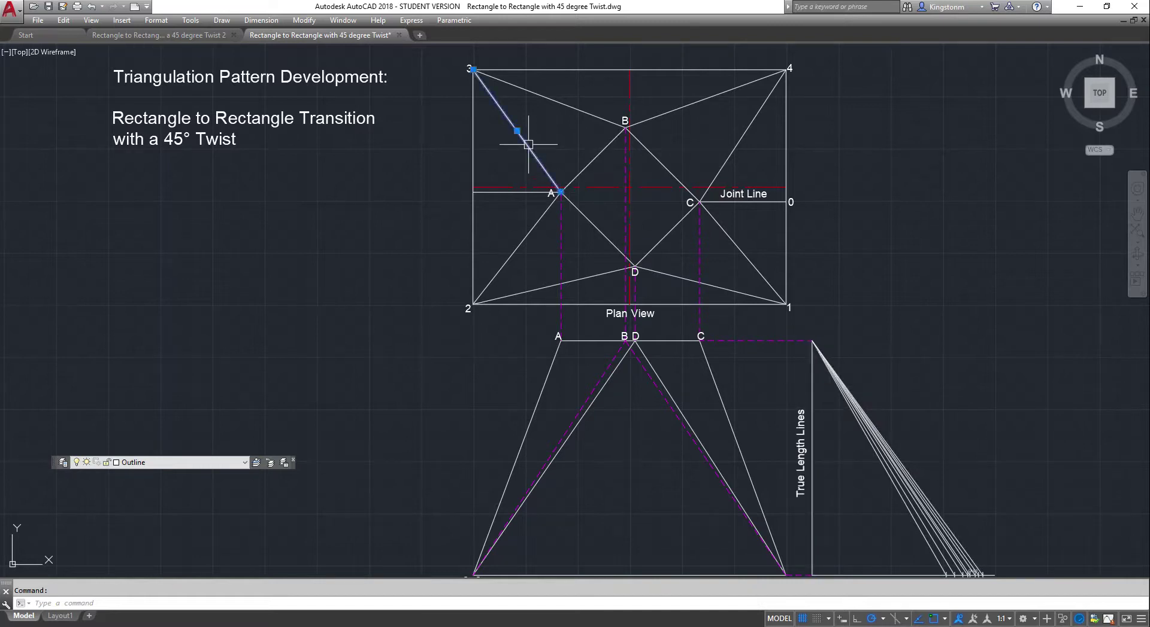
right_click(533, 155)
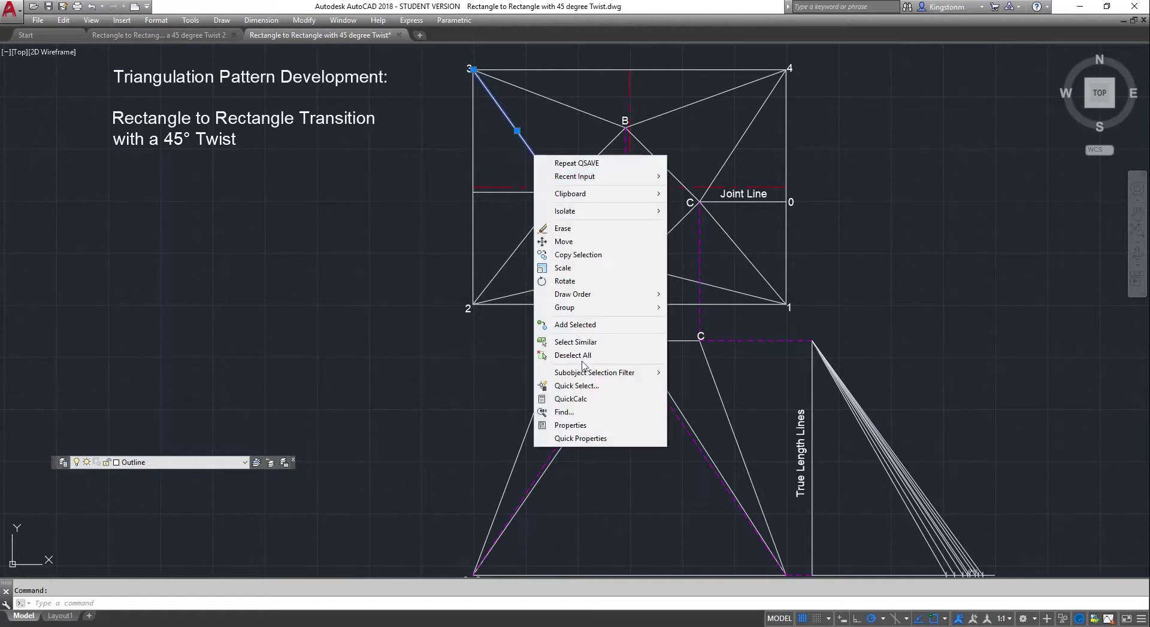
left_click(590, 424)
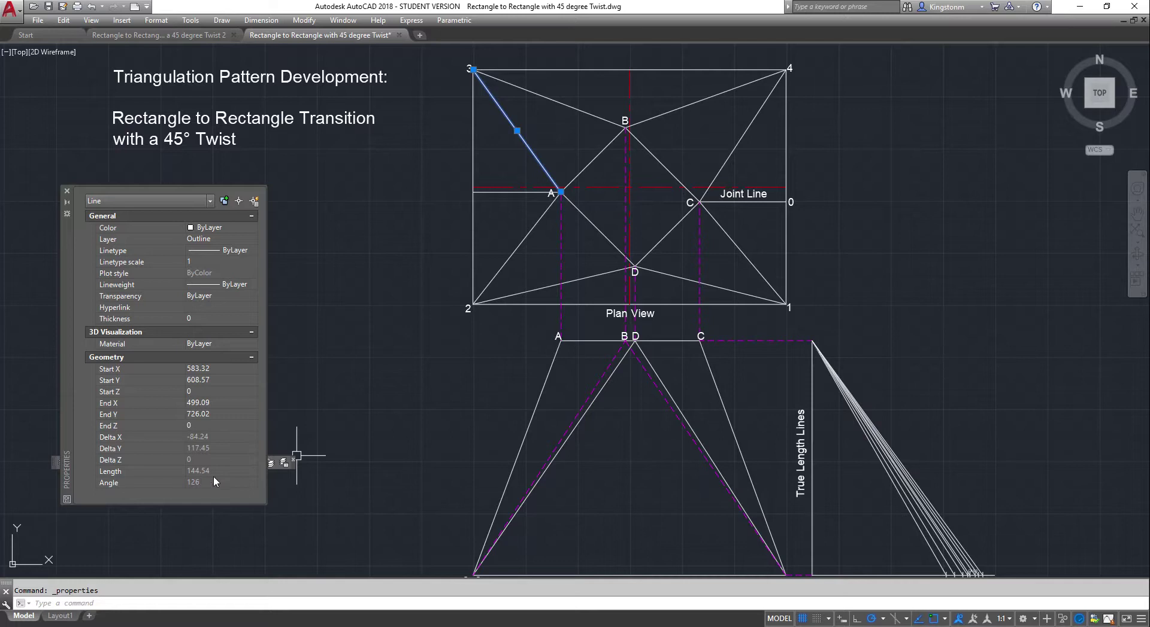
key("Escape")
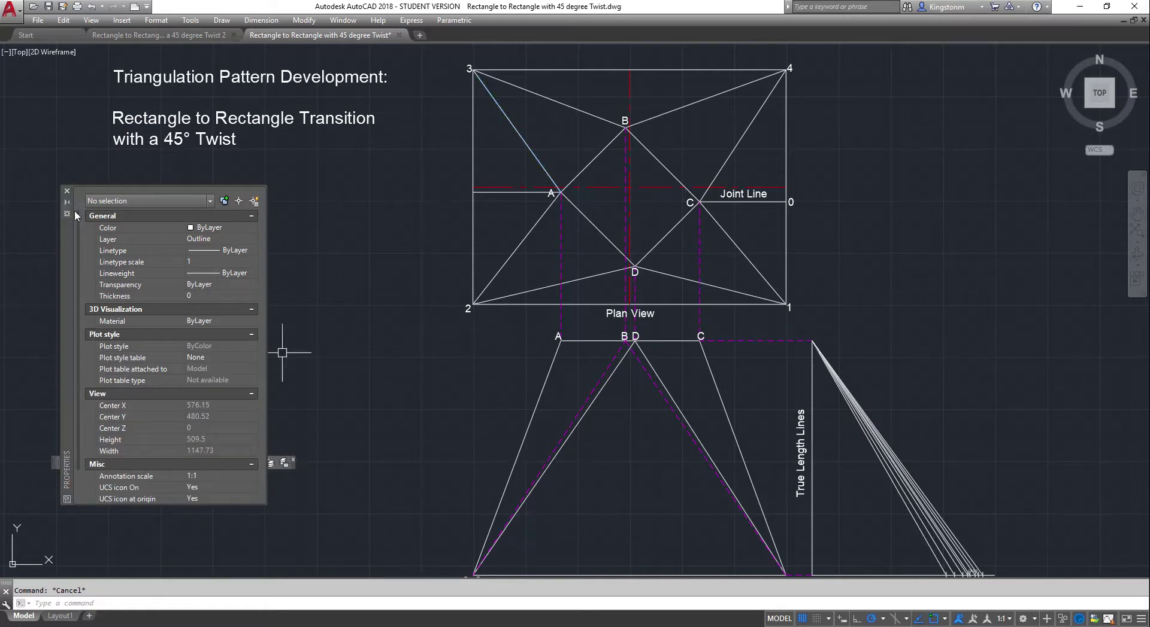
left_click(67, 192)
- Draw a circle of radius 144.54 centred at the foot of the true length diagram's vertical line
right_click(661, 493)
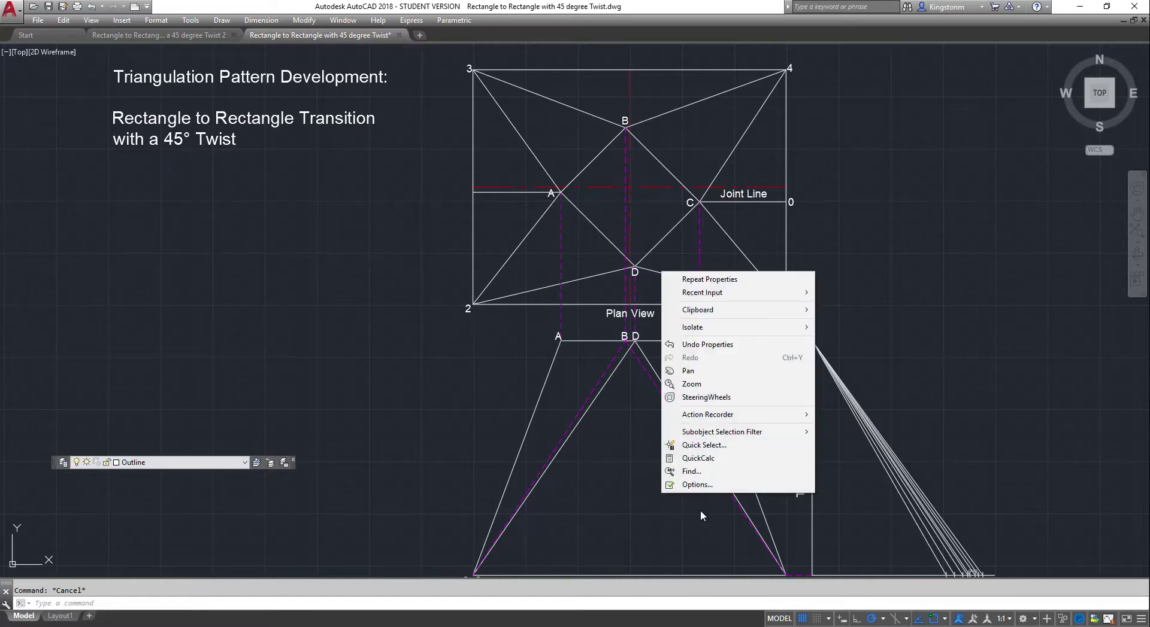
left_click(713, 371)
left_click_drag(880, 497, 492, 254)
key("Escape")
scroll(436, 326, "up", 4)
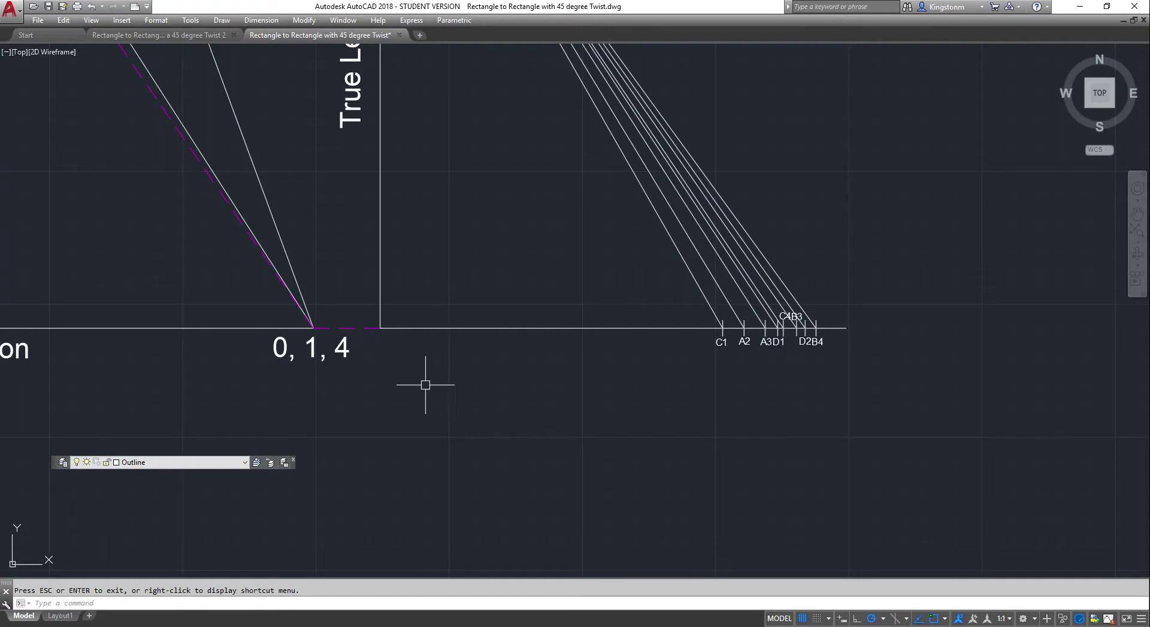
type("c")
key("Return")
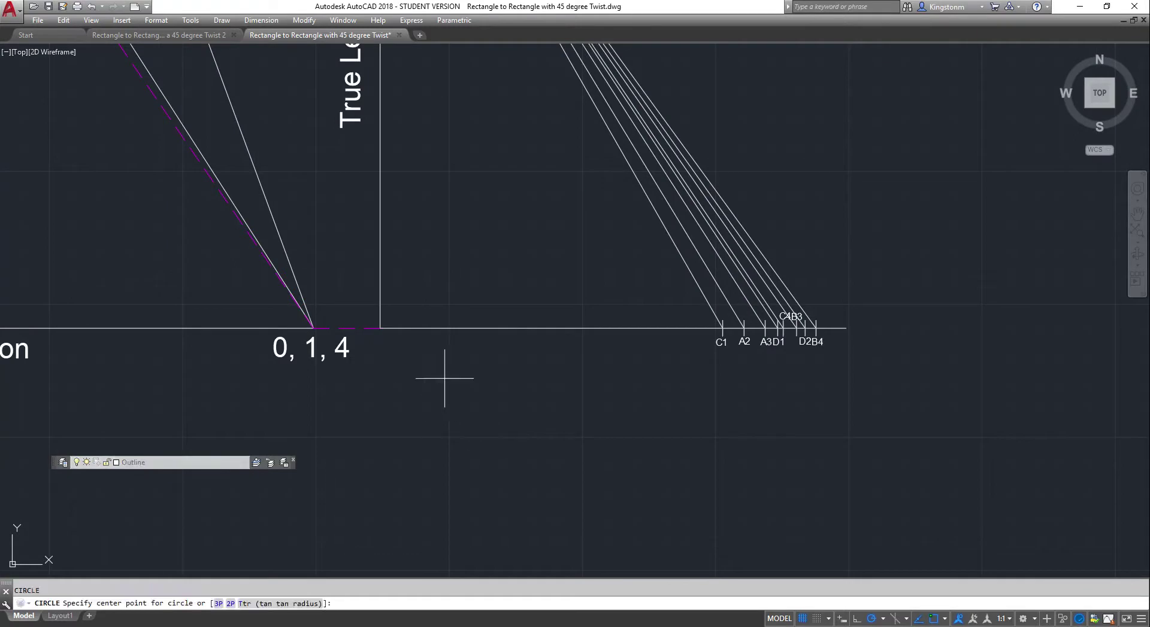
left_click(380, 328)
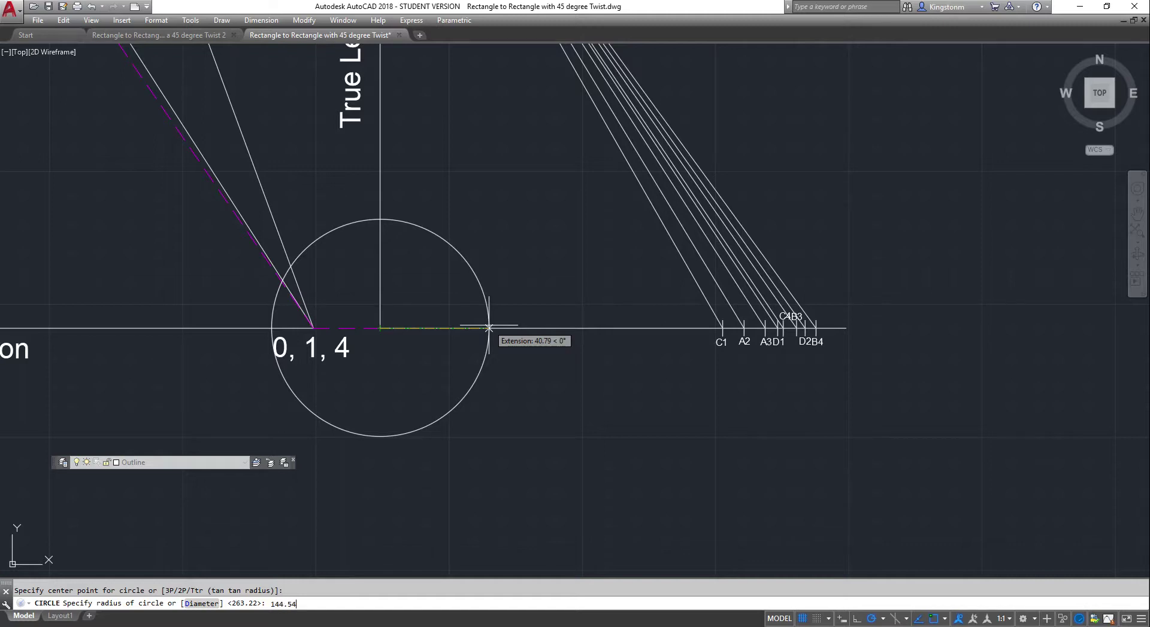
key("Return")
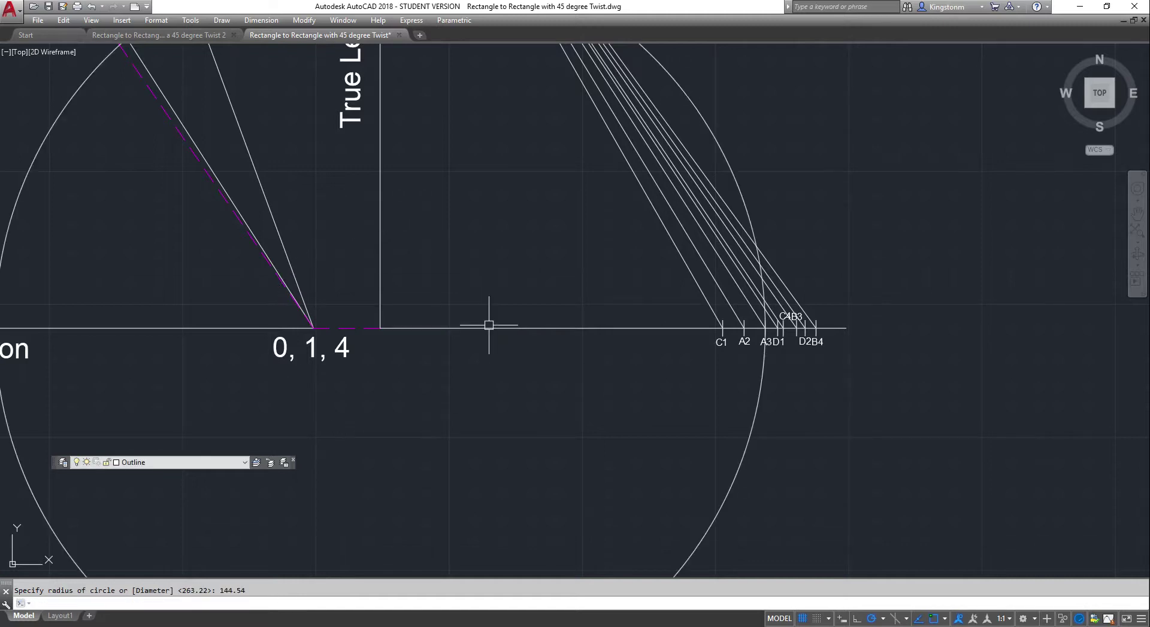
scroll(847, 257, "down", 2)
scroll(834, 247, "up", 2)
scroll(834, 247, "up", 2)
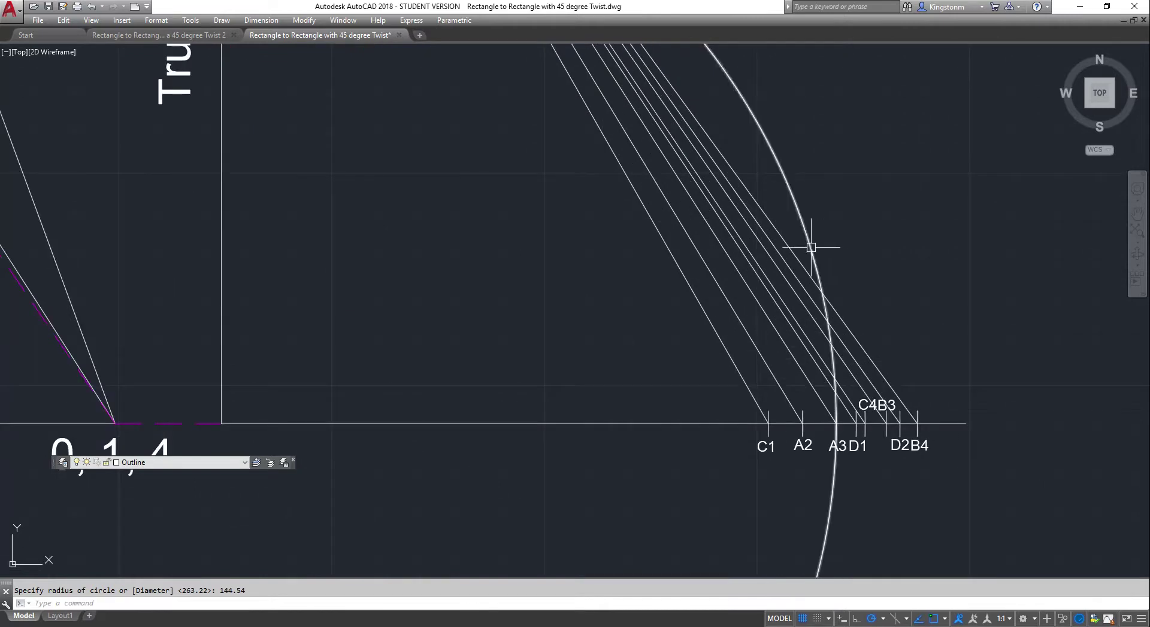
- Examine where the circle crosses the baseline at A3, the true length line from there to the apex, and plan line A3
left_click(767, 423)
left_click(802, 426)
key("Escape")
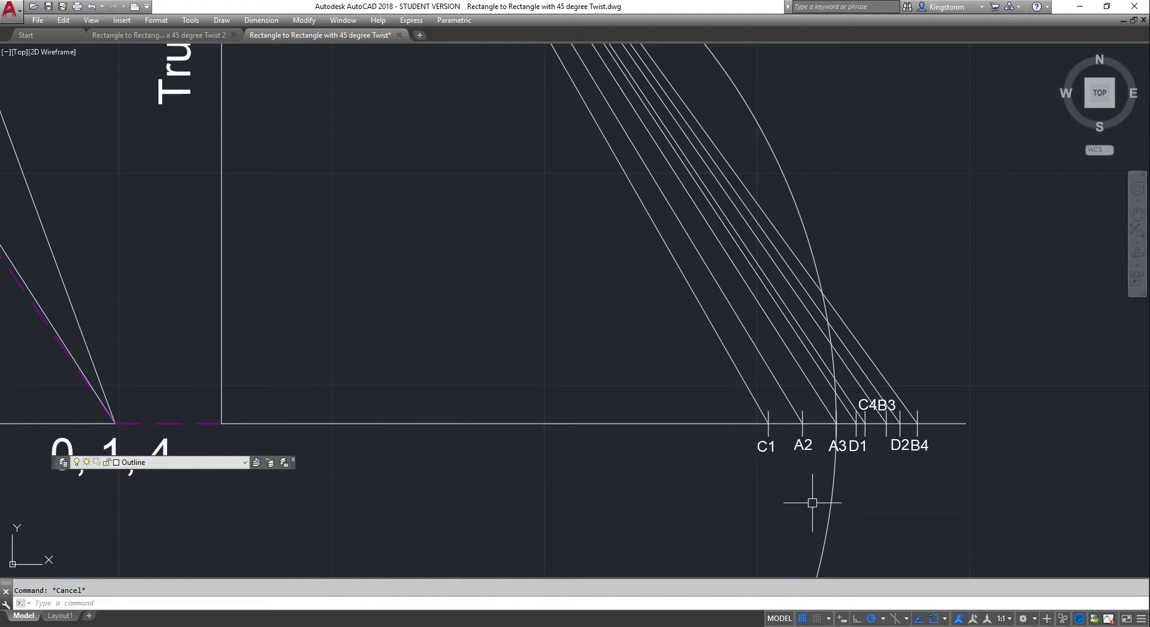
left_click(799, 214)
scroll(811, 389, "up", 2)
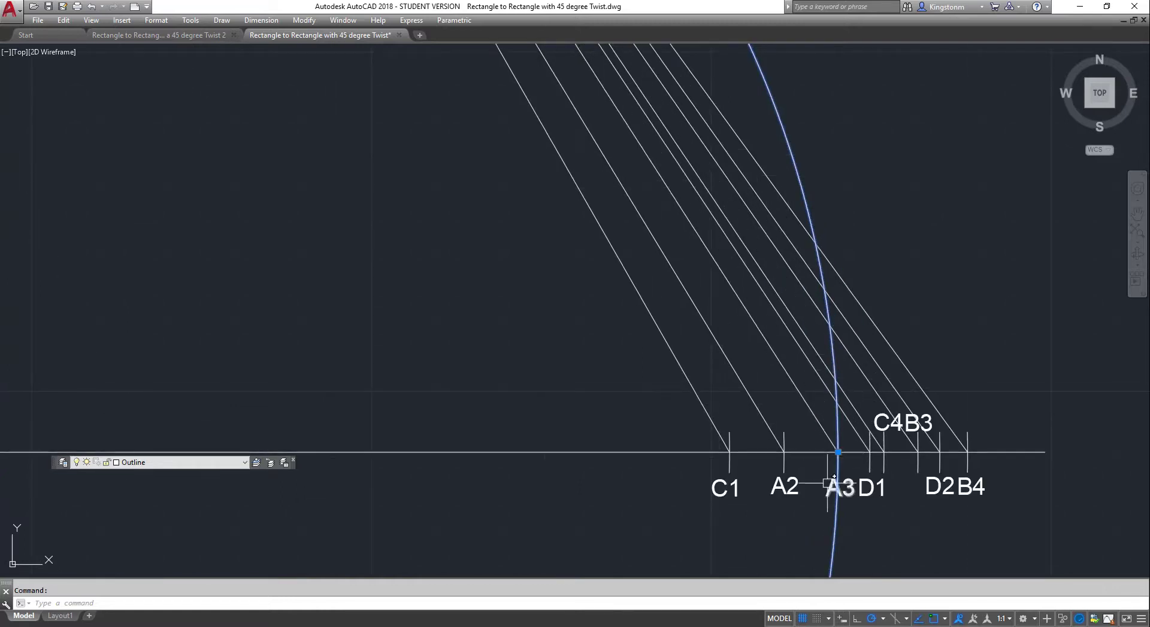
left_click(837, 452)
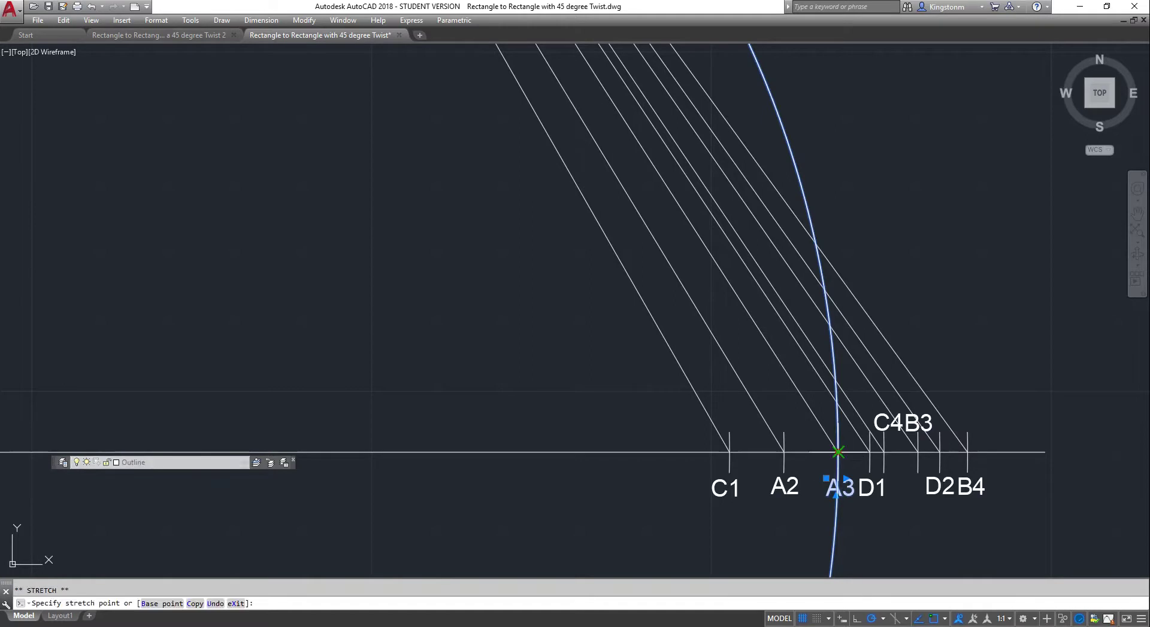
key("Escape")
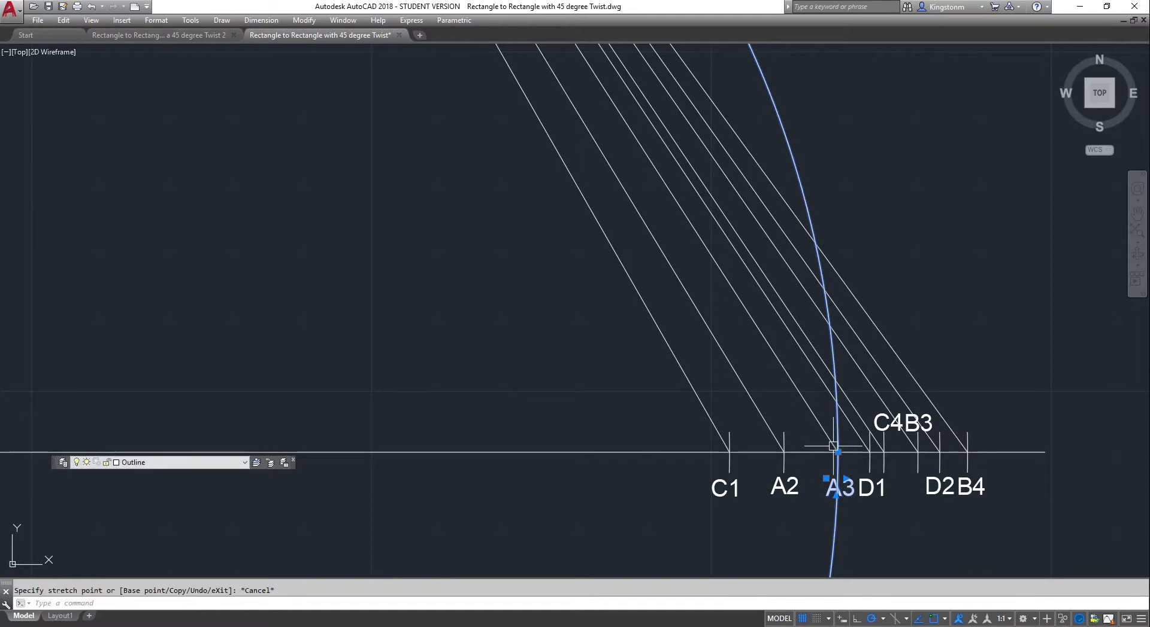
scroll(835, 440, "down", 6)
scroll(698, 254, "up", 2)
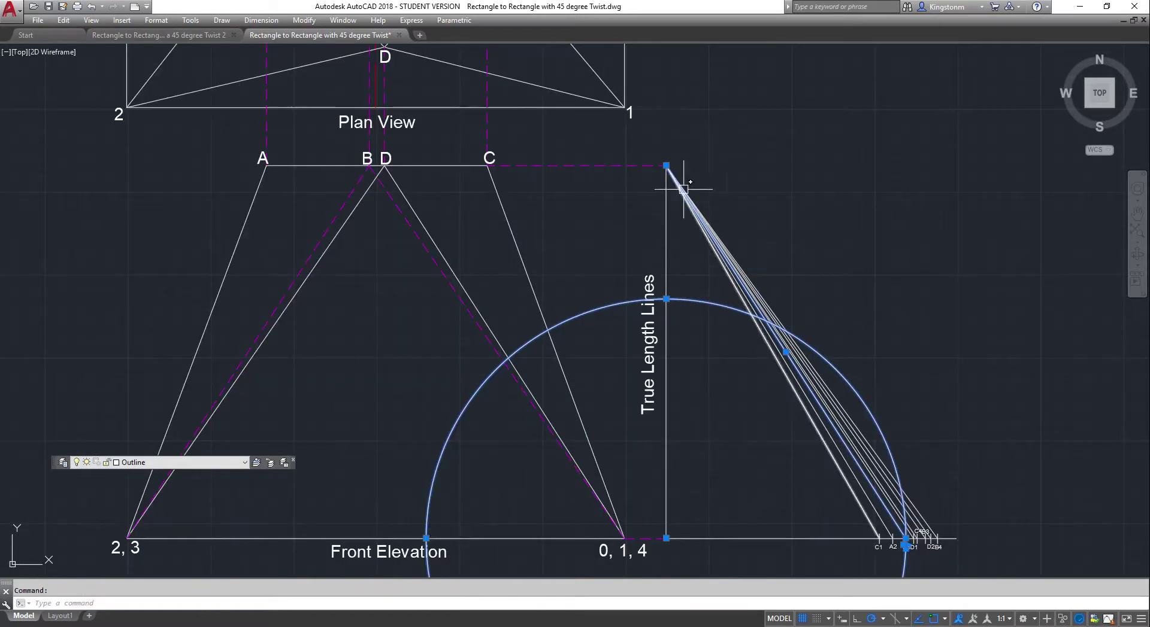
scroll(670, 173, "up", 2)
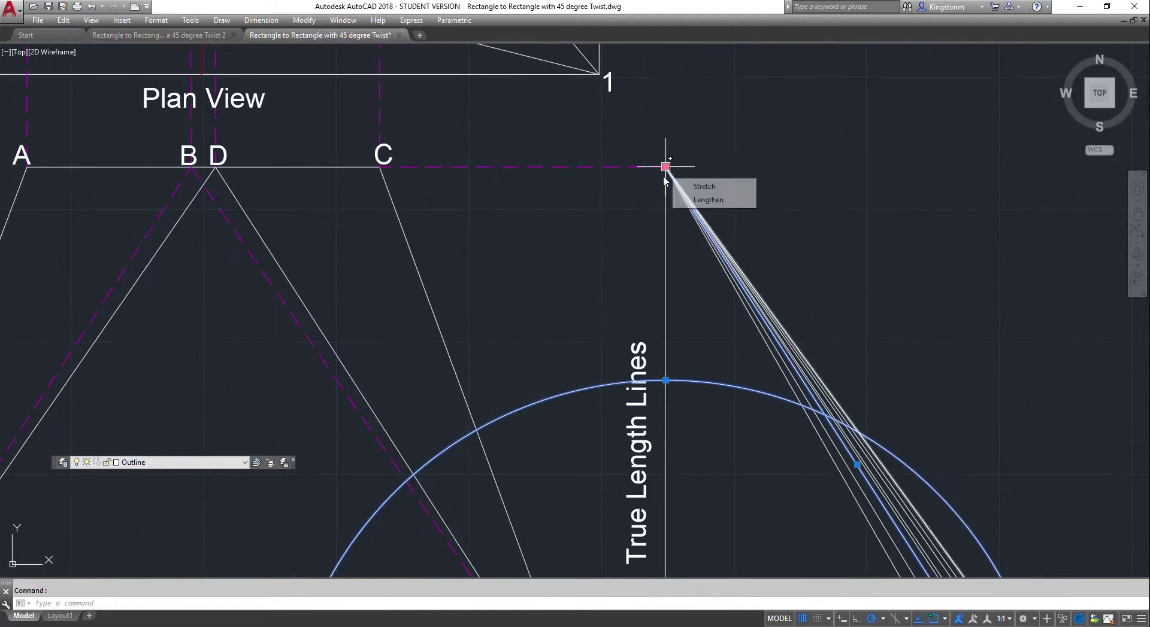
scroll(667, 176, "down", 4)
scroll(767, 408, "up", 2)
scroll(774, 406, "down", 2)
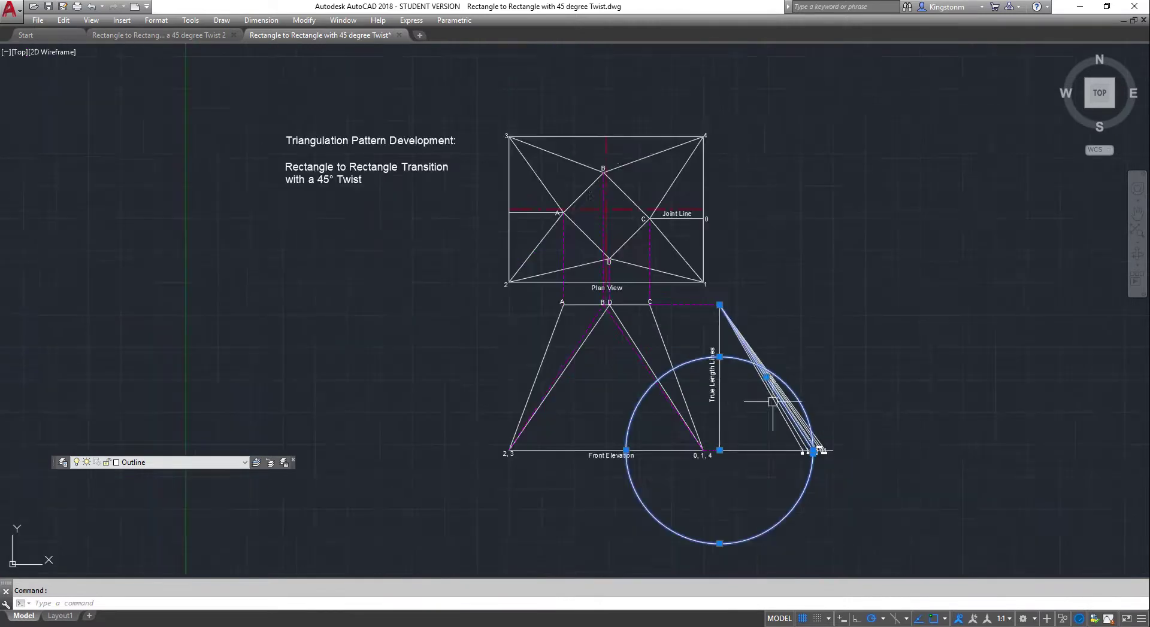
left_click(555, 199)
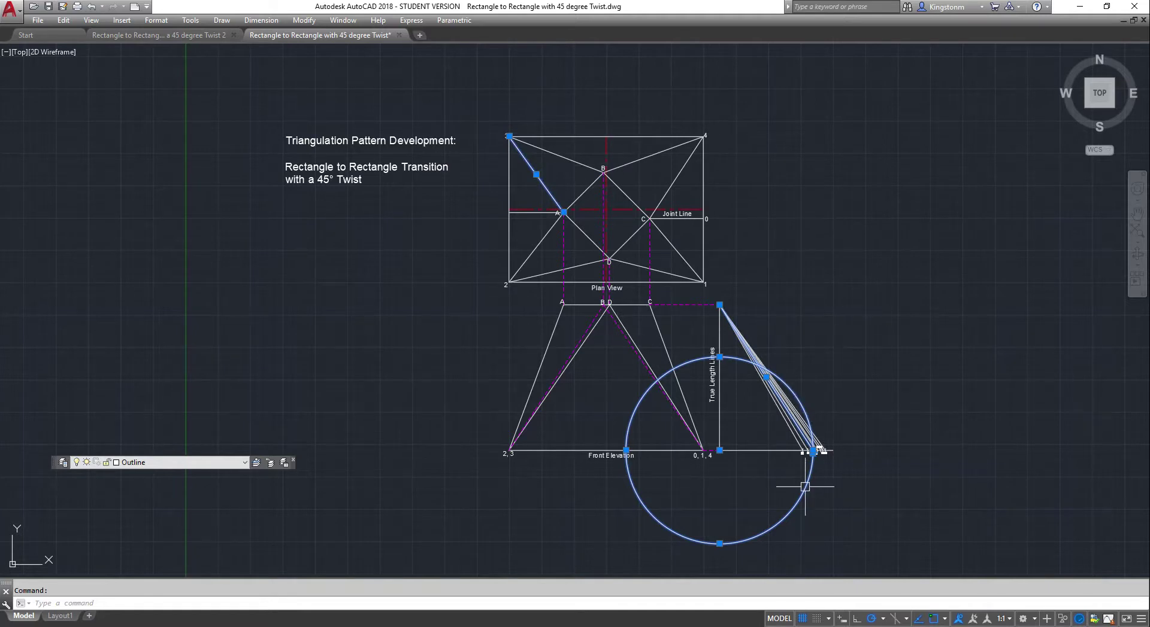
- Delete the construction circle centred at the foot of the true length diagram's vertical line
scroll(808, 488, "up", 2)
key("Escape")
left_click(811, 479)
key("Delete")
- Check the length of the joint line C-0 in the plan view through its properties
left_click(616, 58)
right_click(616, 58)
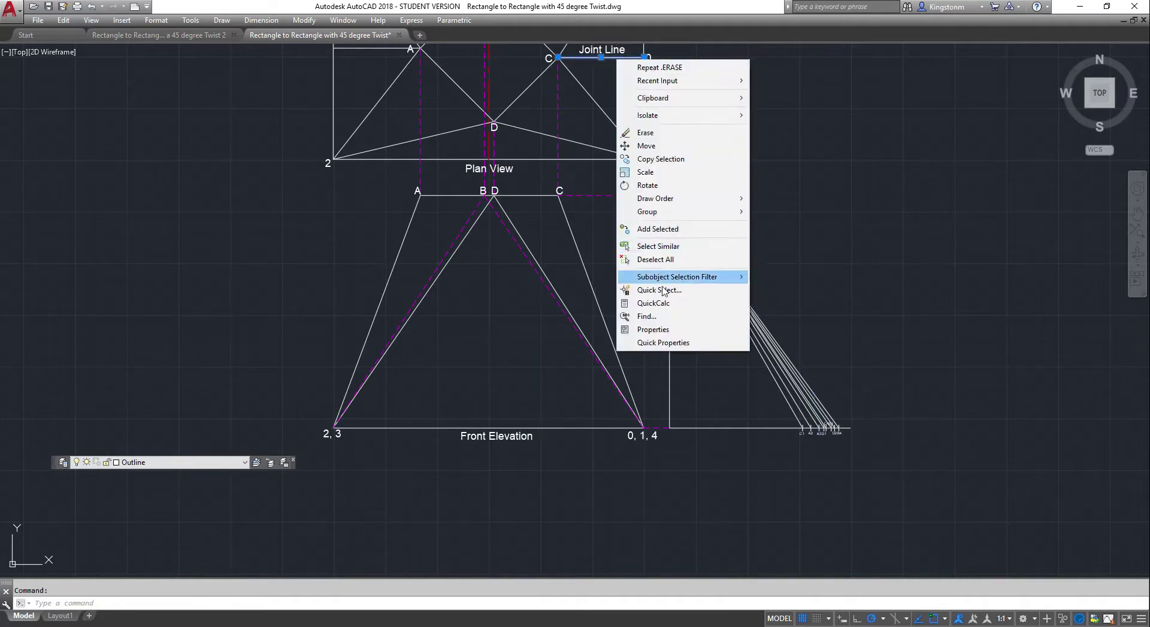
left_click(692, 326)
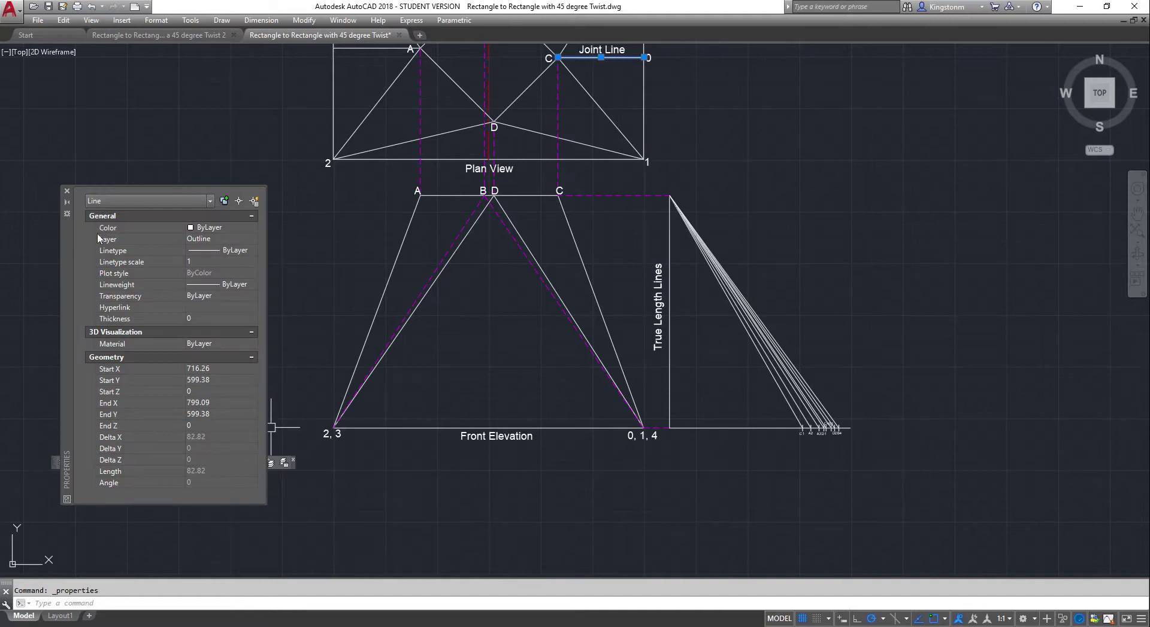
left_click(67, 191)
key("Escape")
- Draw a circle with the joint line's plan length of 82.8 as radius, centred at the foot of the vertical height line
scroll(746, 436, "up", 6)
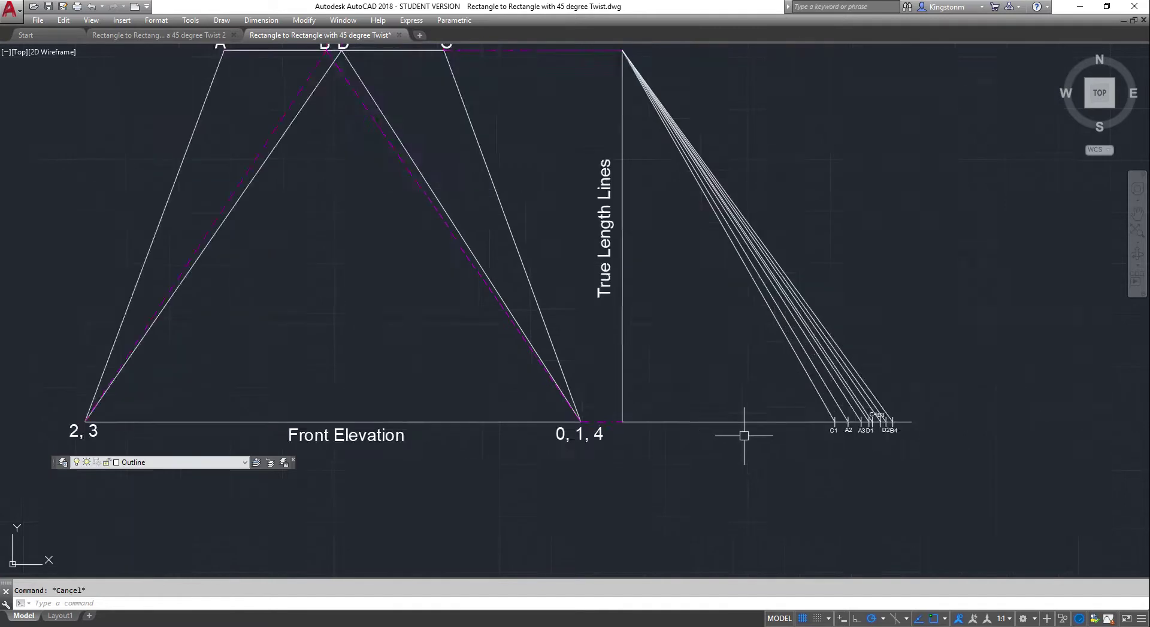
type("c")
key("Return")
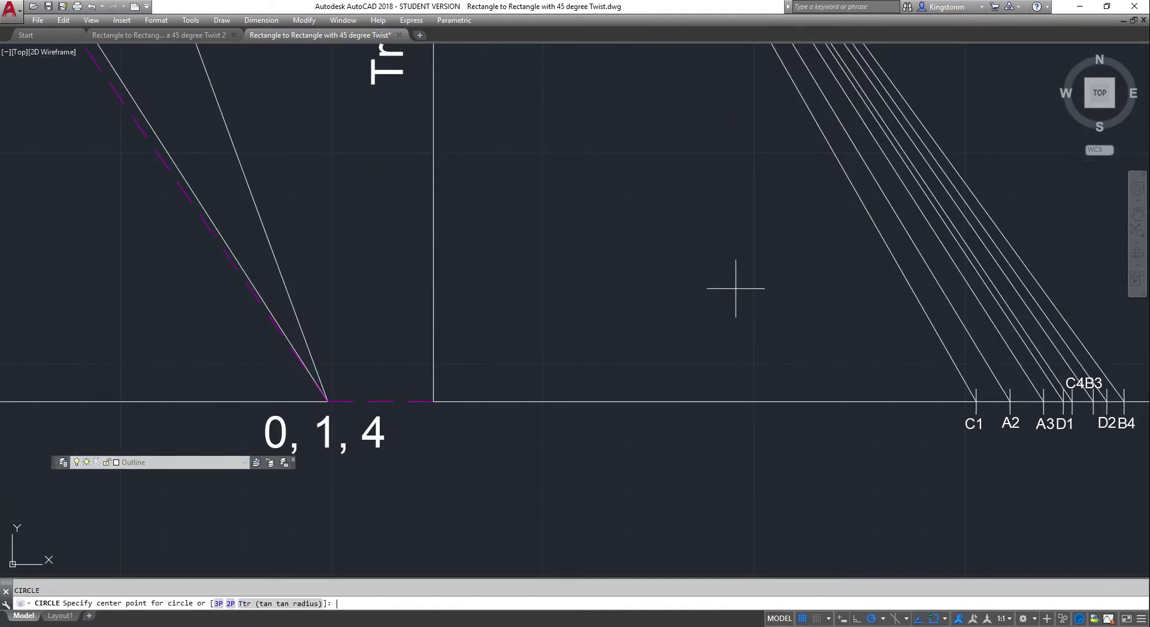
left_click(433, 402)
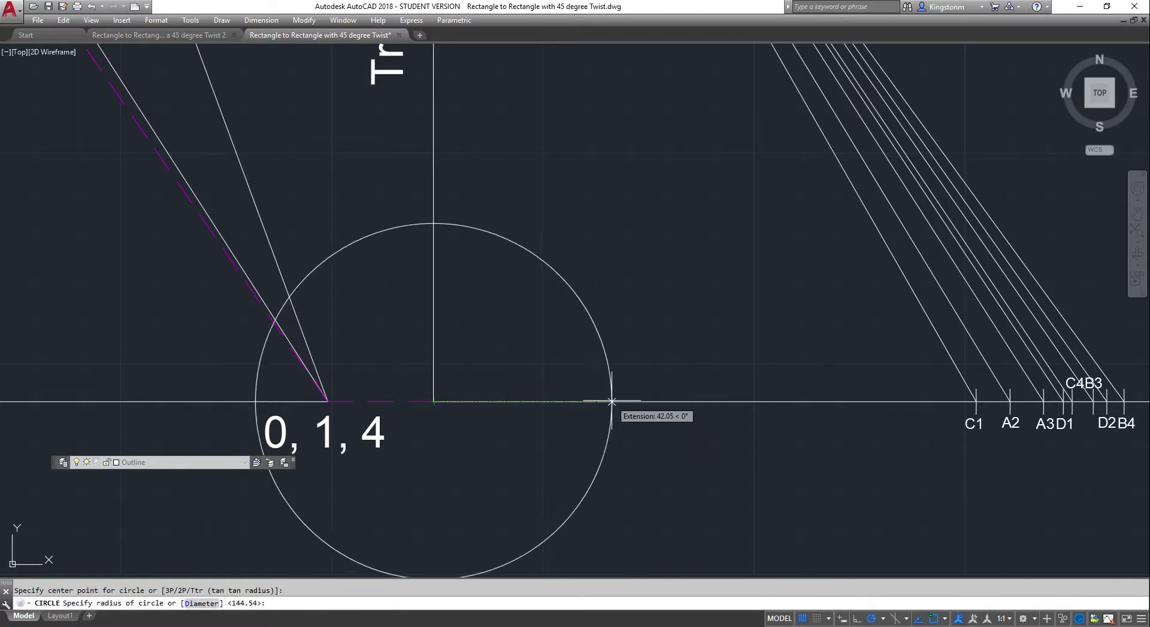
type("8")
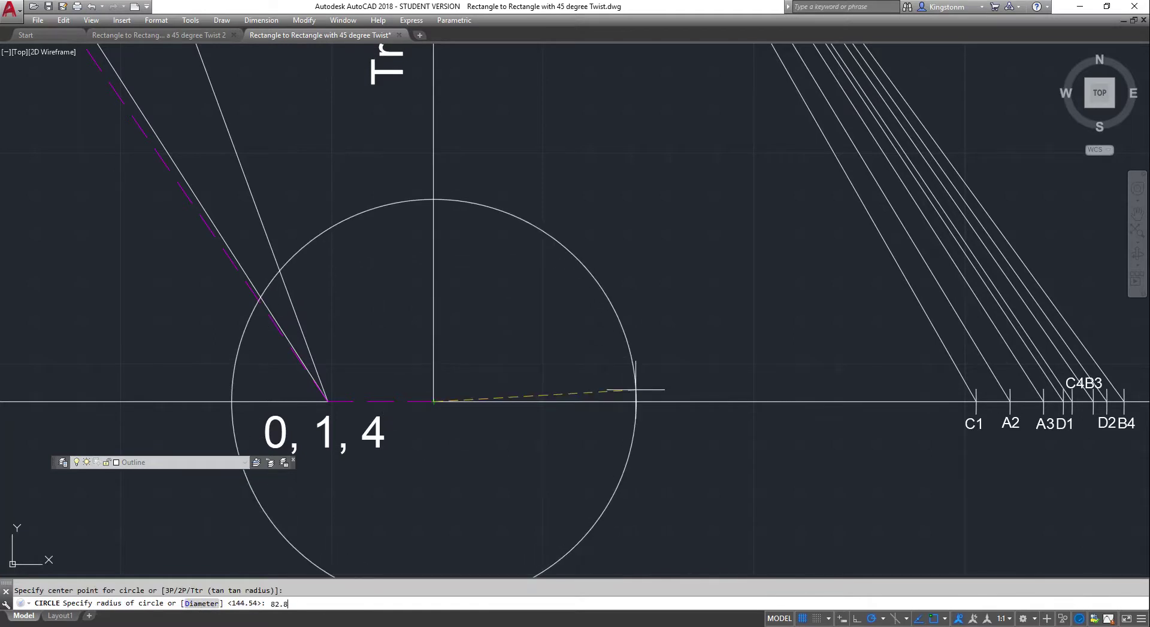
type("2.8")
key("Return")
key("Escape")
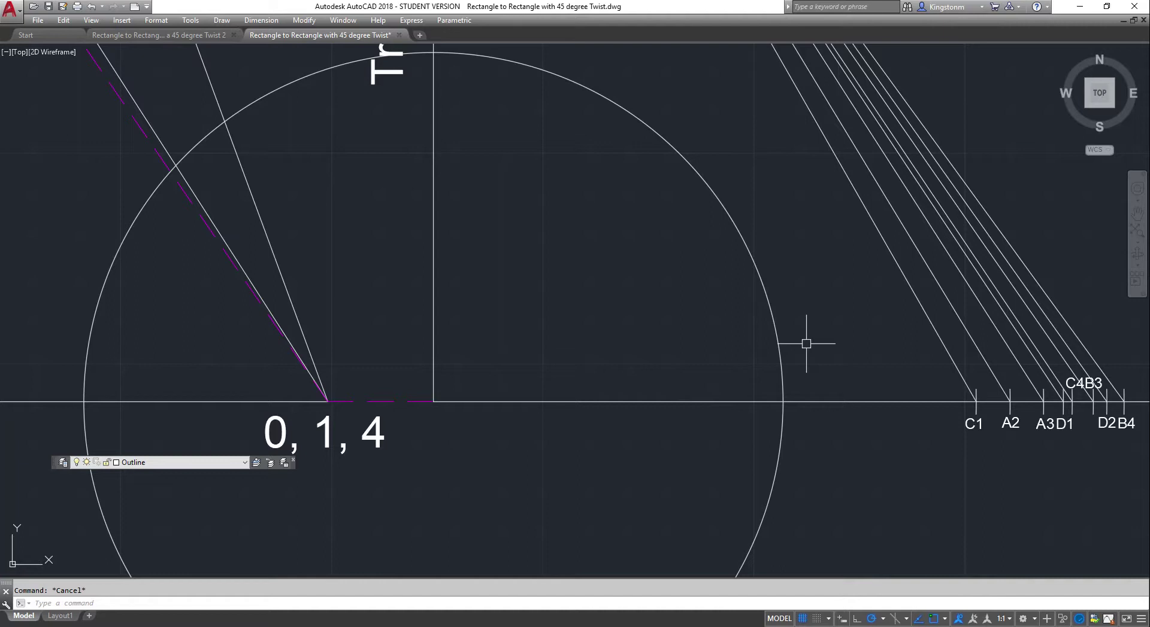
- Draw a circle of radius 3 centred where the large construction circle crosses the baseline of the true length diagram
type("c")
key("Return")
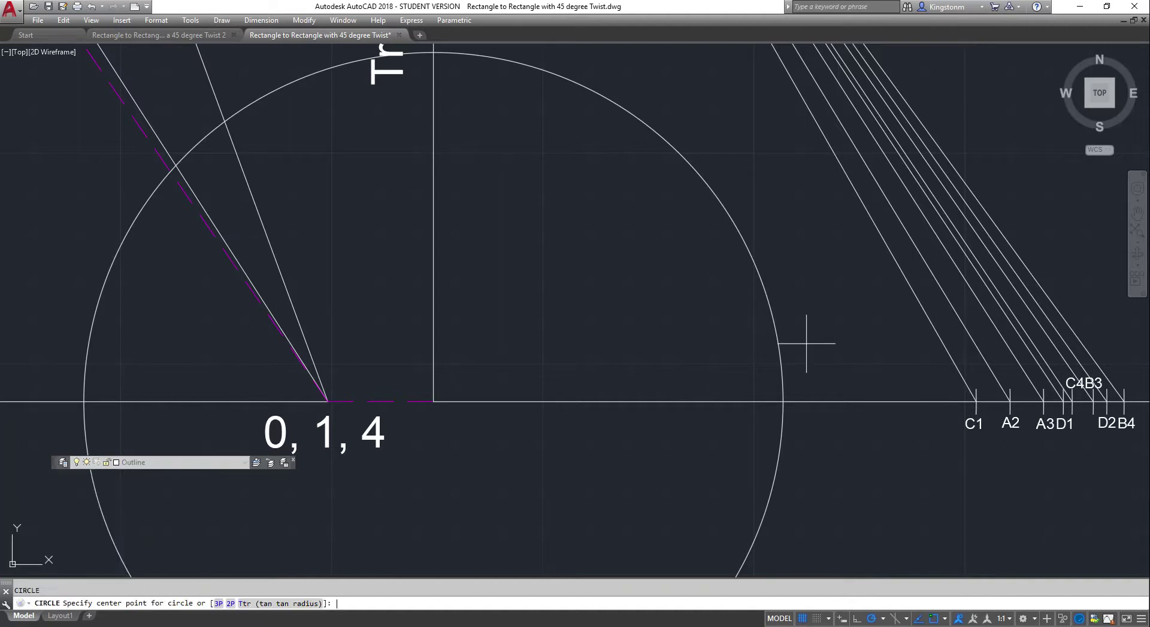
left_click(781, 401)
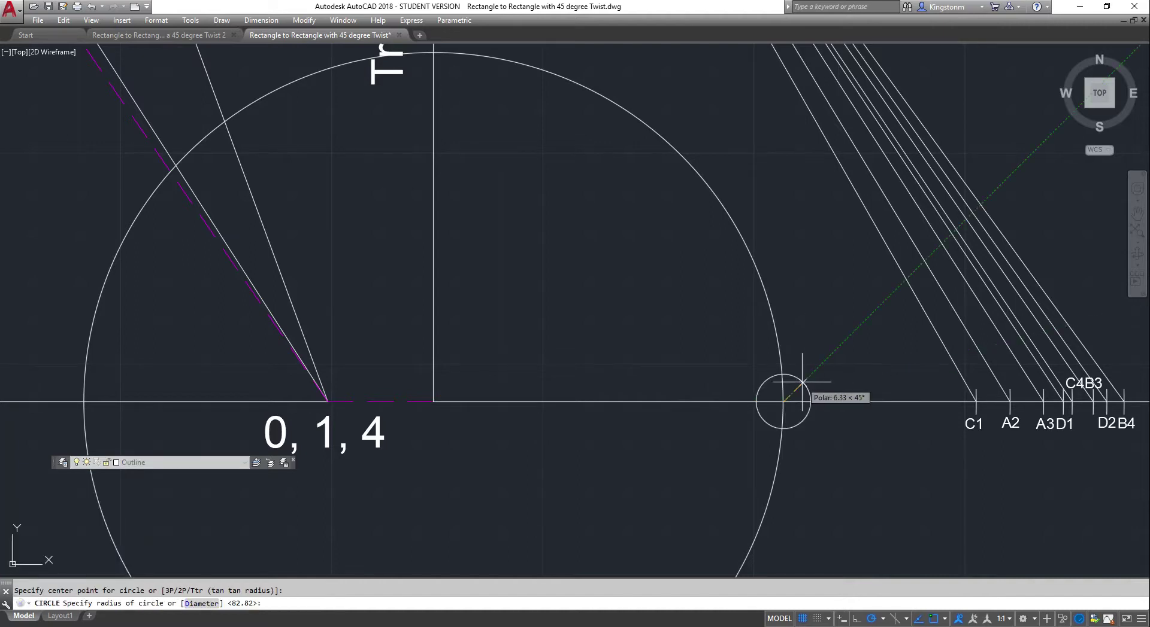
type("3")
key("Return")
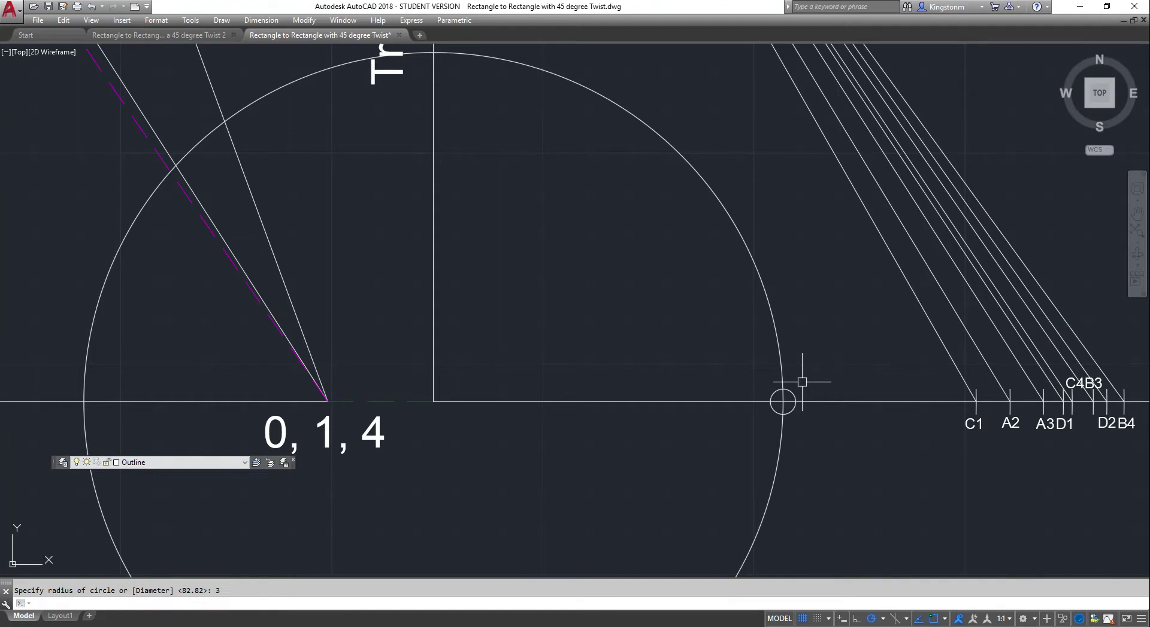
- Trim the large circle to the small circle to leave a short tick on the baseline, and delete the small circle
type("tr")
key("Return")
left_click(792, 390)
key("Return")
left_click(778, 367)
key("Return")
left_click(795, 393)
key("Delete")
scroll(821, 402, "down", 6)
scroll(827, 370, "up", 5)
scroll(830, 382, "down", 3)
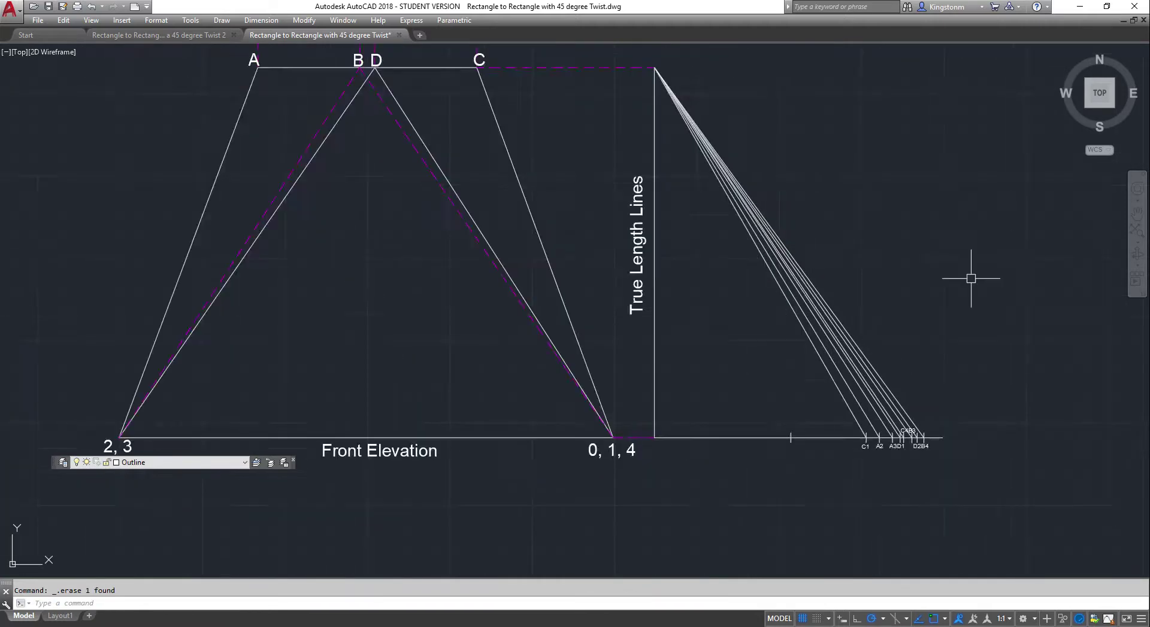
- Draw the joint line's true length line from the apex of the true length diagram to the new tick on the baseline
type("l")
key("Return")
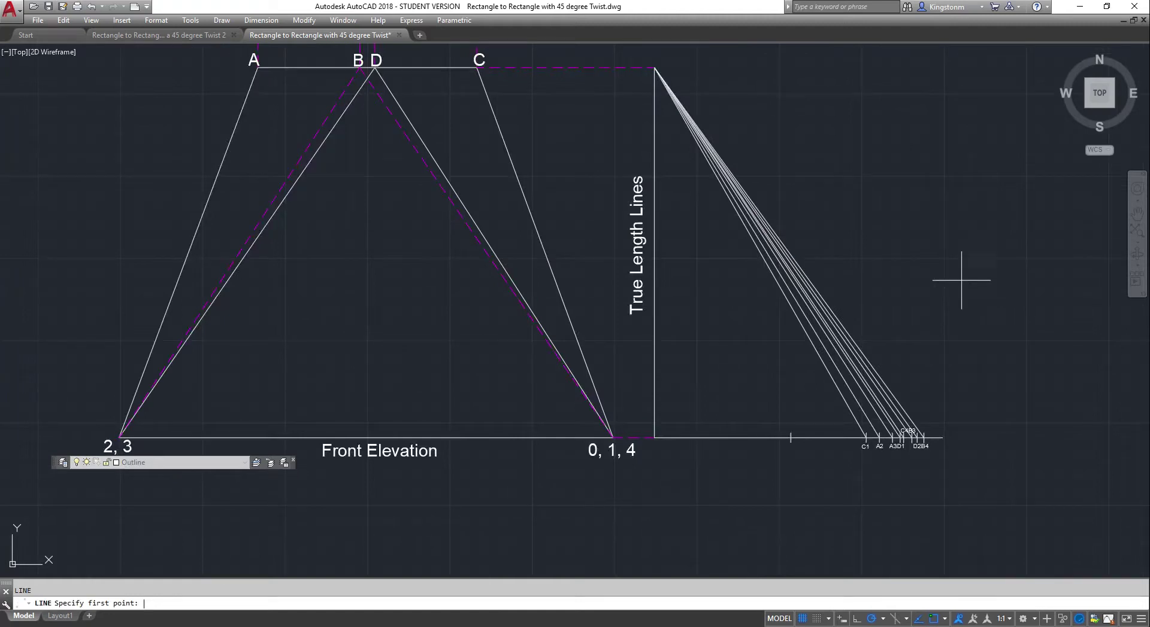
left_click(654, 68)
left_click(790, 438)
key("Escape")
- Highlight the joint line in the plan view and the vertical height line to review how the true length was built
scroll(755, 355, "down", 4)
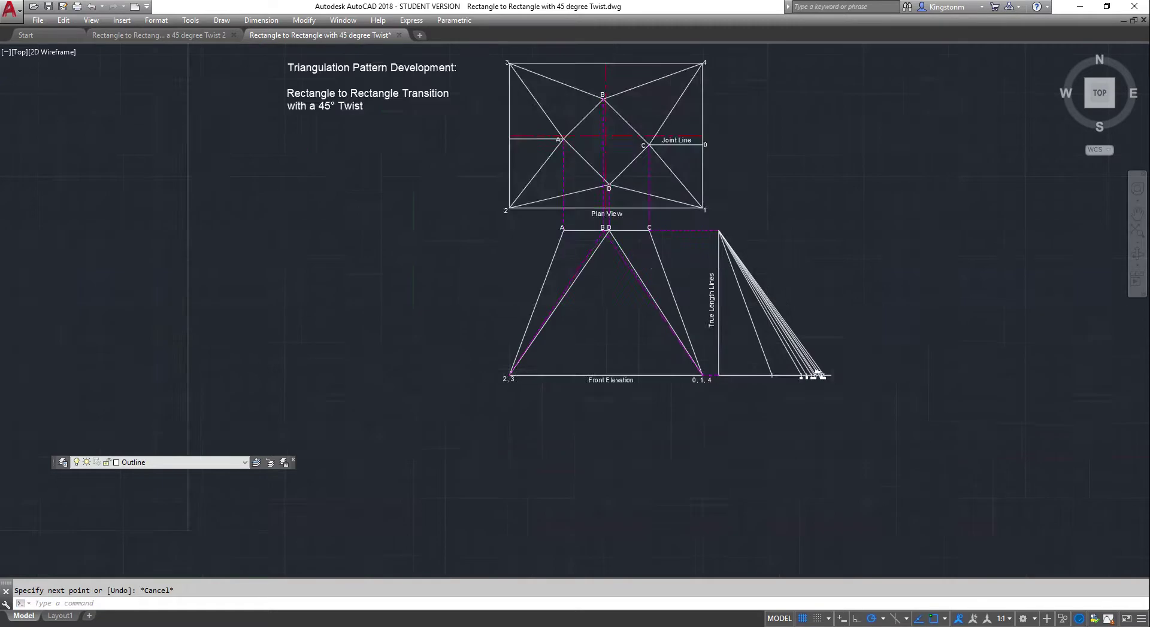
scroll(739, 226, "up", 2)
left_click(679, 201)
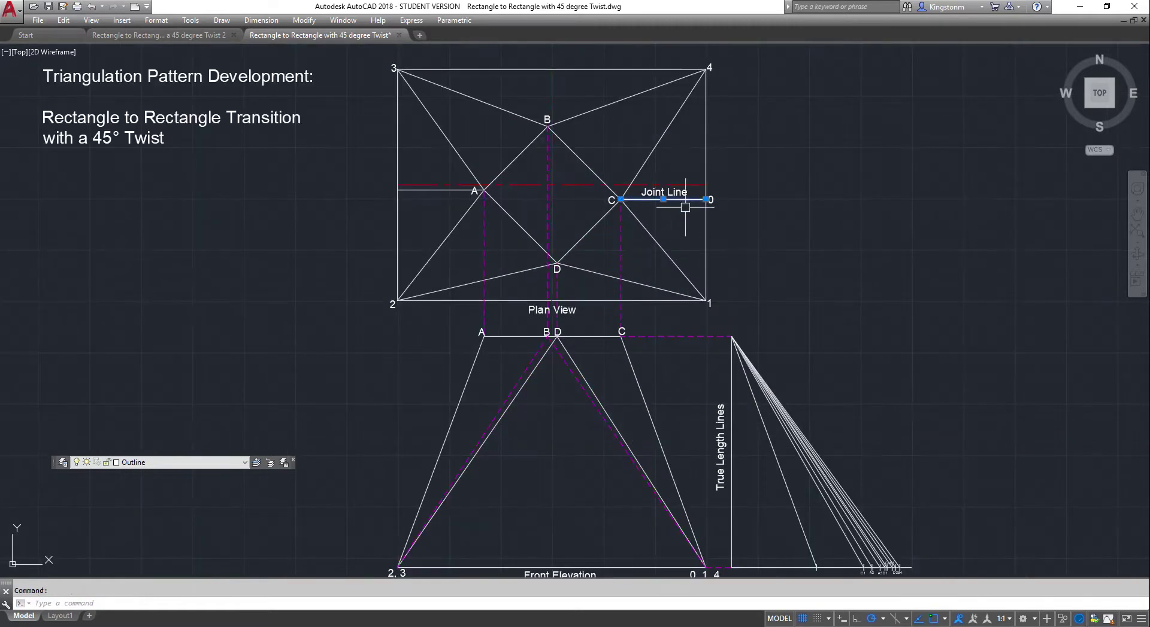
key("Escape")
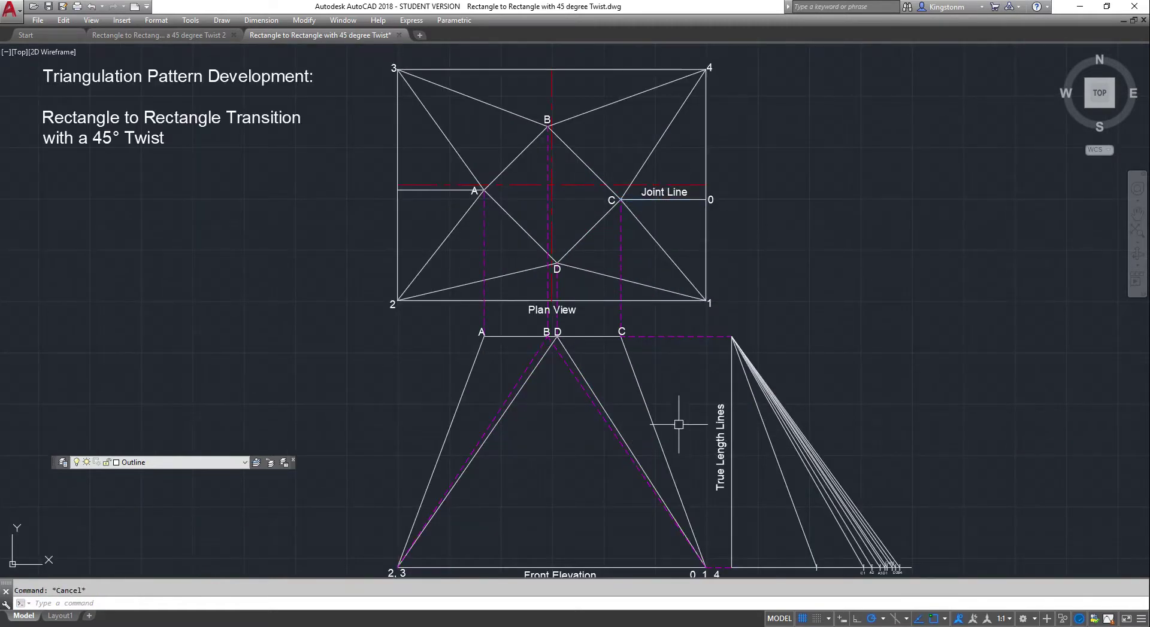
left_click(731, 398)
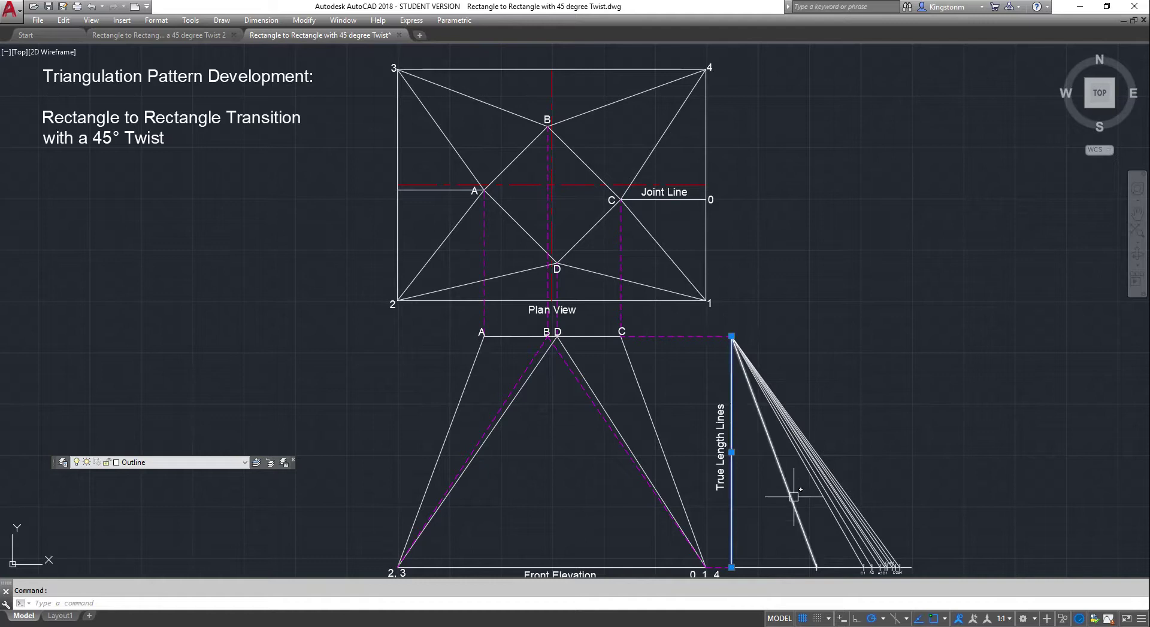
key("Escape")
- Check the length of the joint line's new true length line through its properties
left_click(787, 487)
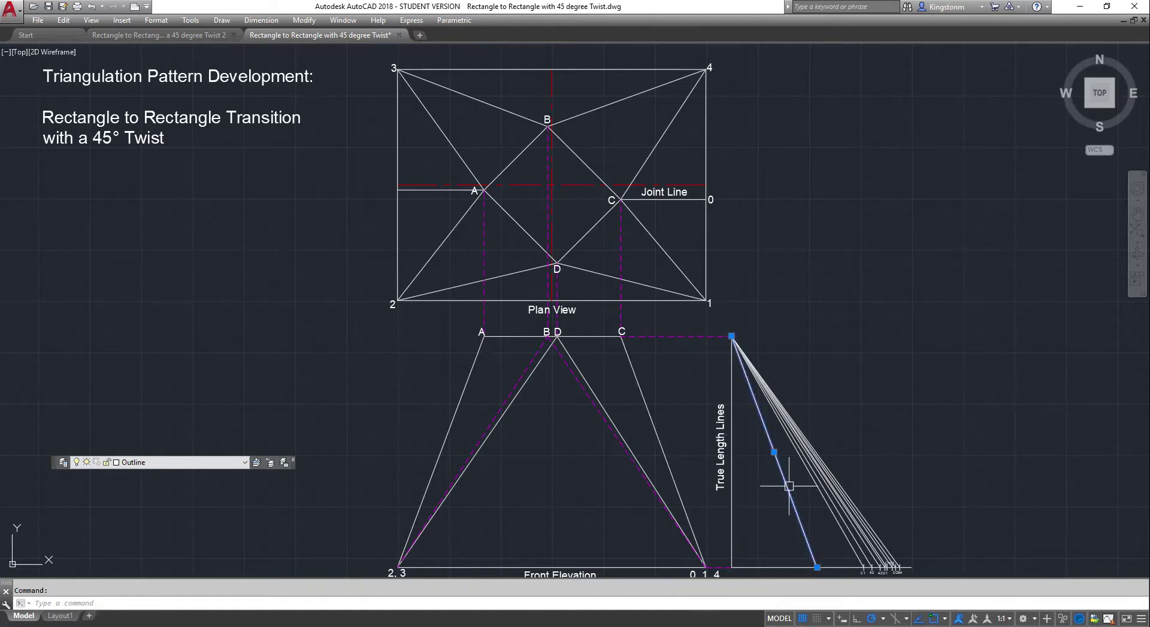
right_click(789, 486)
left_click(839, 465)
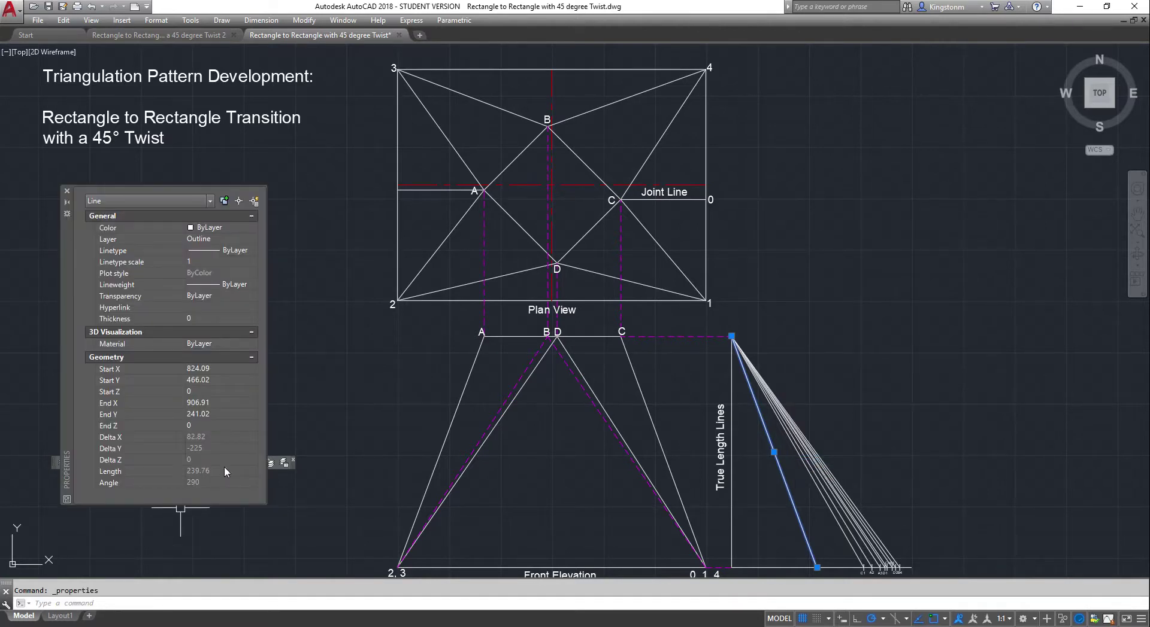
left_click(67, 192)
key("Escape")
- Check the length of the sloping edge C-0 in the front elevation through its properties for comparison
left_click(642, 403)
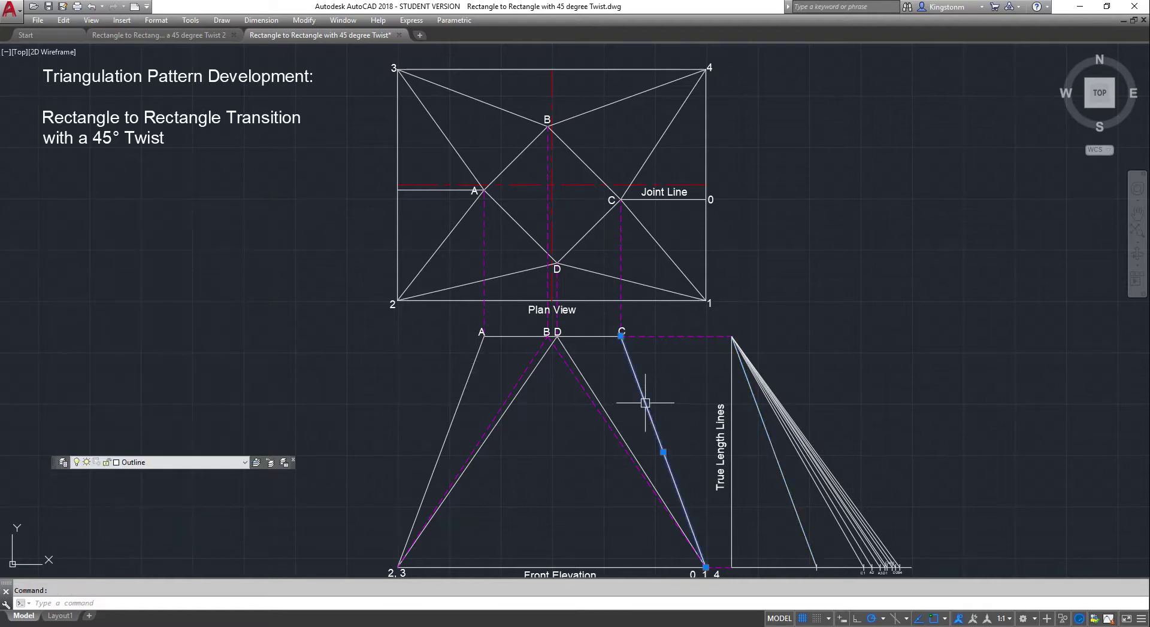
right_click(642, 404)
left_click(675, 381)
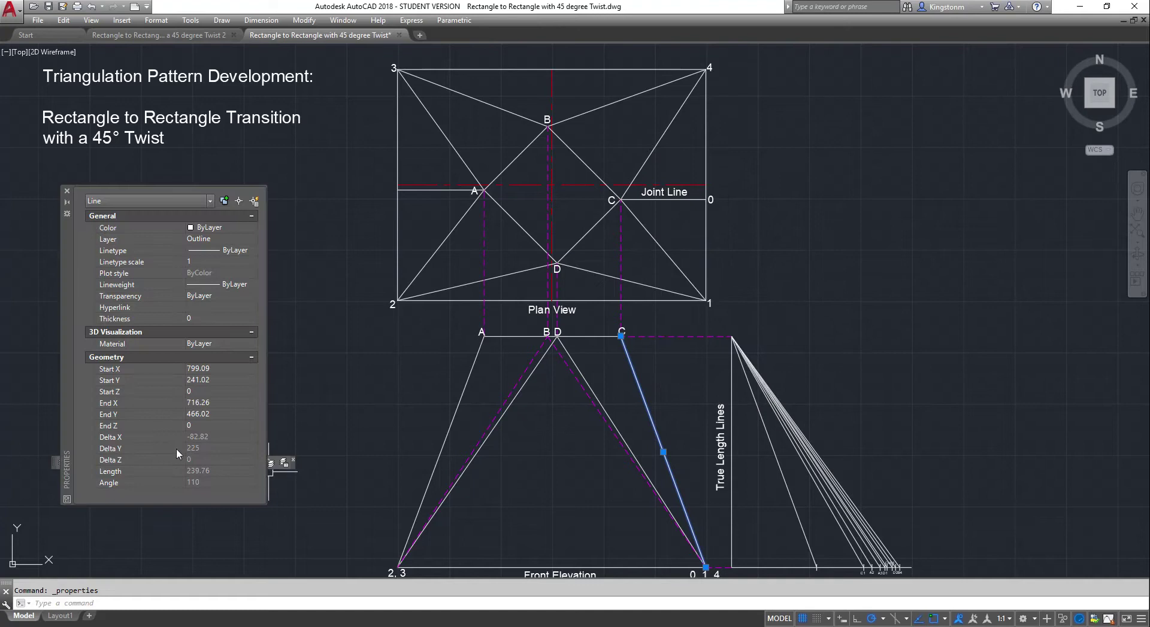
key("Escape")
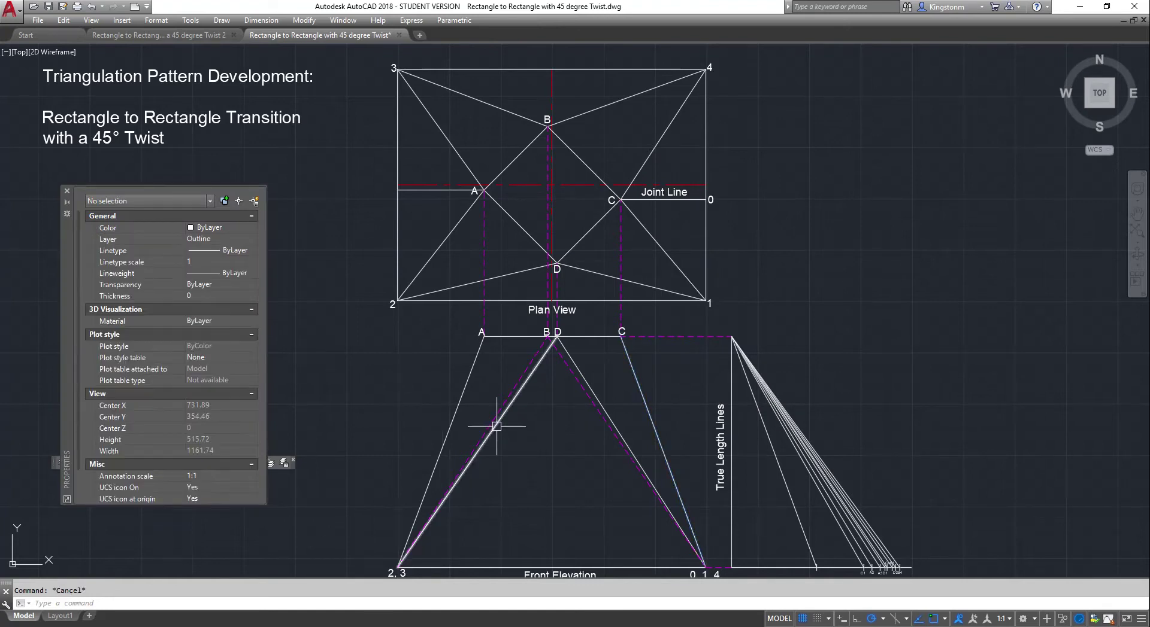
left_click(66, 191)
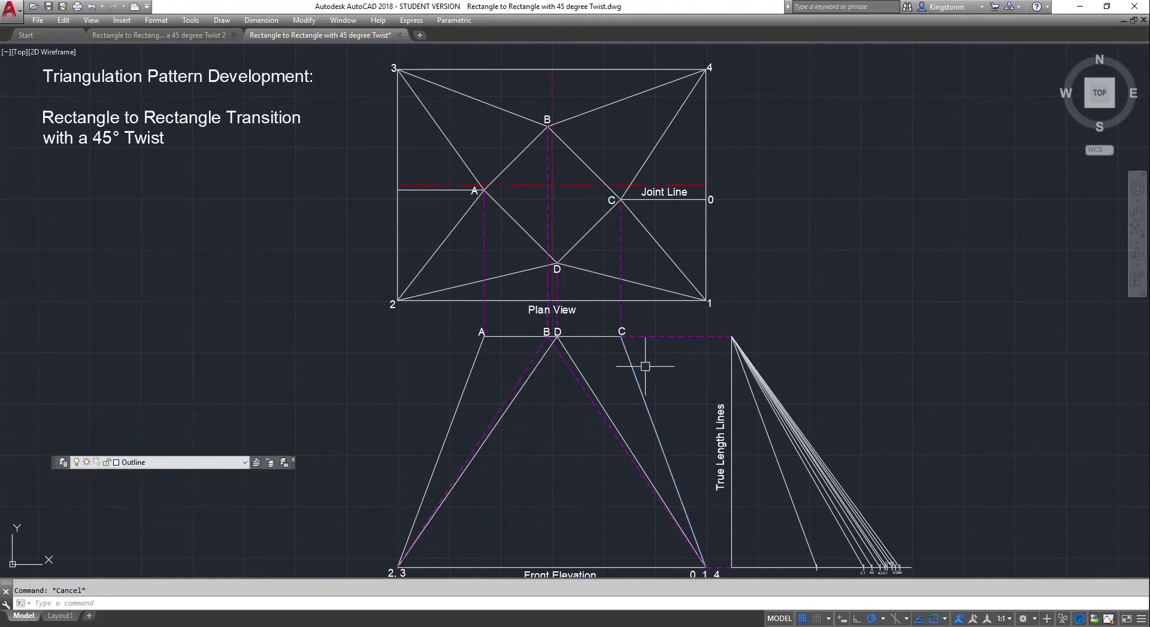
- Compare the two outer sloping edges of the front elevation with lines C1, C4 and the joint line in the plan view
left_click(639, 373)
left_click(469, 386)
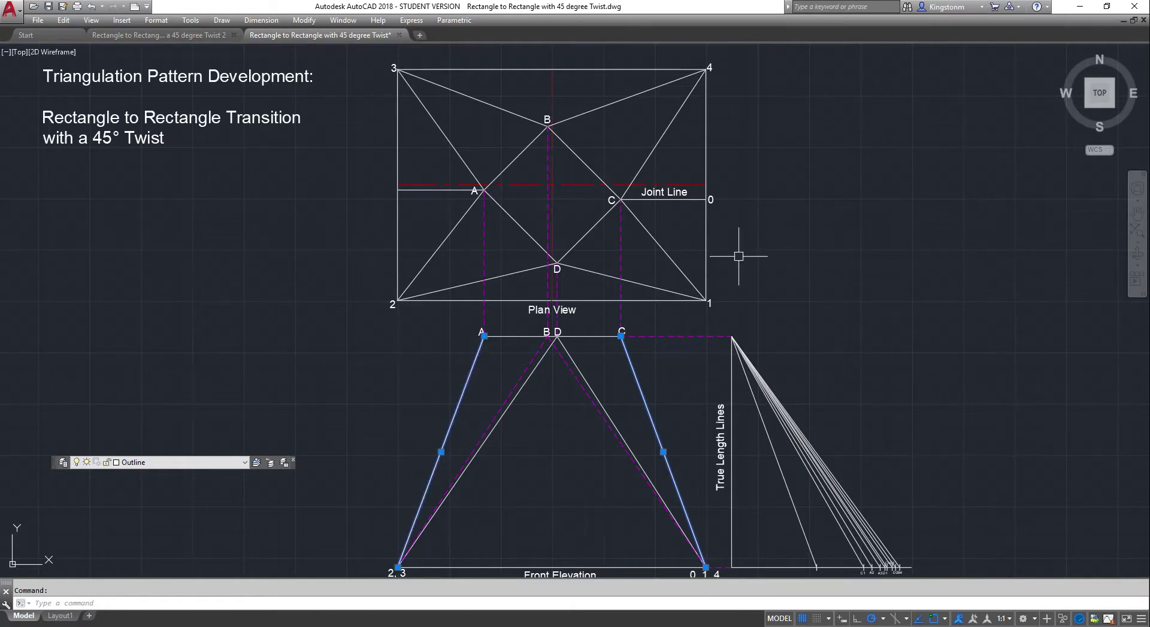
key("Escape")
left_click(669, 256)
left_click(667, 128)
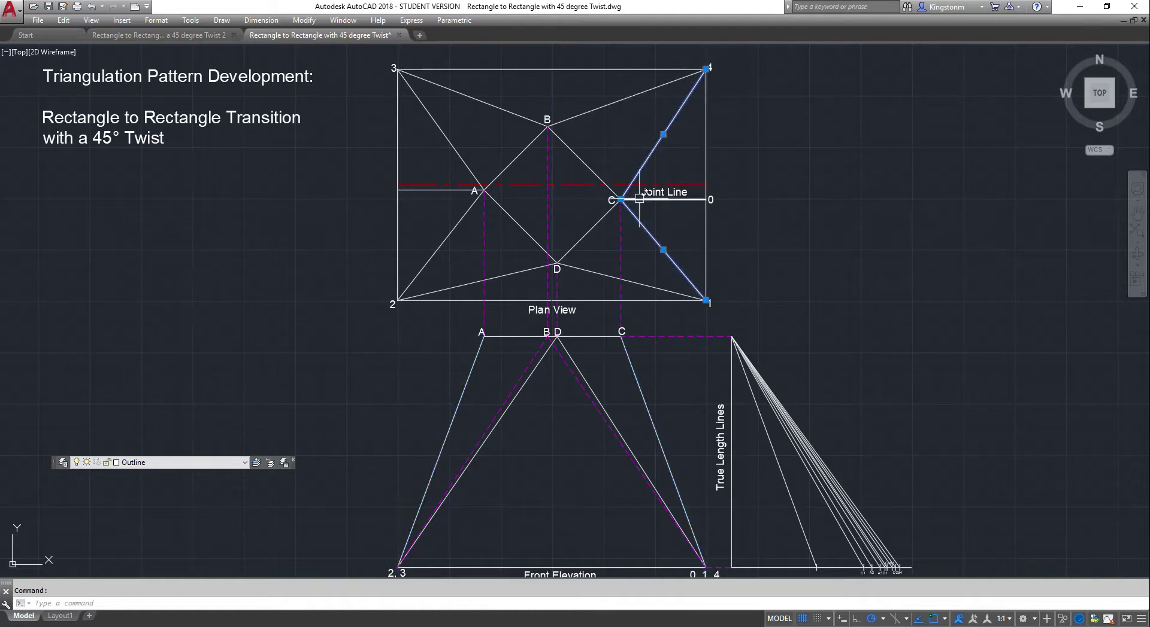
key("Escape")
left_click(695, 202)
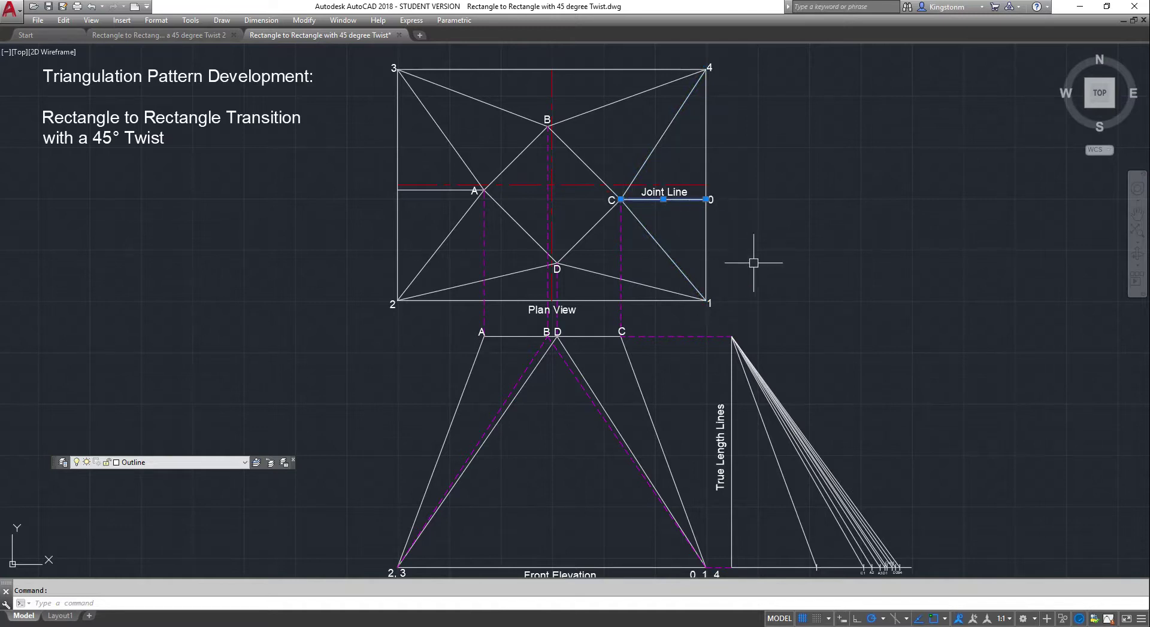
key("Escape")
left_click(661, 422)
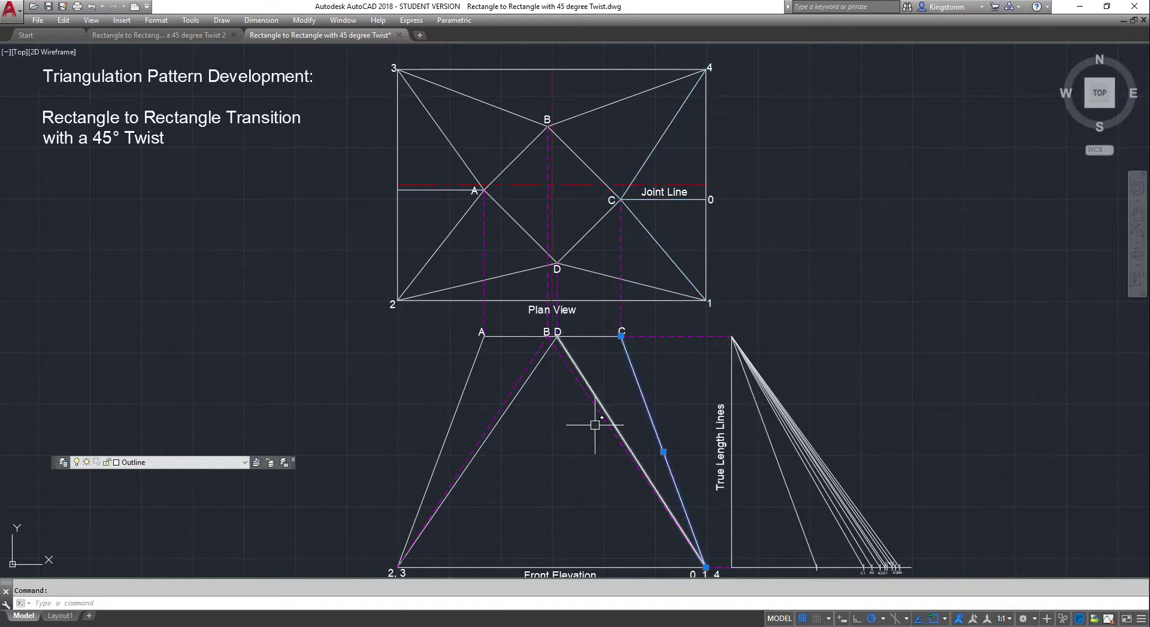
left_click(459, 398)
key("Escape")
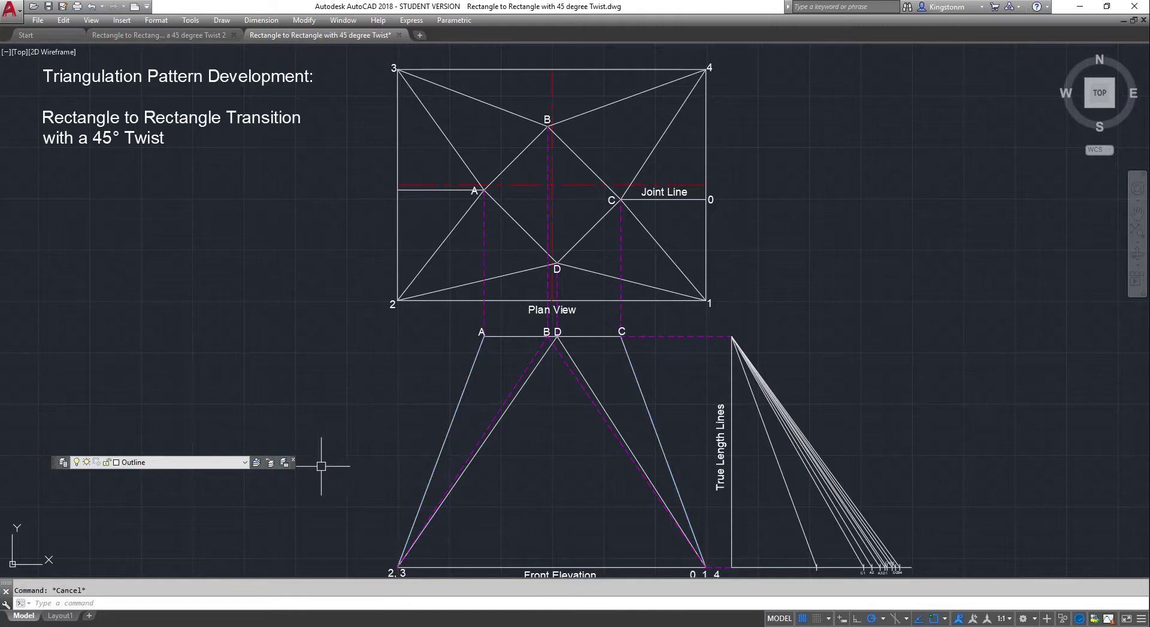
- Draw a 225 long horizontal line in the empty area to the right of the views as the pattern's first line
scroll(344, 461, "down", 5)
scroll(409, 498, "up", 5)
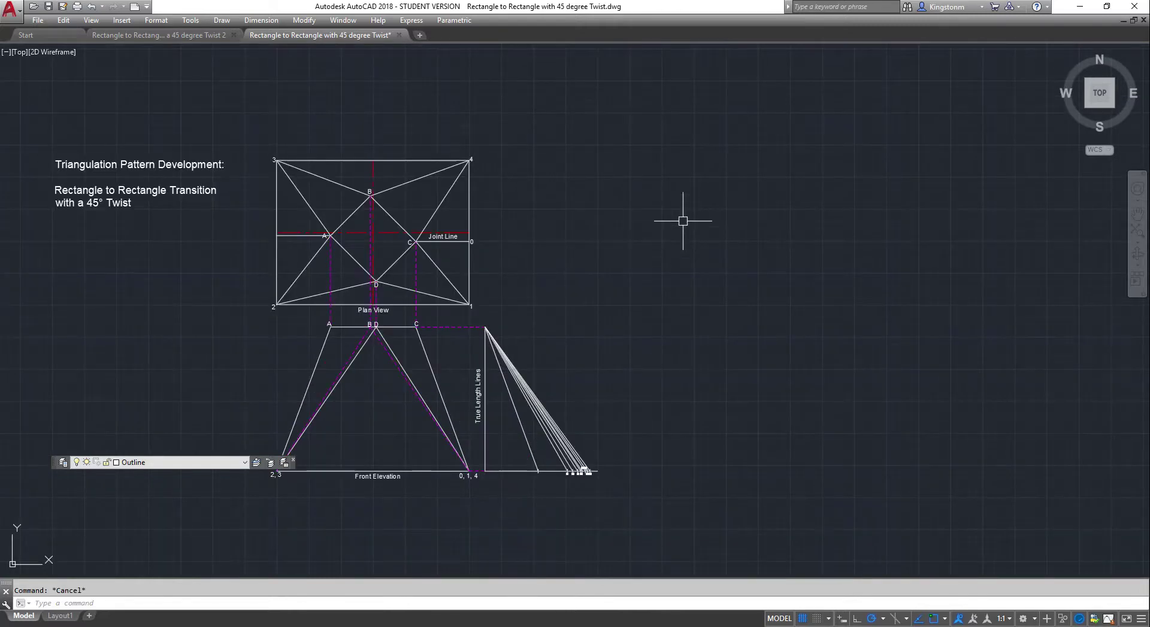
type("l")
key("Return")
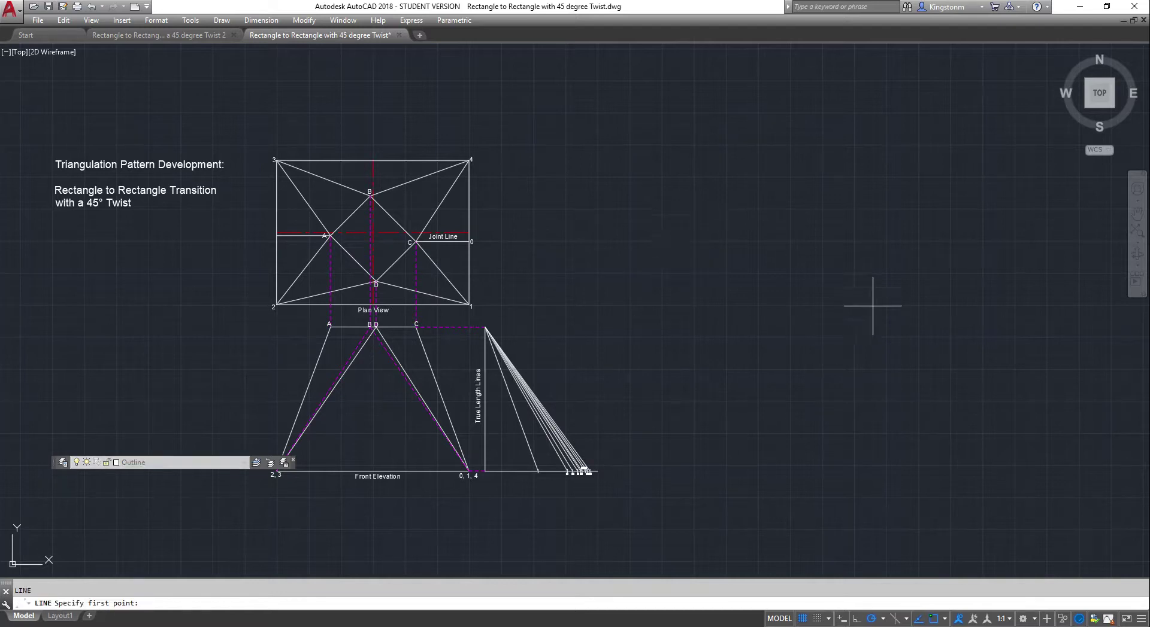
left_click(823, 304)
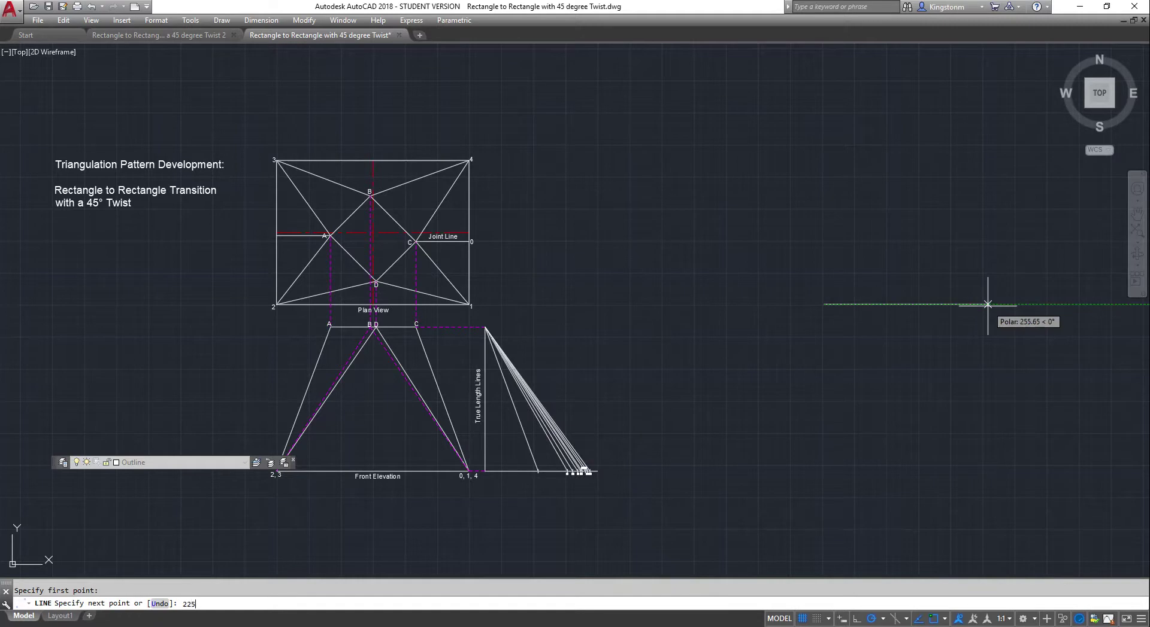
type("225")
key("Return")
key("Escape")
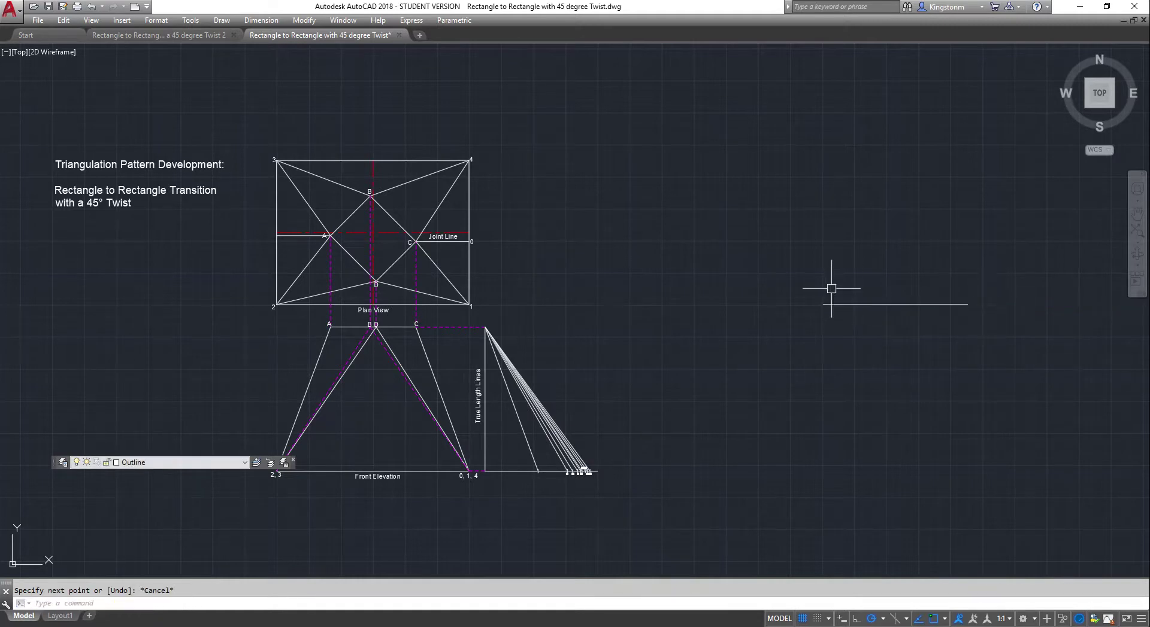
- Copy the label 2 from the plan view and paste it below the left end of the 225 line
left_click(273, 307)
right_click(273, 305)
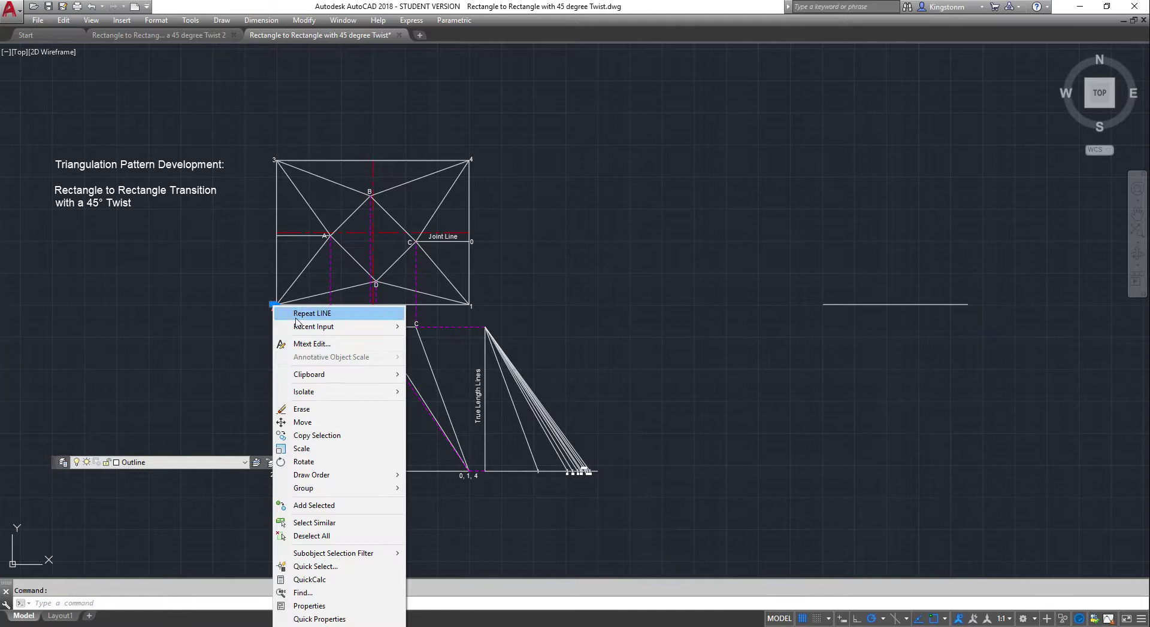
mouse_move(314, 379)
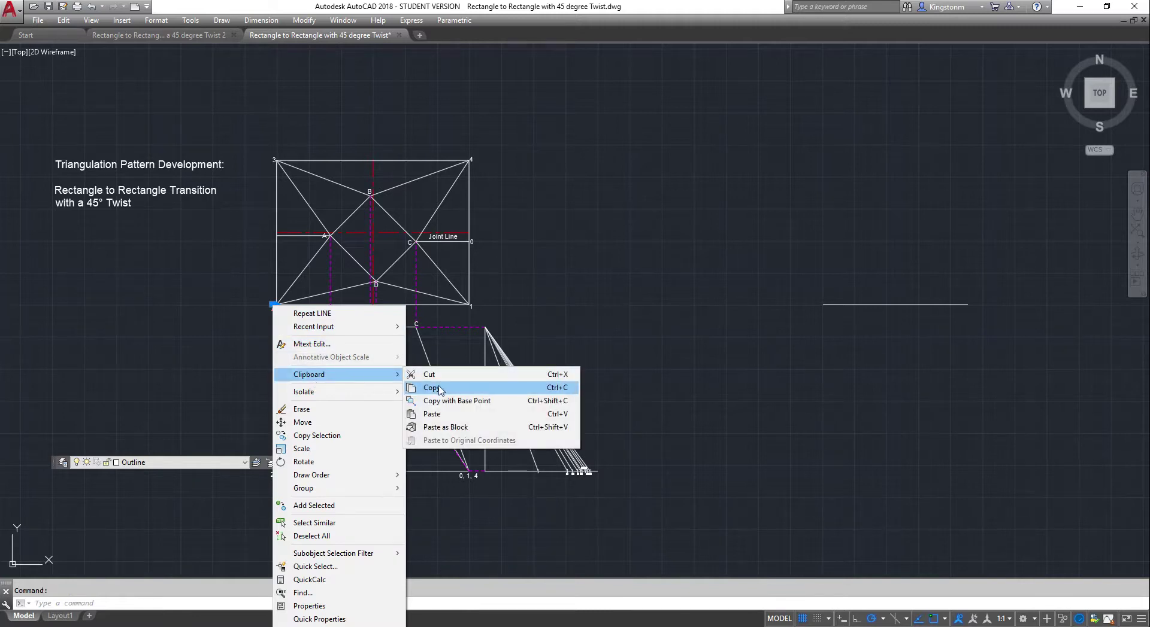
left_click(440, 389)
key("Escape")
right_click(822, 328)
mouse_move(858, 368)
left_click(676, 406)
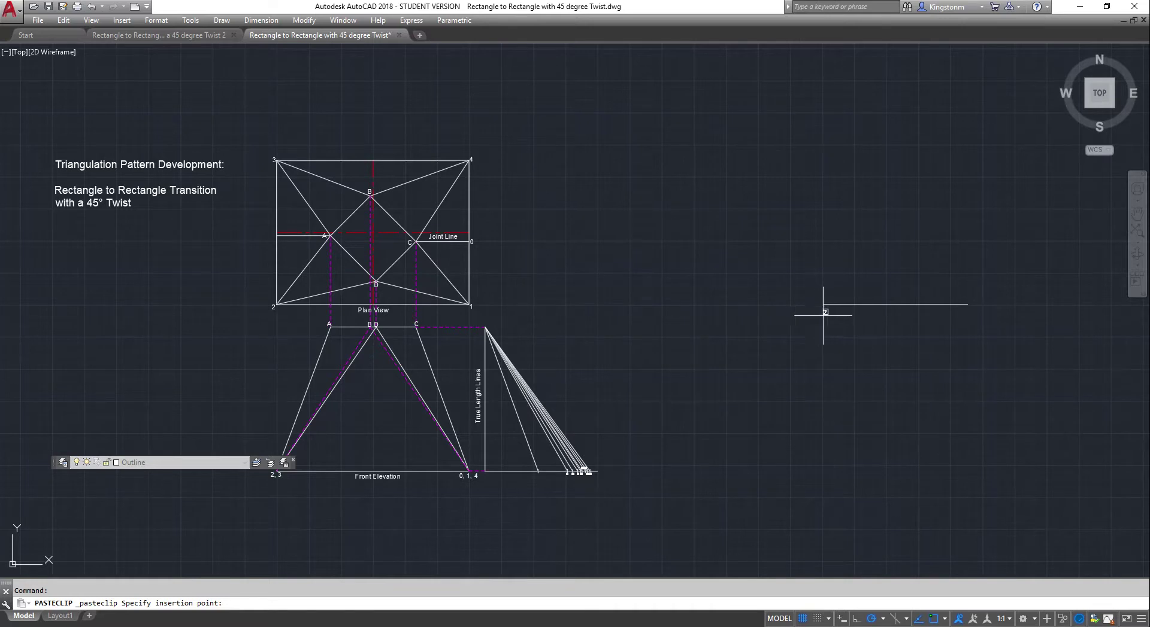
left_click(819, 316)
key("Escape")
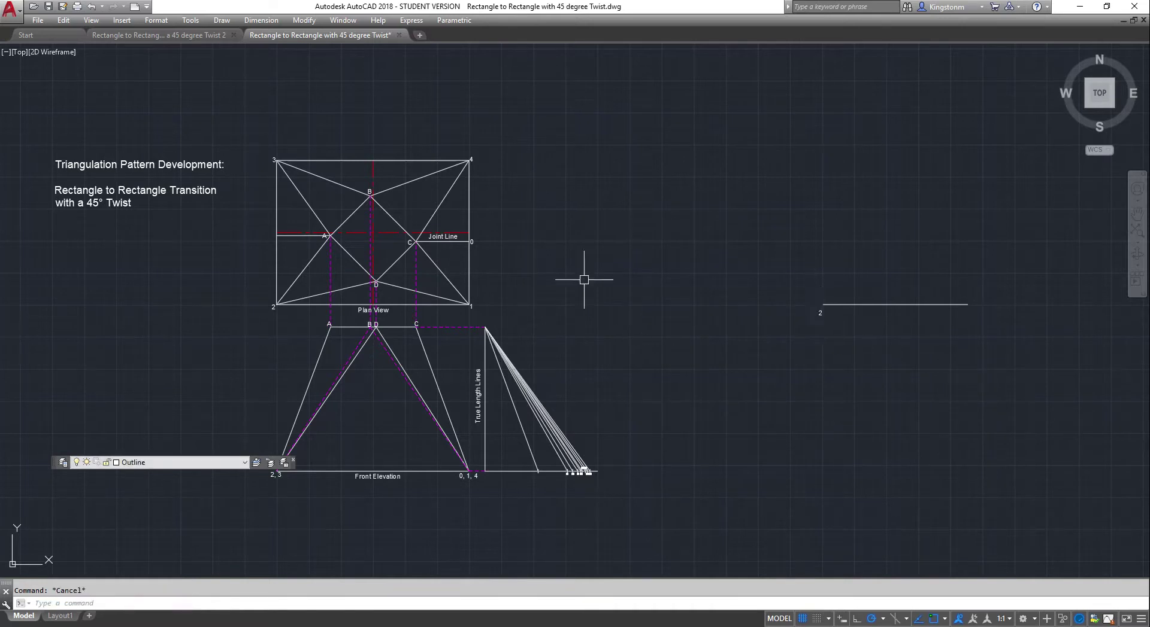
- Copy the label 3 from the plan view and paste it below the right end of the 225 line
right_click(269, 155)
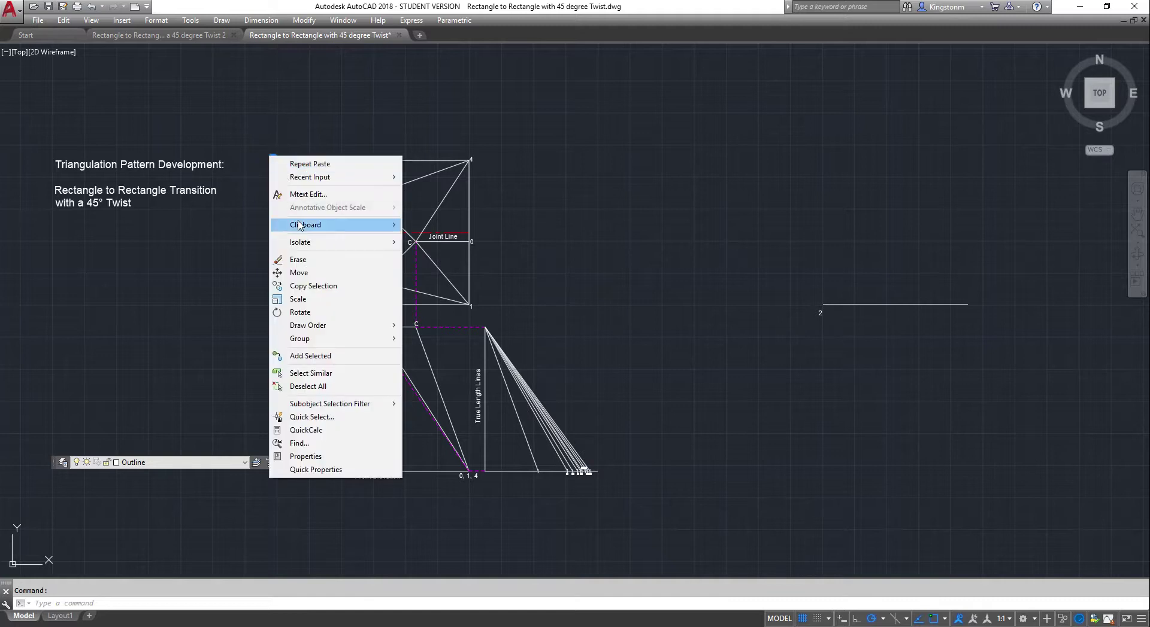
mouse_move(301, 225)
left_click(455, 238)
key("Escape")
scroll(1008, 318, "up", 5)
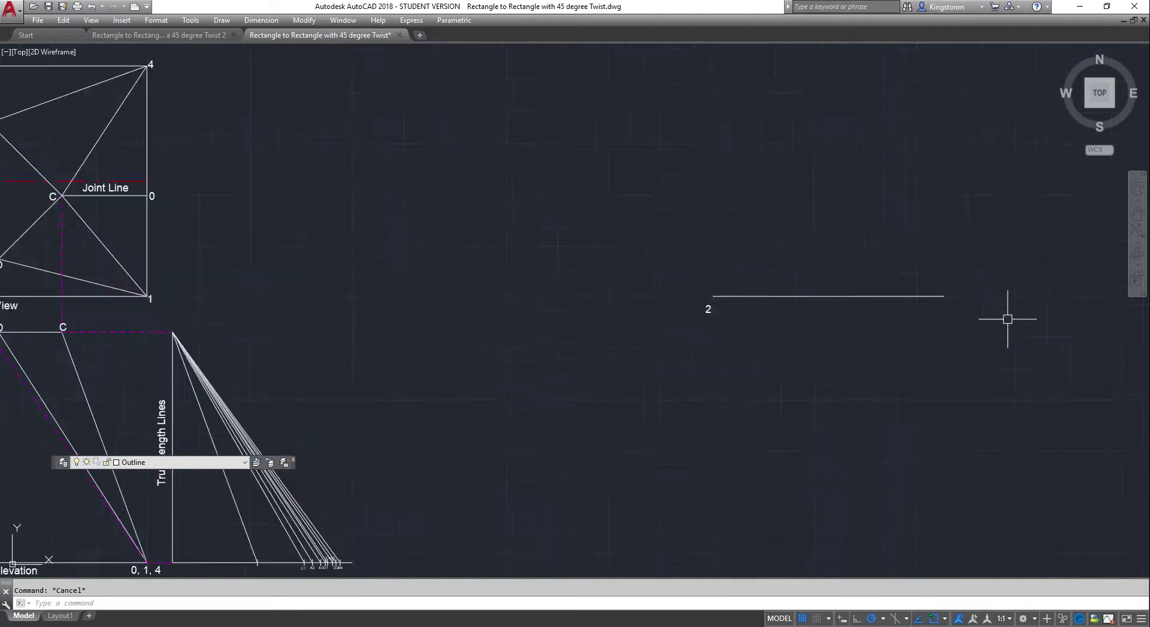
right_click(898, 290)
mouse_move(940, 328)
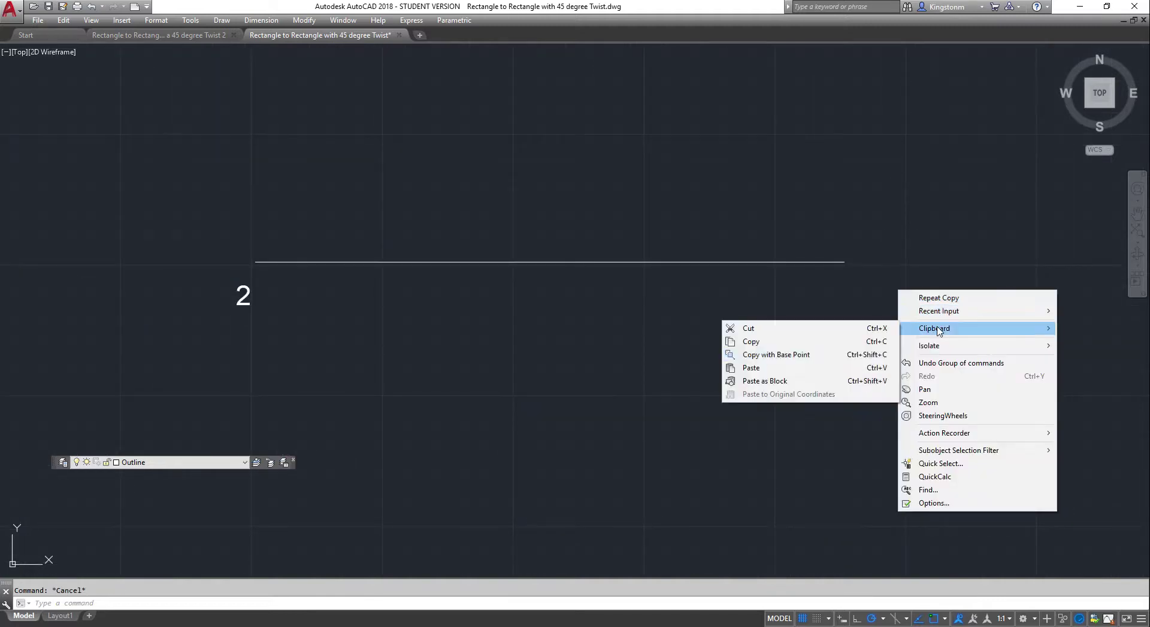
left_click(763, 368)
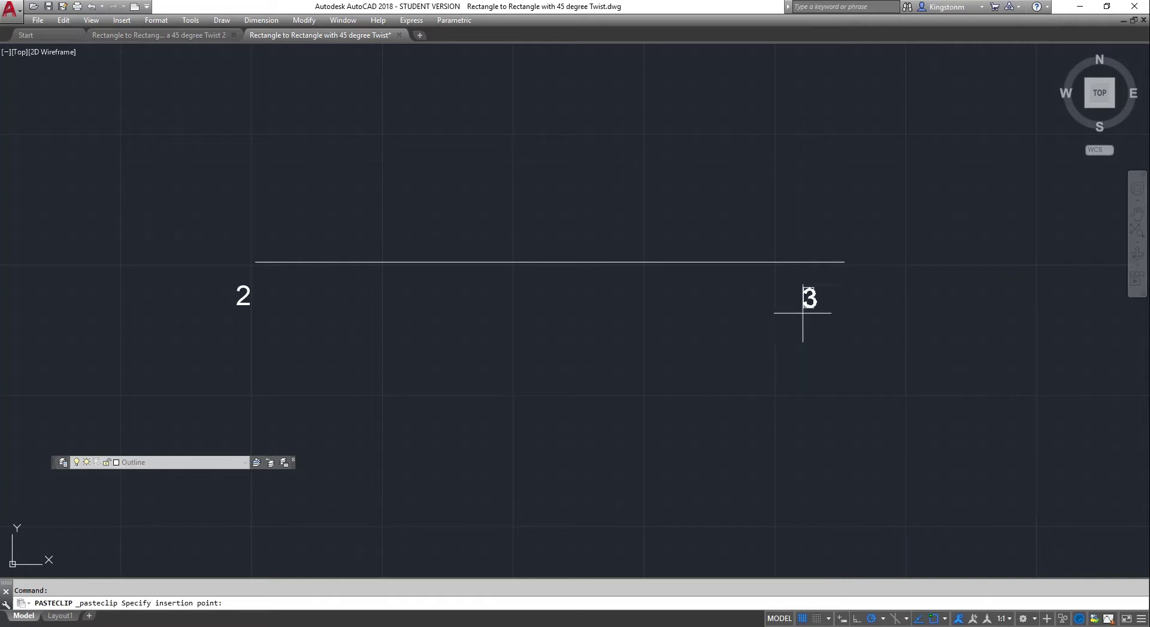
left_click(847, 294)
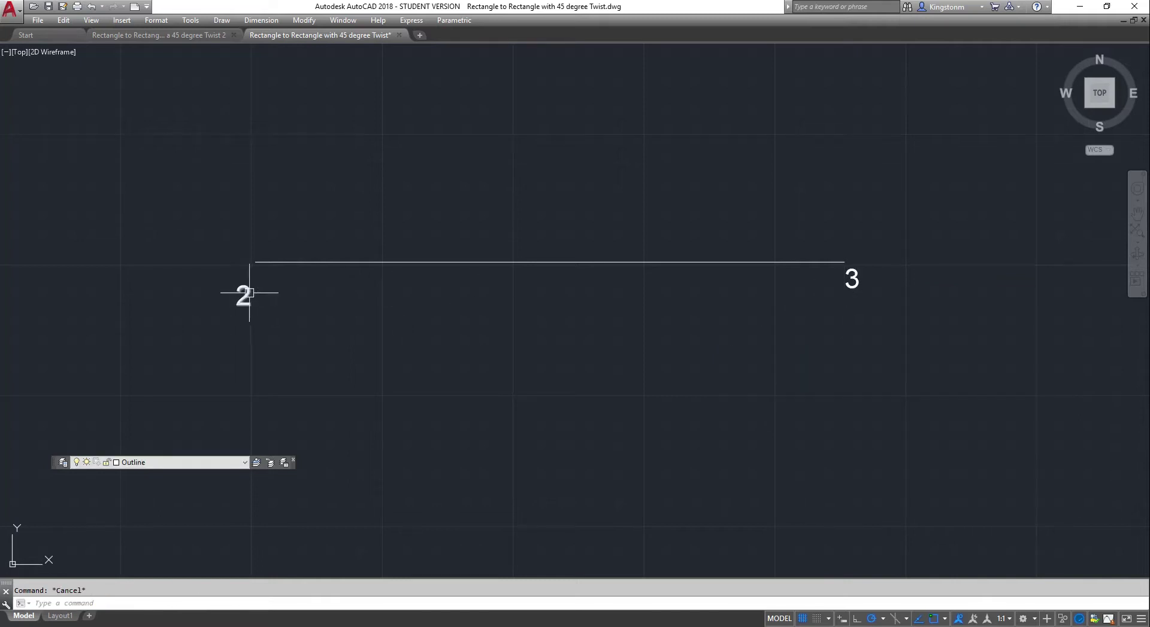
- Move the label 2 straight up, closer to the left end of the 225 line
right_click(248, 293)
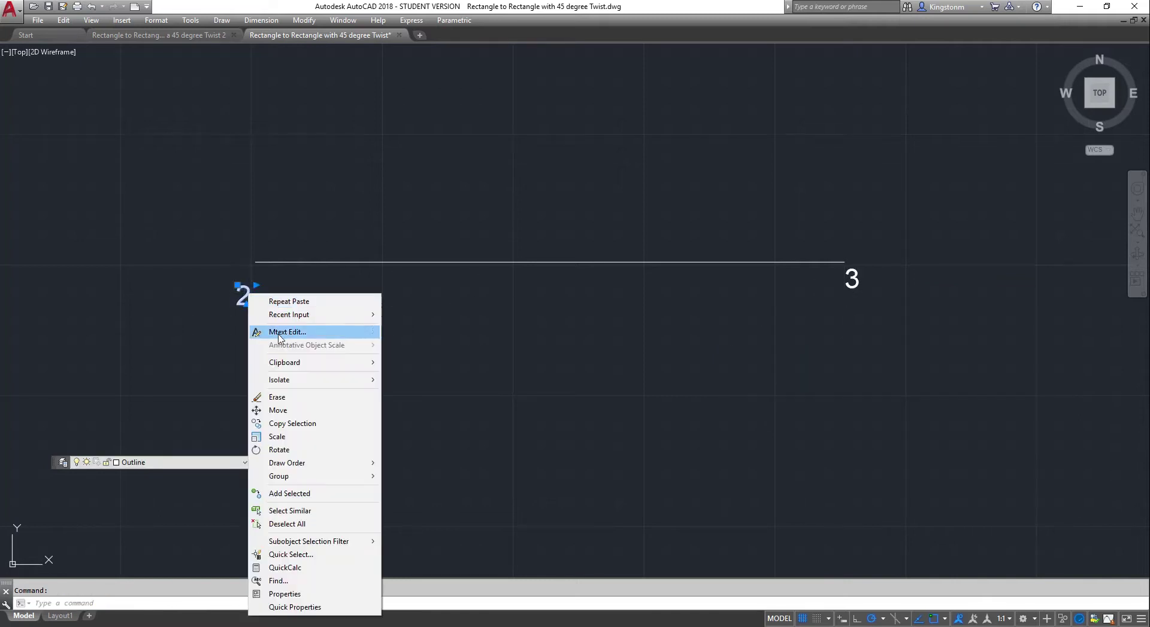
left_click(289, 415)
left_click(242, 302)
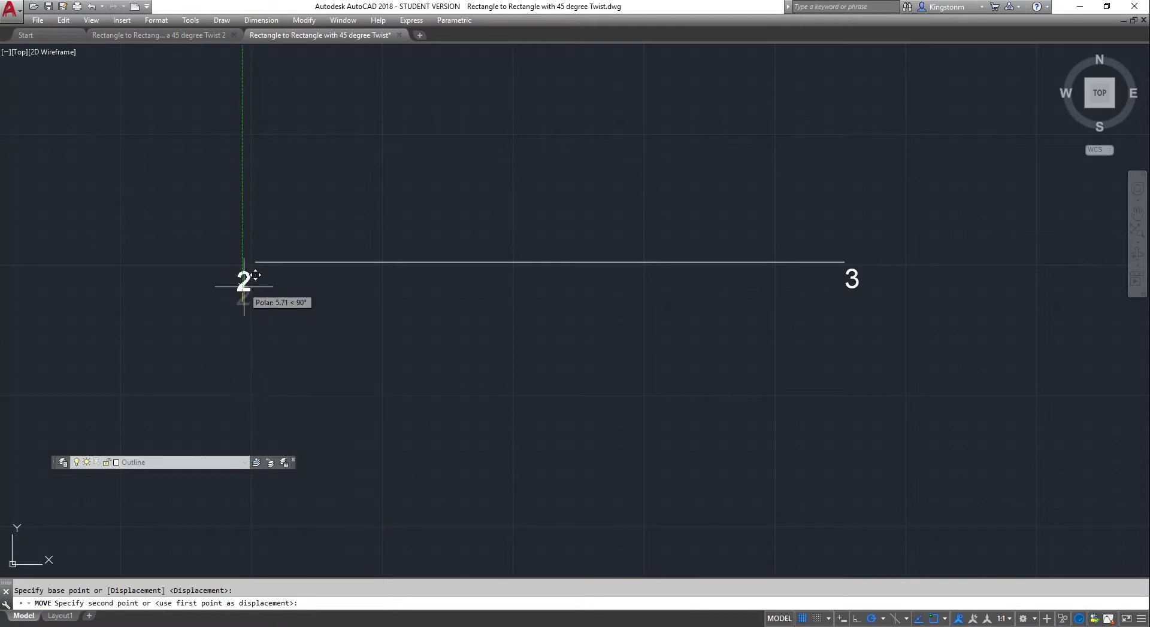
key("Escape")
- Examine the sloping lines A3 and A2 in the plan view that join to the pattern's line 2-3
scroll(375, 301, "down", 10)
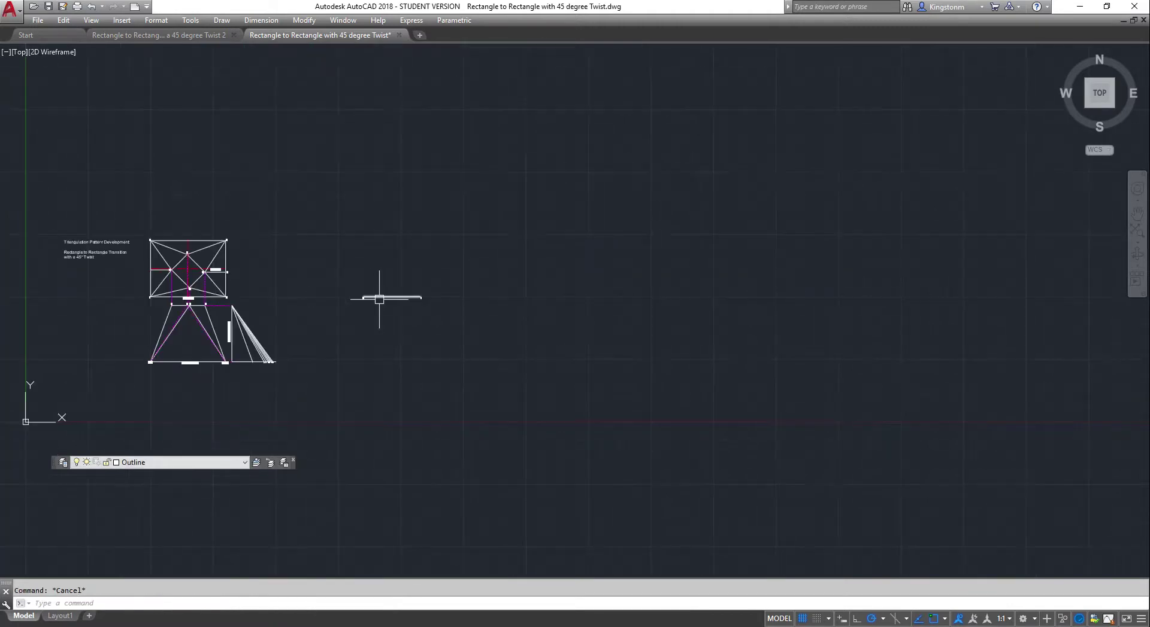
scroll(239, 278, "up", 6)
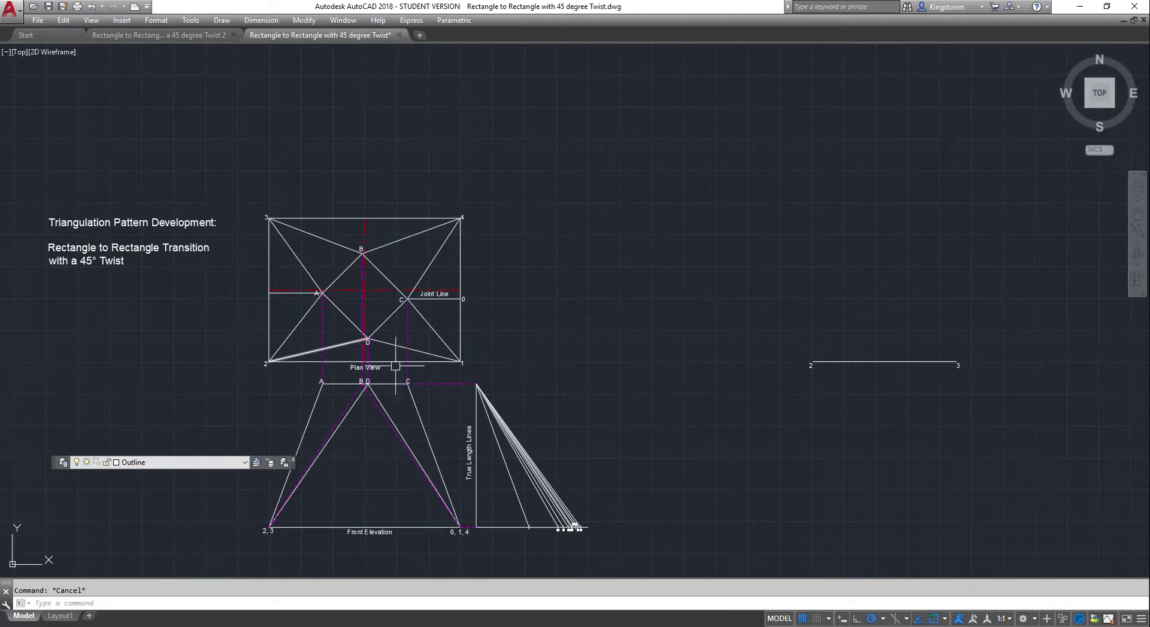
scroll(410, 367, "up", 3)
scroll(895, 354, "down", 2)
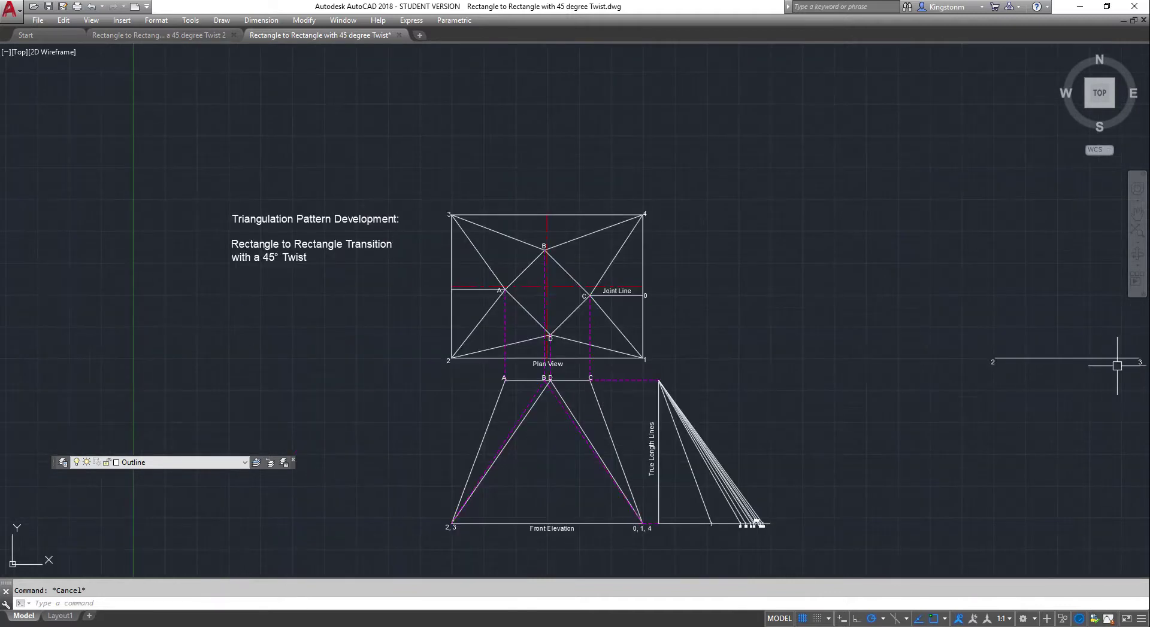
right_click(1145, 360)
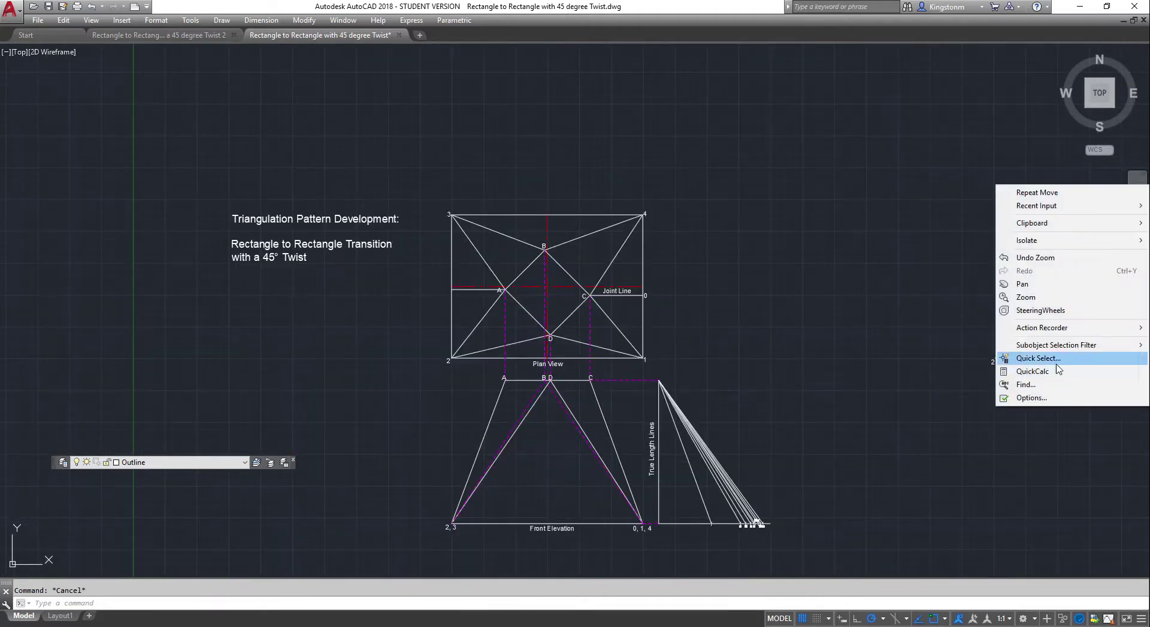
left_click(1060, 284)
mouse_move(1081, 322)
left_mouse_down()
mouse_move(1011, 320)
mouse_move(926, 343)
left_mouse_up()
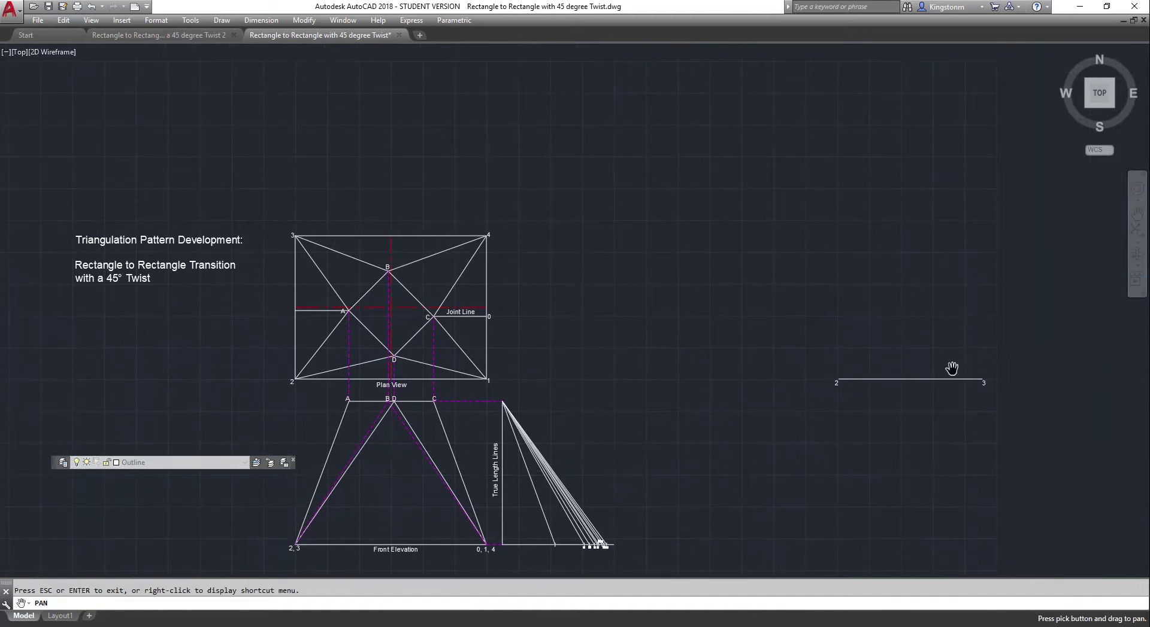
key("Escape")
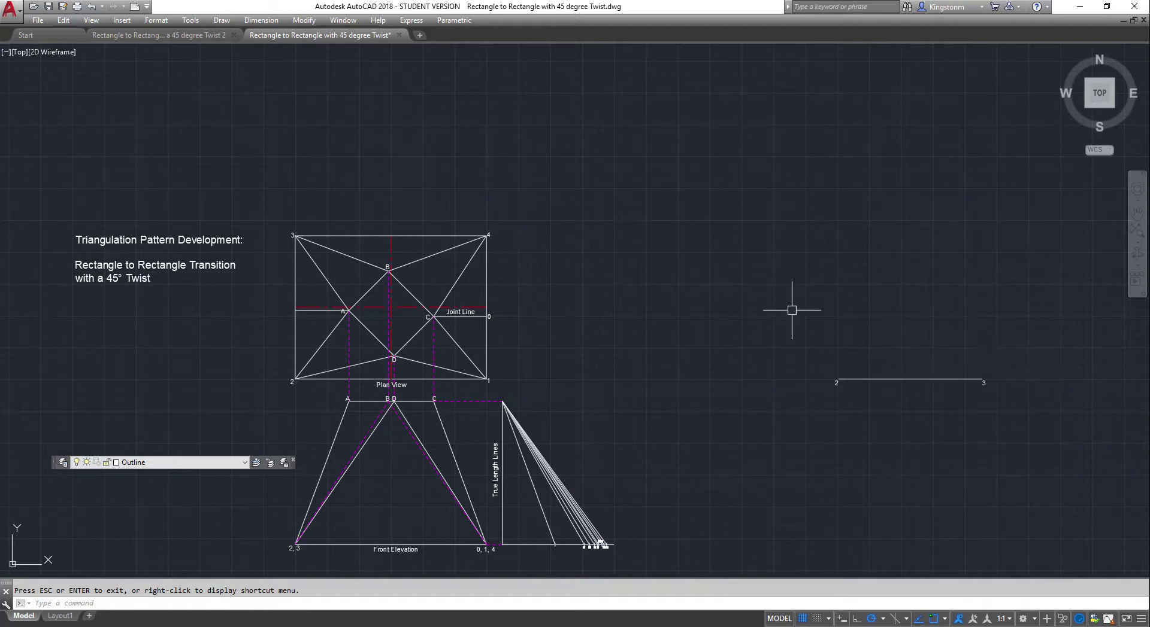
scroll(1034, 365, "up", 2)
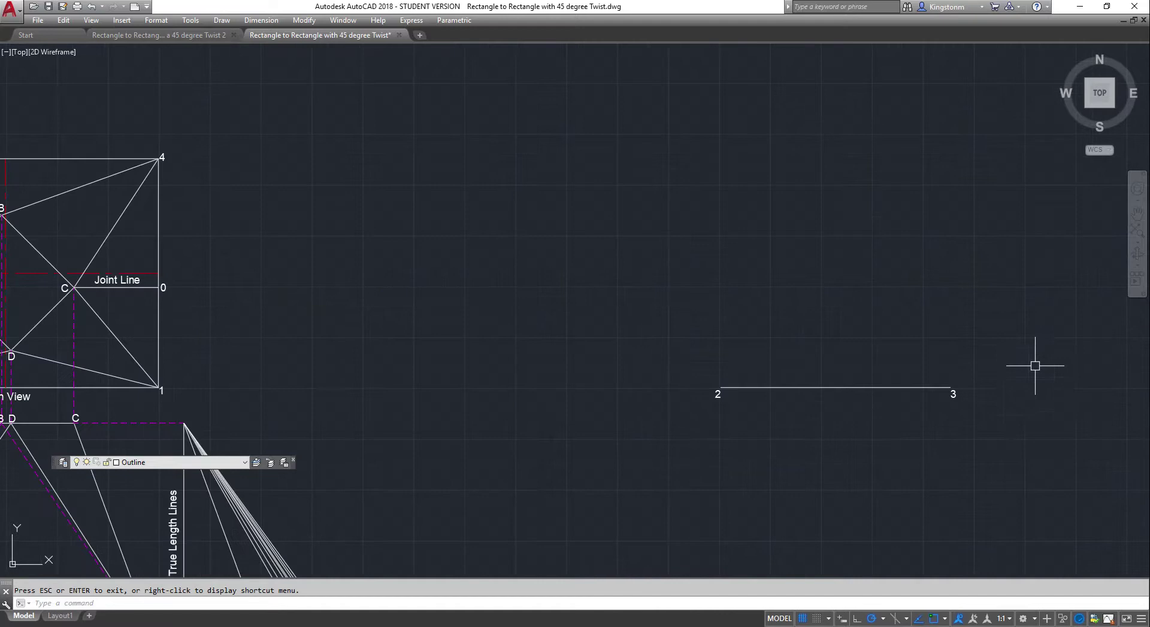
right_click(560, 364)
left_click(590, 464)
mouse_move(555, 402)
left_mouse_down()
mouse_move(702, 376)
mouse_move(693, 362)
left_mouse_up()
key("Escape")
right_click(394, 252)
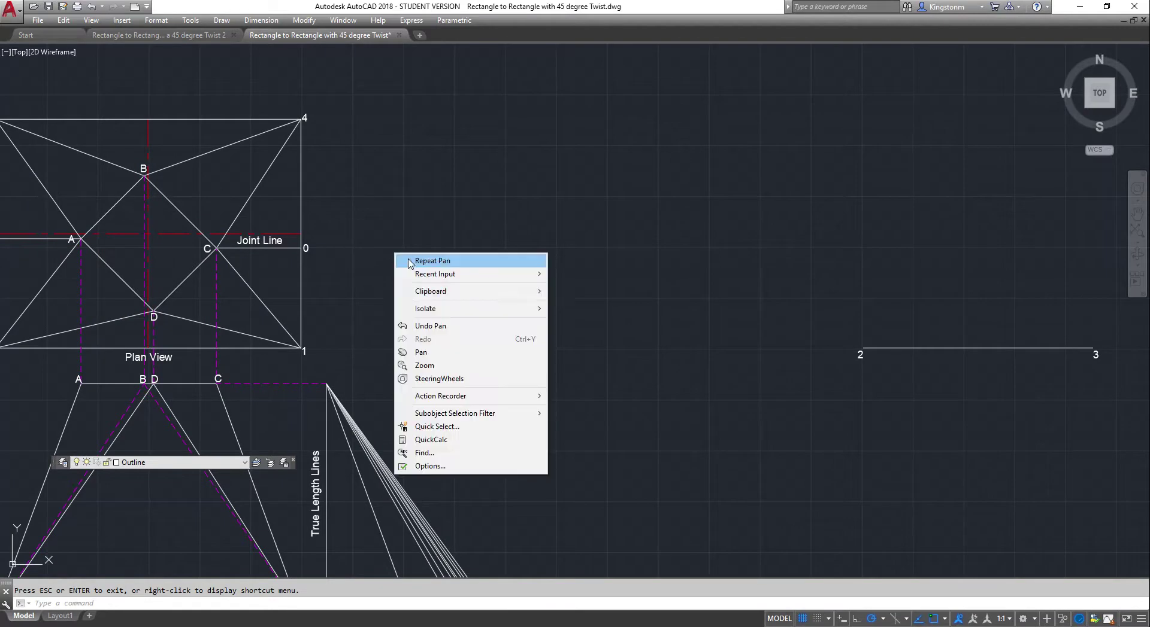
left_click(434, 349)
mouse_move(434, 347)
left_mouse_down()
mouse_move(482, 354)
mouse_move(462, 345)
left_mouse_up()
key("Escape")
left_click(63, 173)
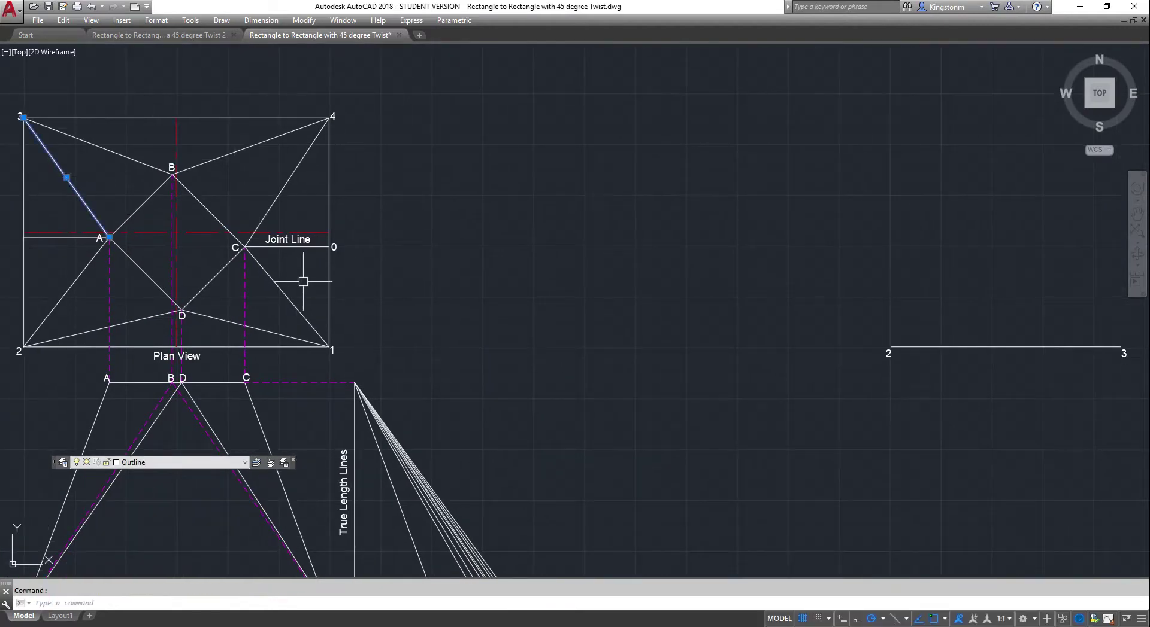
key("Escape")
left_click(75, 281)
key("Escape")
- Read the lengths of true length lines A3 and A2 from their object properties
scroll(320, 293, "down", 4)
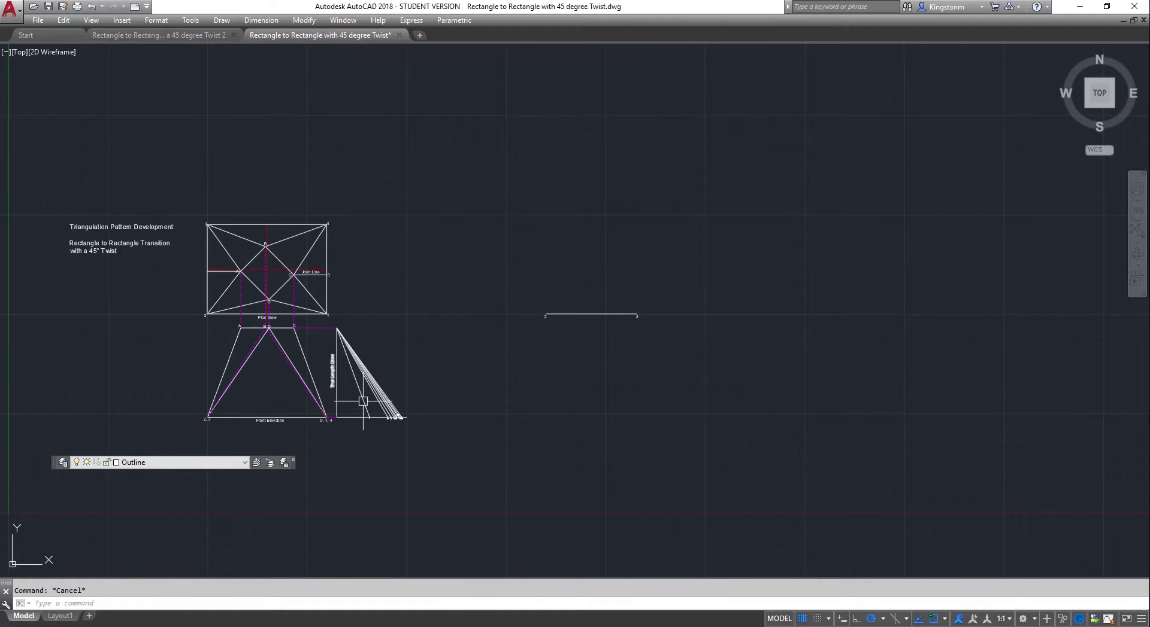
scroll(371, 401, "up", 10)
left_click(520, 430)
right_click(521, 430)
left_click(547, 407)
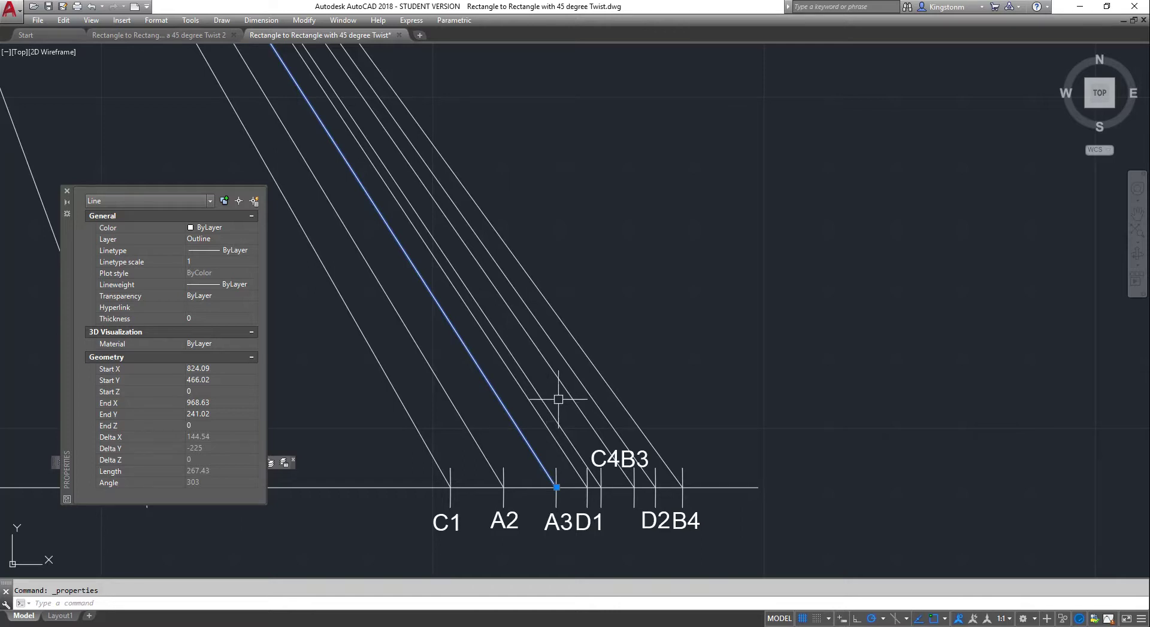
key("Escape")
left_click(486, 444)
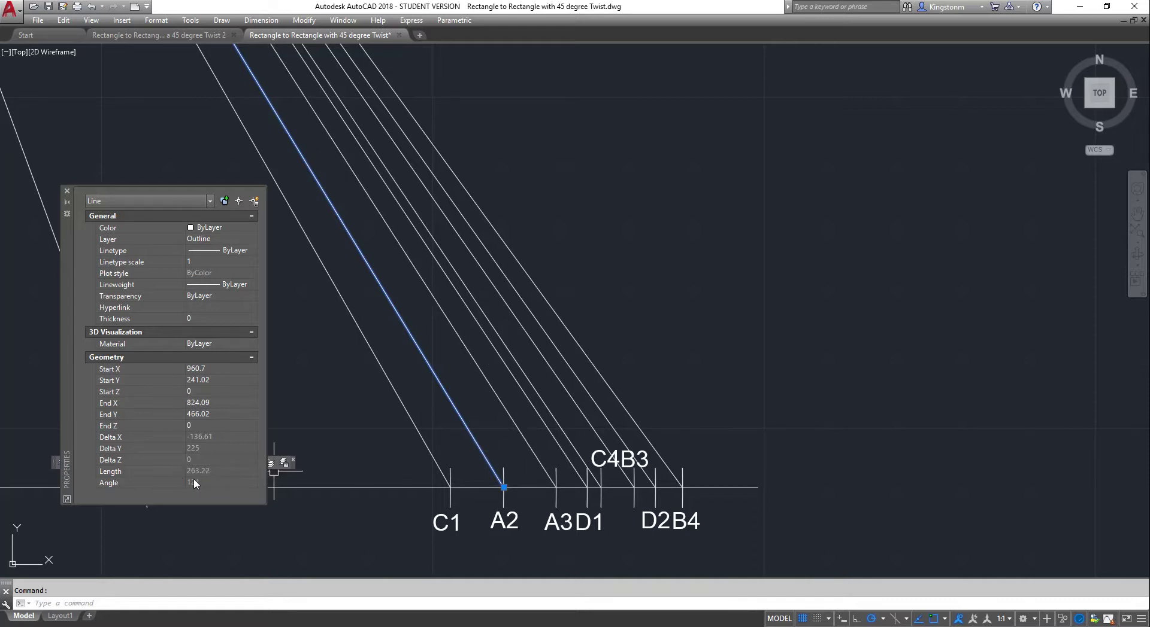
key("Escape")
- Draw a circle of radius 267.43 centred on point 3 of the pattern line
scroll(339, 352, "down", 5)
scroll(892, 221, "down", 4)
scroll(975, 122, "up", 4)
right_click(886, 193)
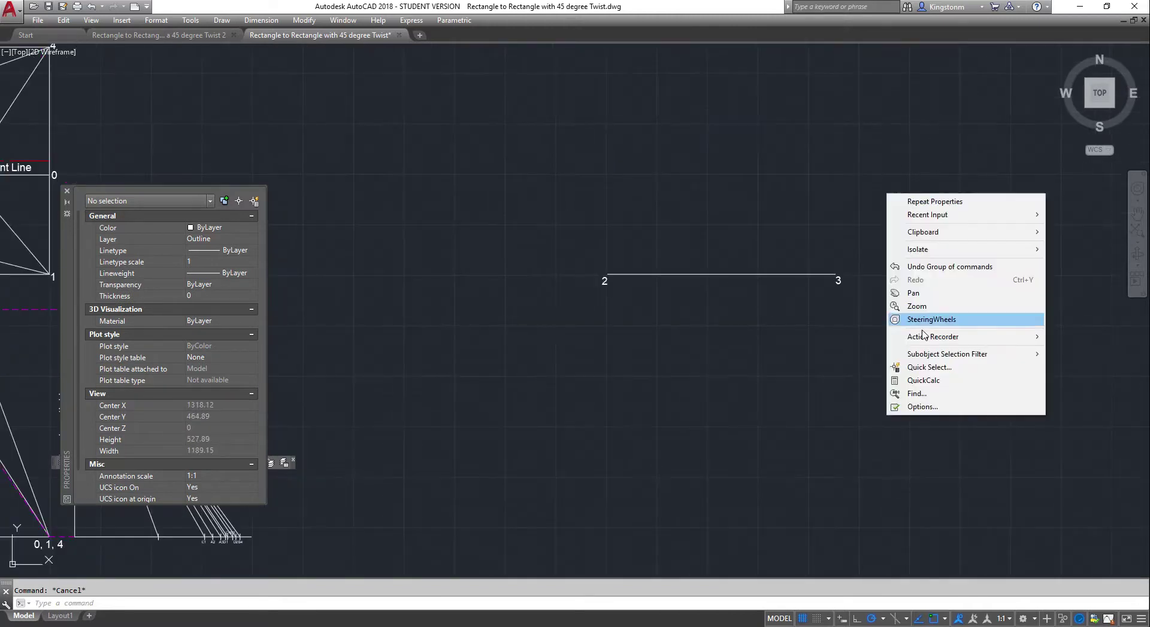
left_click(911, 295)
mouse_move(904, 265)
left_mouse_down()
mouse_move(875, 447)
mouse_move(867, 436)
left_mouse_up()
key("Escape")
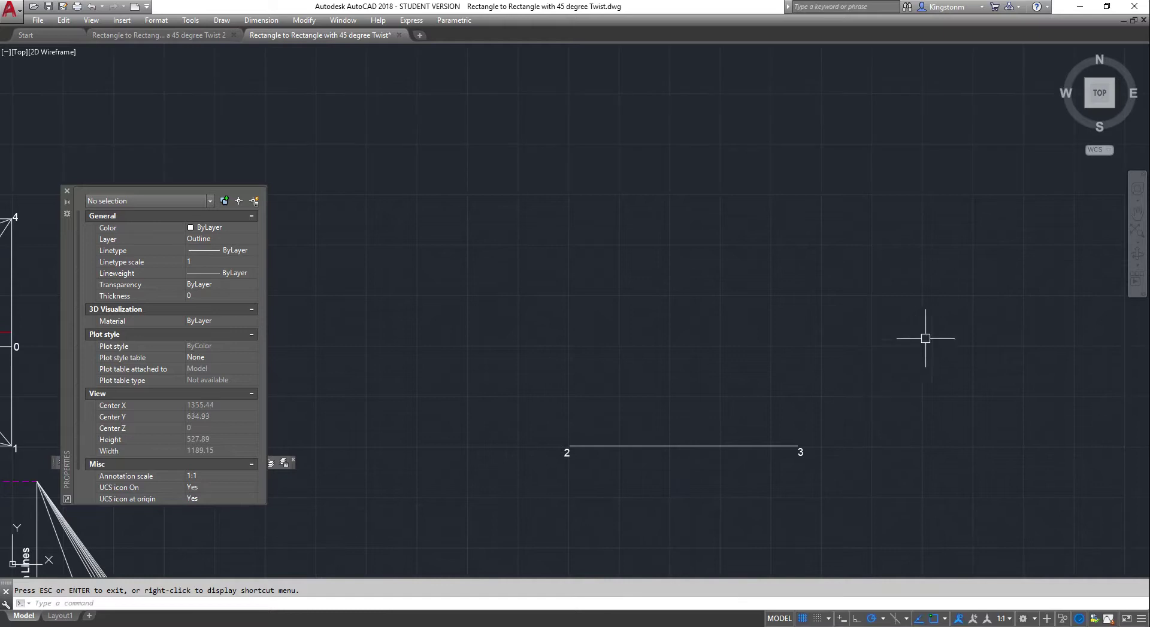
type("c")
key("Return")
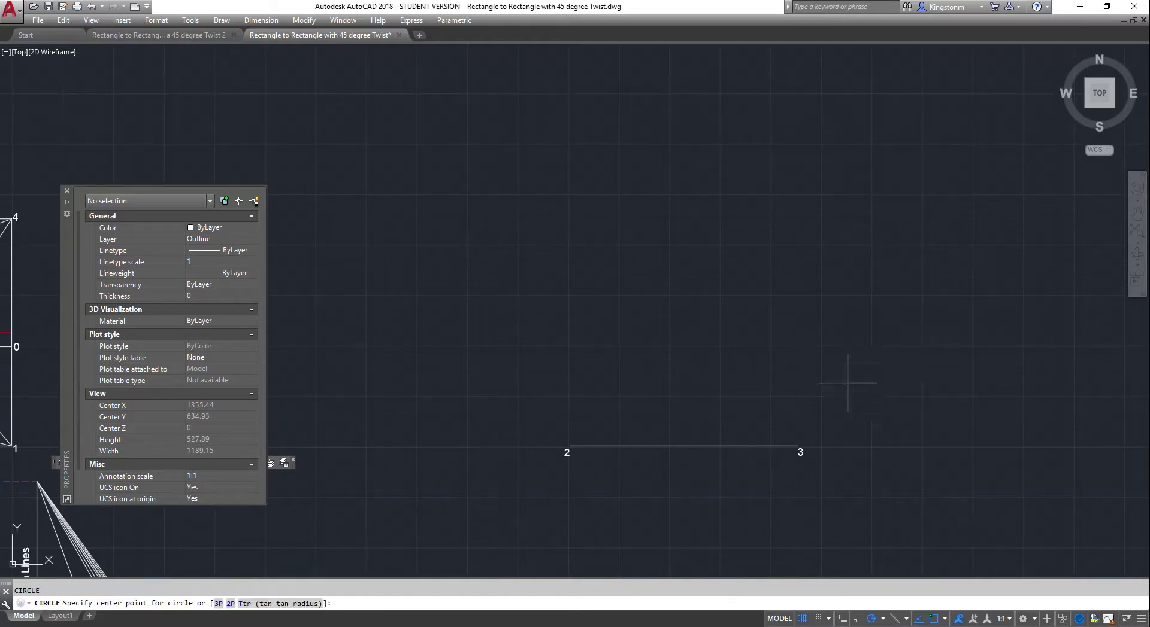
left_click(800, 447)
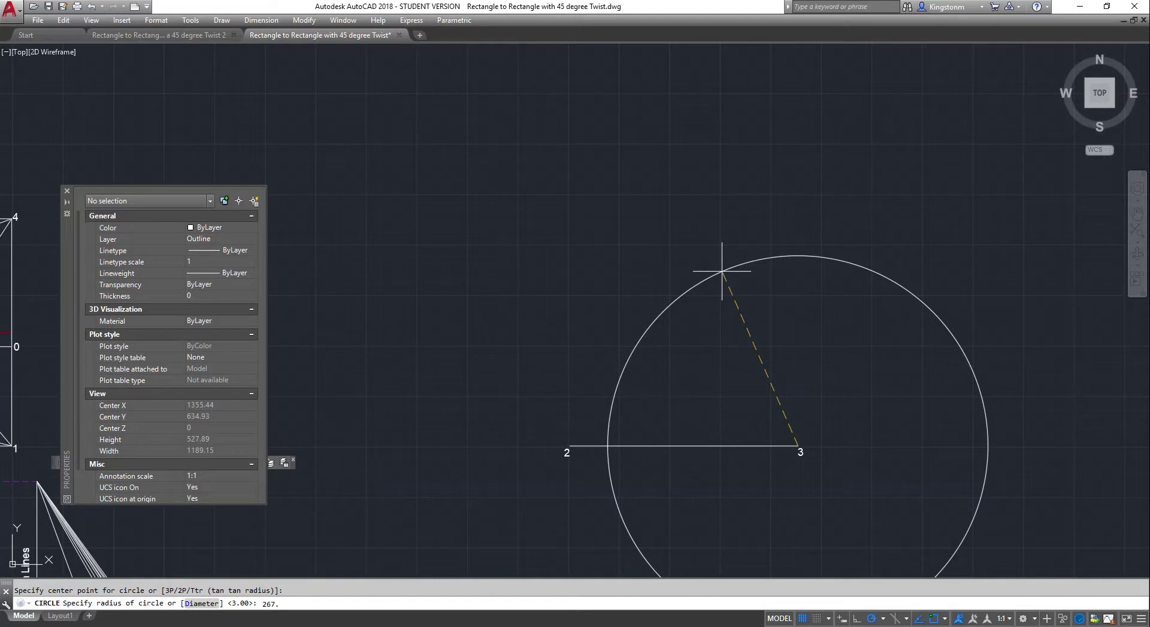
key("Return")
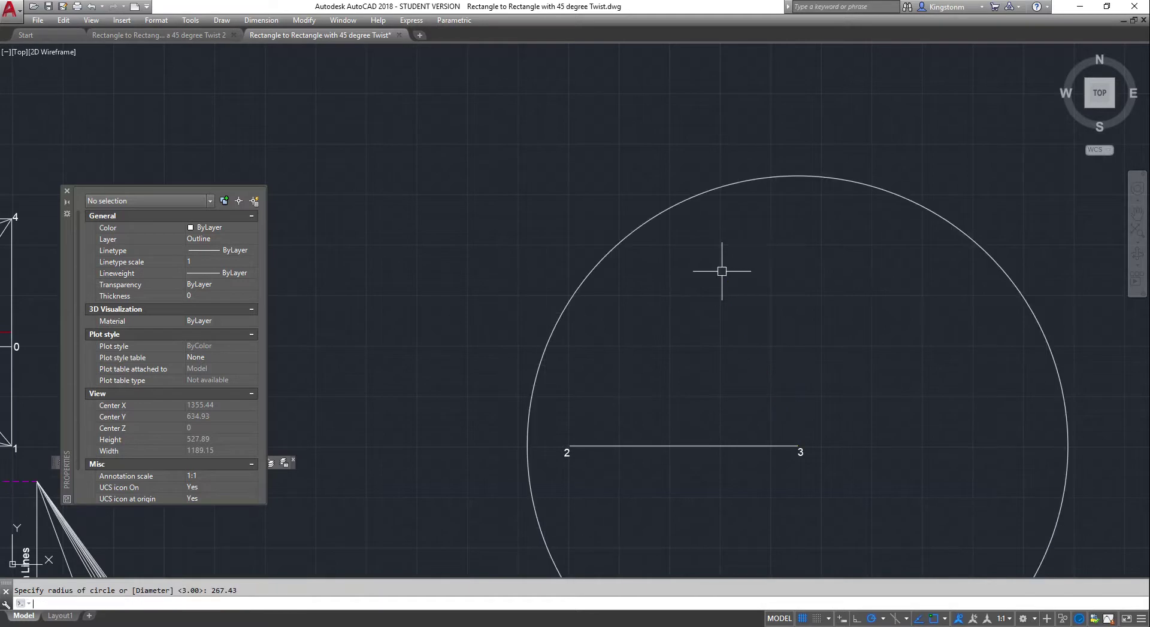
- Draw a circle of radius 263.22 centred on point 2 of the pattern line
right_click(682, 278)
left_click(704, 284)
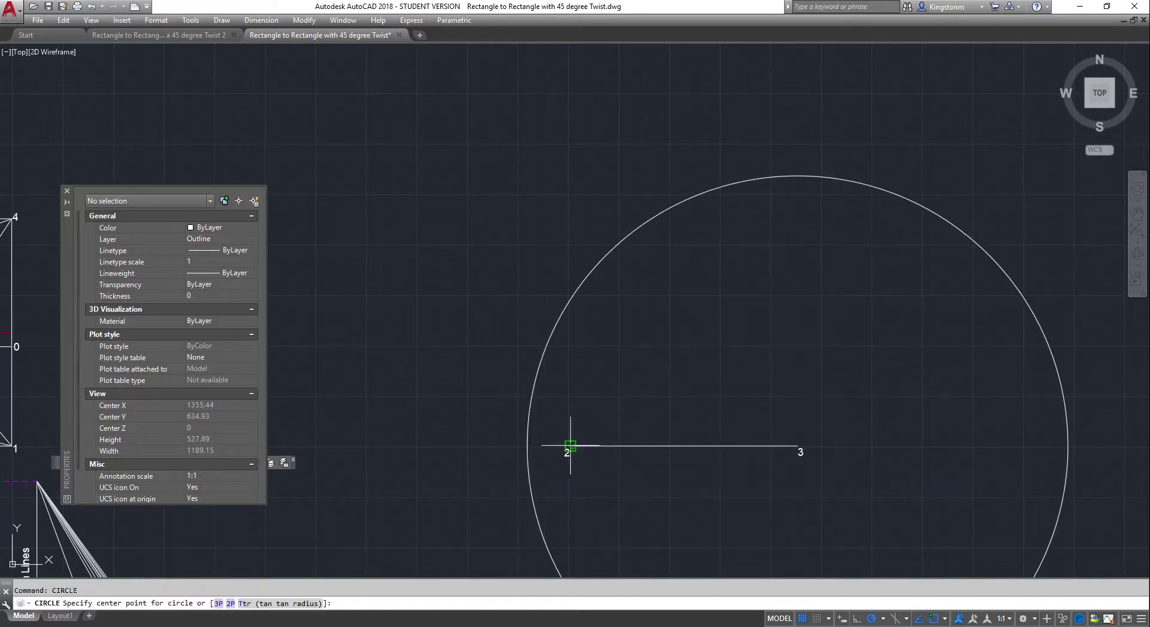
left_click(580, 446)
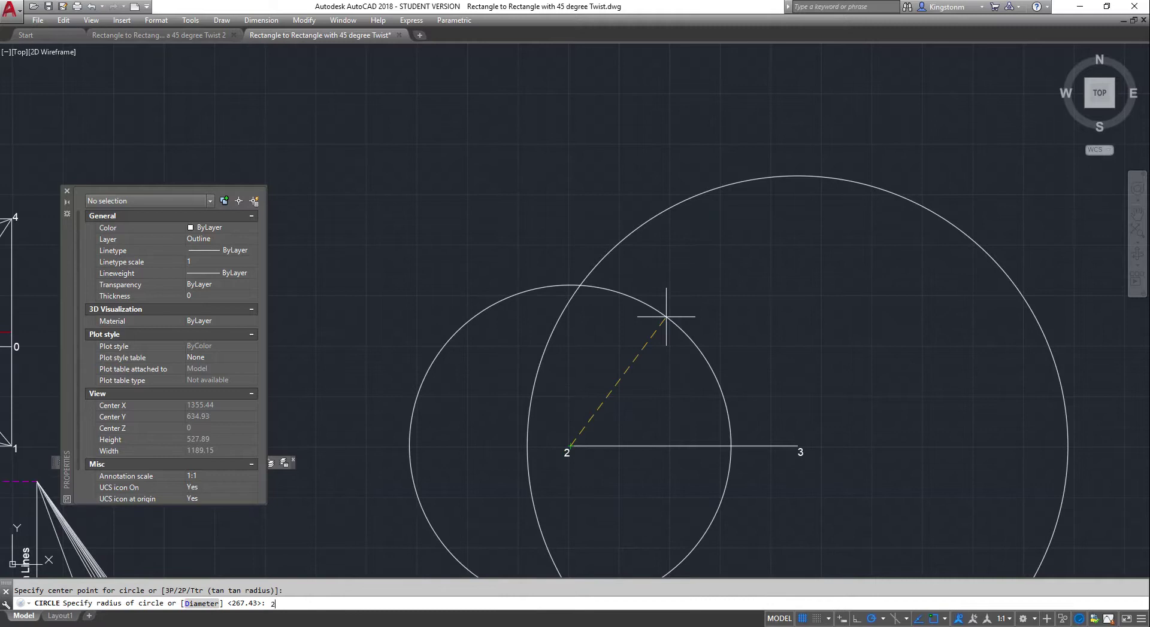
key("Return")
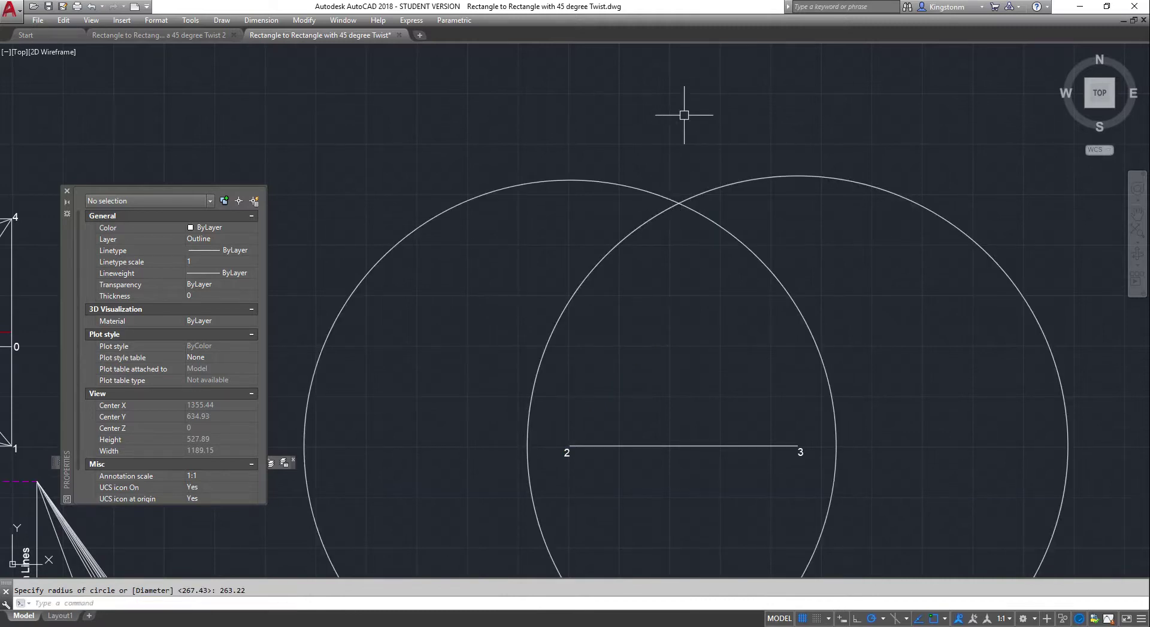
- Draw lines from point 3 to the upper intersection of the two circles and on to point 2
type("l")
key("Return")
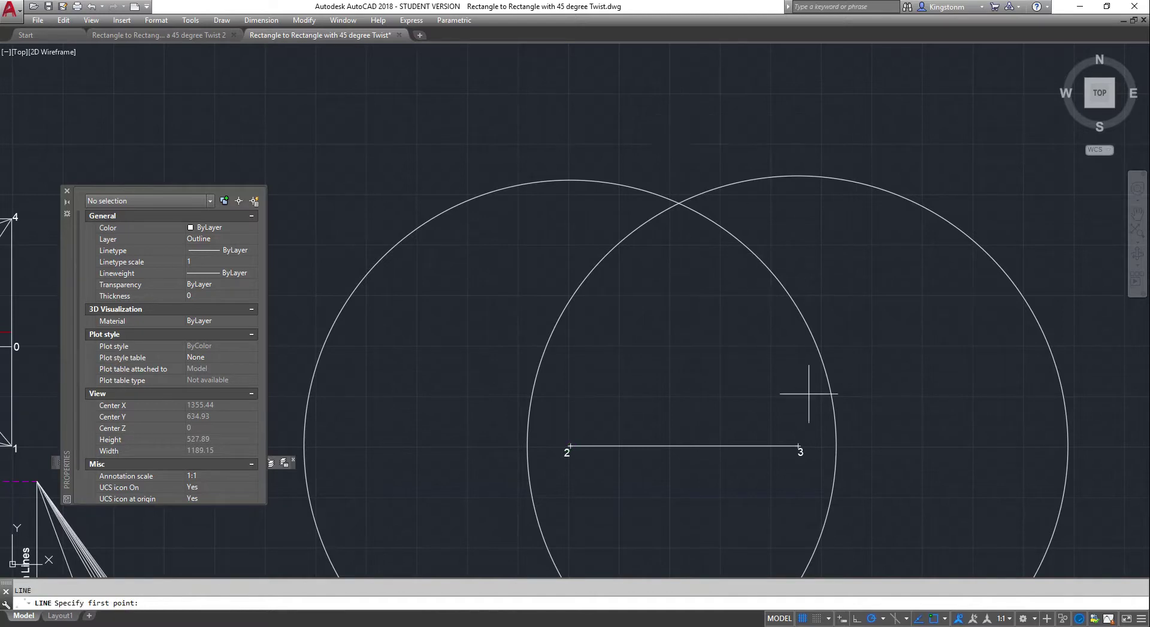
left_click(797, 446)
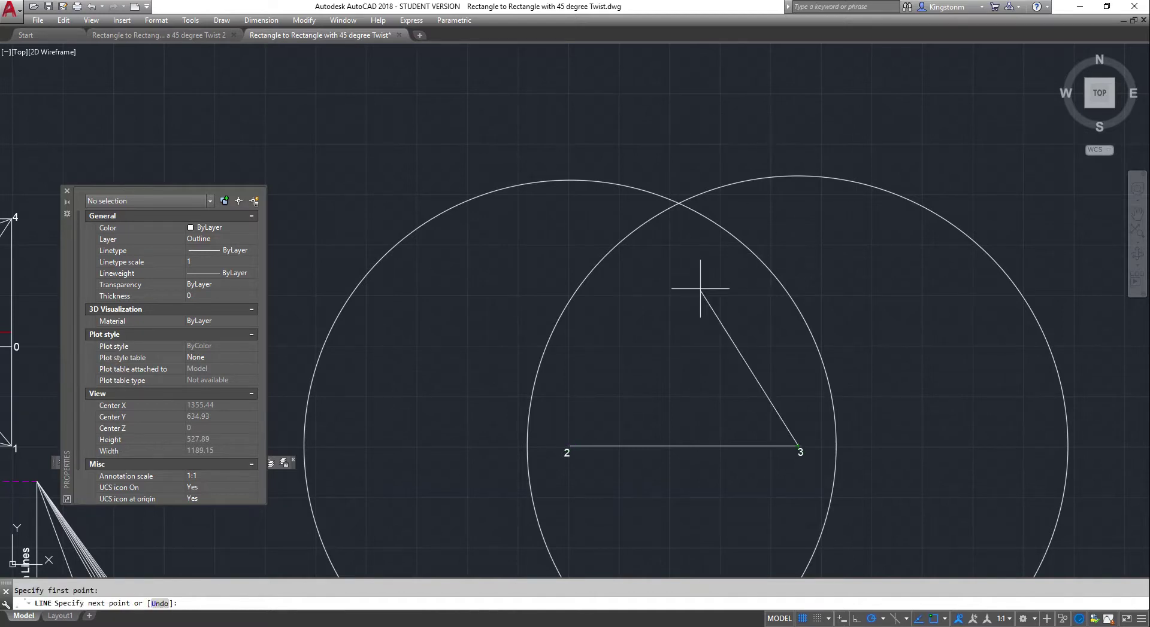
left_click(679, 205)
left_click(570, 446)
key("Escape")
- Delete both construction circles around the pattern triangle
left_click(611, 249)
left_click(618, 186)
key("Delete")
- Close the object properties and compare the plan view's triangle sides A3, A2 and 2-3 with the pattern triangle
scroll(621, 178, "down", 6)
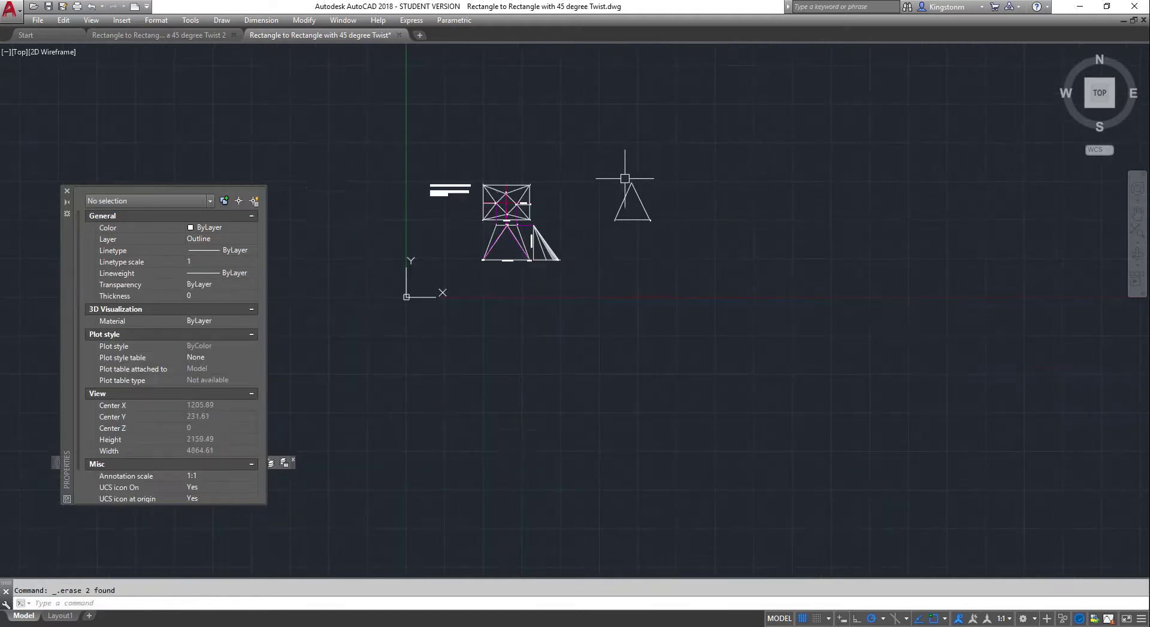
scroll(344, 169, "up", 4)
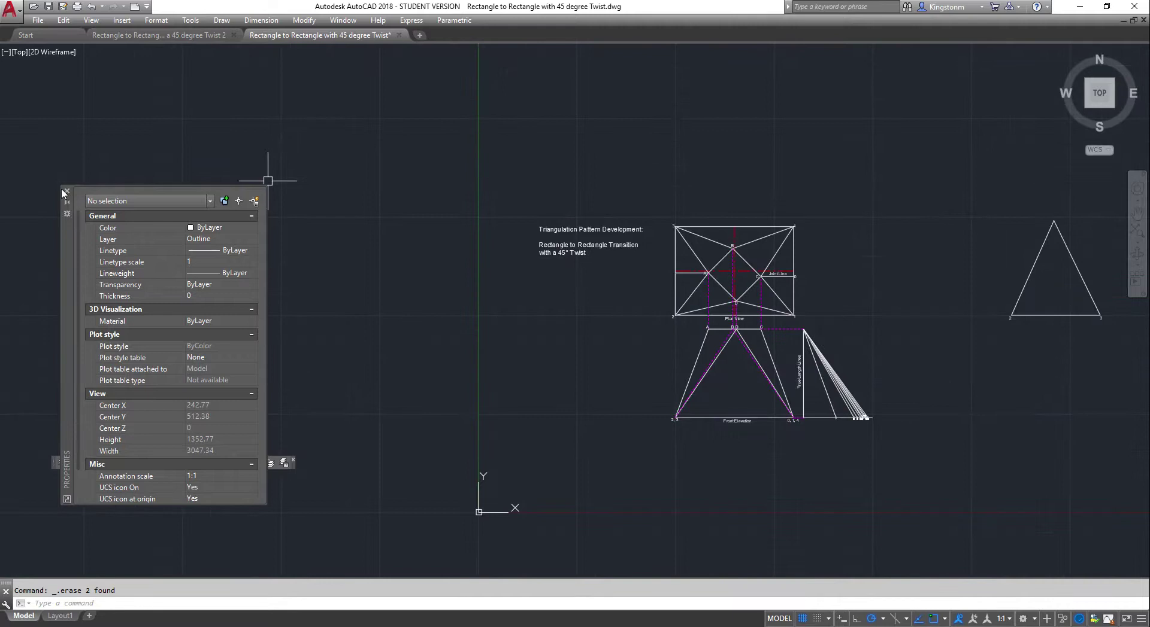
left_click(64, 191)
right_click(889, 319)
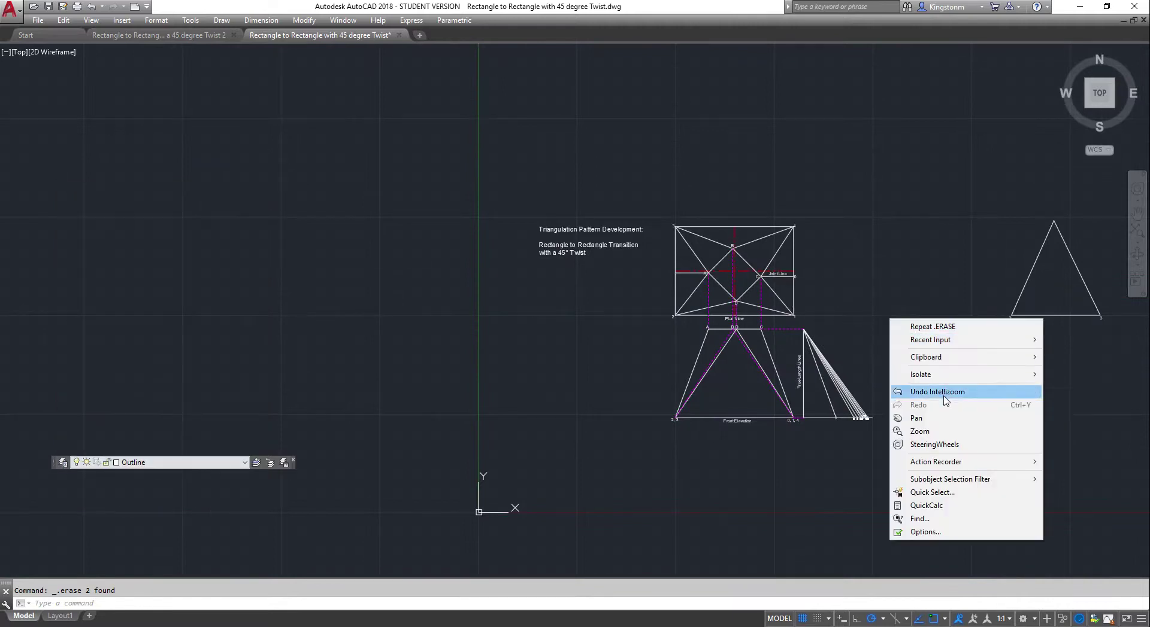
left_click(934, 418)
left_click_drag(952, 356, 695, 390)
scroll(695, 386, "up", 2)
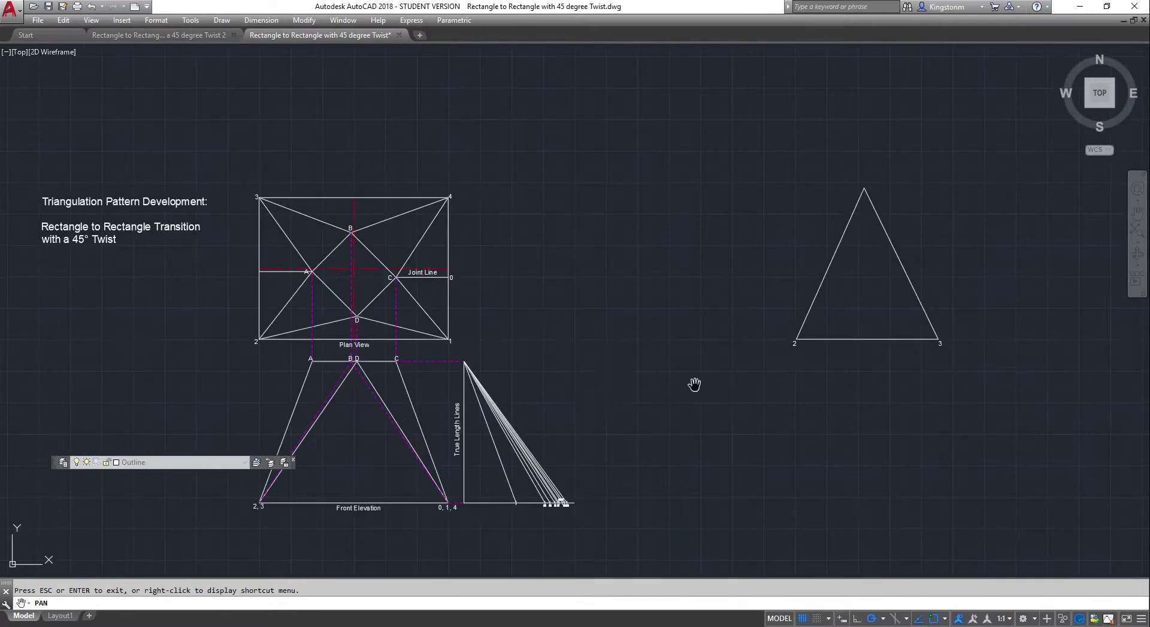
key("Escape")
left_click(289, 239)
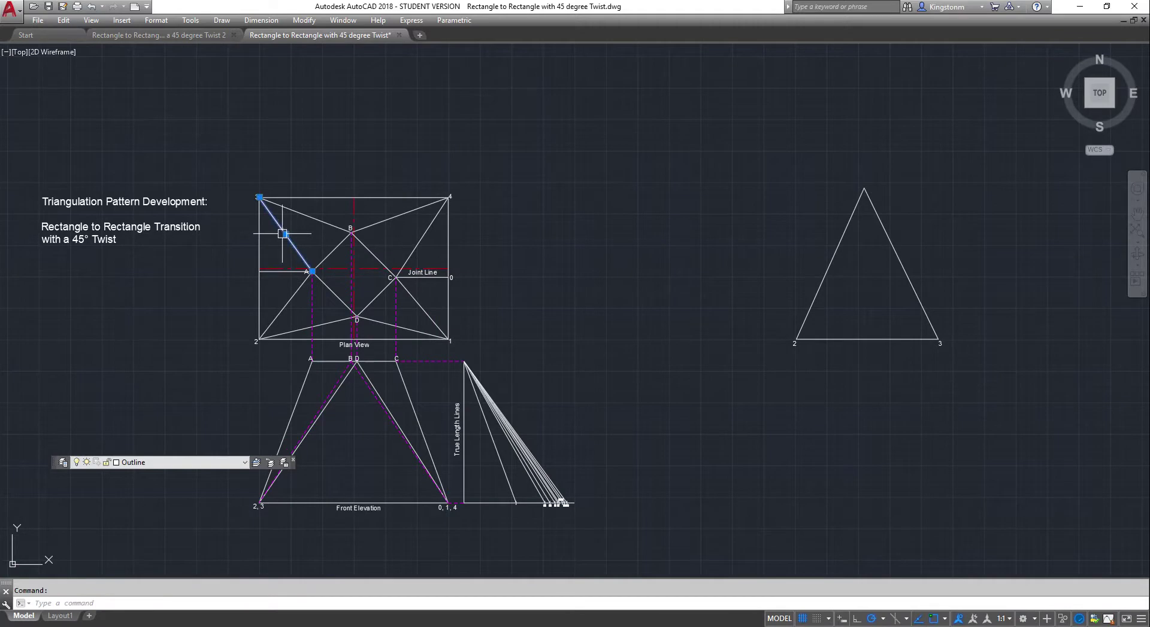
left_click(295, 292)
left_click(260, 298)
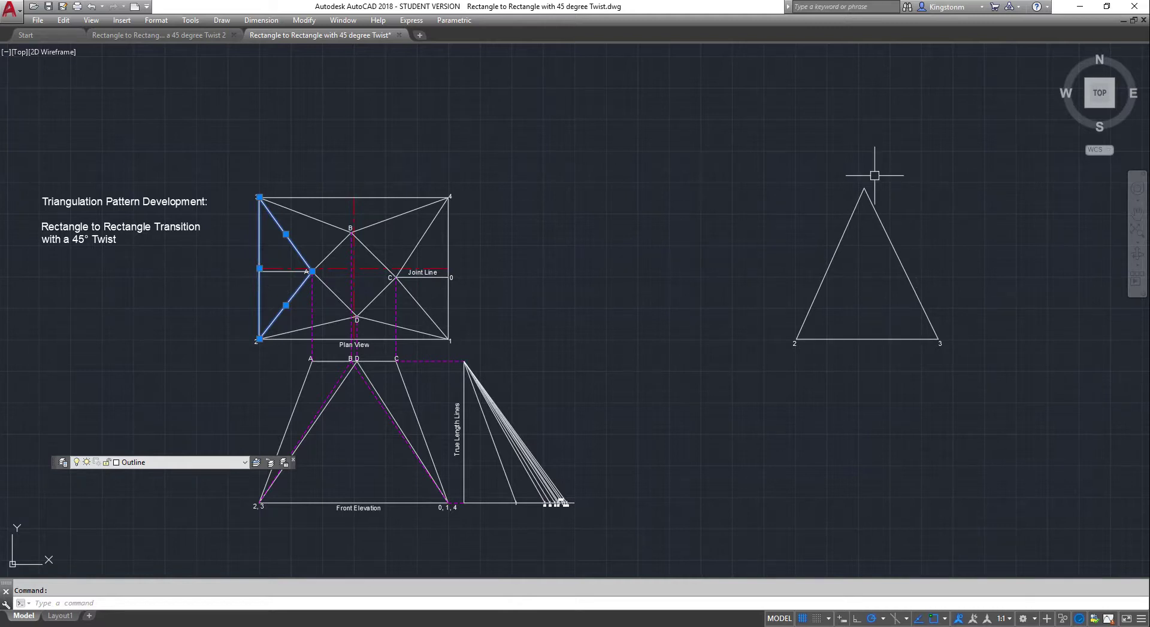
key("Escape")
- Copy the label A from the plan view and paste it just above the apex of the pattern triangle
scroll(307, 270, "up", 6)
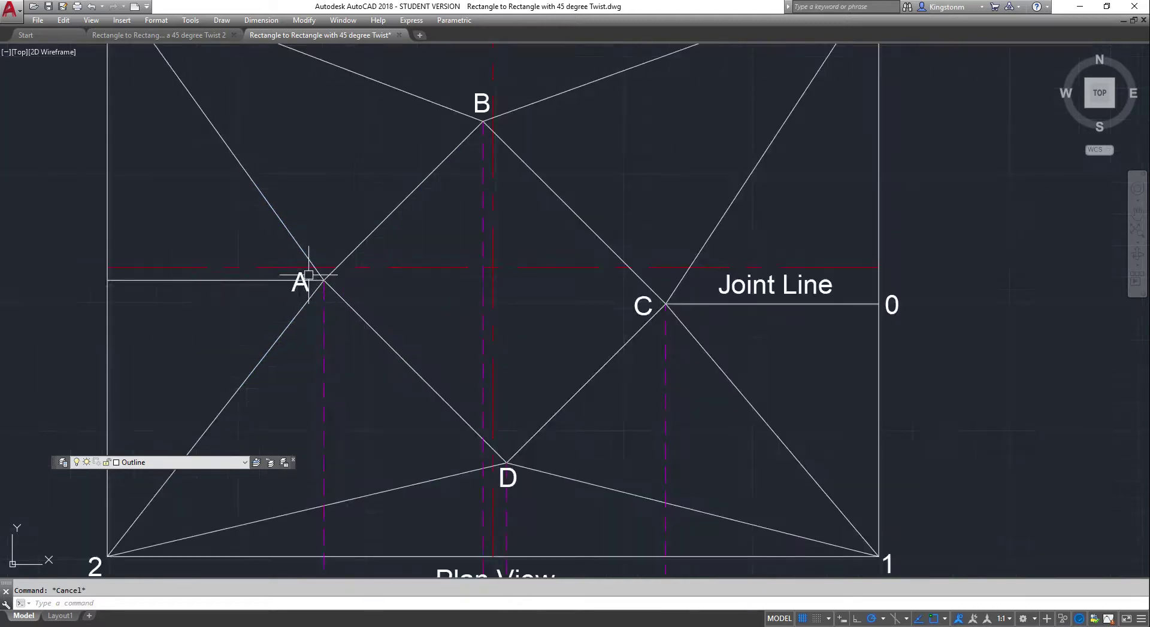
left_click(302, 282)
right_click(296, 294)
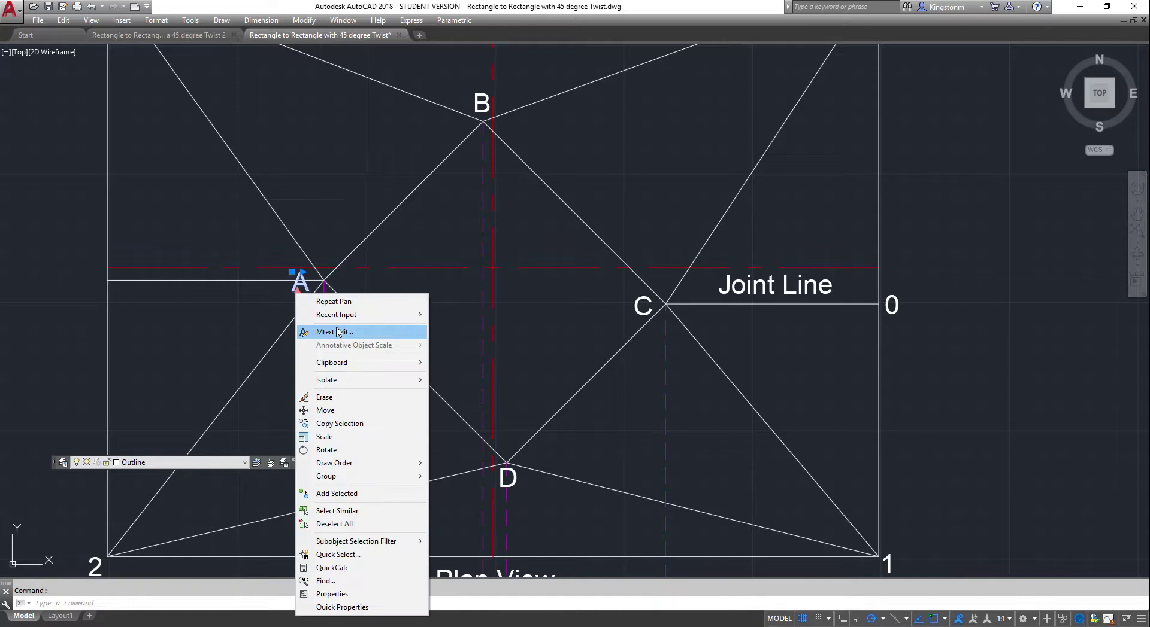
key("Escape")
scroll(847, 377, "down", 5)
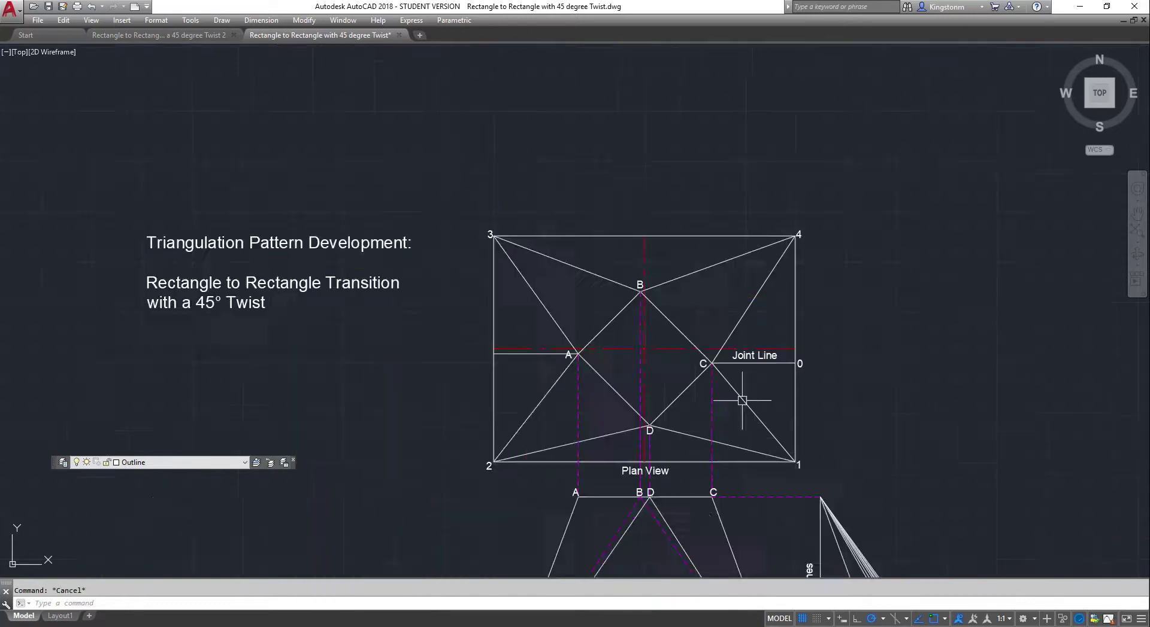
scroll(952, 358, "up", 5)
right_click(783, 316)
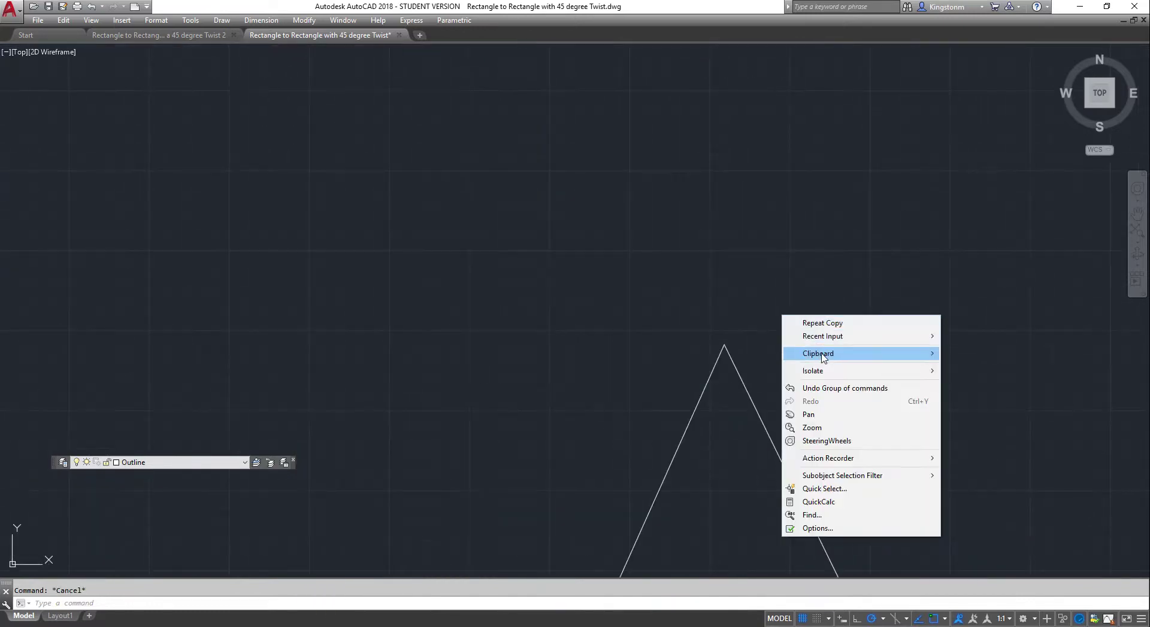
mouse_move(822, 357)
left_click(964, 393)
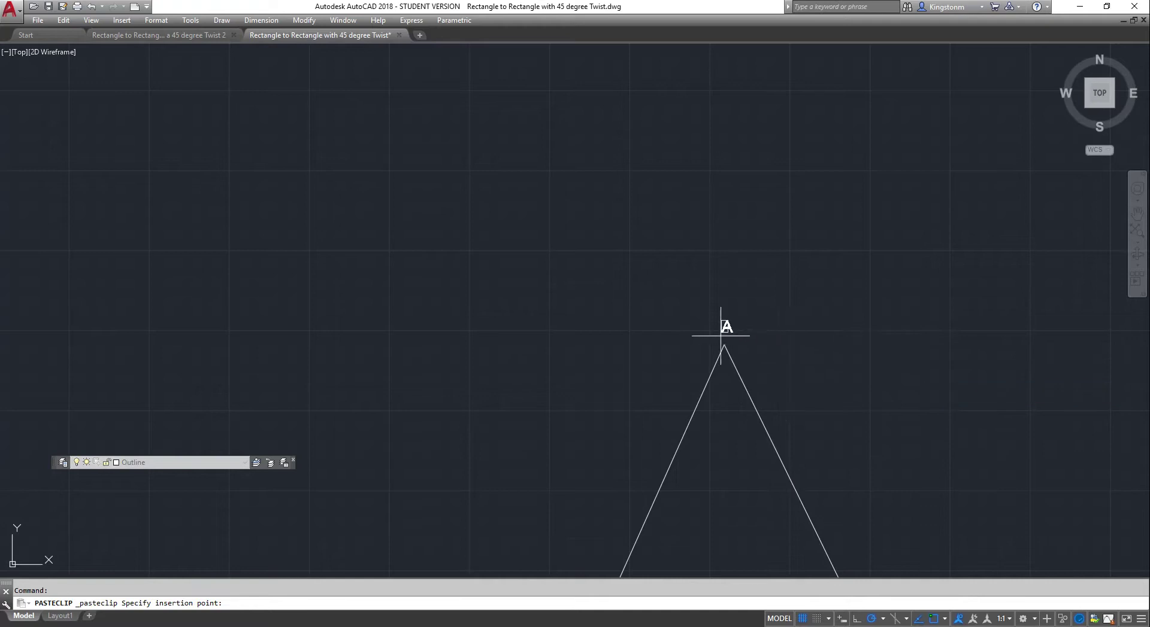
key("Escape")
- Measure the distance from plan view point 2 to where the horizontal line from A meets side 2-3
scroll(736, 347, "down", 4)
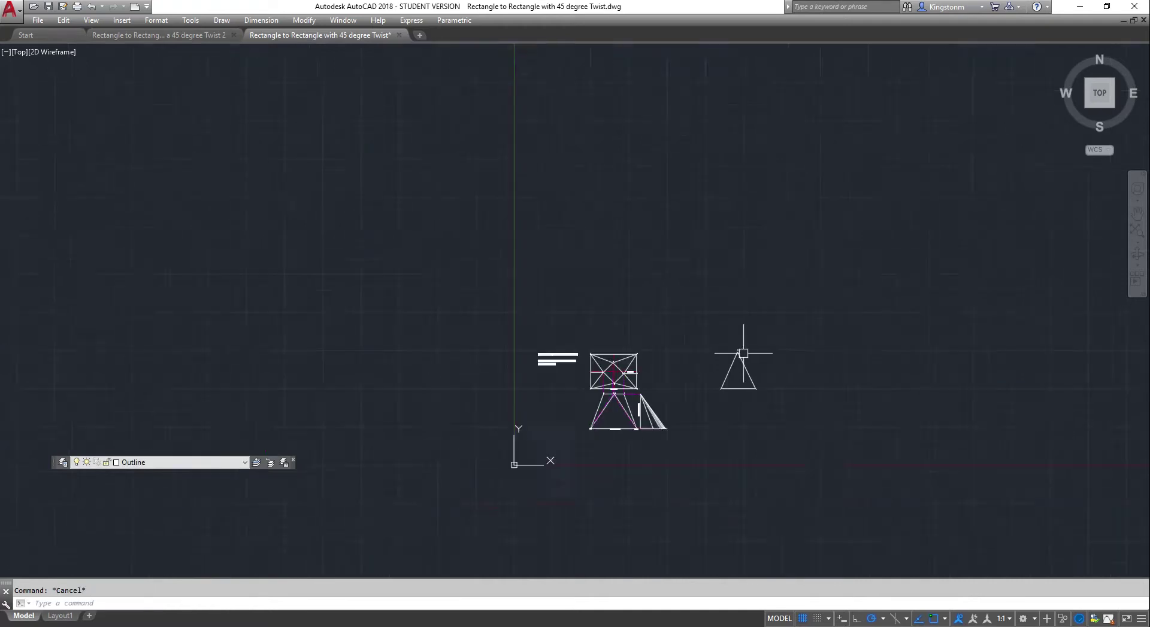
scroll(658, 399, "up", 3)
scroll(167, 214, "up", 4)
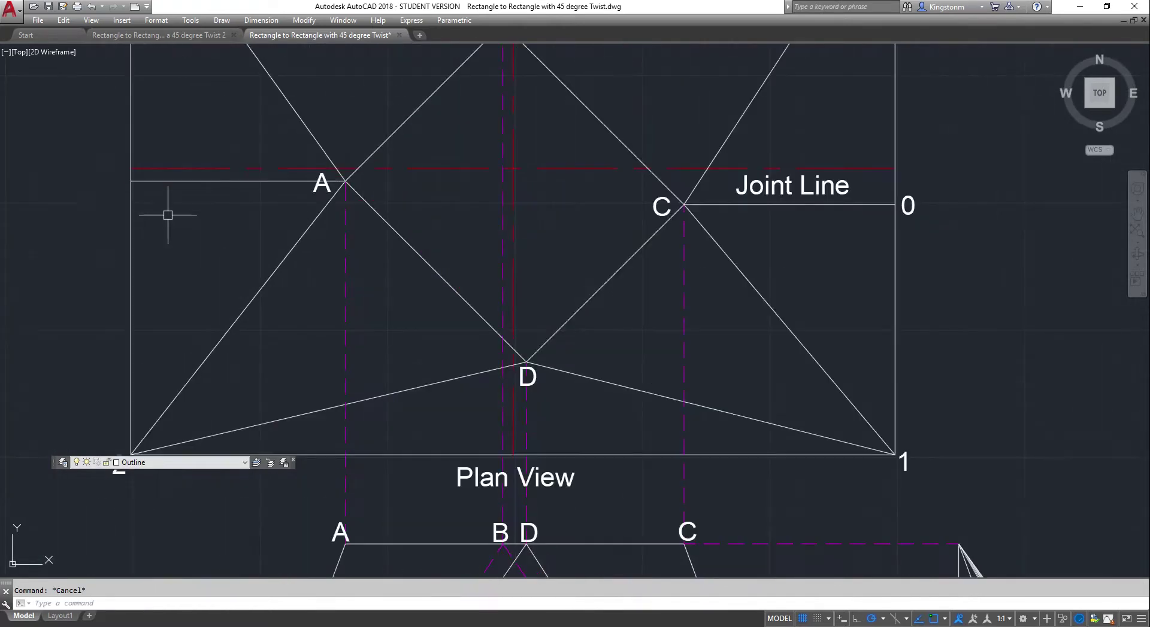
scroll(81, 203, "down", 2)
left_click(165, 188)
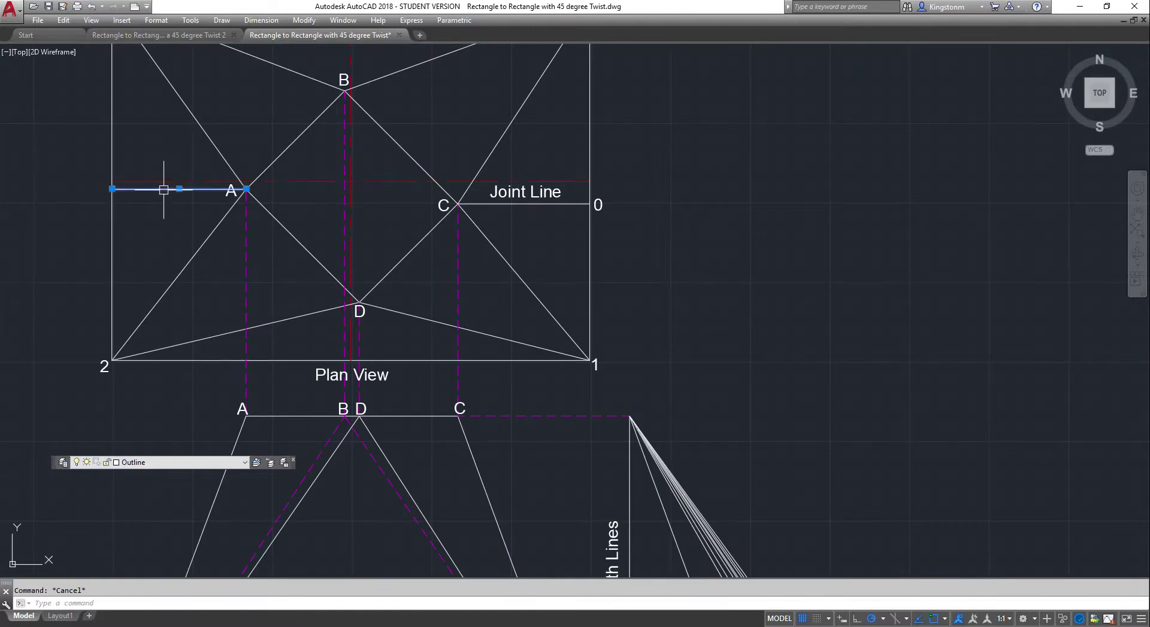
left_click(166, 180)
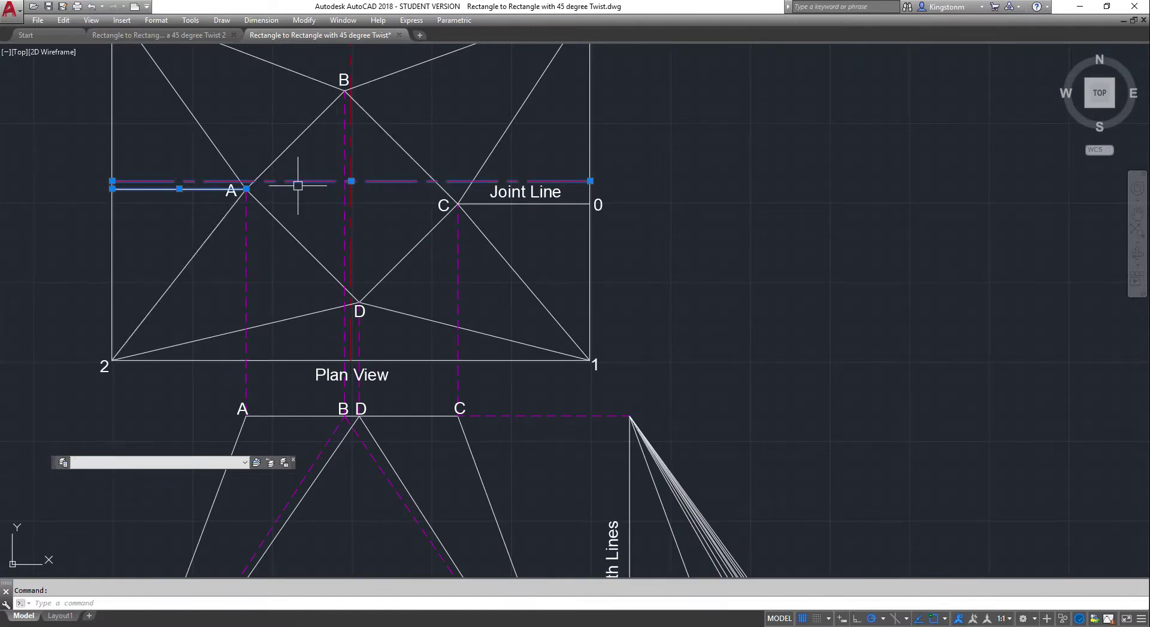
key("Escape")
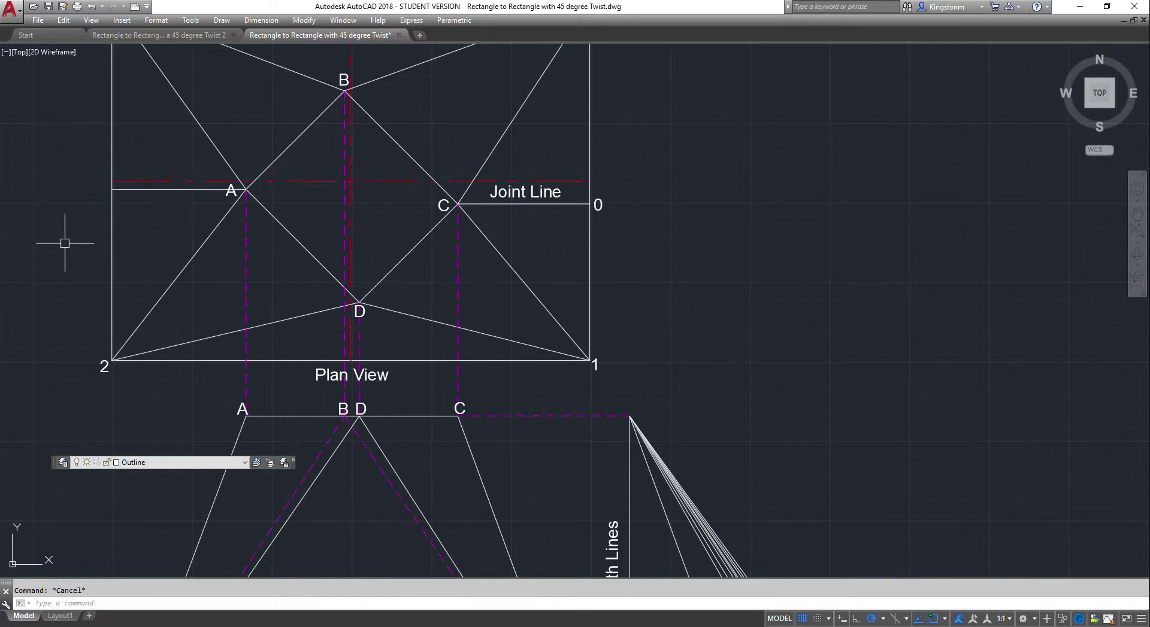
key("Return")
left_click(112, 360)
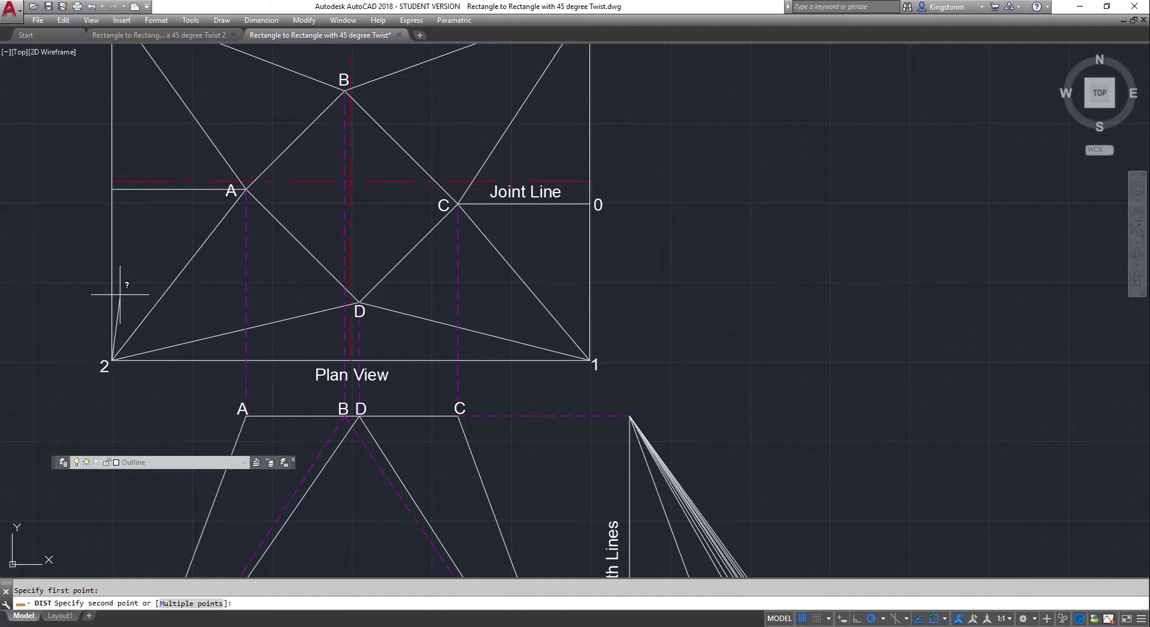
left_click(112, 188)
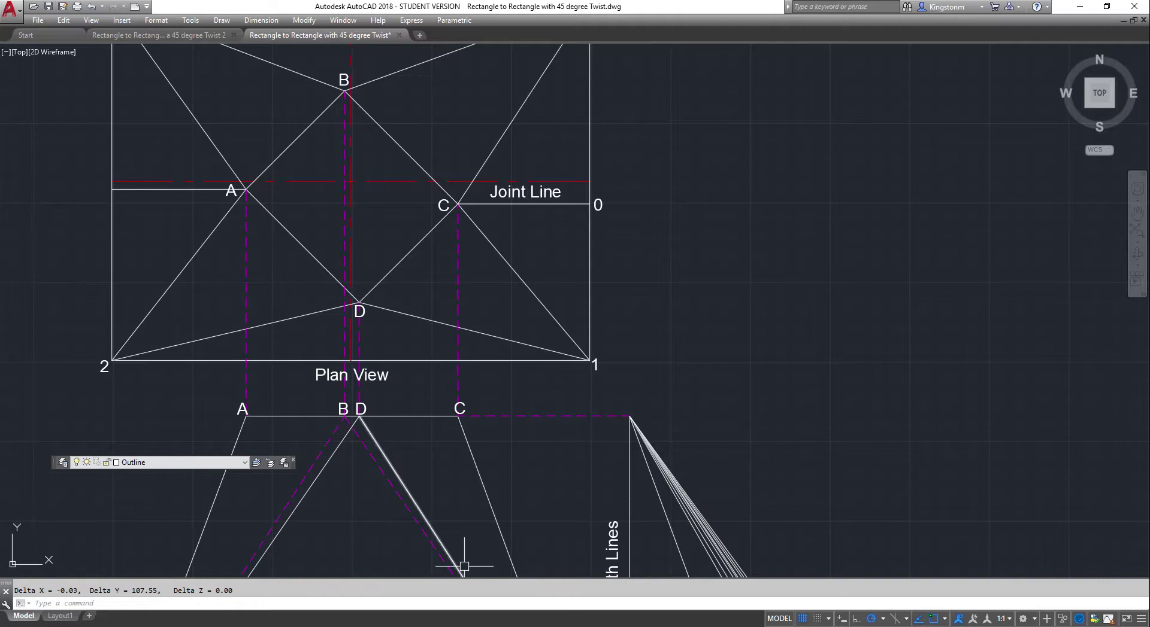
- Draw a line from apex A of the pattern triangle perpendicular to base 2-3
scroll(513, 559, "down", 6)
scroll(607, 551, "up", 5)
key("Escape")
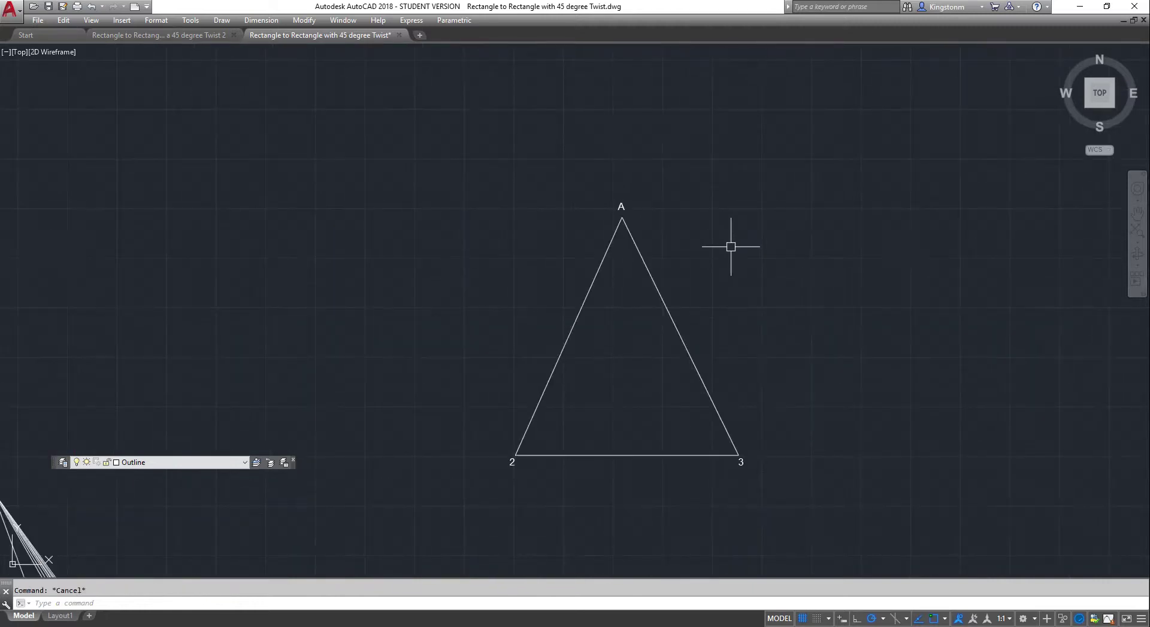
right_click(730, 247)
mouse_move(805, 268)
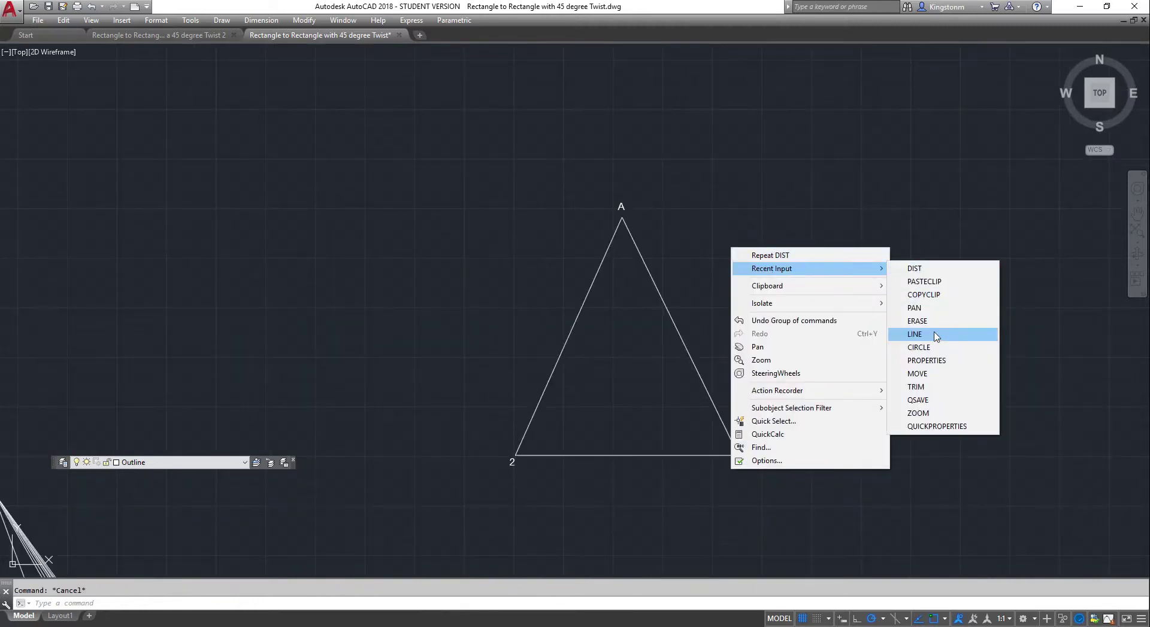
left_click(935, 336)
left_click(622, 217)
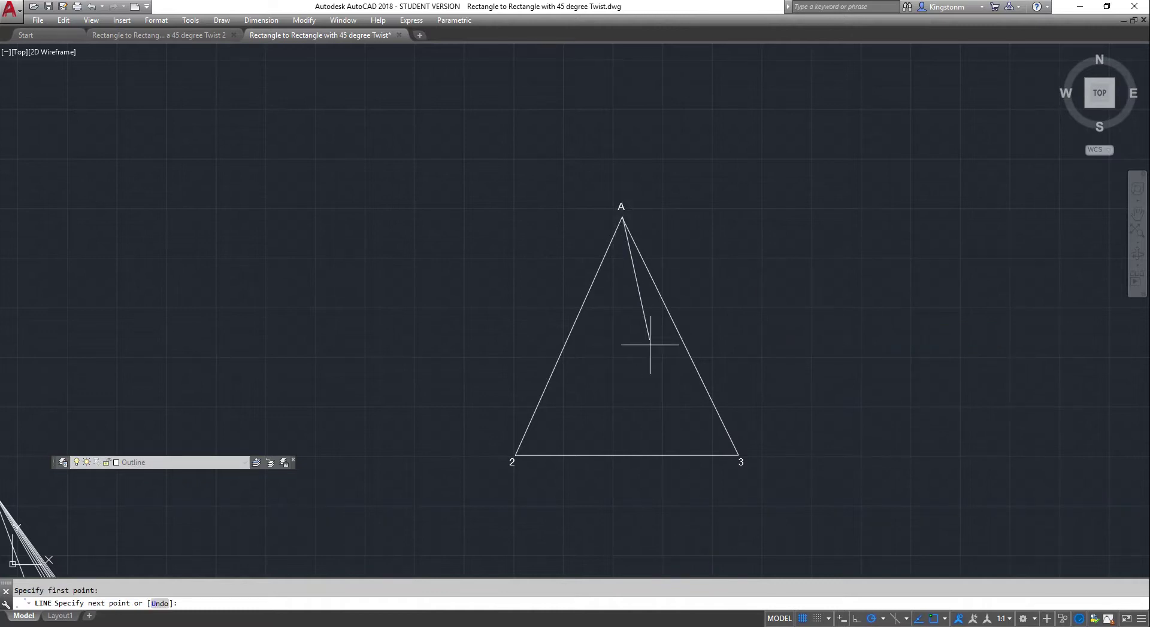
scroll(628, 337, "up", 2)
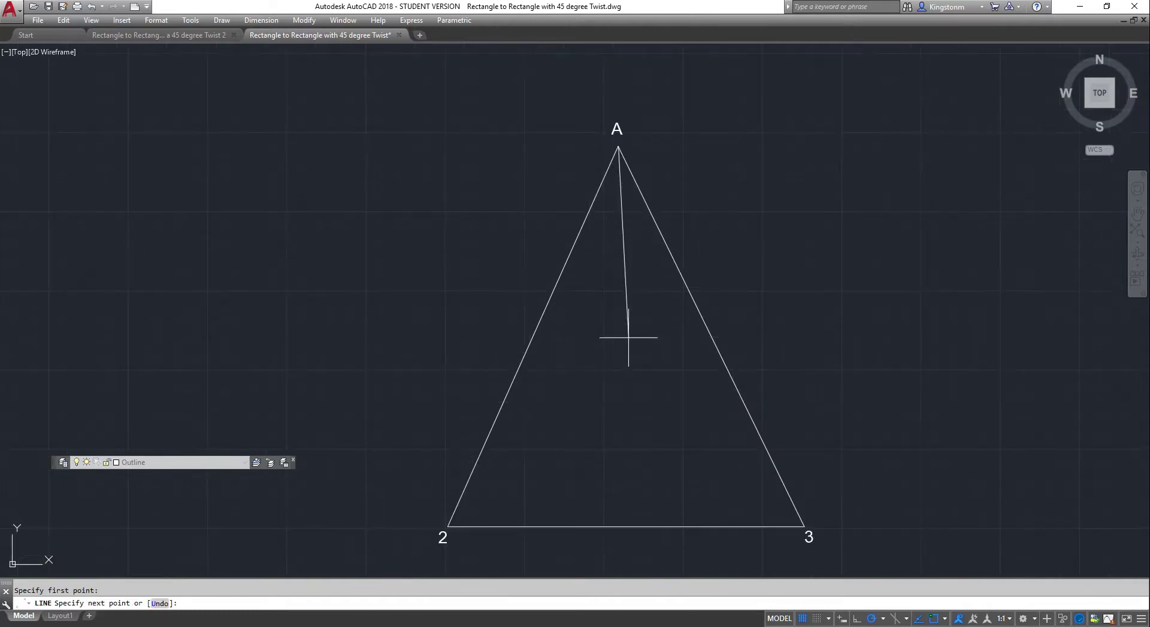
scroll(623, 473, "up", 2)
scroll(638, 504, "down", 4)
scroll(637, 504, "down", 2)
scroll(747, 530, "up", 2)
left_click(632, 527)
key("Escape")
- Measure the distance from the foot of the perpendicular to point 2 of the pattern triangle, and delete the perpendicular line
right_click(786, 362)
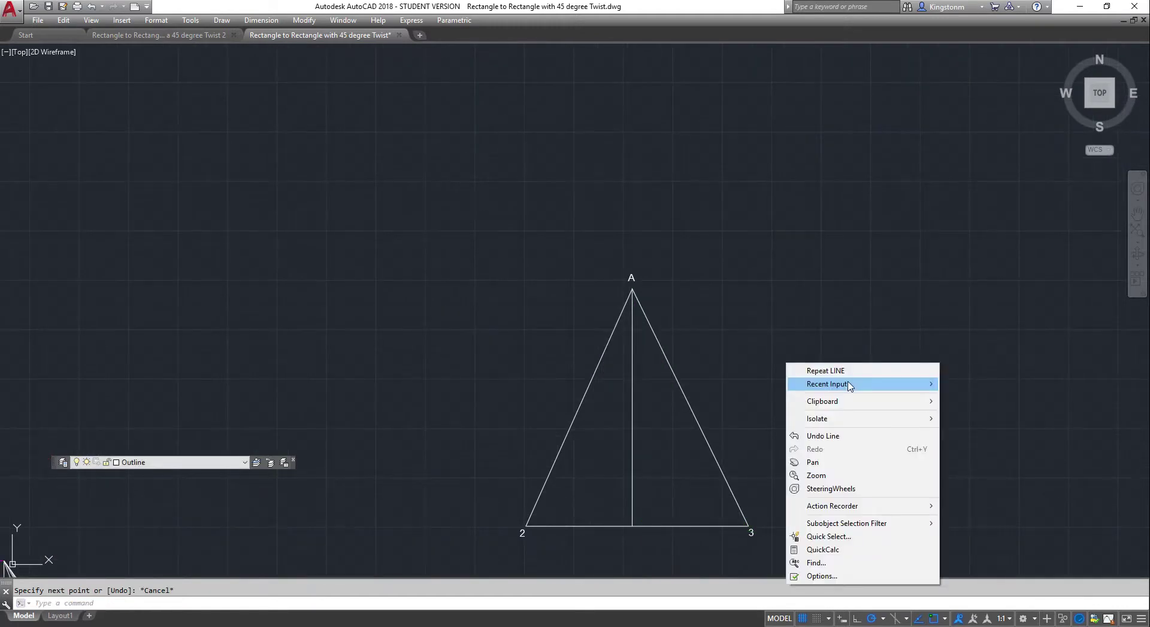
mouse_move(880, 383)
left_click(959, 397)
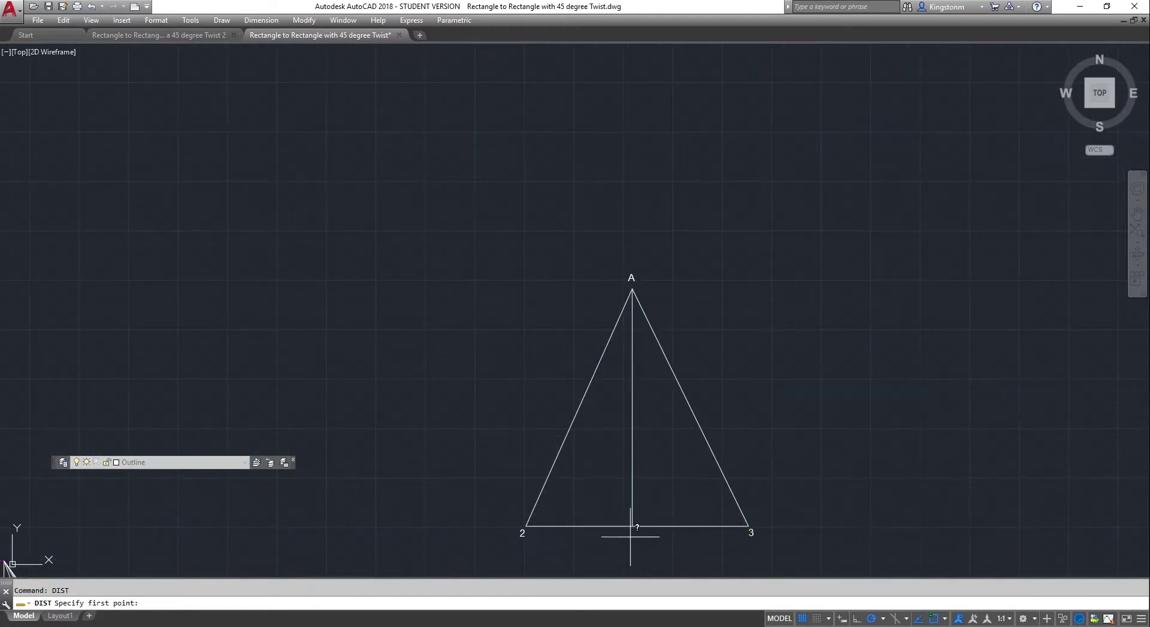
left_click(632, 527)
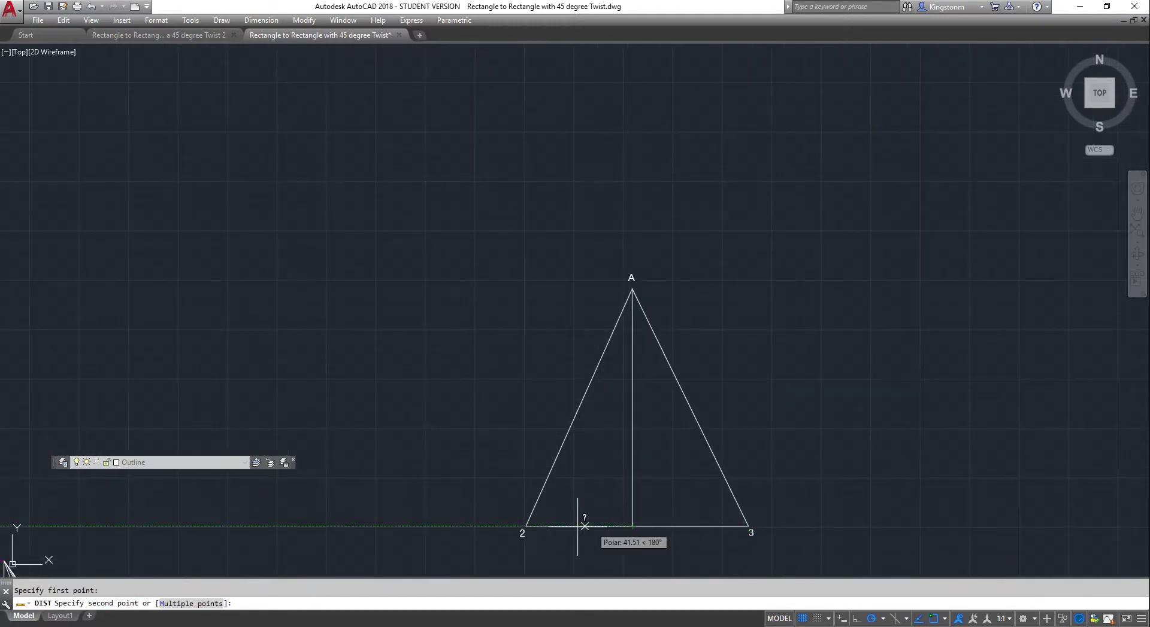
left_click(526, 526)
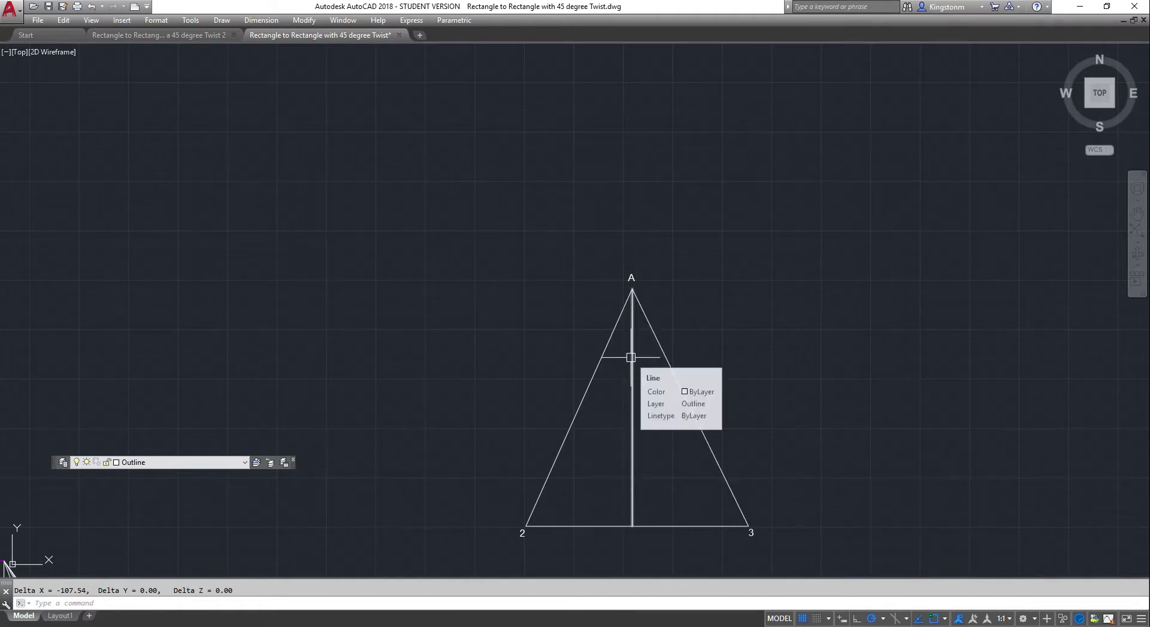
left_click(633, 360)
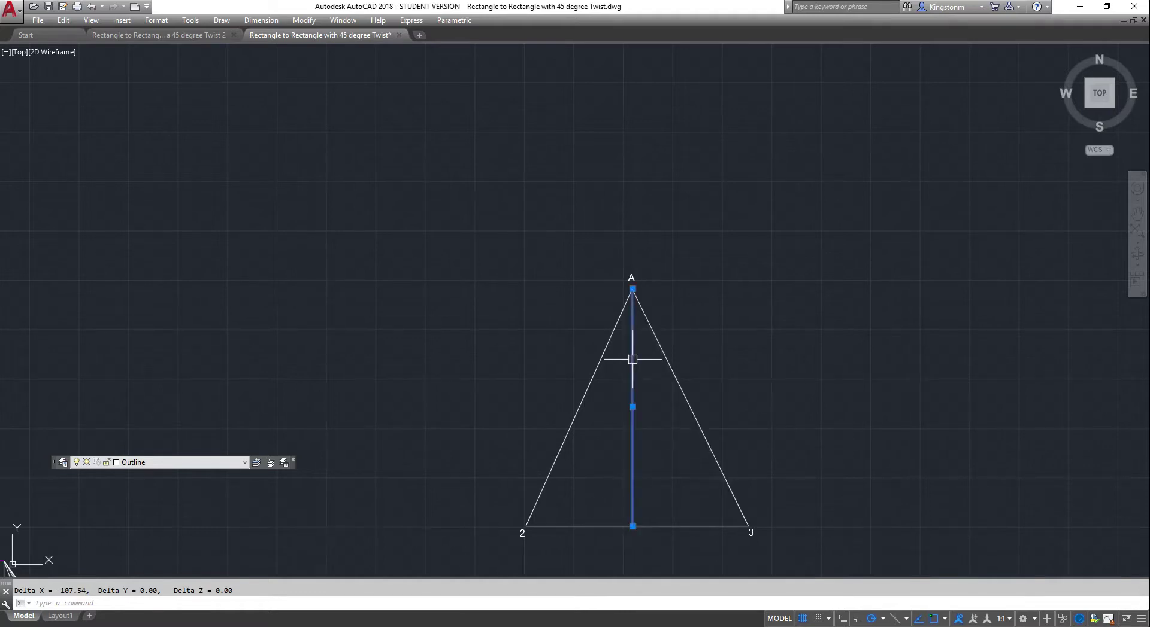
key("Delete")
- Look up the length of line AB of the plan view in its object properties, and close the properties
scroll(780, 309, "down", 7)
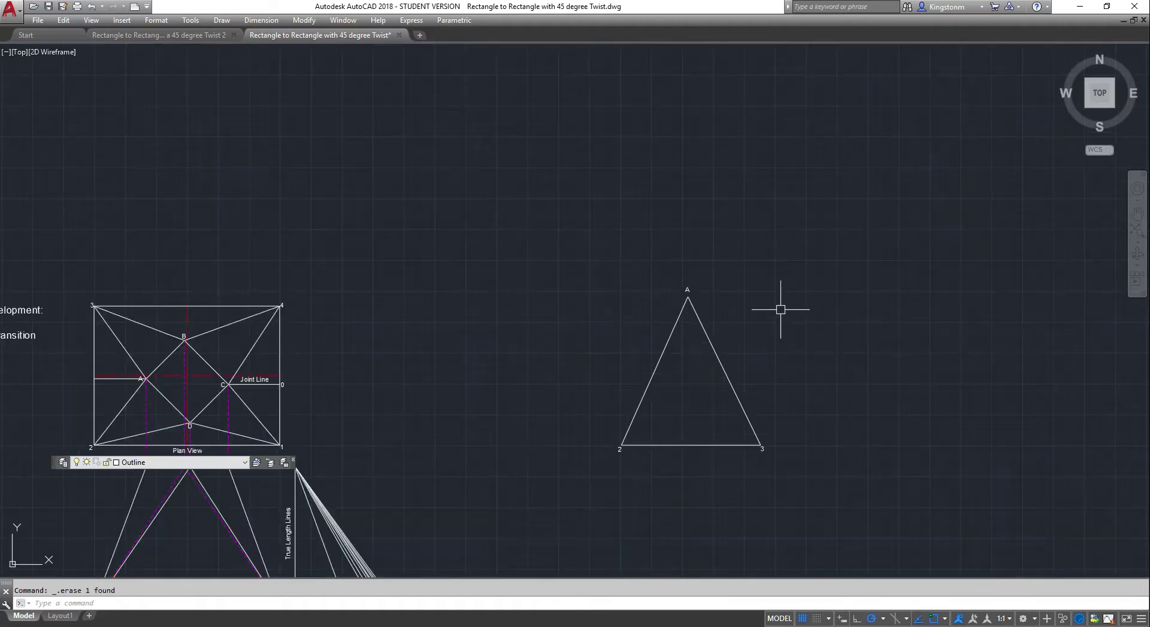
scroll(789, 311, "up", 5)
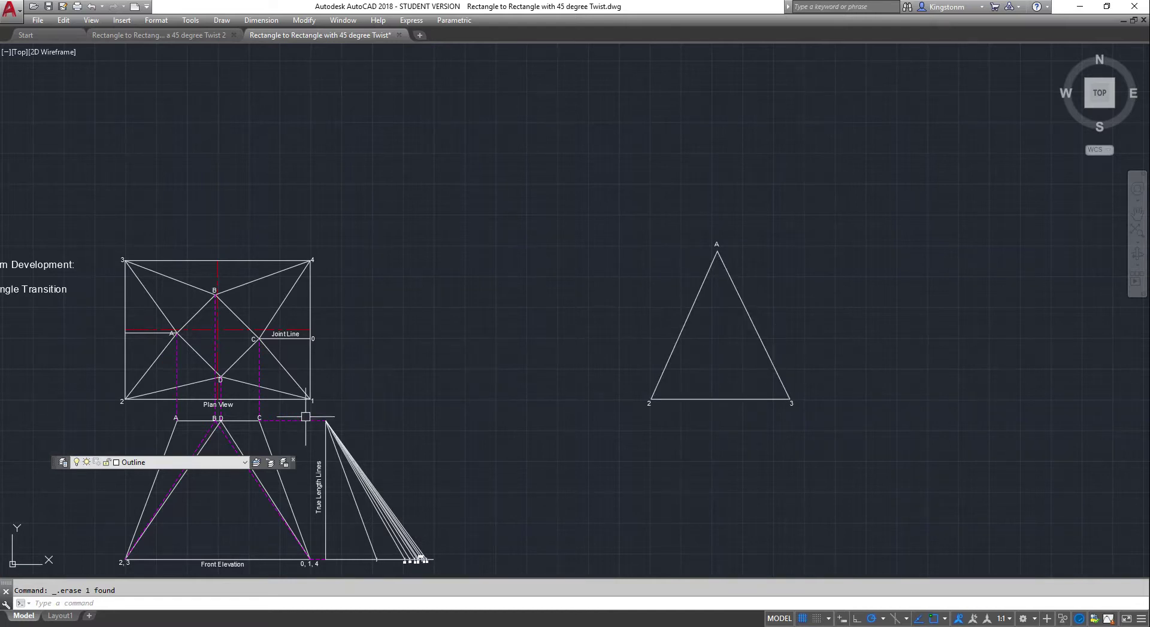
scroll(121, 359, "up", 2)
scroll(121, 359, "down", 2)
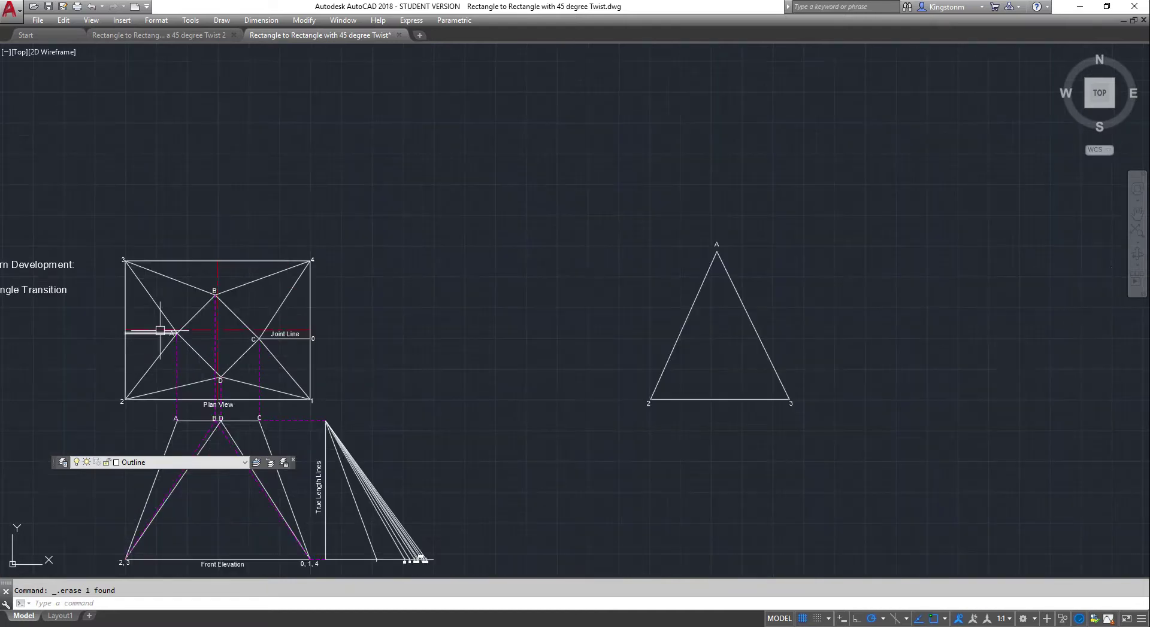
left_click(192, 318)
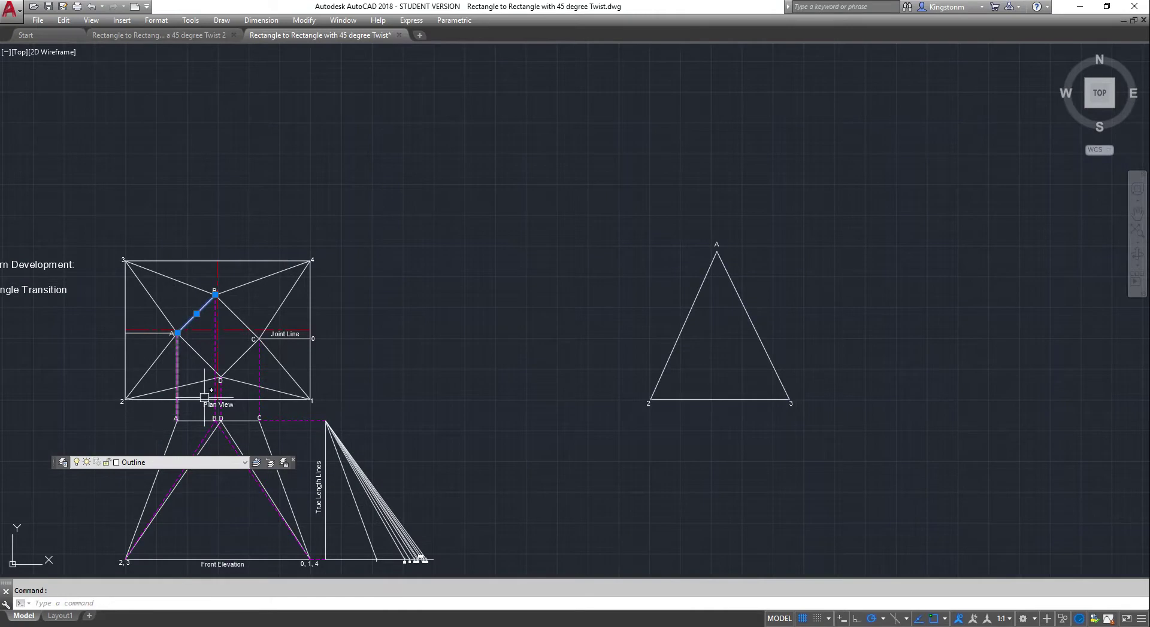
key("Escape")
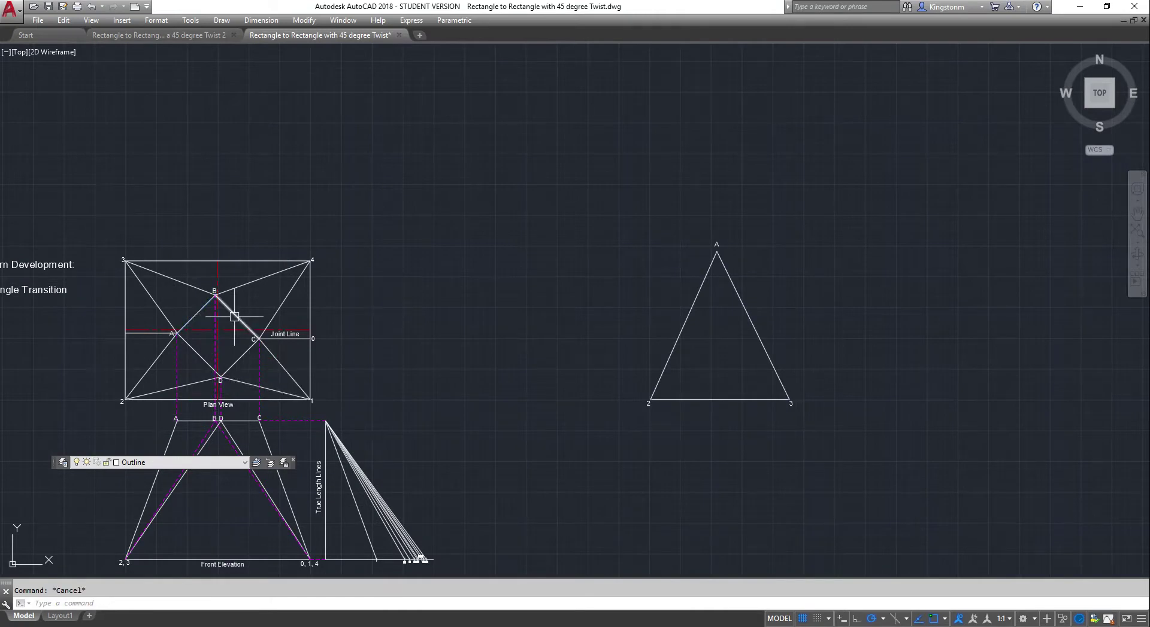
left_click(196, 314)
right_click(199, 315)
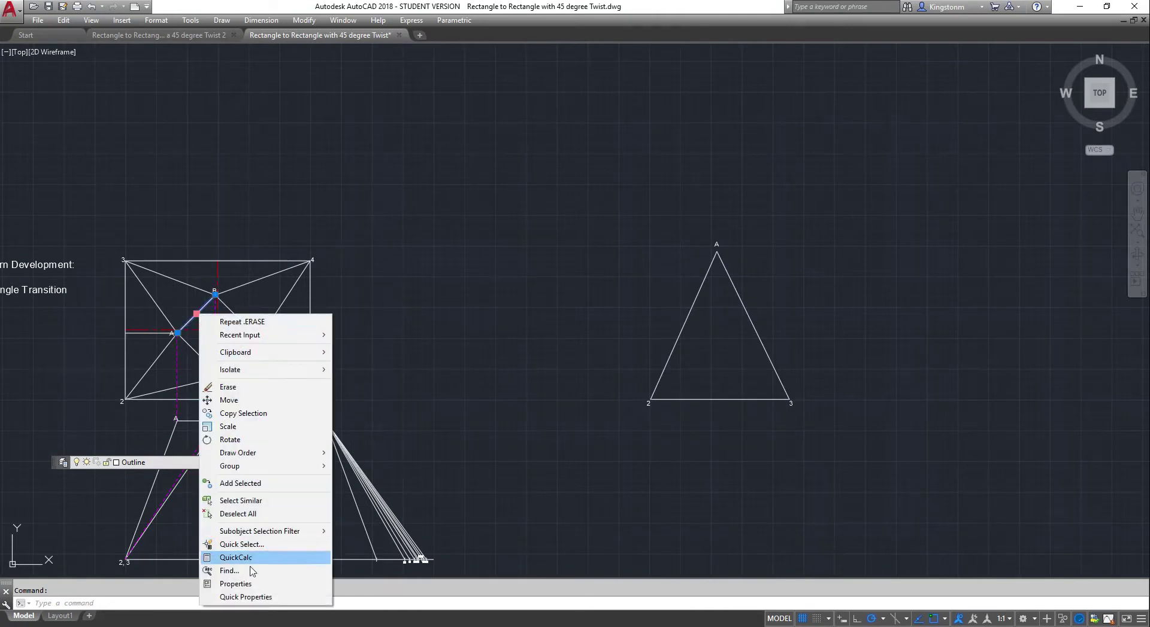
left_click(258, 587)
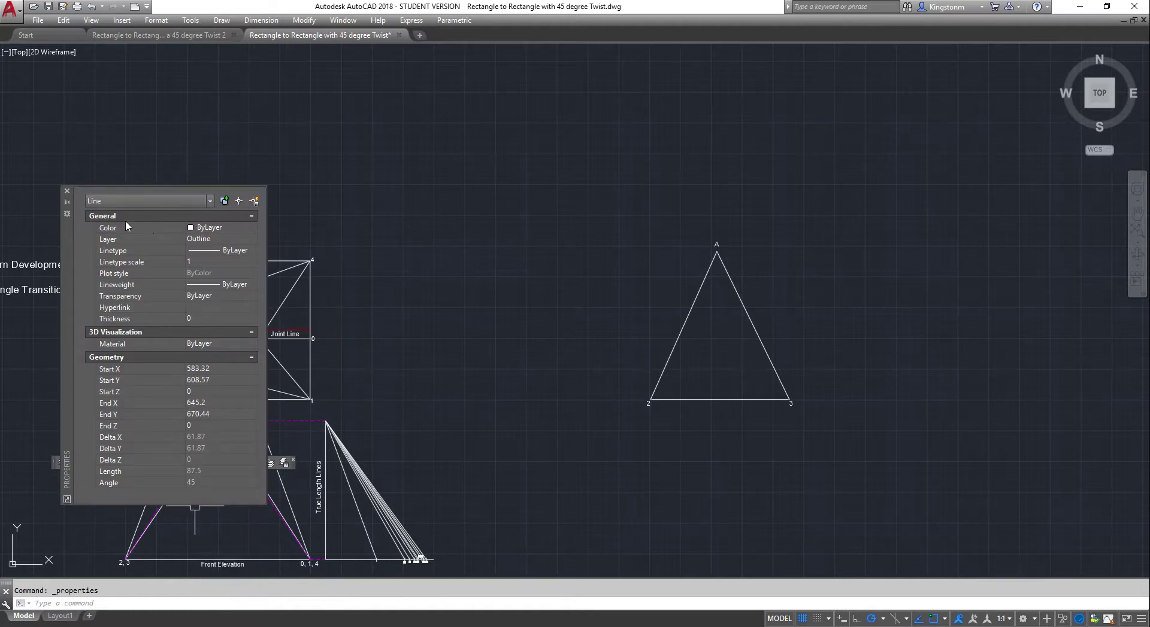
left_click(66, 191)
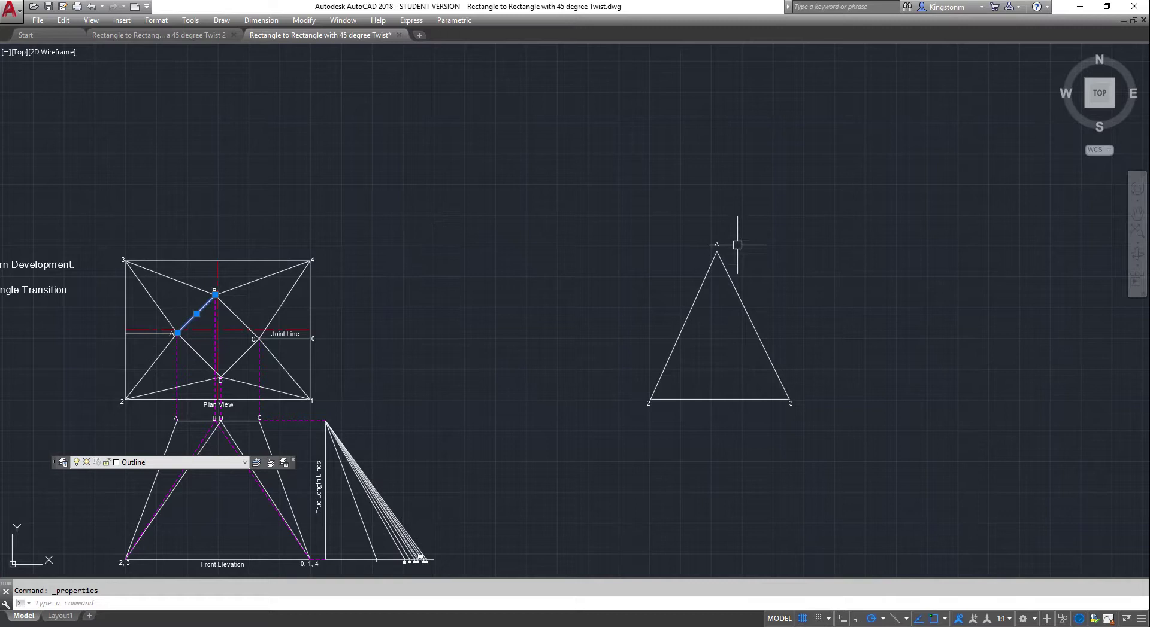
- Draw a circle of radius 87.5 centred on apex A of the pattern triangle
scroll(780, 268, "up", 3)
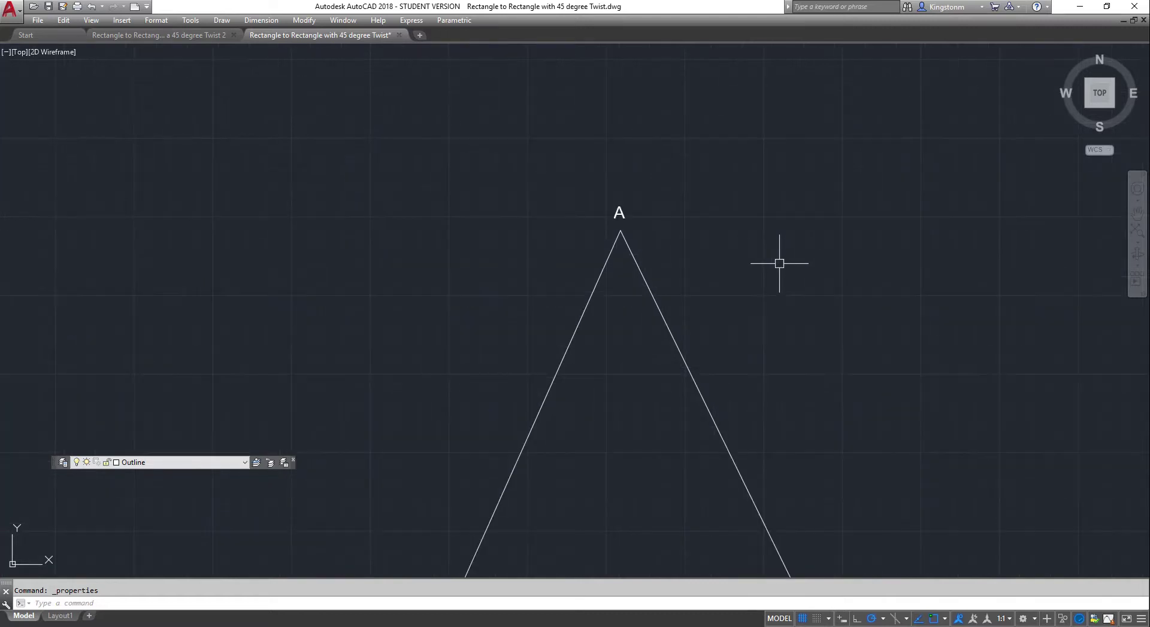
type("c")
key("Return")
left_click(620, 231)
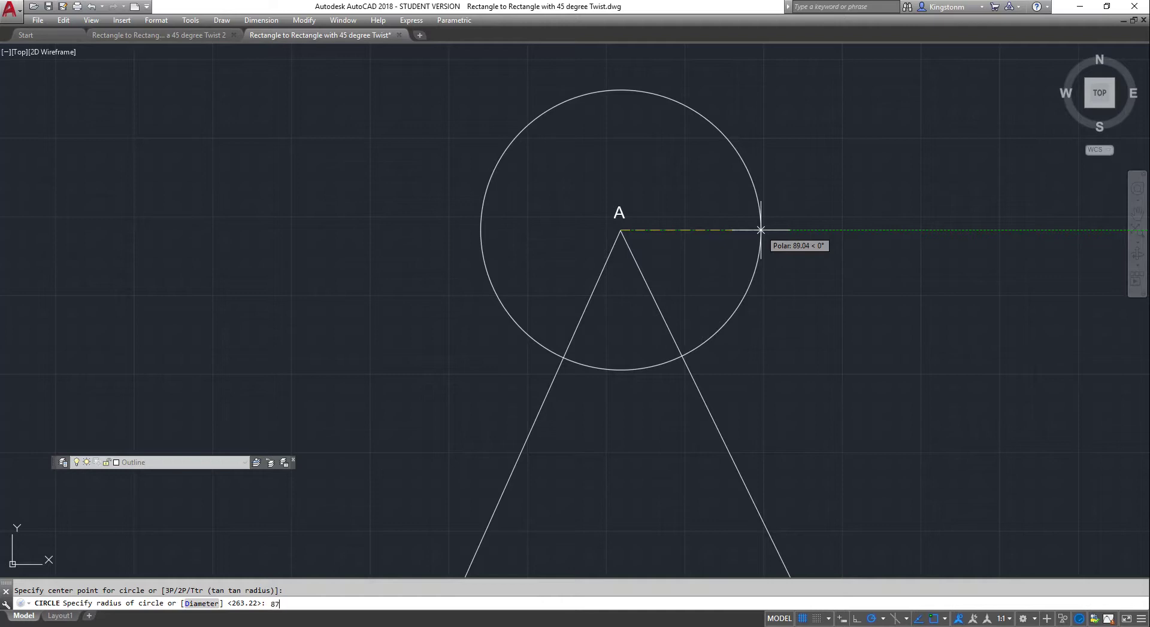
key("Return")
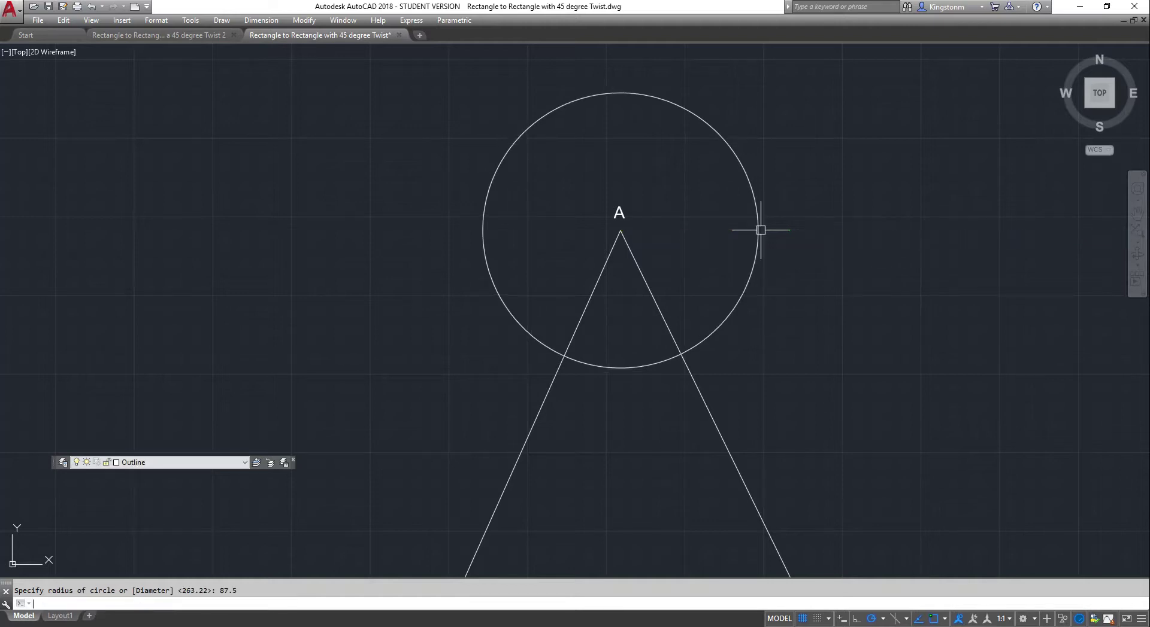
- Look up the true length of line B3 in the true length diagram through its object properties
scroll(565, 216, "down", 5)
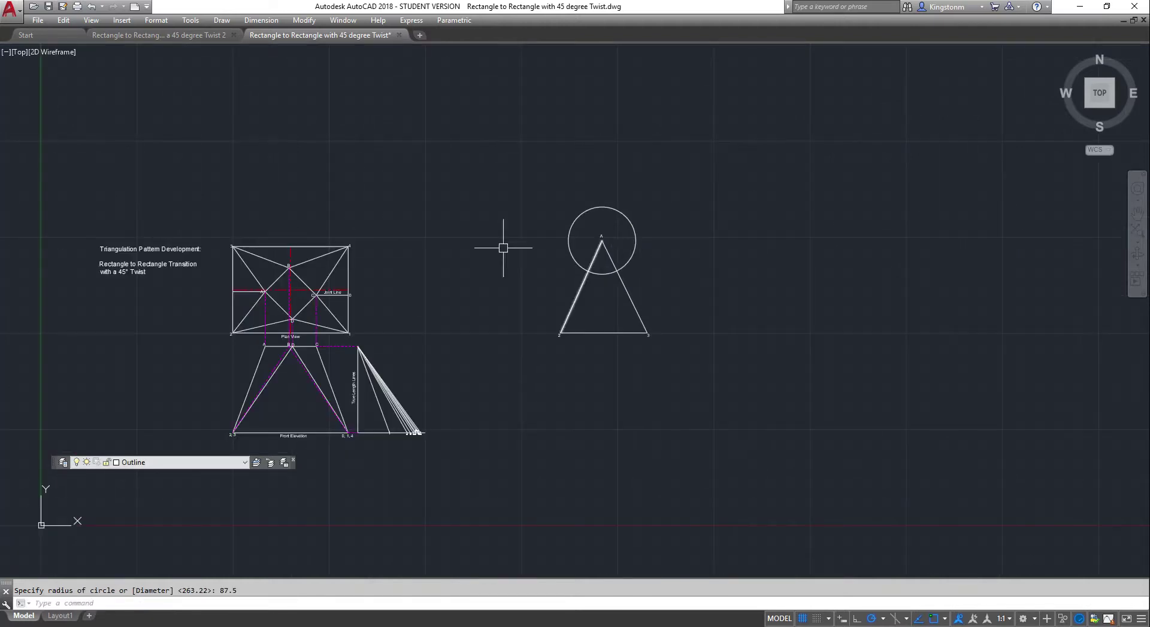
scroll(259, 266, "up", 4)
left_click(274, 249)
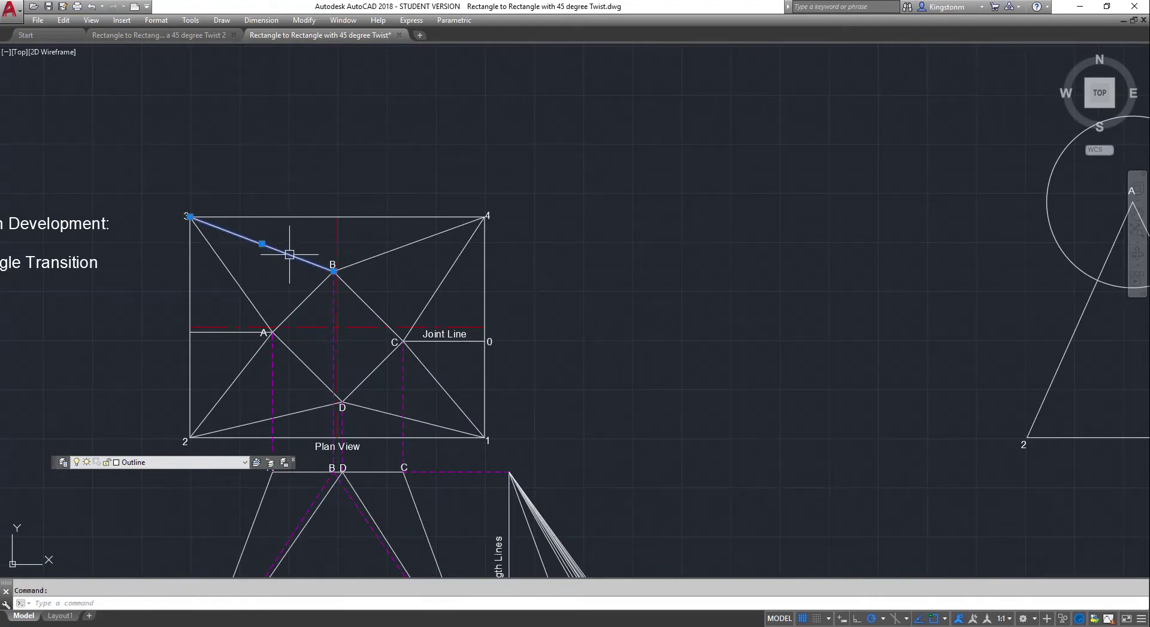
scroll(290, 257, "down", 2)
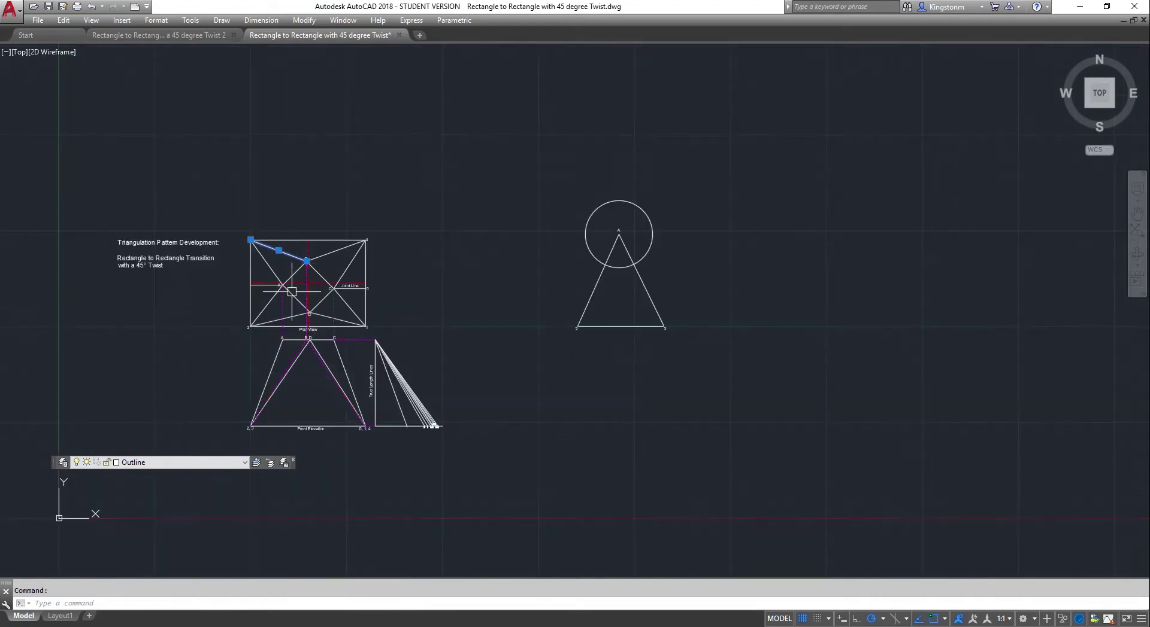
scroll(398, 427, "up", 4)
scroll(464, 431, "up", 5)
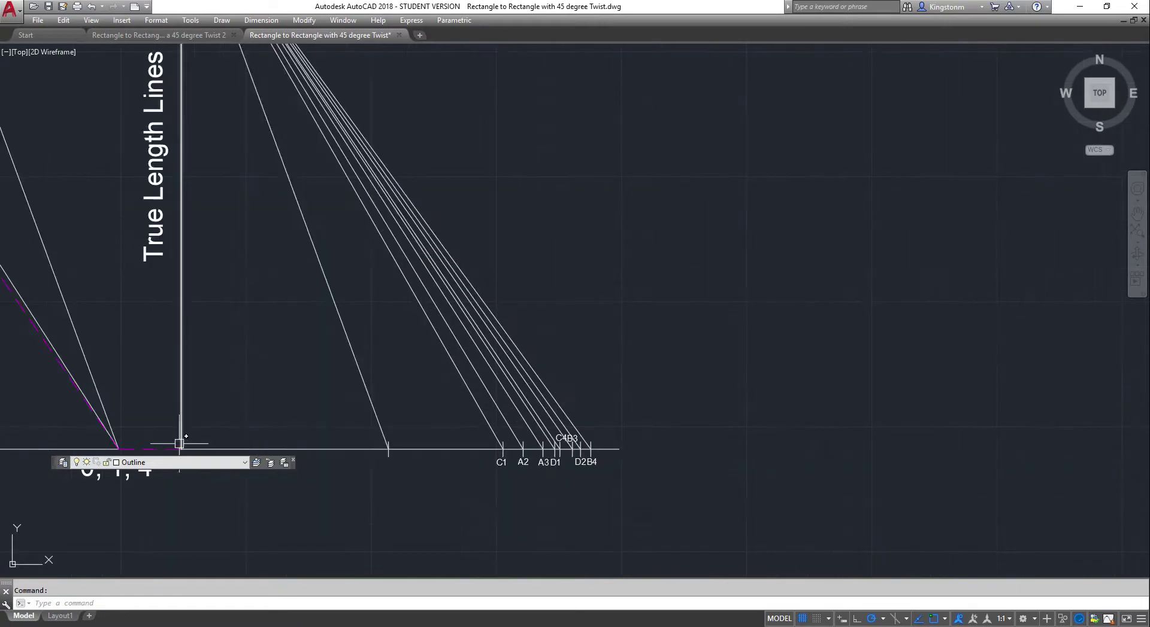
scroll(491, 459, "down", 6)
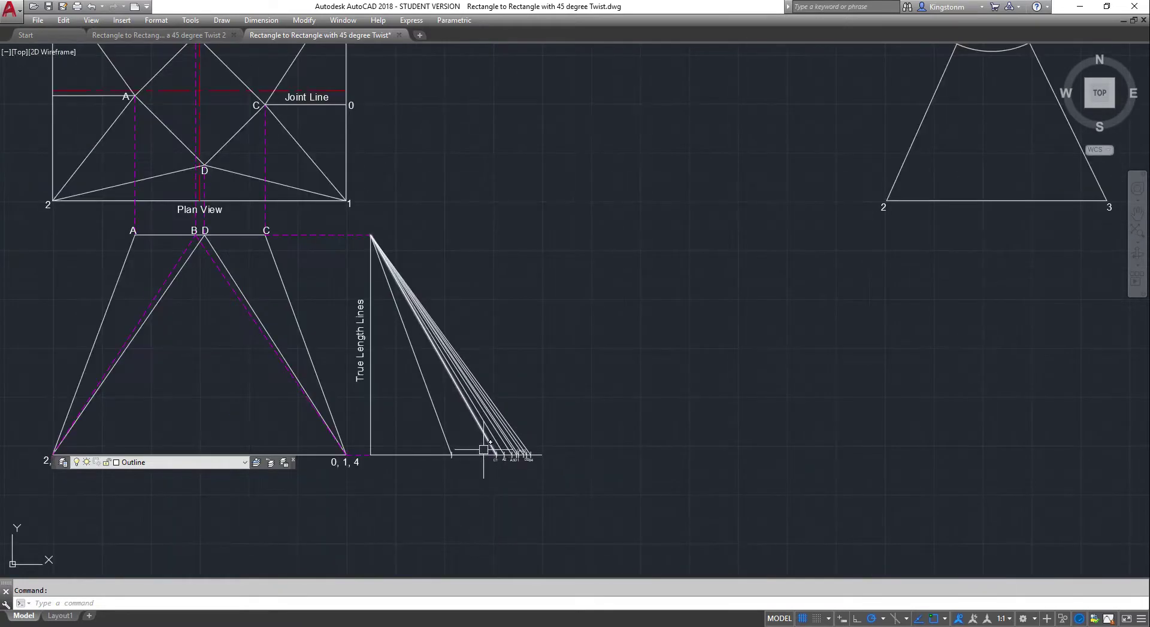
scroll(451, 399, "up", 9)
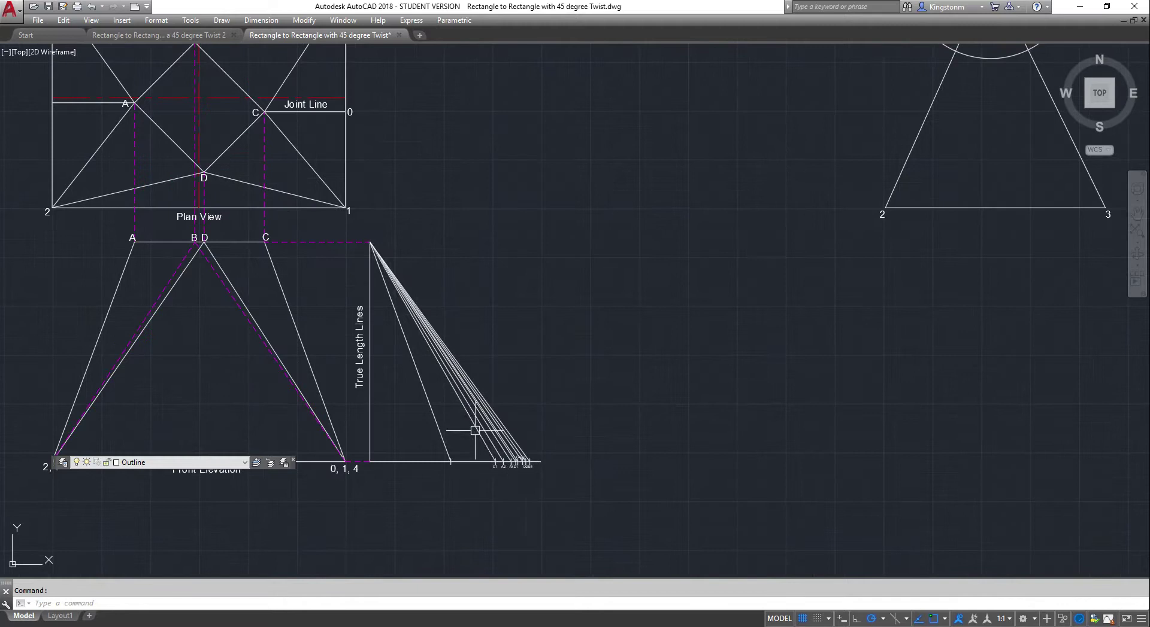
scroll(575, 390, "up", 2)
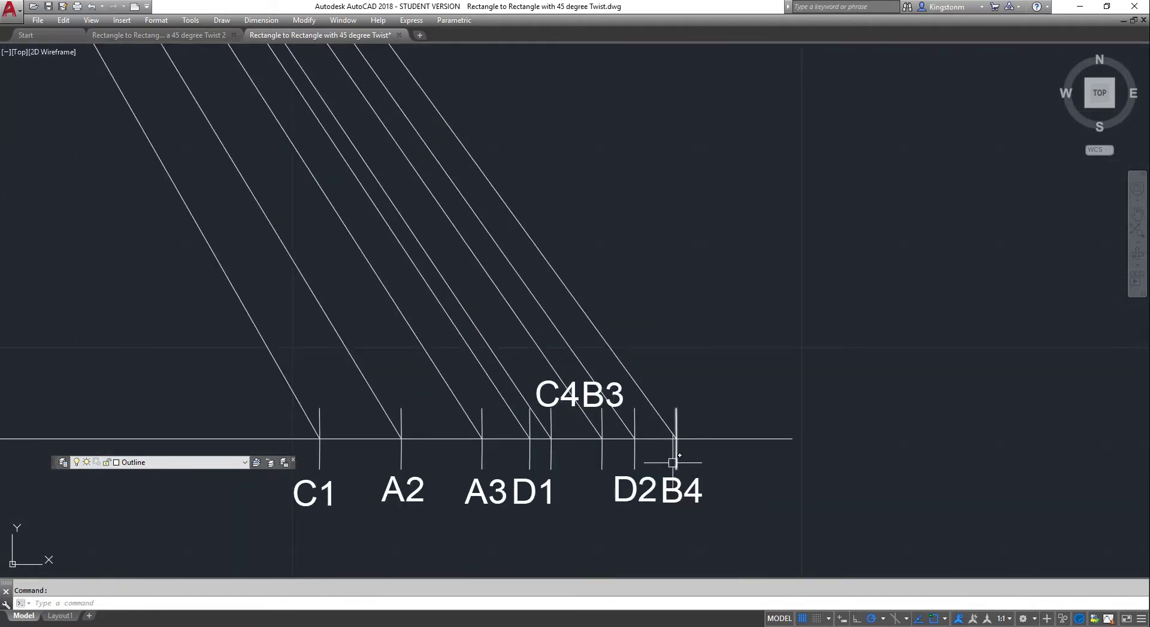
right_click(592, 423)
left_click(628, 402)
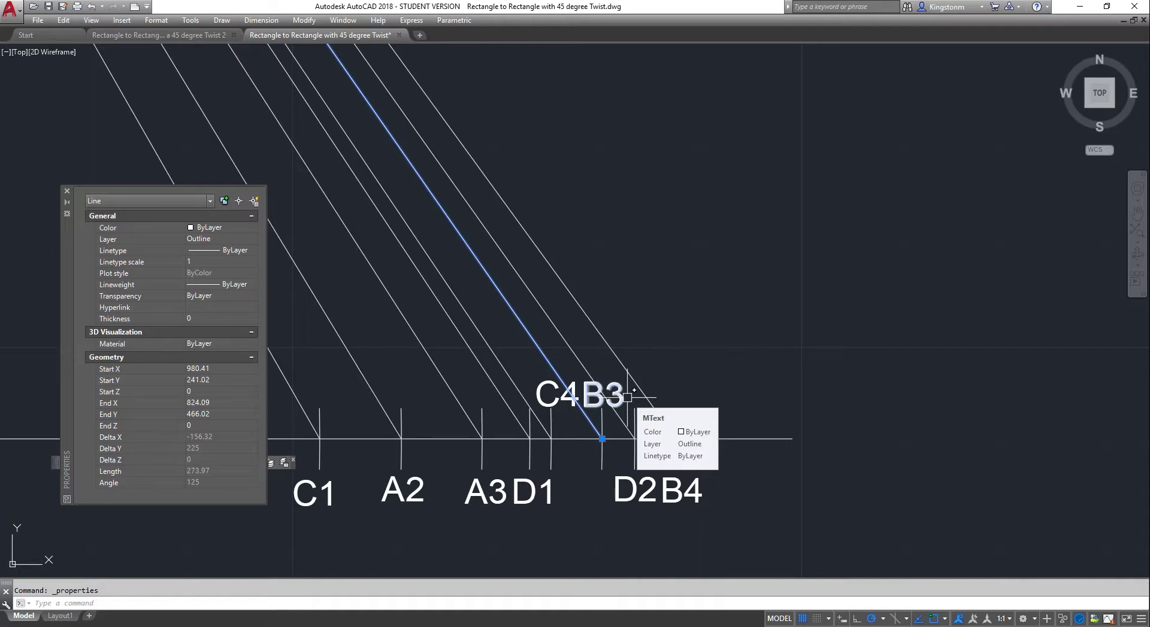
key("Escape")
- Draw a circle of radius 273.98 centred on point 3 of the pattern triangle
scroll(634, 390, "down", 10)
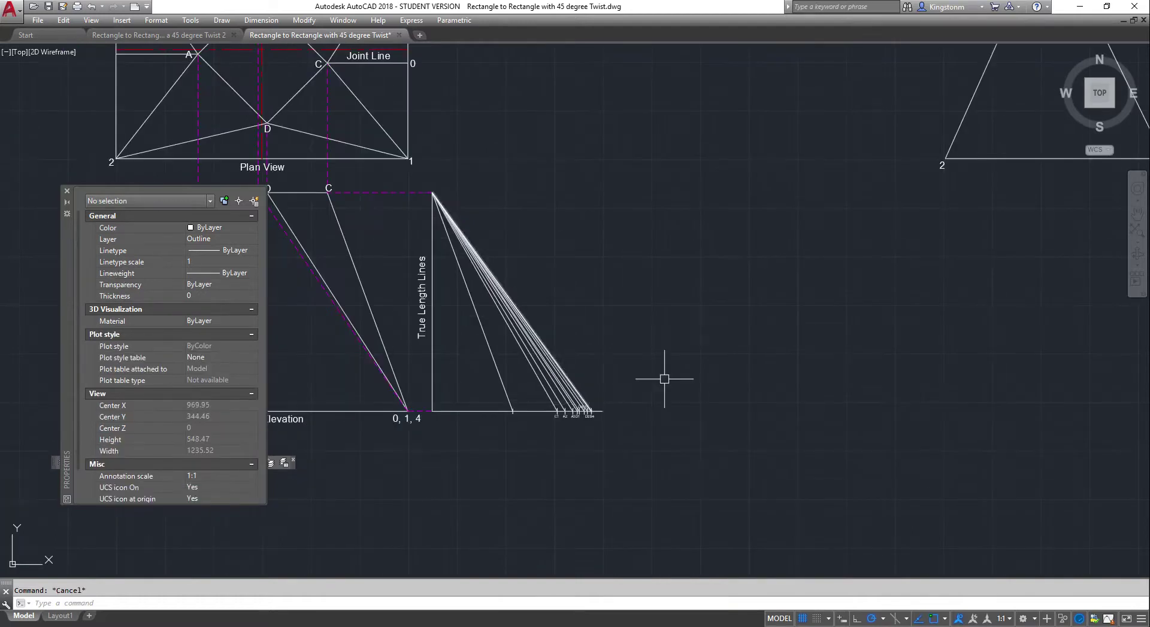
scroll(878, 270, "up", 10)
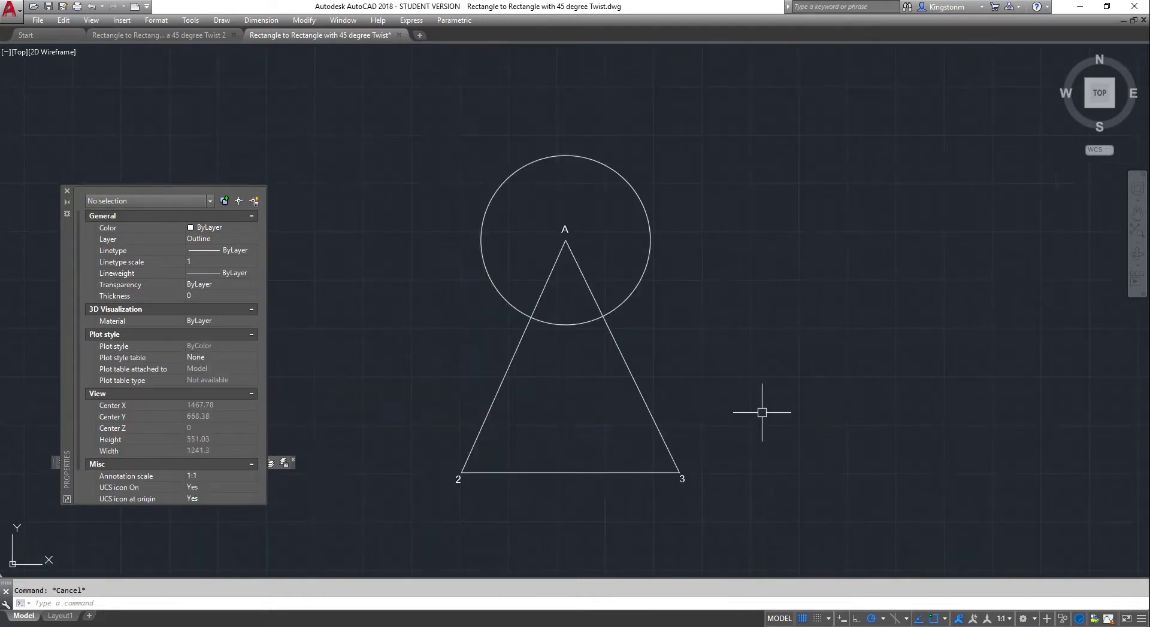
key("Return")
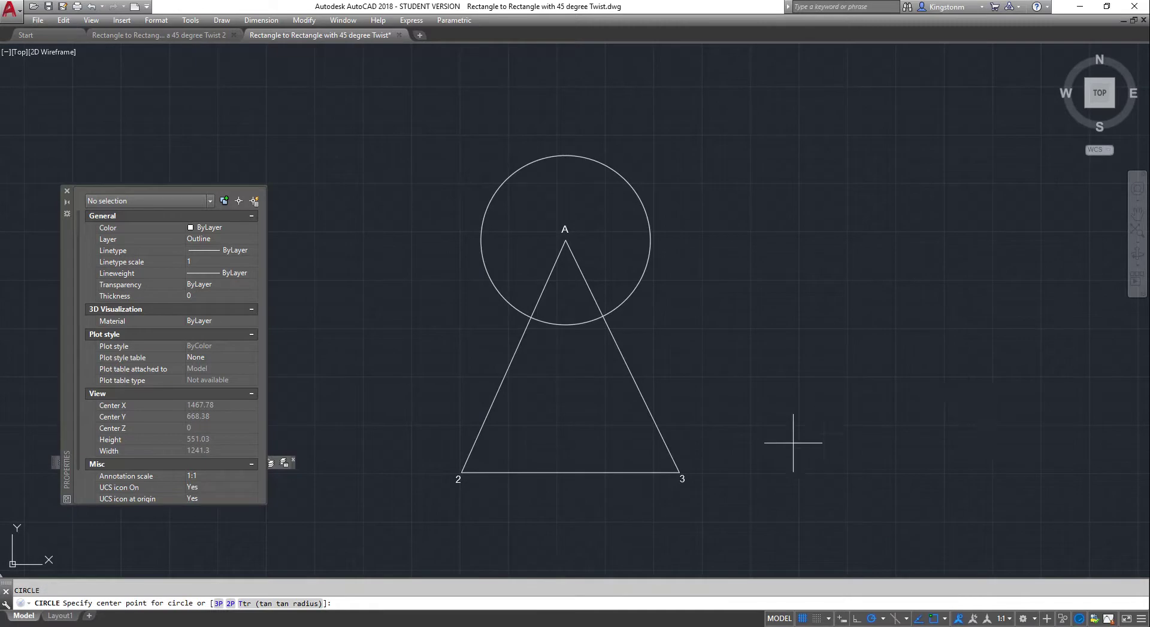
left_click(679, 473)
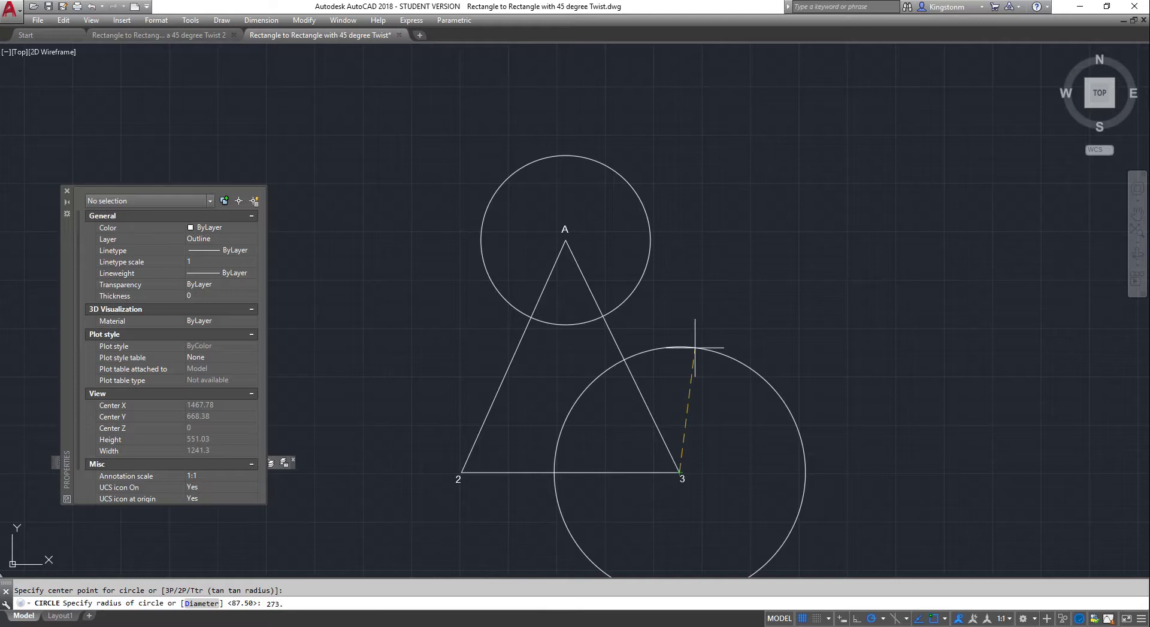
key("Return")
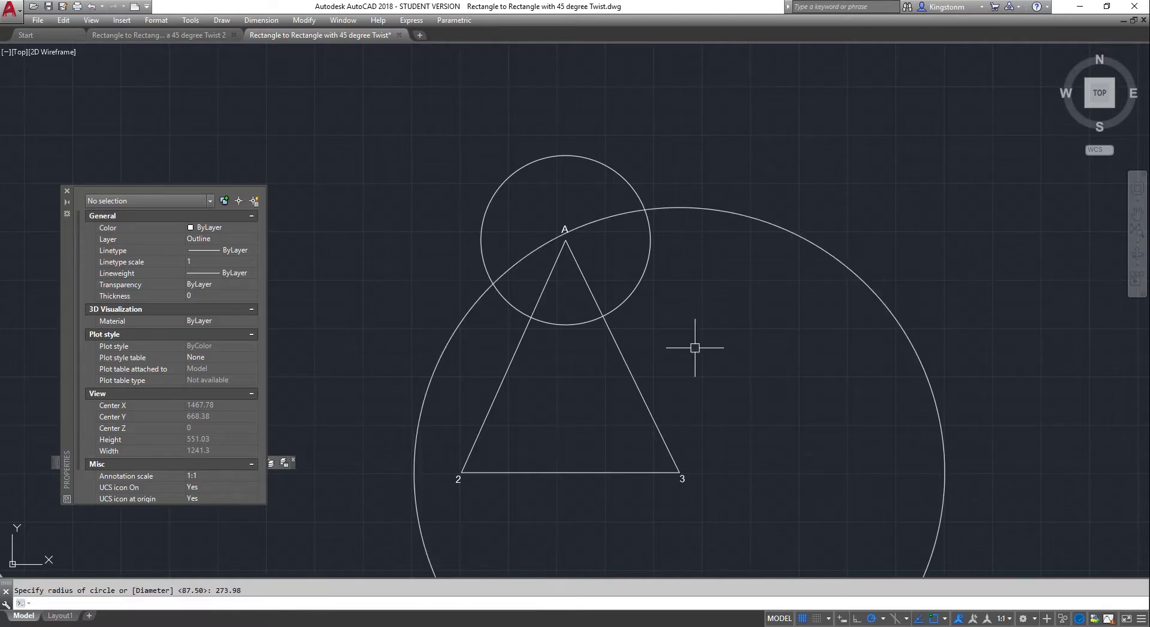
- Draw lines from point 3 to the upper-right intersection of the two circles and on to apex A
type("l")
key("Return")
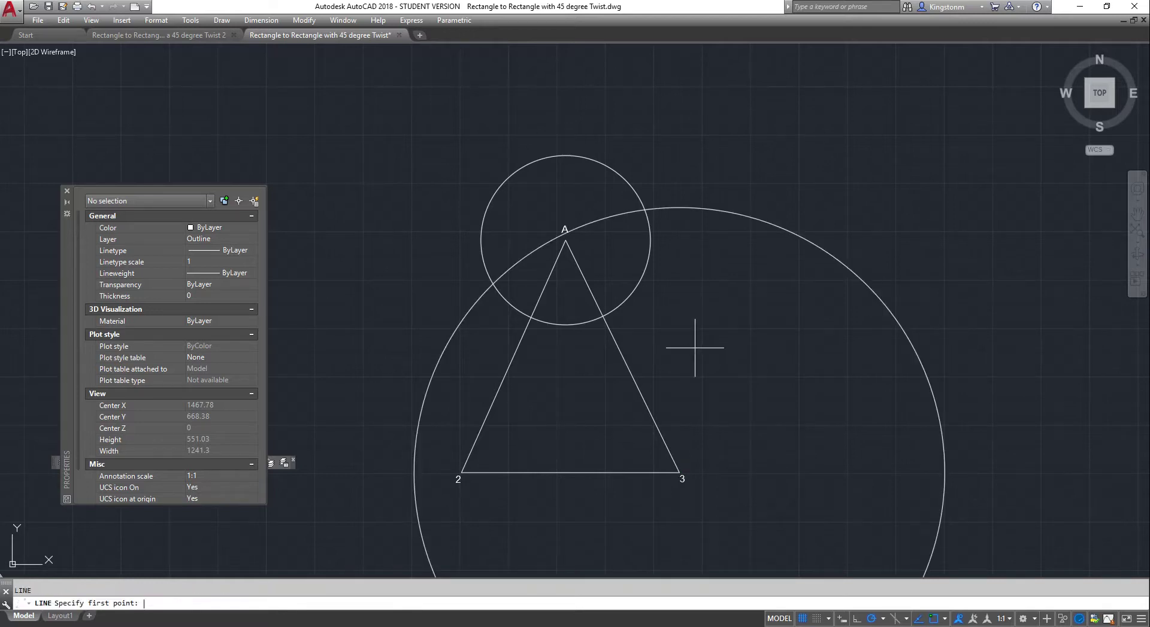
left_click(679, 473)
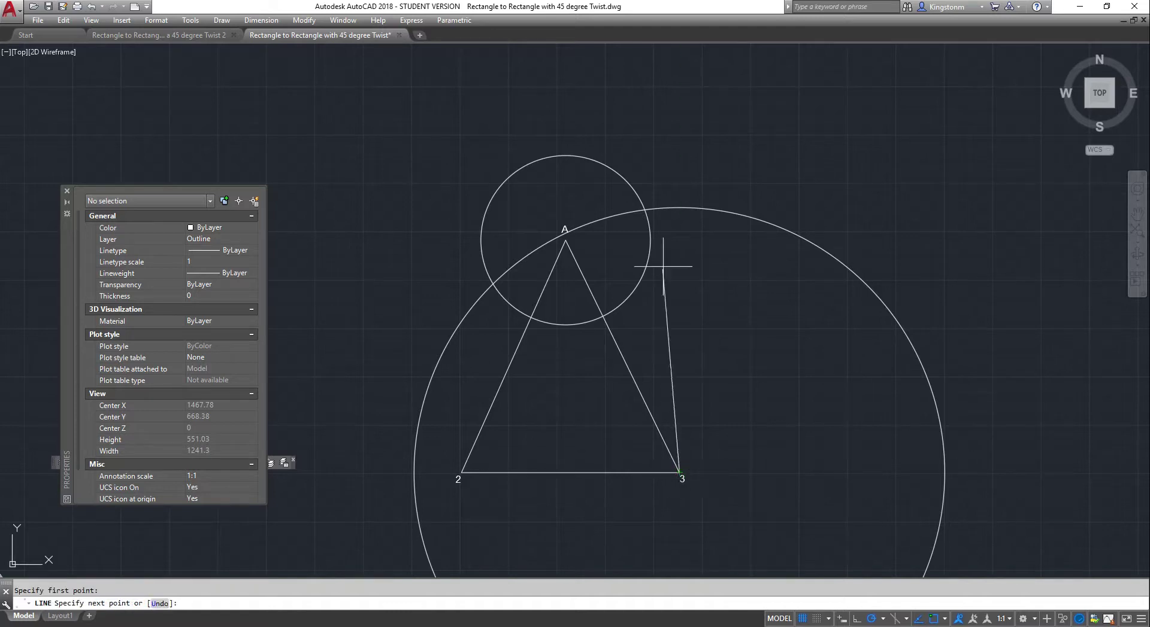
left_click(644, 210)
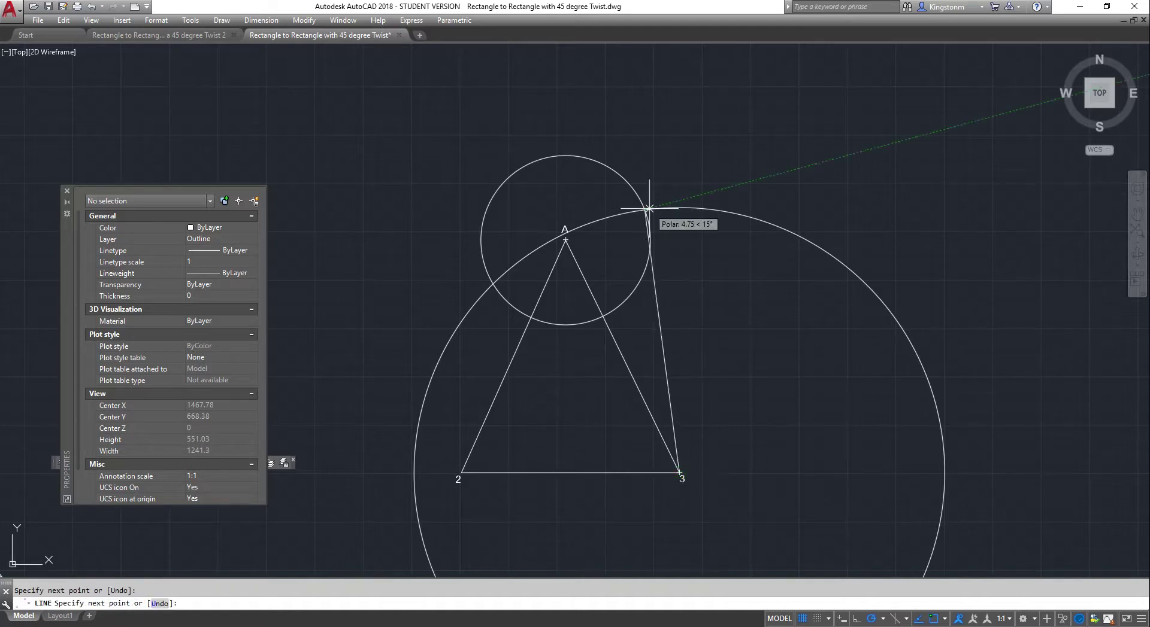
left_click(565, 240)
key("Escape")
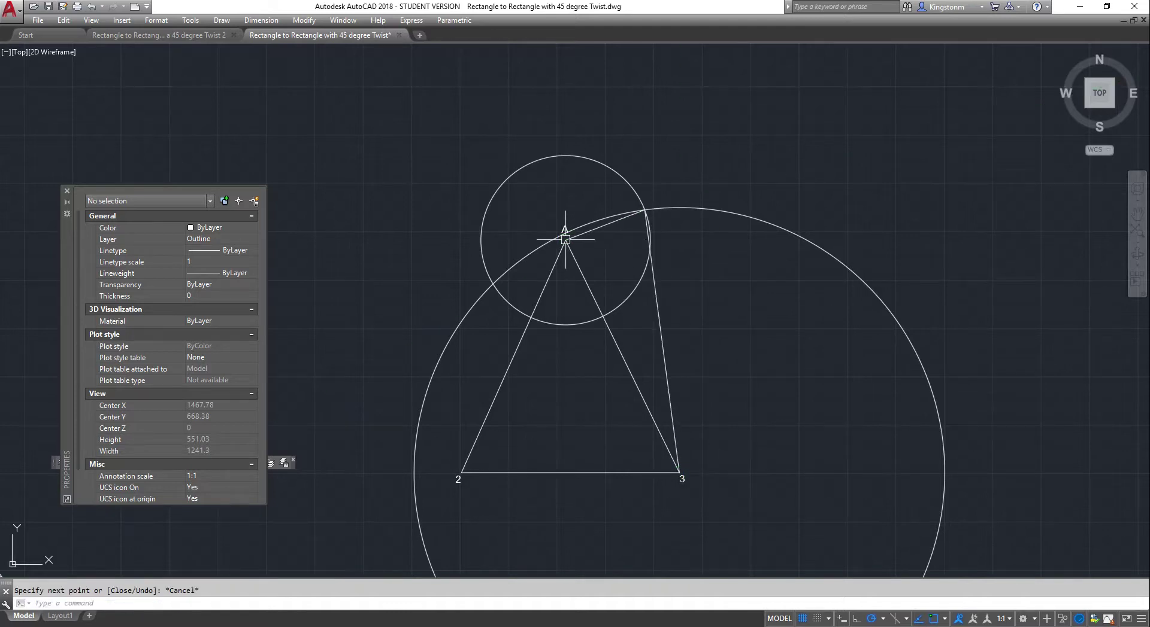
- Delete both construction circles around A and point 3, and close the object properties
left_click(740, 215)
left_click(610, 171)
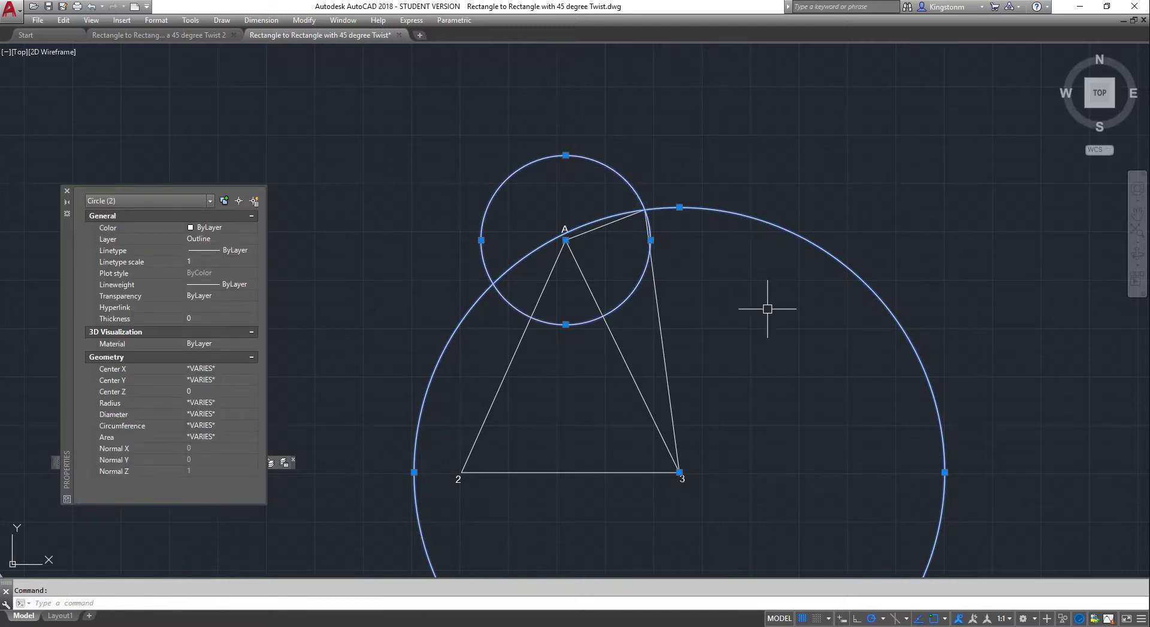
key("Delete")
scroll(436, 180, "down", 9)
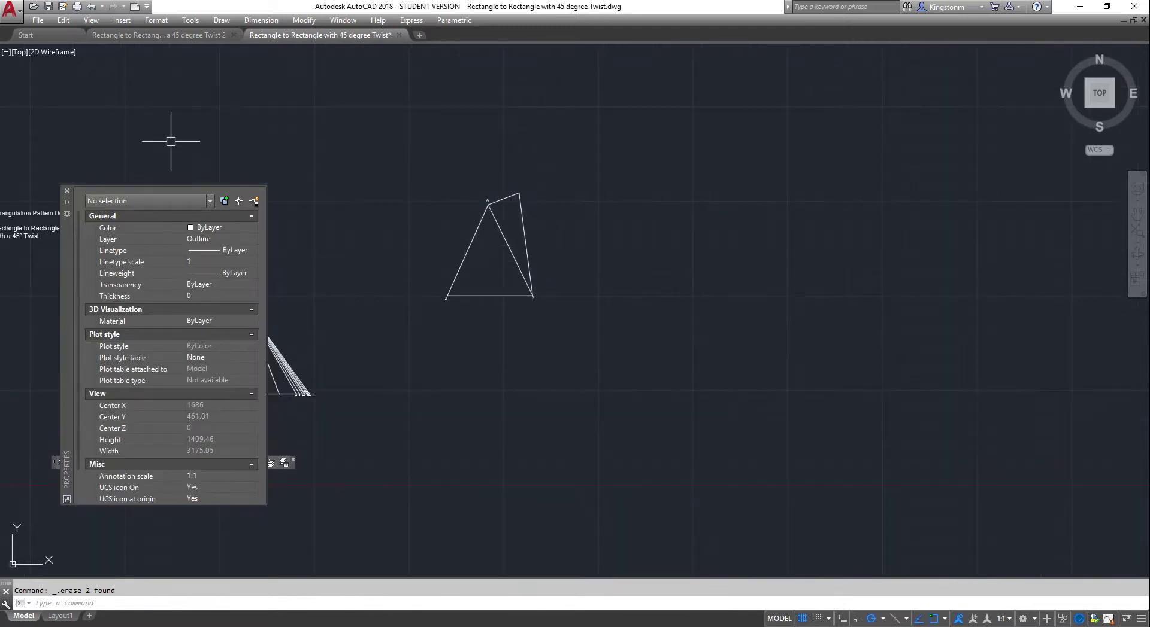
left_click(66, 191)
- Copy the label B from the plan view and paste it above the new apex of the pattern
scroll(27, 157, "up", 6)
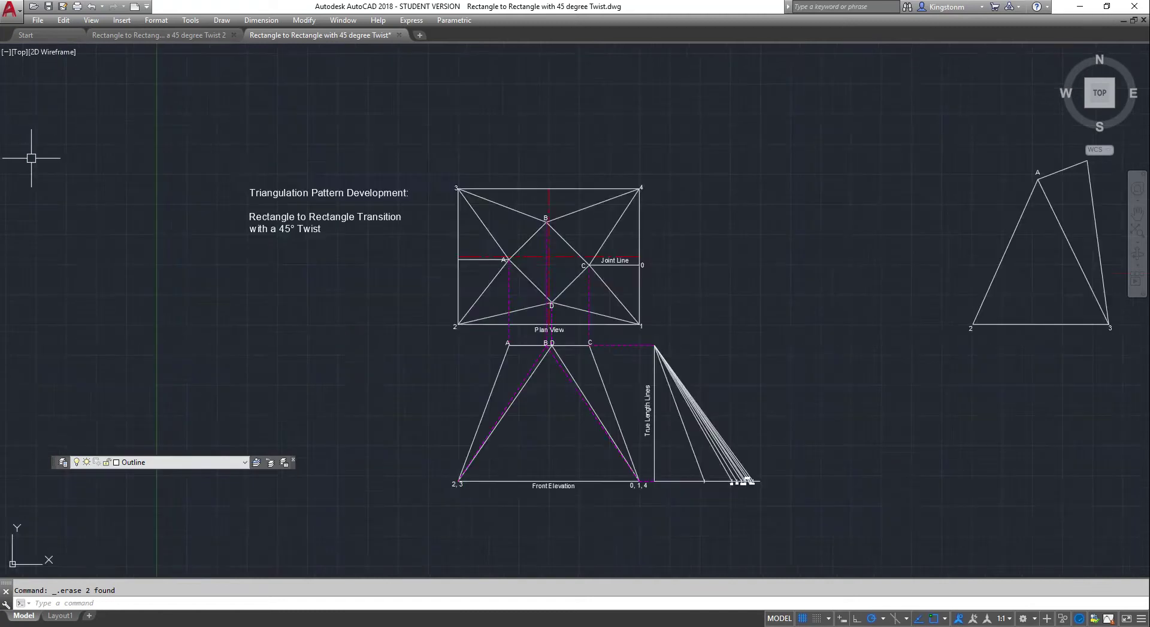
scroll(613, 287, "up", 2)
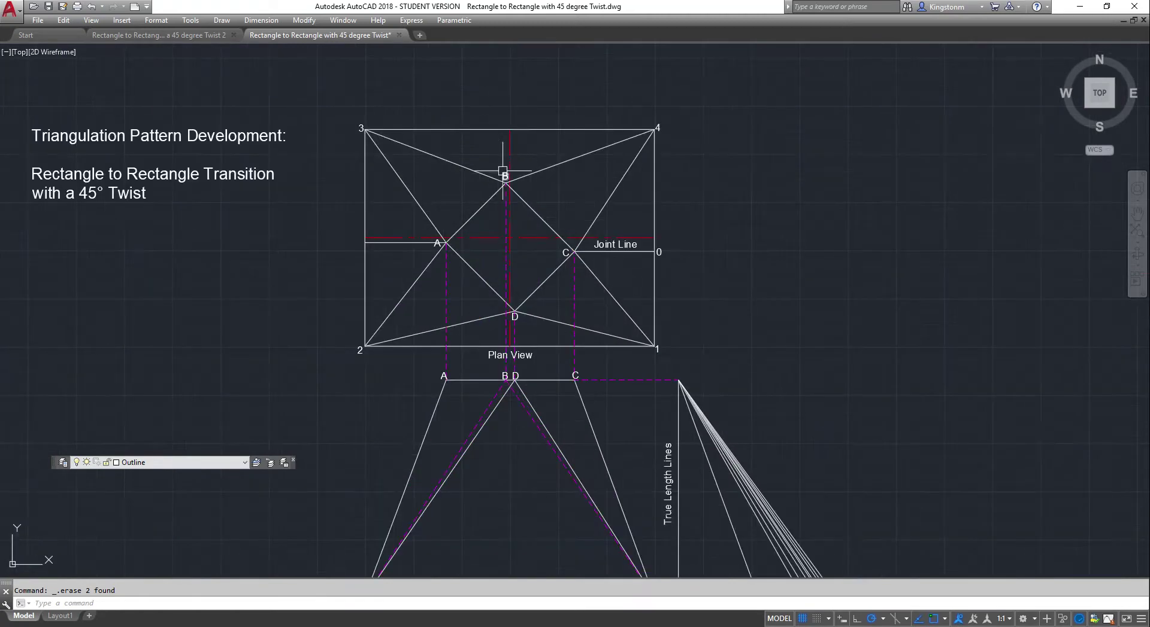
right_click(503, 172)
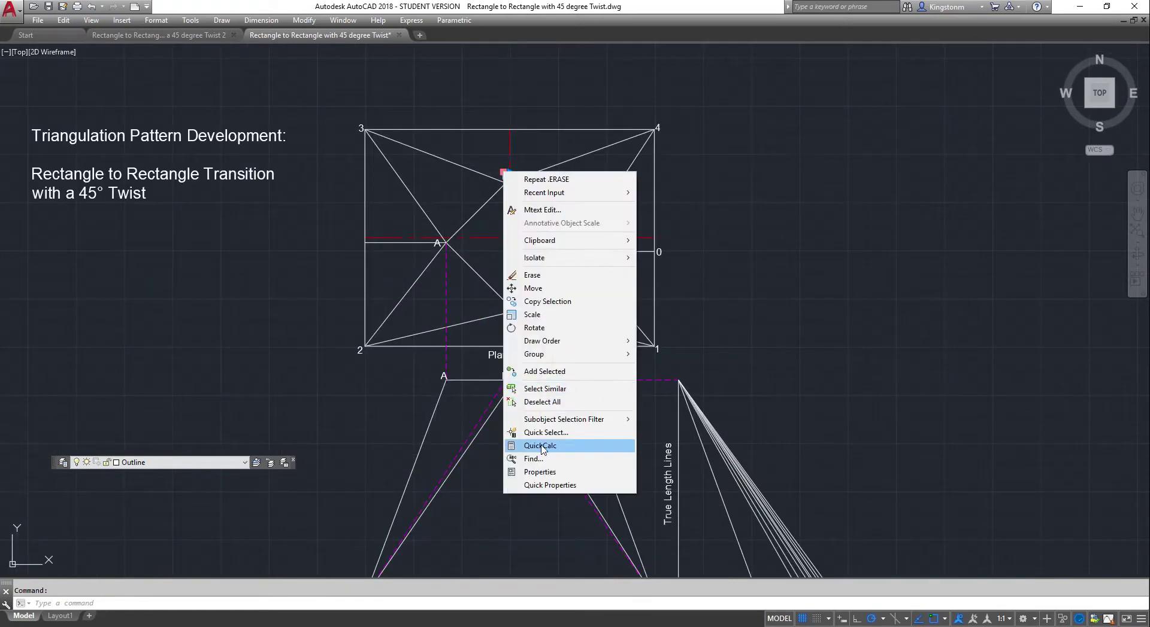
mouse_move(546, 240)
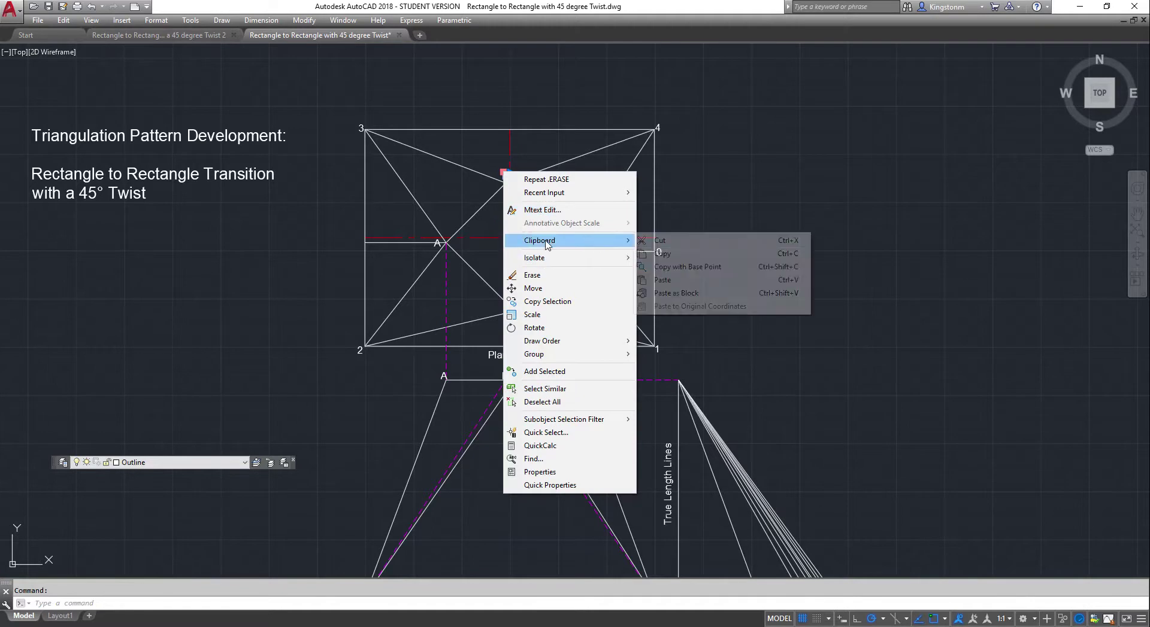
left_click(688, 253)
scroll(796, 244, "down", 5)
scroll(744, 231, "up", 6)
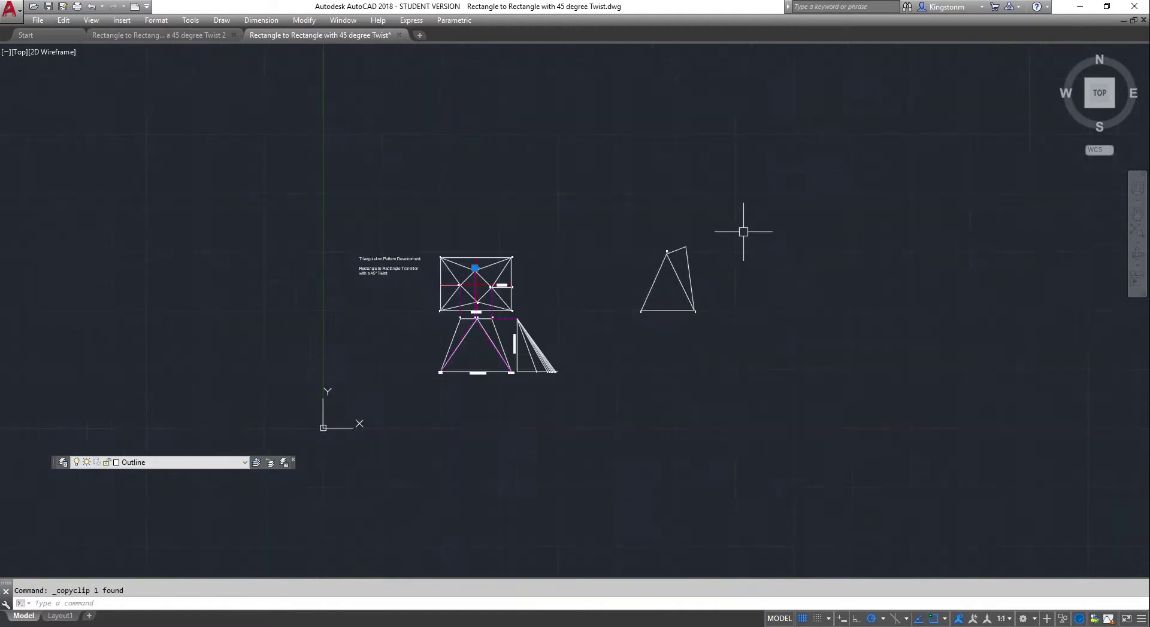
scroll(588, 265, "up", 3)
right_click(643, 239)
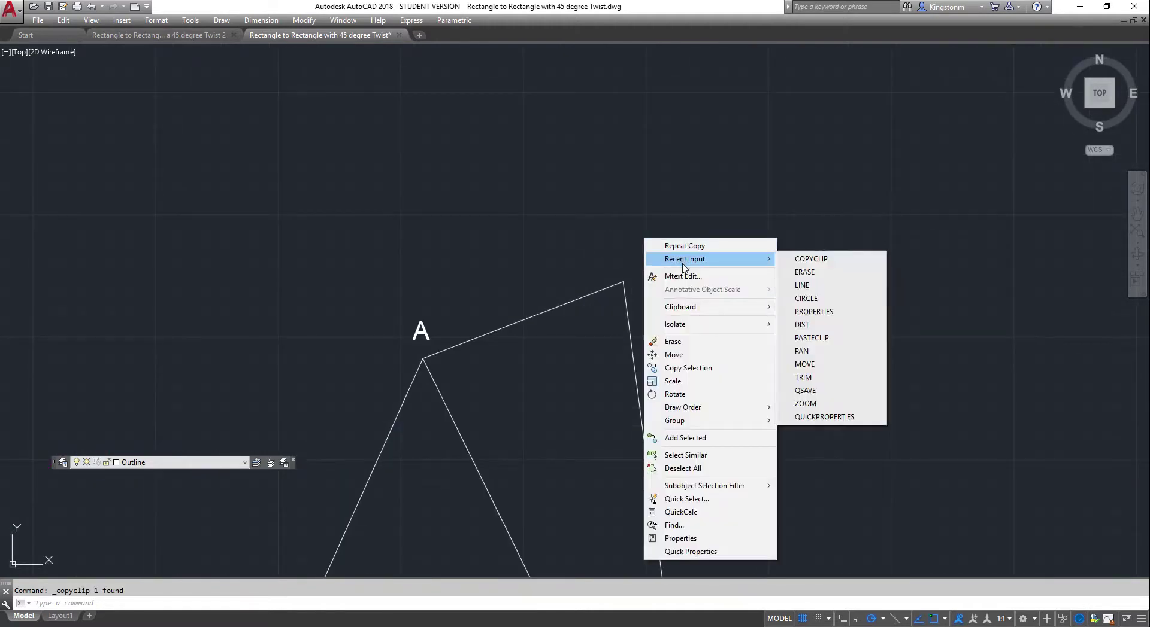
mouse_move(688, 307)
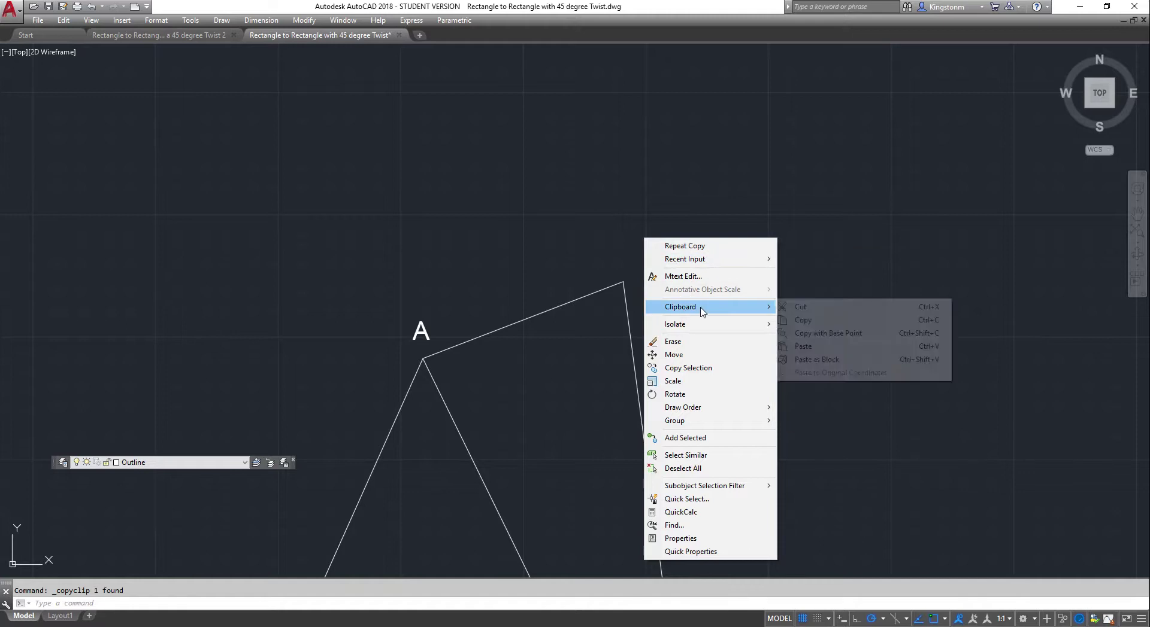
left_click(808, 350)
left_click(614, 275)
- Look up the length of line AD of the plan view in its object properties, and close the properties
scroll(650, 288, "down", 5)
scroll(663, 287, "down", 2)
scroll(455, 299, "up", 10)
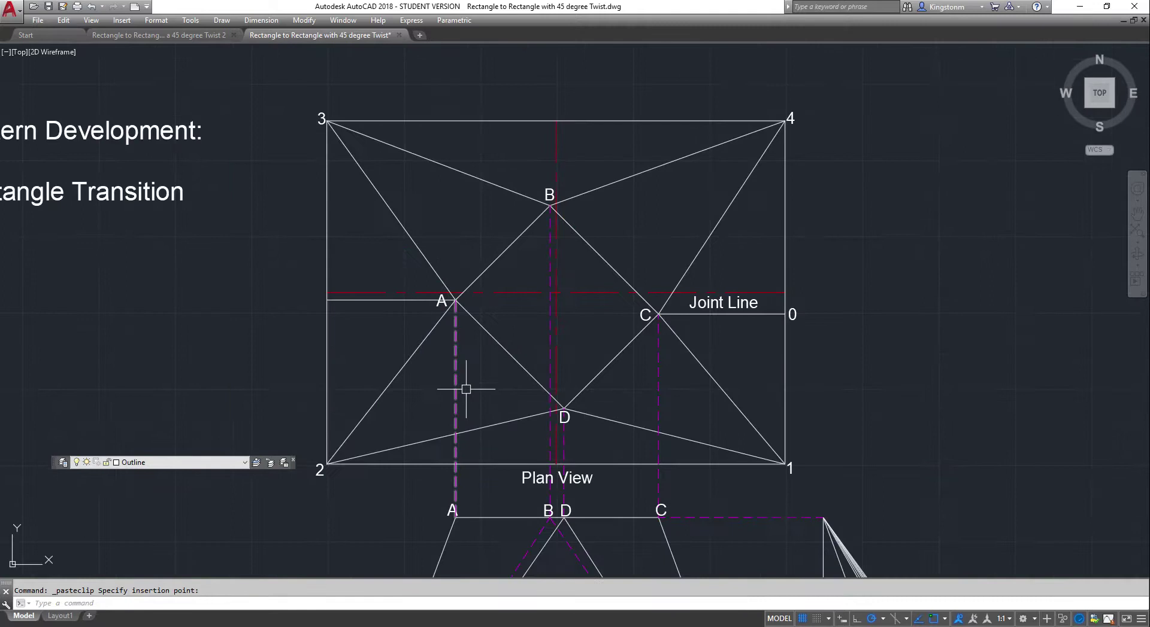
left_click(557, 303)
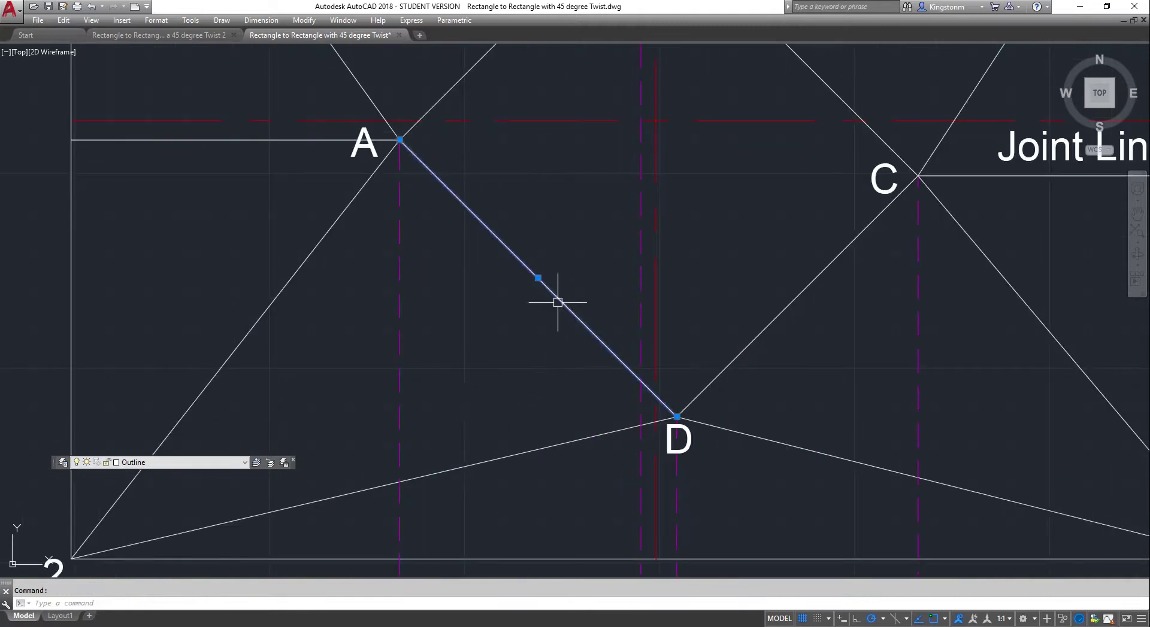
right_click(557, 302)
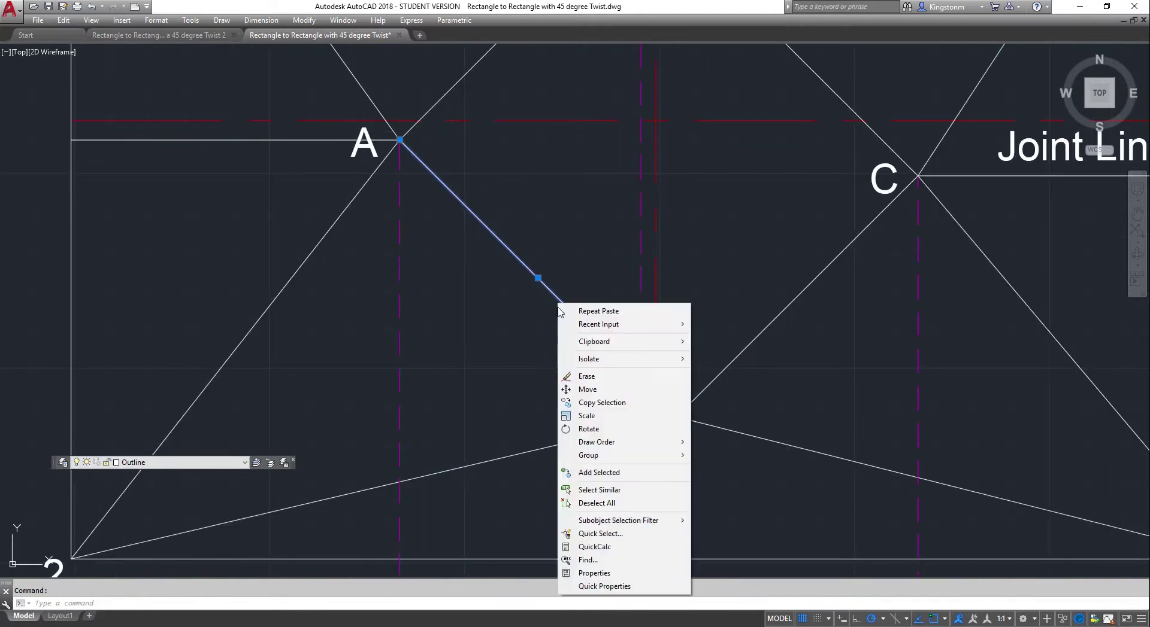
left_click(584, 573)
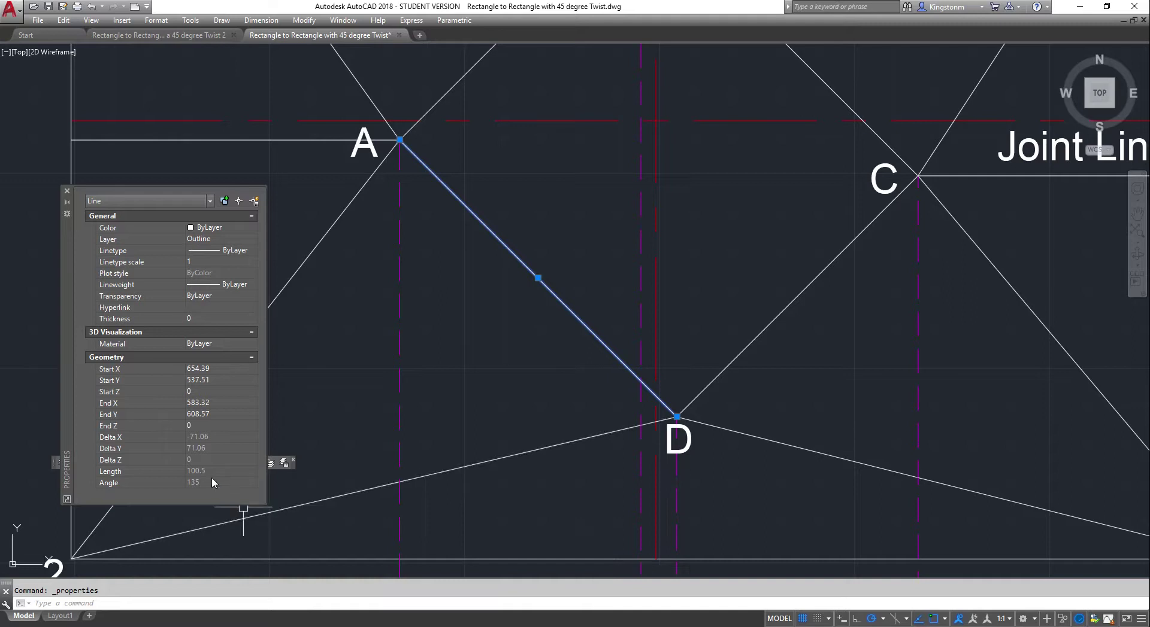
left_click(66, 191)
- Draw a circle of radius 100.5 centred on point A of the pattern
scroll(406, 412, "down", 10)
scroll(738, 361, "up", 4)
key("Escape")
type("c")
key("Return")
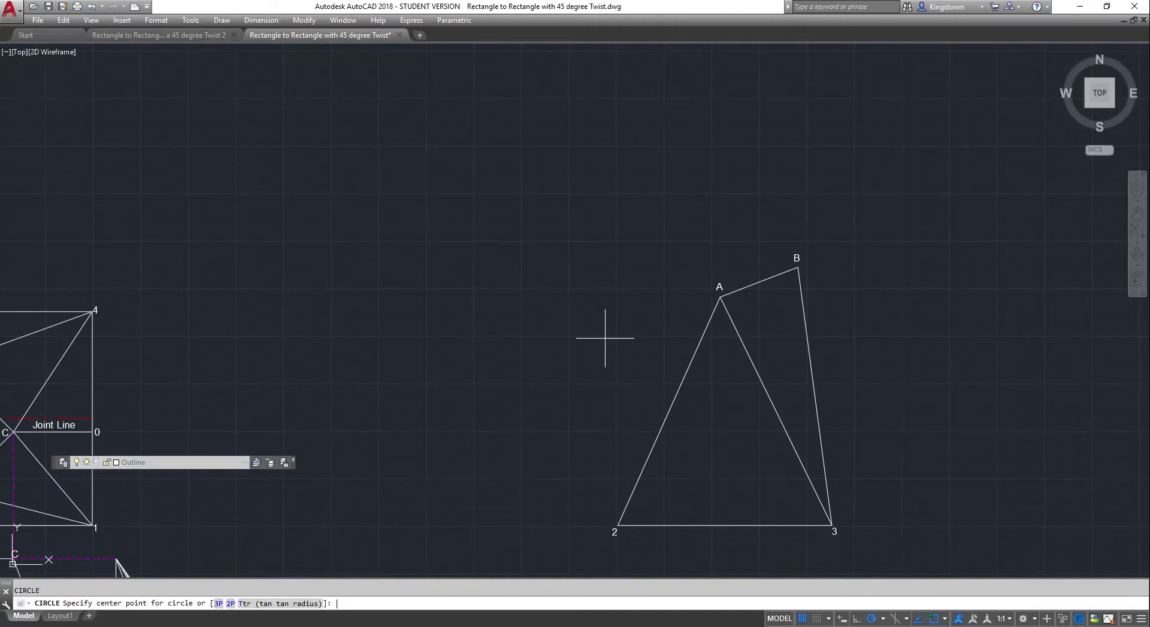
left_click(719, 297)
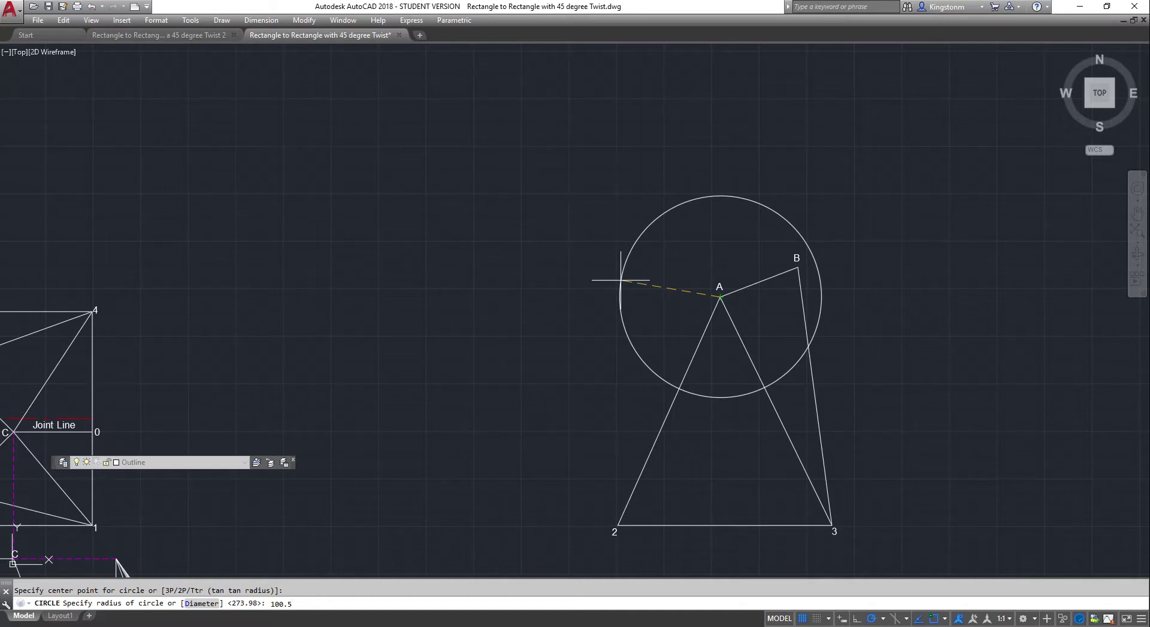
key("Return")
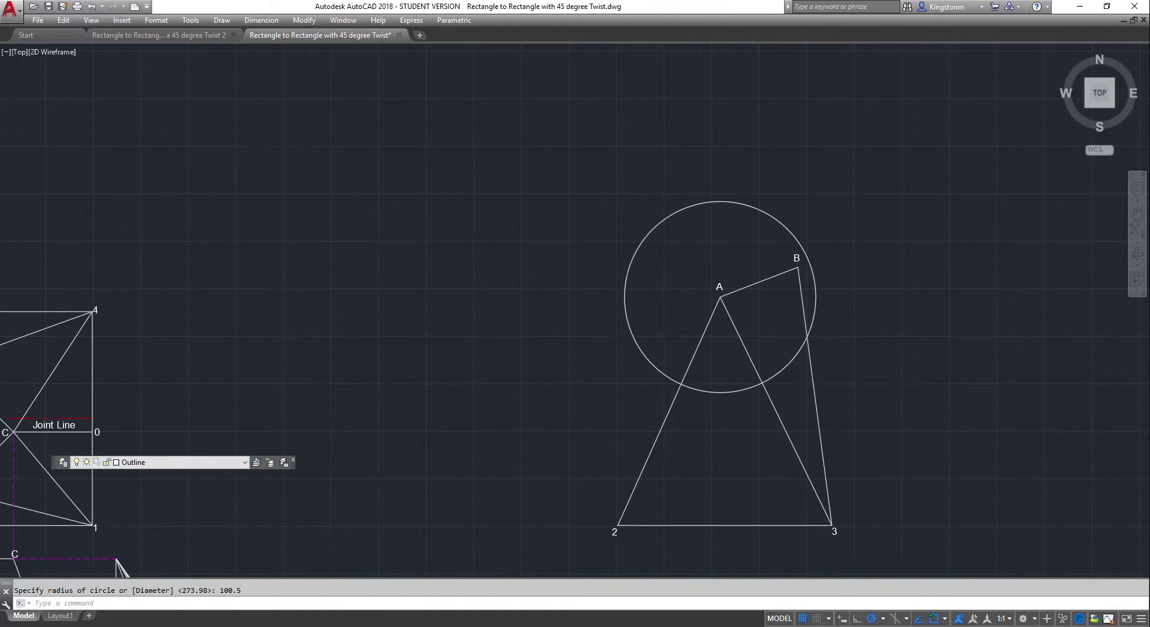
- Identify line D2 in the plan view and look up the length of its true-length line in the object properties
scroll(579, 333, "down", 5)
scroll(389, 379, "up", 5)
scroll(486, 386, "up", 5)
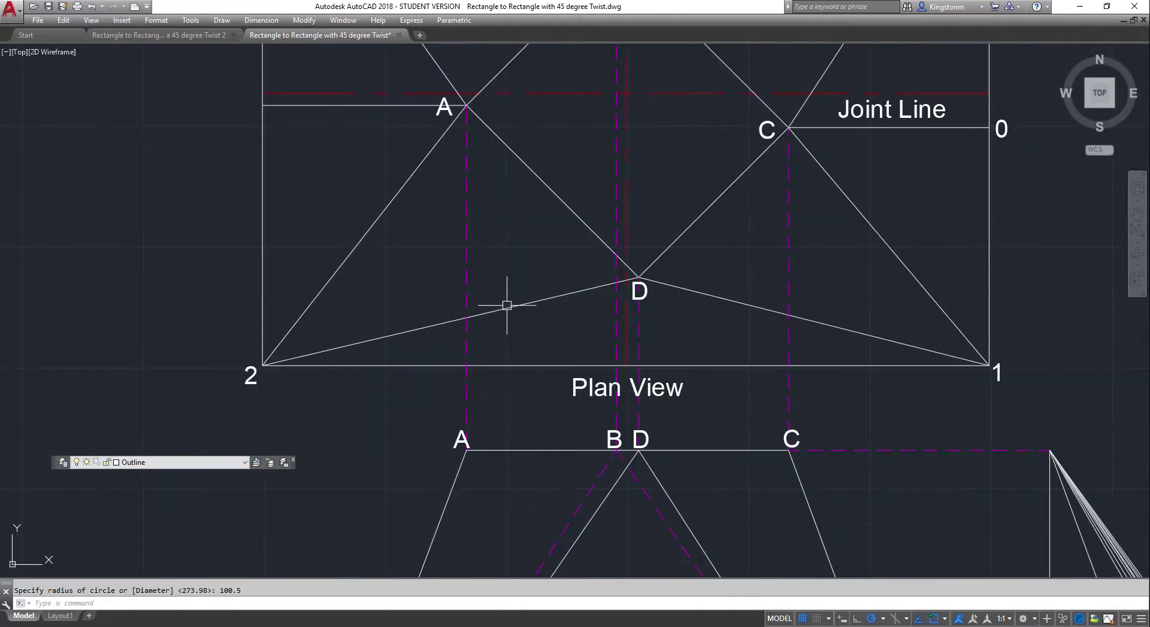
left_click(512, 310)
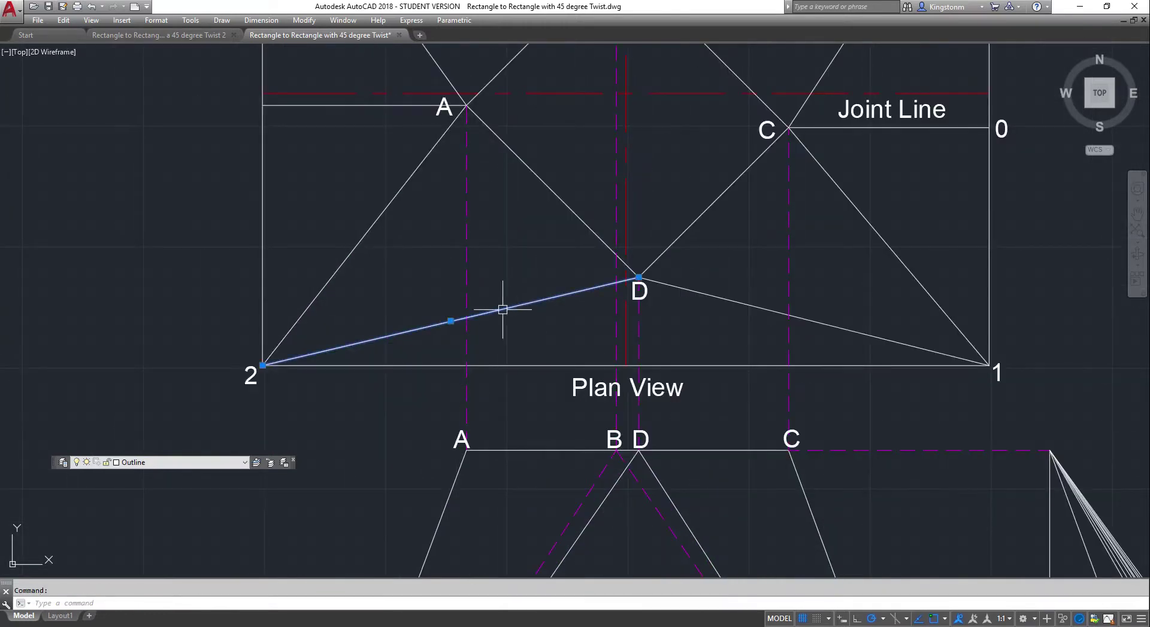
scroll(502, 310, "down", 6)
key("Escape")
scroll(649, 424, "up", 6)
scroll(536, 382, "up", 3)
scroll(748, 449, "down", 1)
scroll(970, 503, "up", 3)
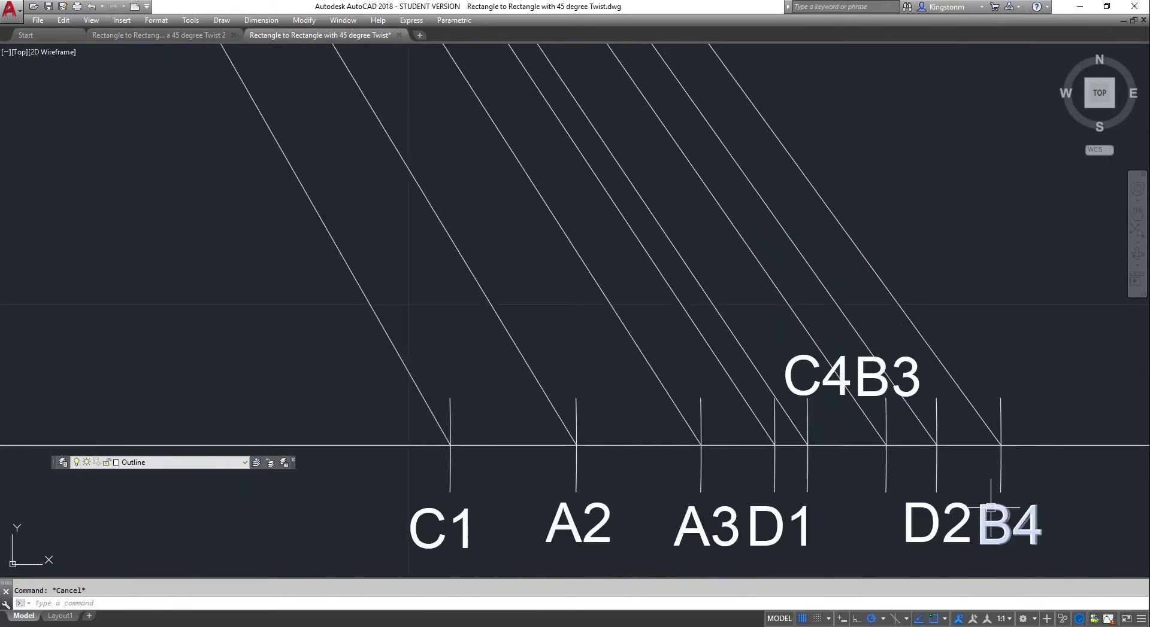
left_click(921, 425)
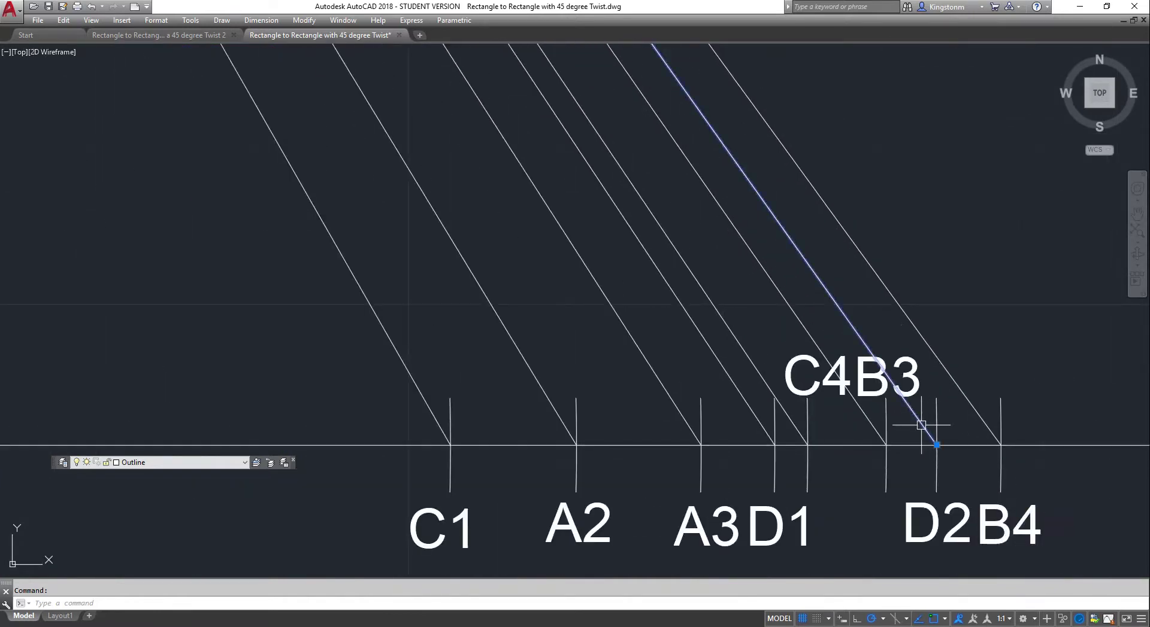
right_click(918, 419)
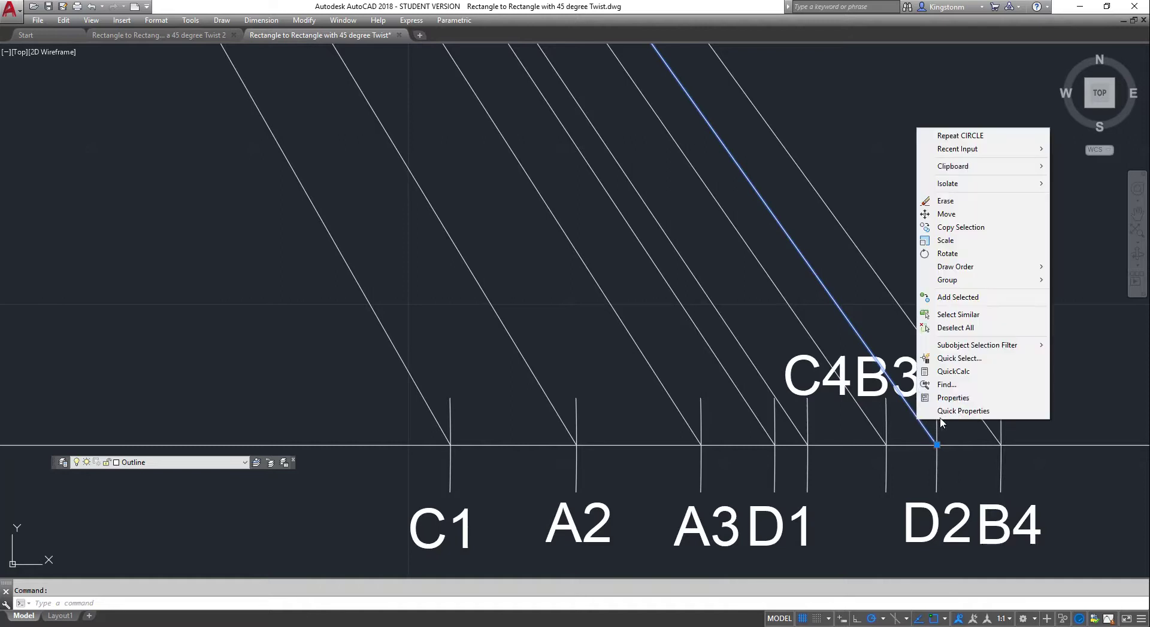
left_click(948, 399)
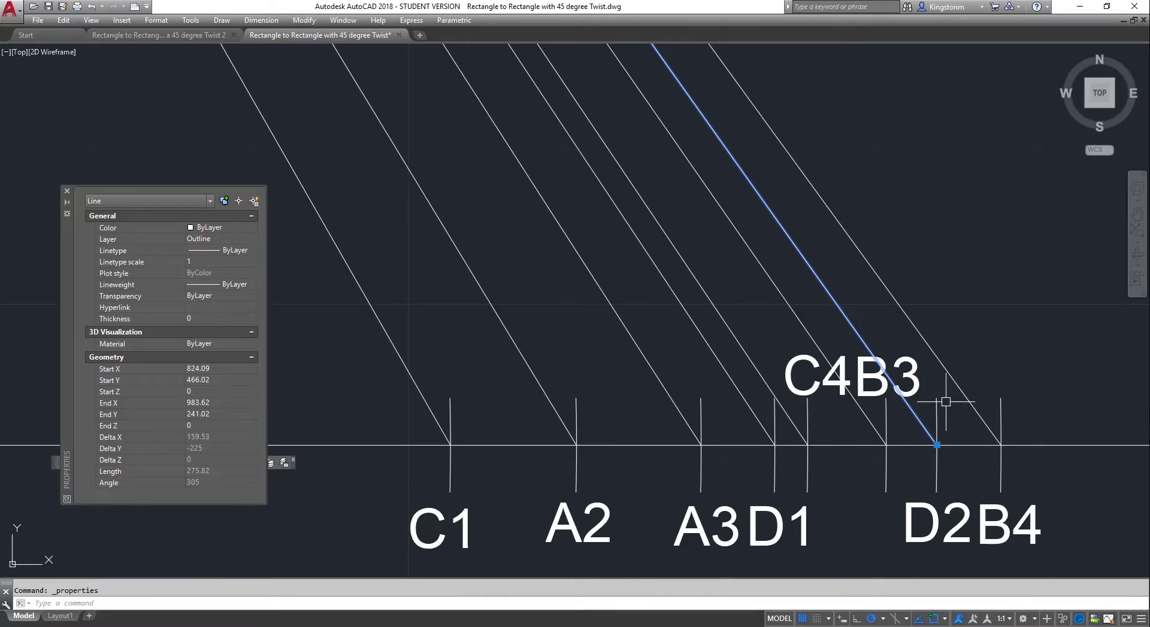
key("Escape")
- Draw a circle of radius 275.82 centred on point 2 of the pattern
scroll(945, 401, "down", 10)
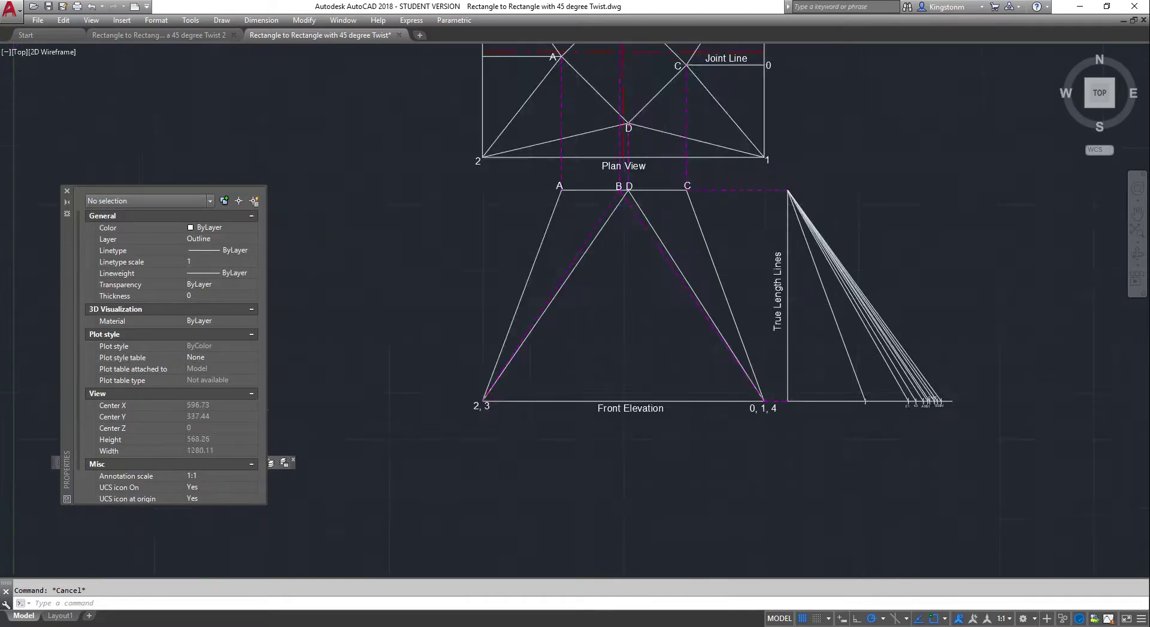
scroll(1026, 324, "up", 5)
scroll(1026, 325, "up", 2)
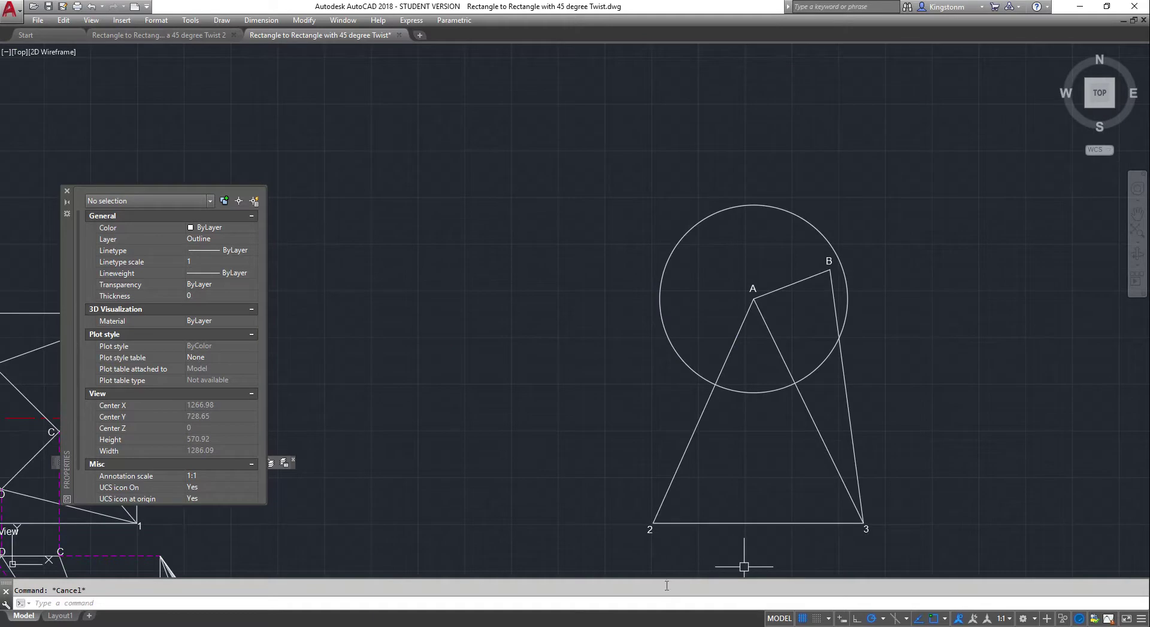
scroll(663, 565, "up", 2)
right_click(566, 428)
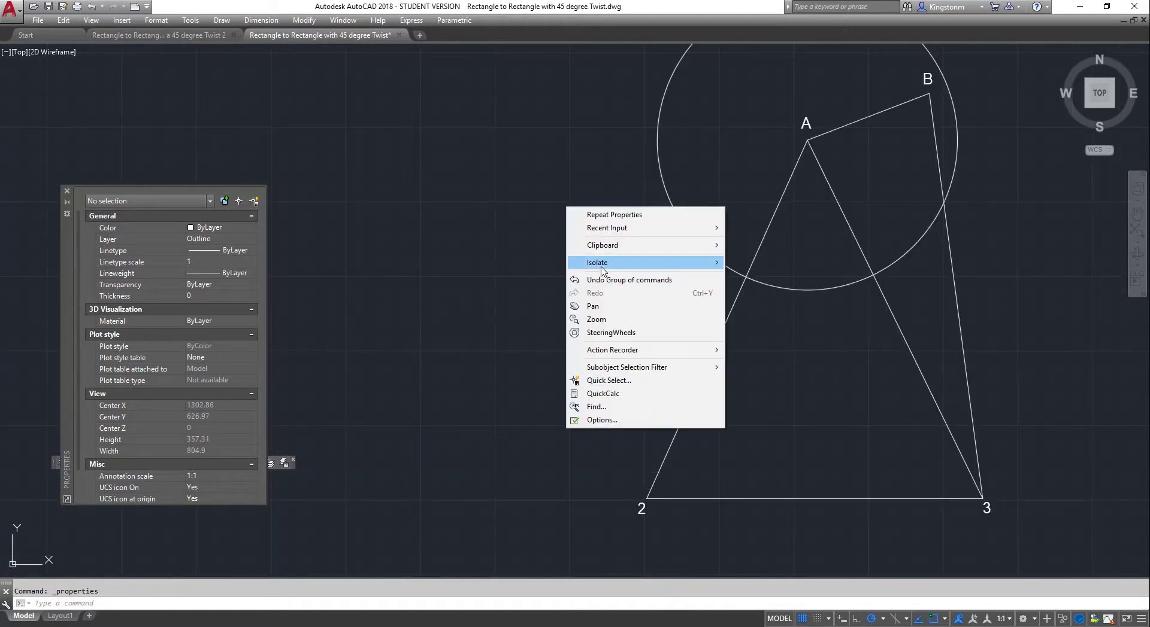
left_click(554, 308)
type("c")
key("Return")
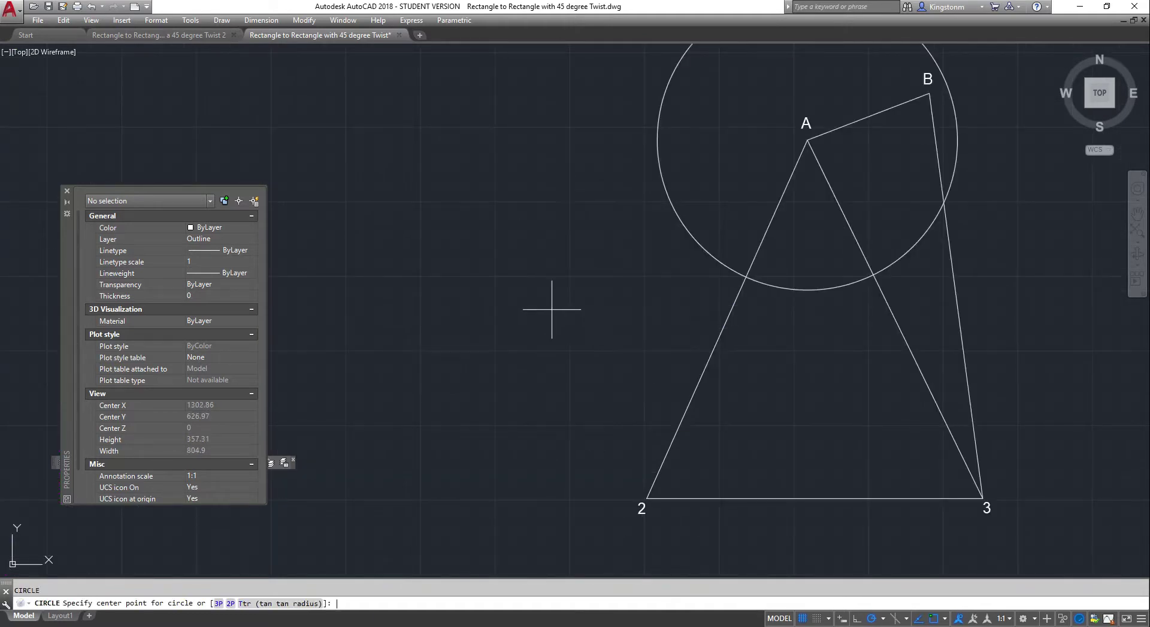
left_click(647, 498)
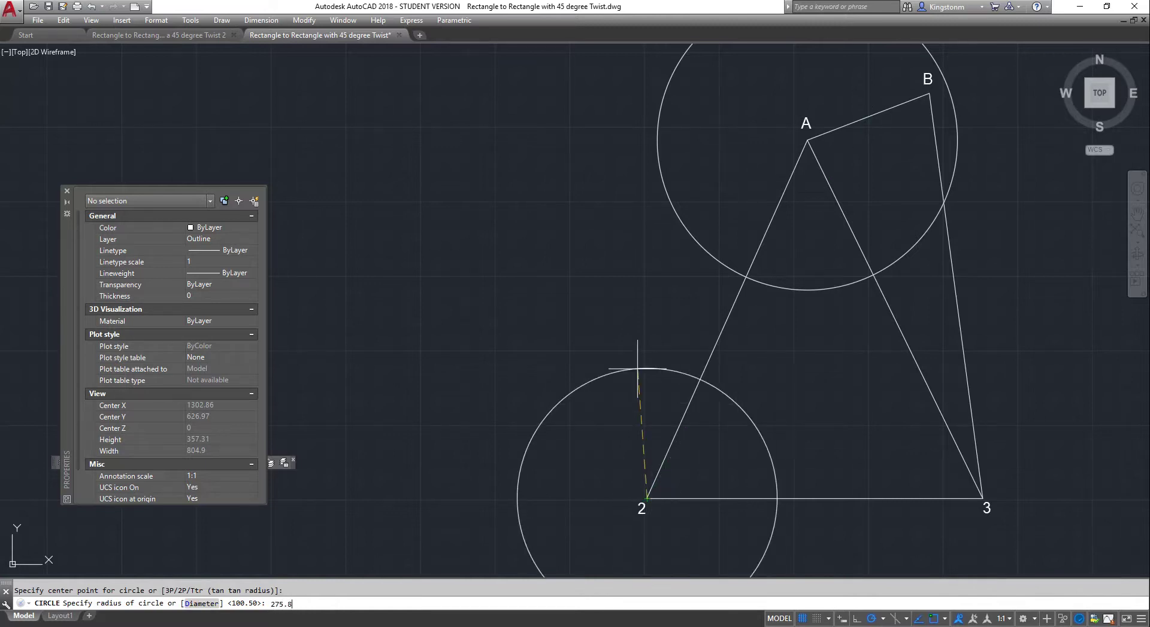
key("Return")
key("Escape")
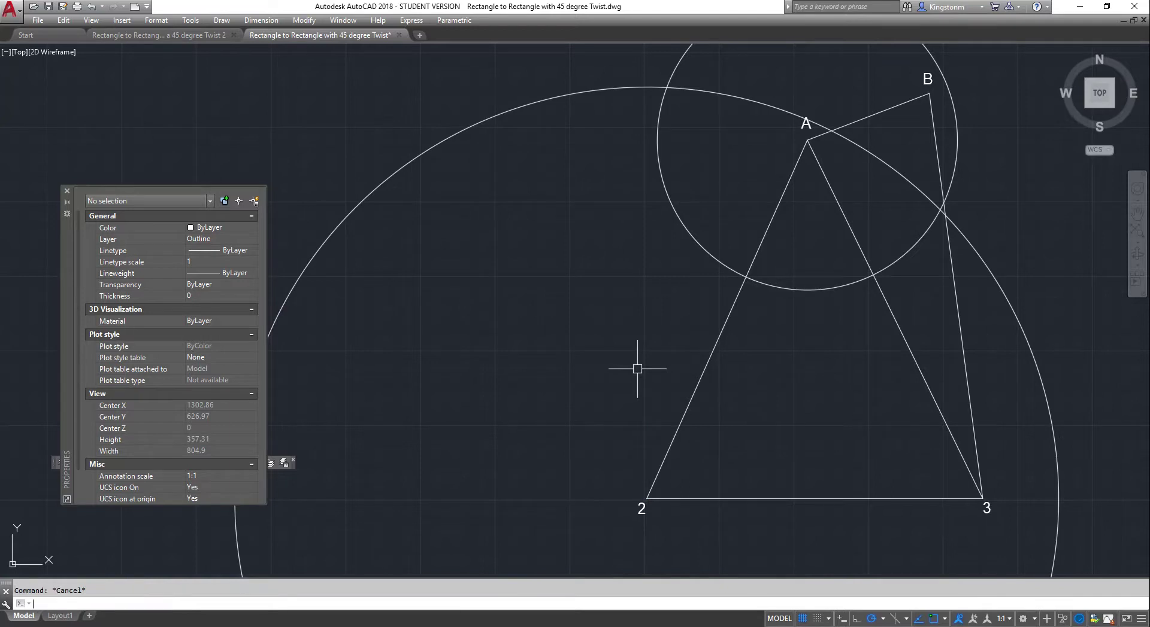
- Draw lines from point 2 to the upper-left intersection of the two circles and on to point A
type("l")
key("Return")
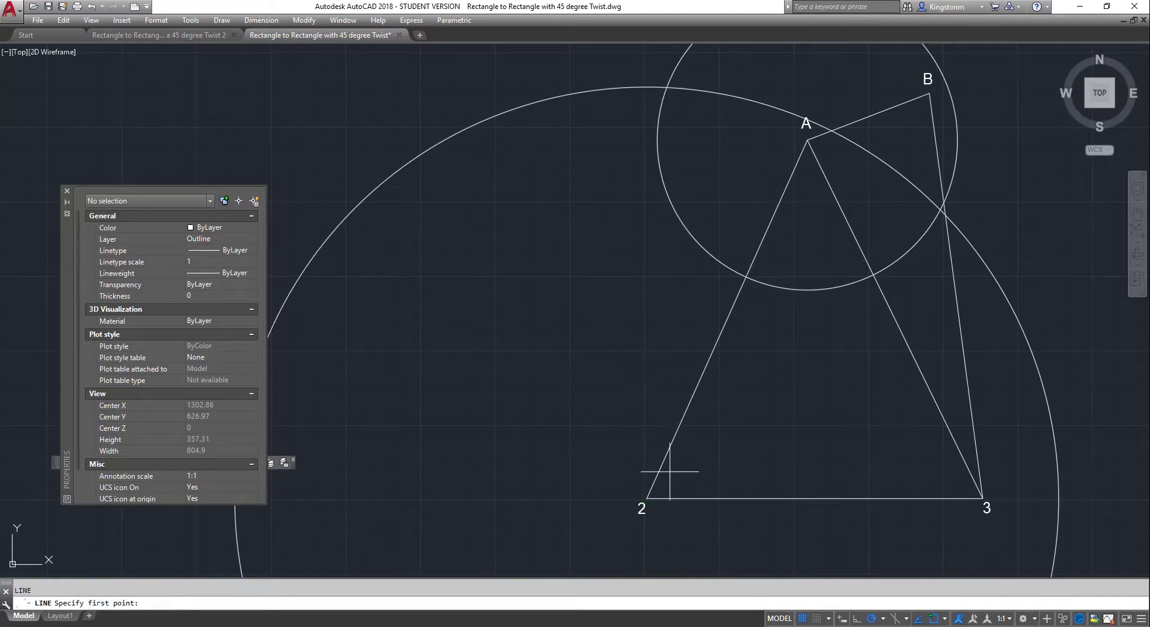
left_click(646, 498)
key("Escape")
right_click(623, 398)
left_click(647, 403)
left_click(647, 498)
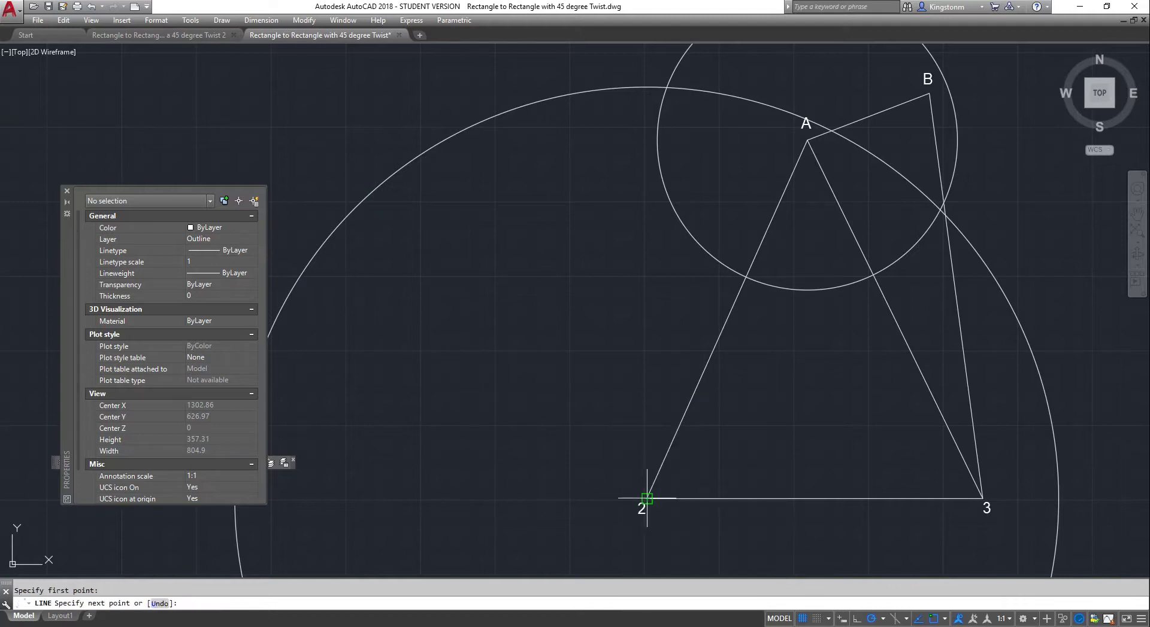
left_click(667, 88)
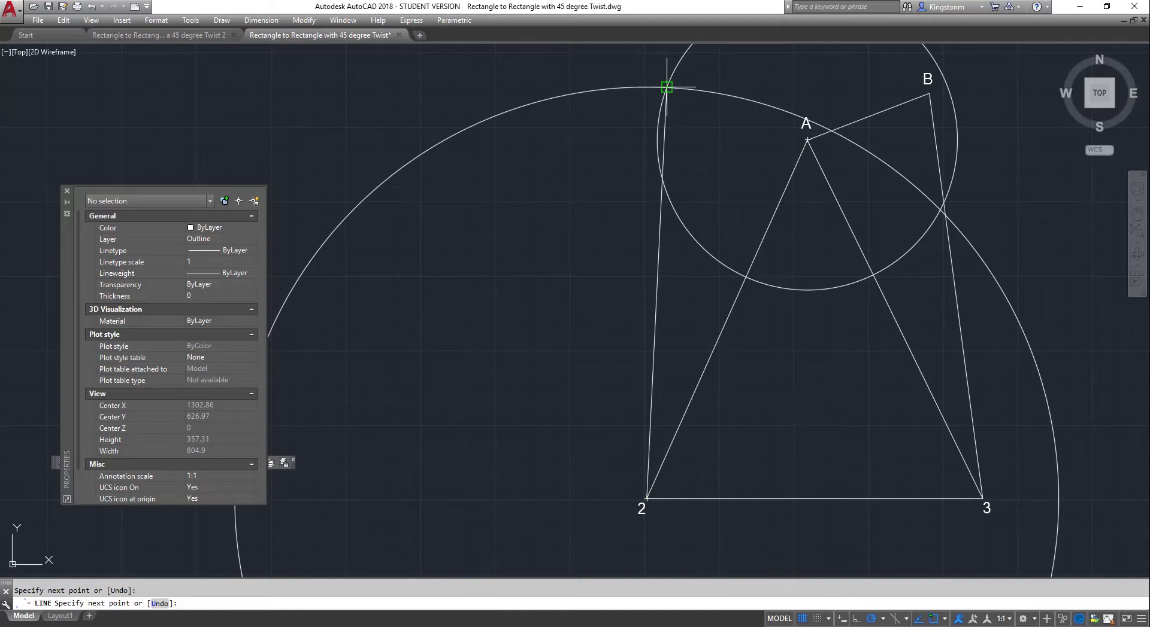
left_click(807, 139)
key("Return")
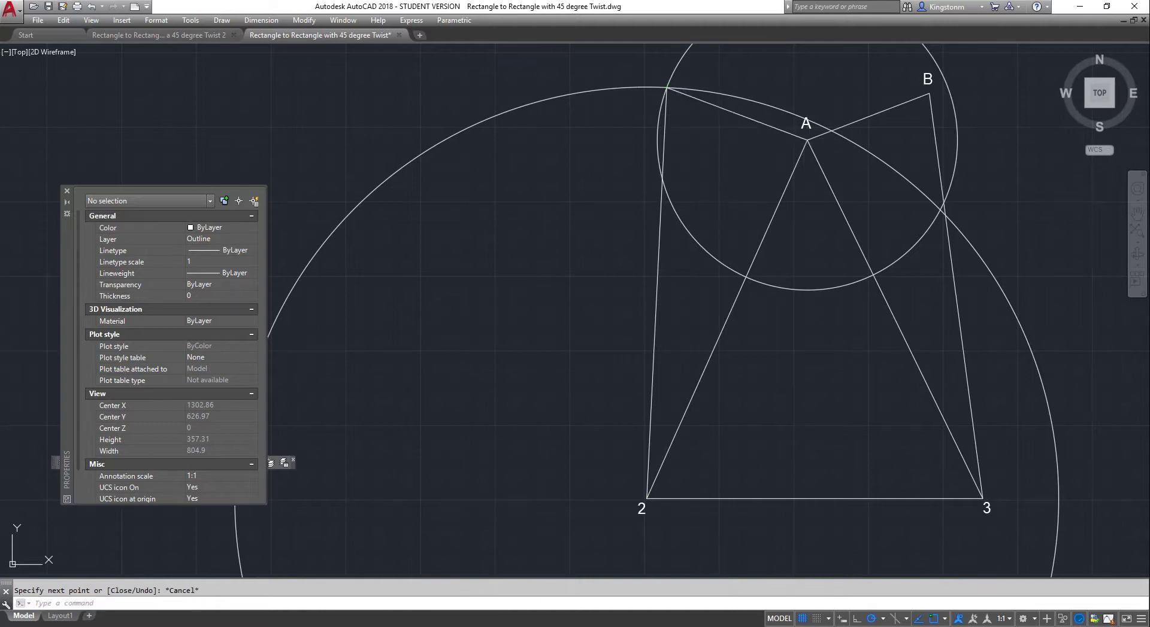
- Delete both construction circles around A and point 2, and close the object properties
left_click(693, 237)
left_click(637, 91)
key("Delete")
scroll(656, 143, "down", 4)
scroll(684, 82, "up", 4)
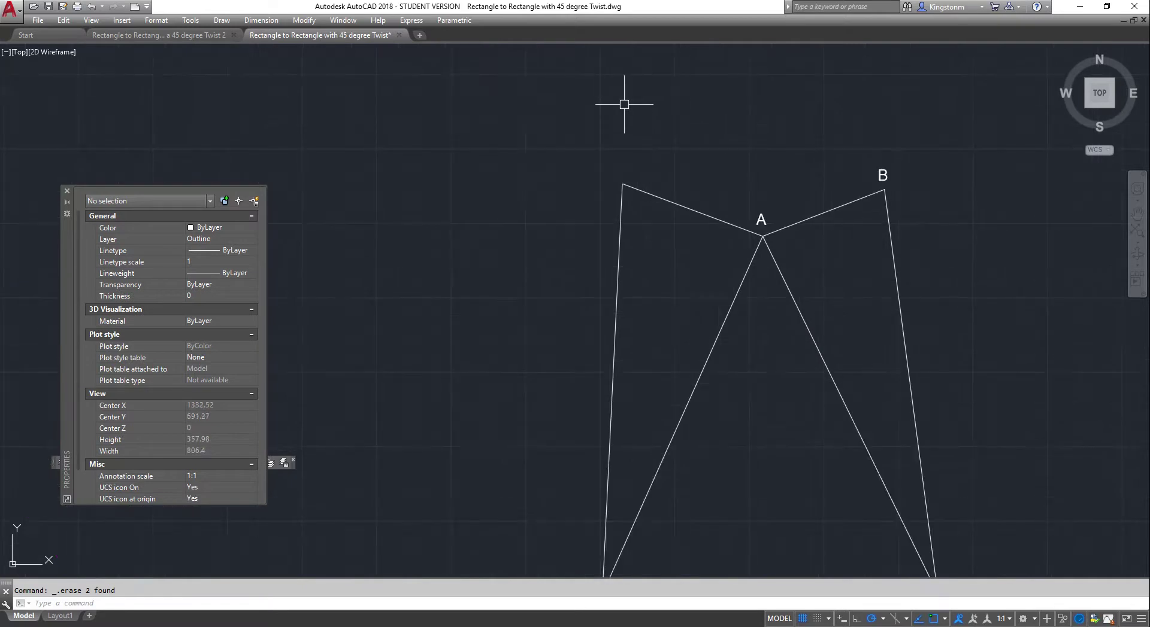
left_click(67, 192)
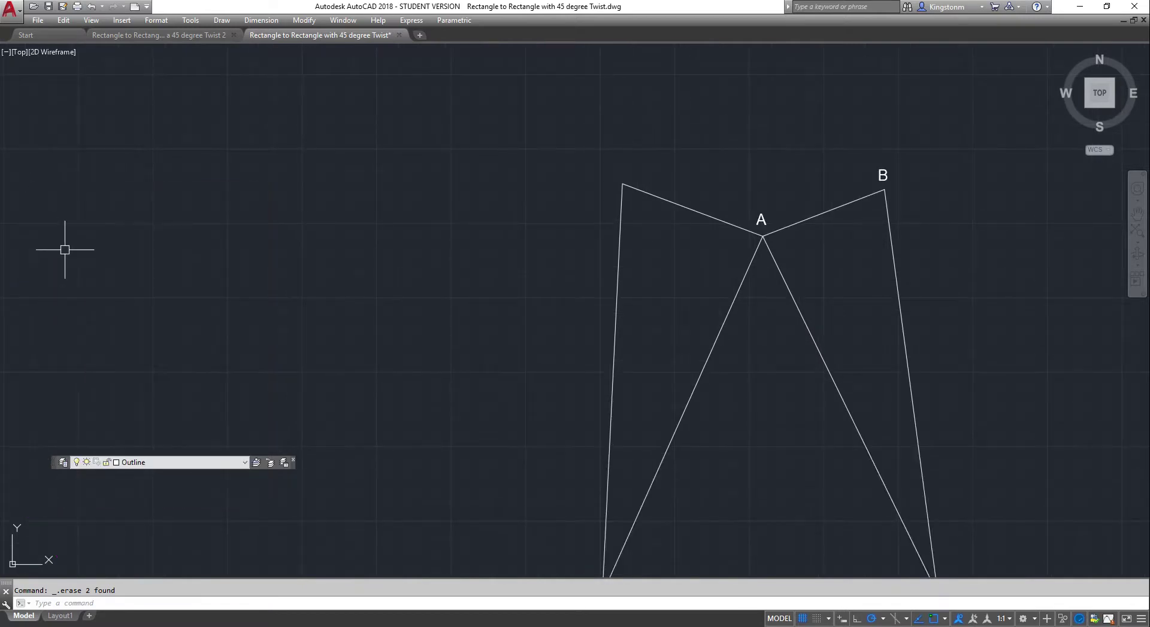
- Copy the label D from the plan view and paste it above the new apex beside A in the pattern
scroll(150, 351, "down", 10)
scroll(21, 371, "up", 10)
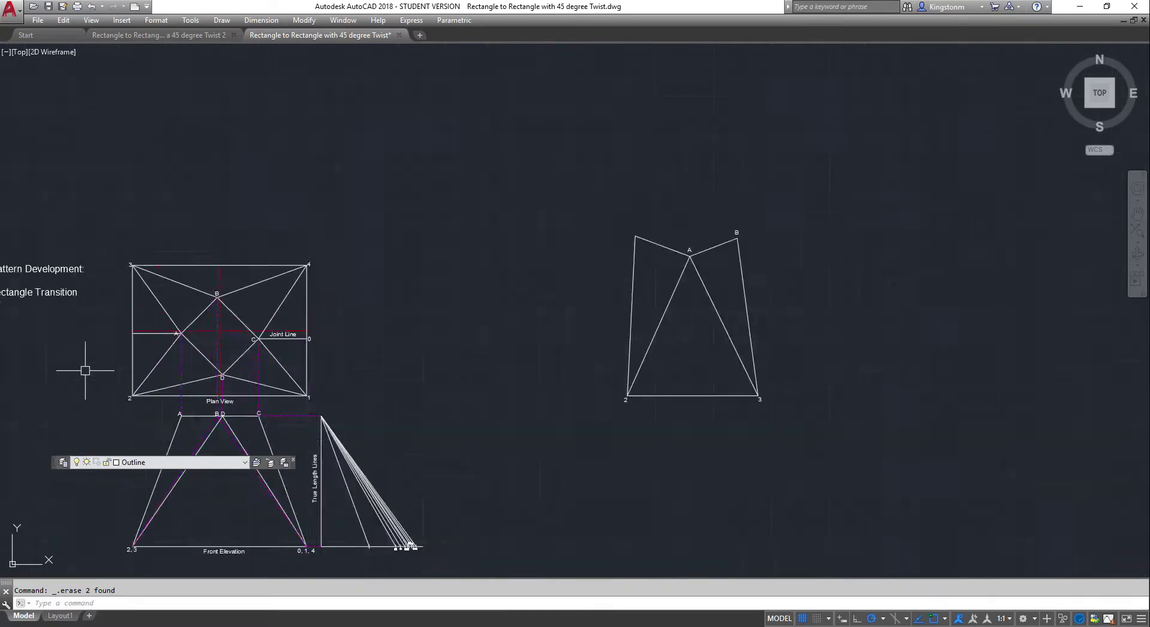
key("Escape")
left_click(645, 403)
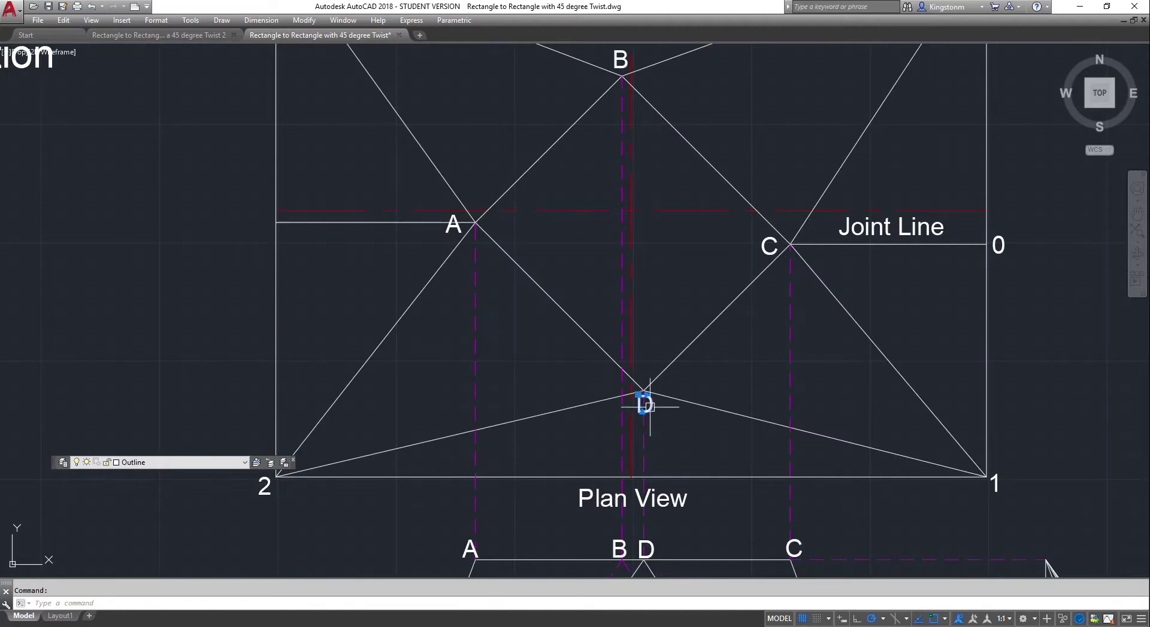
right_click(646, 405)
mouse_move(694, 154)
left_click(803, 167)
key("Escape")
scroll(844, 238, "down", 2)
scroll(847, 239, "down", 4)
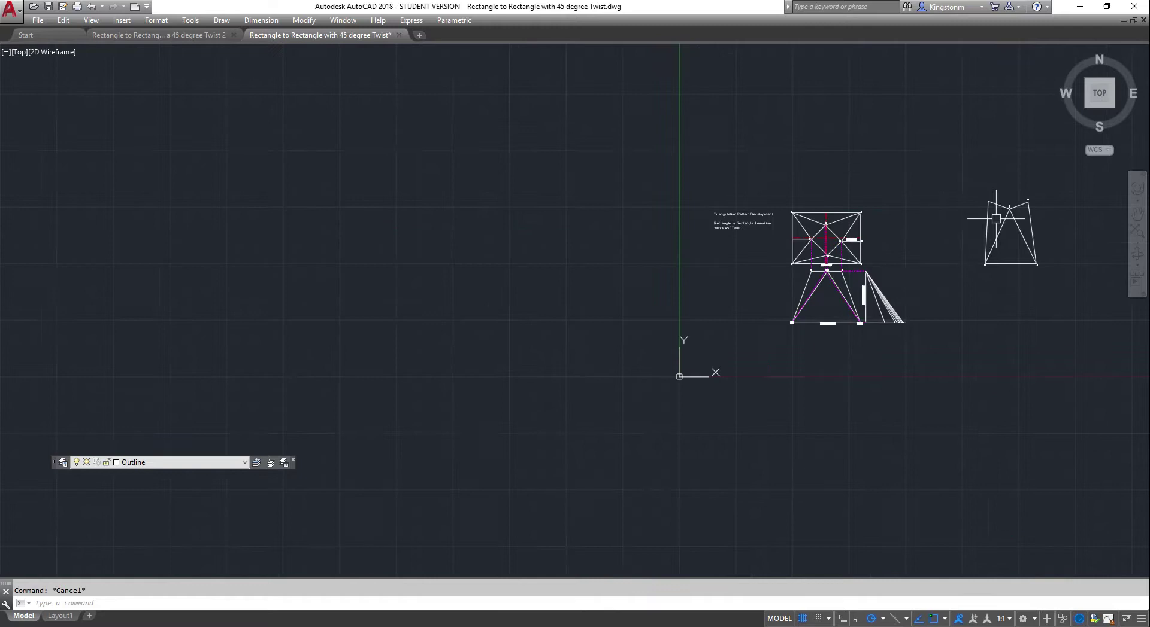
scroll(1033, 195, "up", 3)
right_click(872, 155)
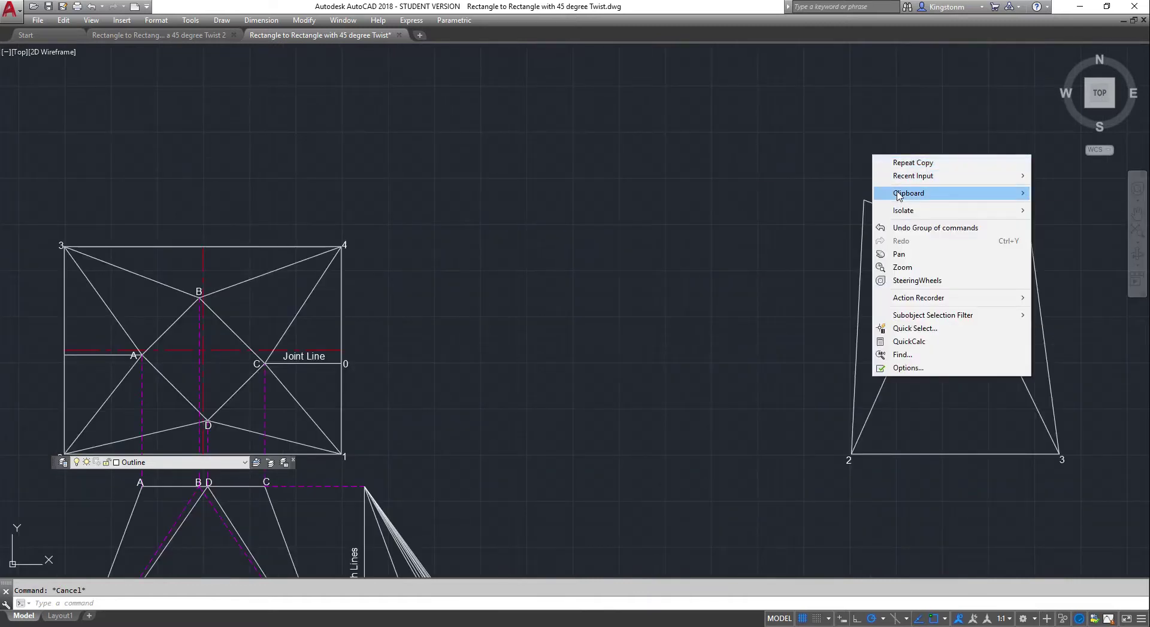
mouse_move(905, 193)
left_click(749, 232)
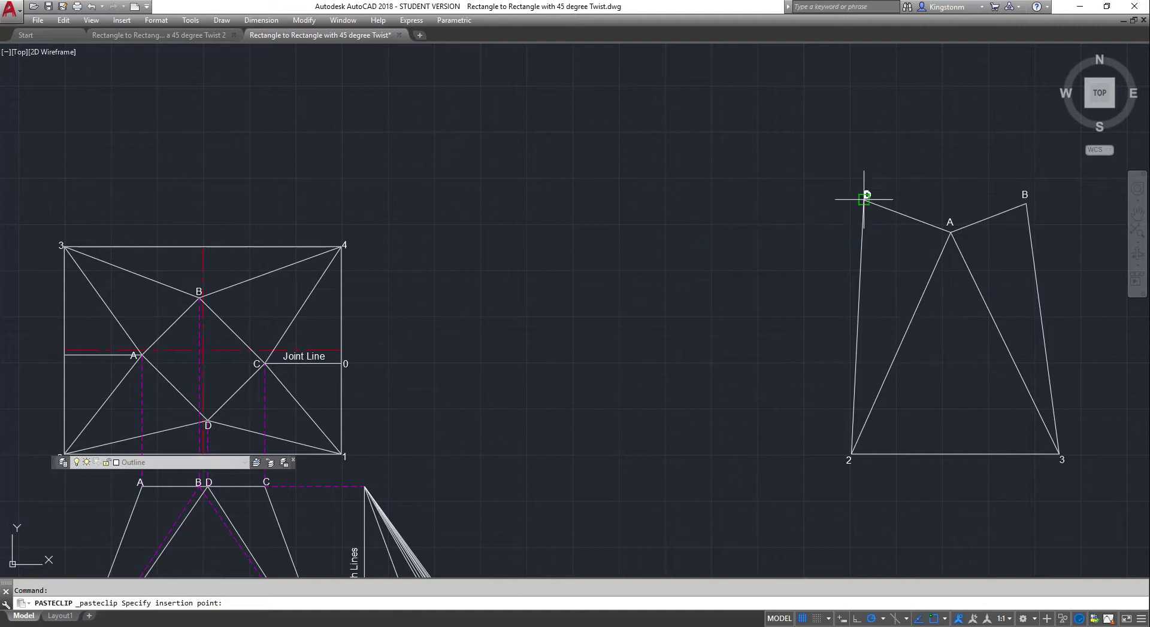
key("Escape")
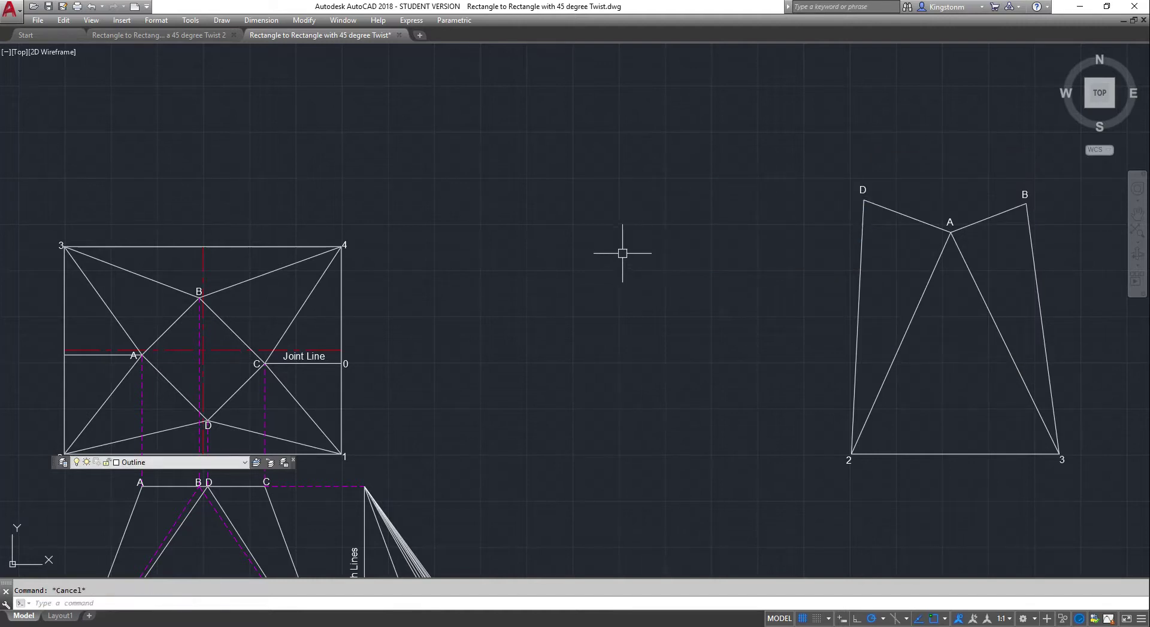
- Examine edges 1-2 and 3-4 of the plan view and check the other open twist drawing
scroll(616, 251, "down", 2)
scroll(358, 386, "up", 2)
left_click(331, 373)
key("Escape")
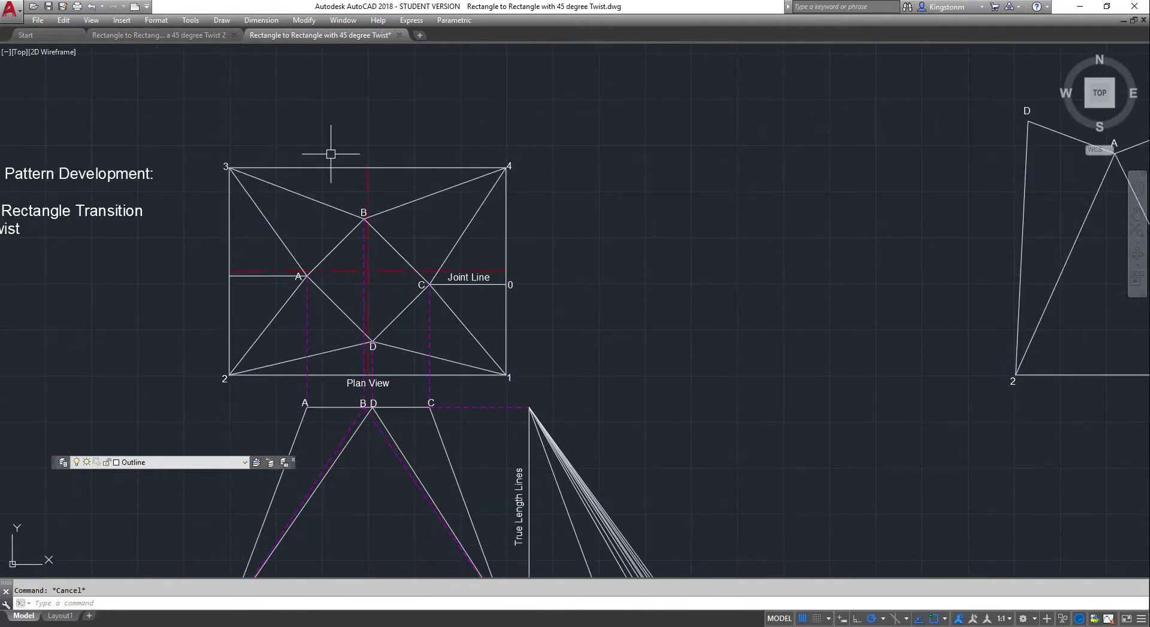
left_click(328, 168)
key("Escape")
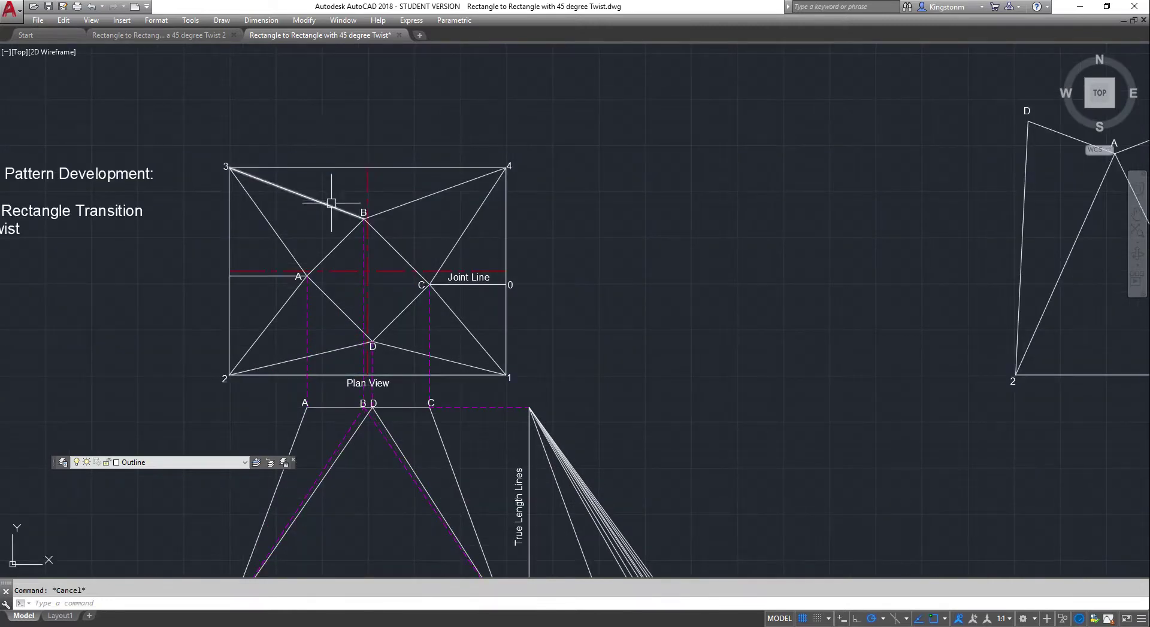
left_click(186, 36)
key("Escape")
left_click(343, 37)
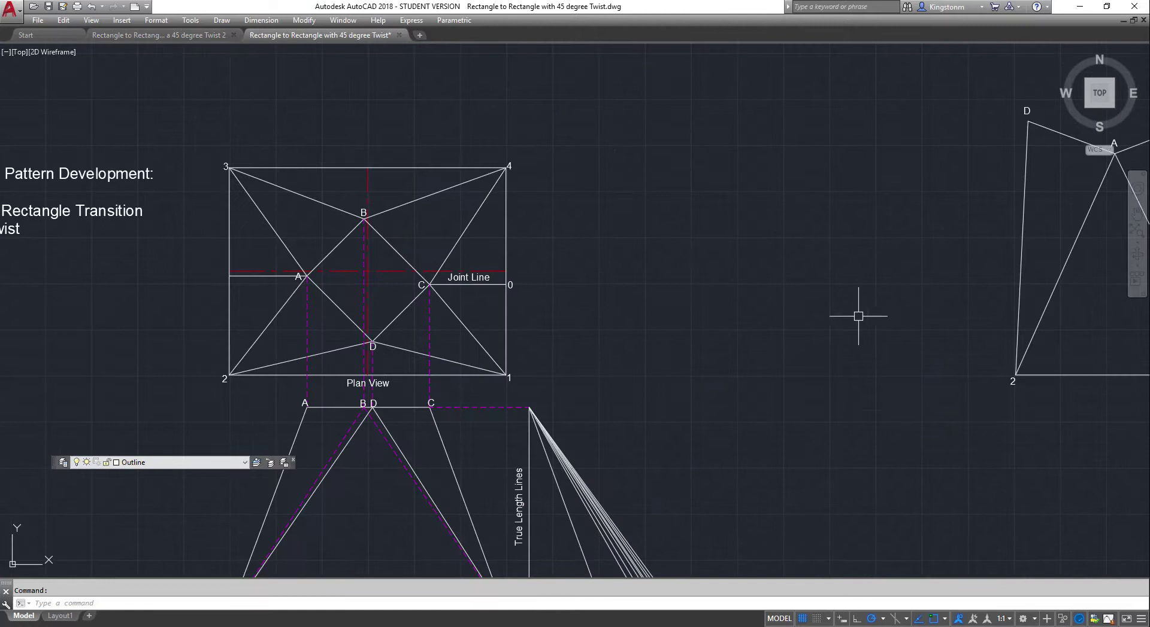
- Draw a circle of radius 300 centred on point 3 of the pattern
scroll(858, 316, "down", 6)
scroll(1035, 334, "up", 5)
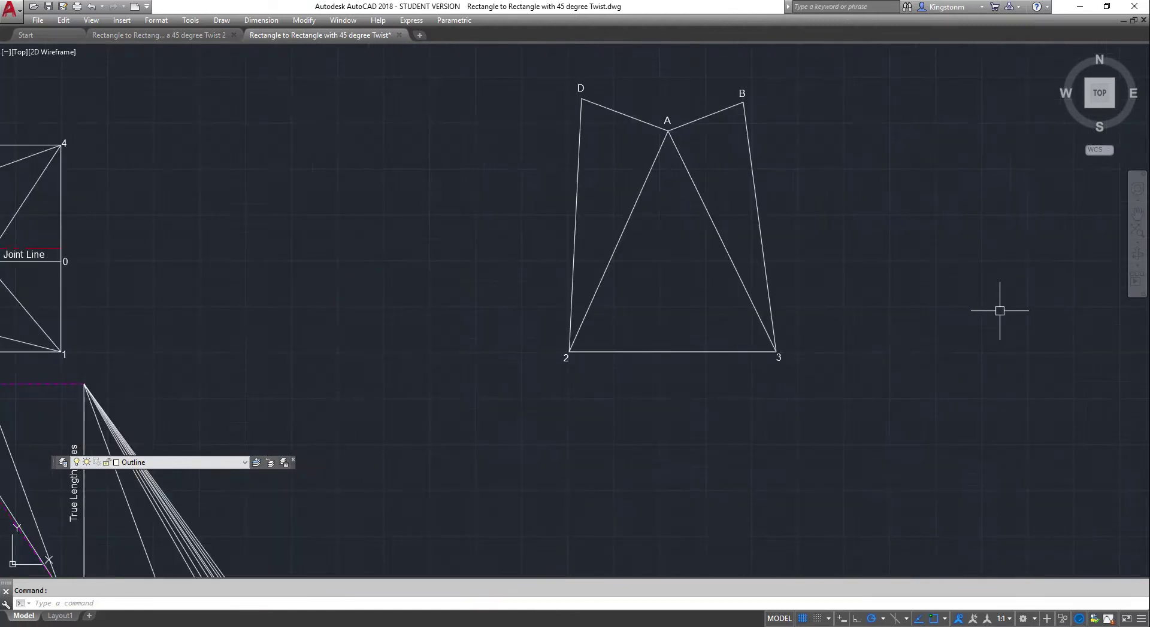
type("c")
key("Return")
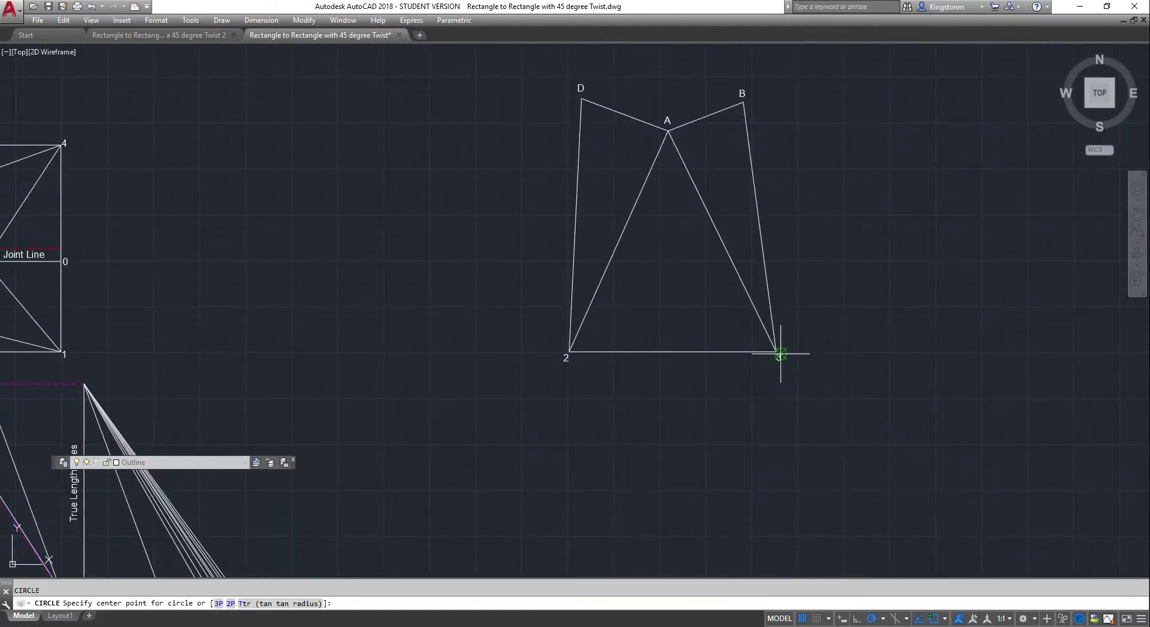
left_click(776, 351)
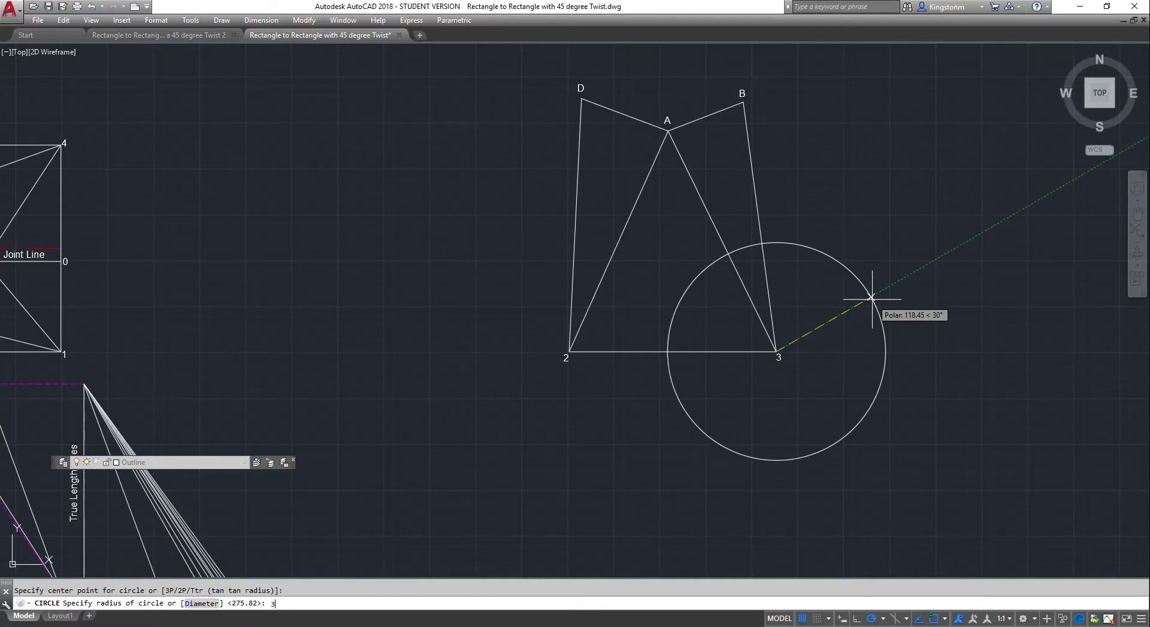
key("Return")
- Draw a second circle of radius 300, centred on point 2 of the pattern
right_click(661, 292)
left_click(668, 295)
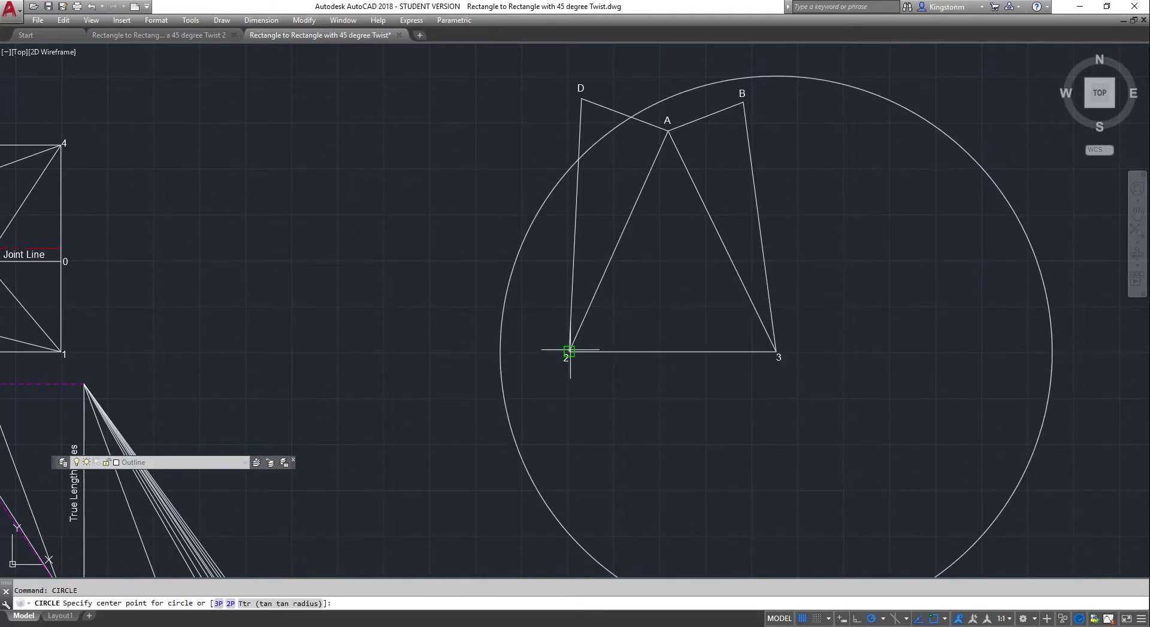
left_click(569, 352)
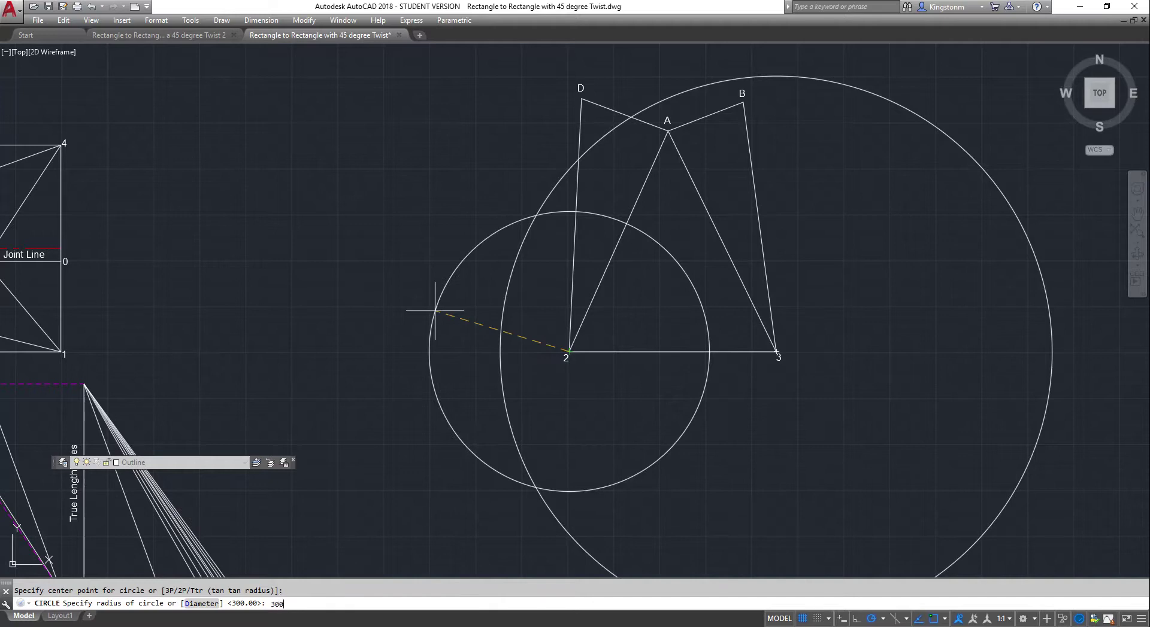
key("Return")
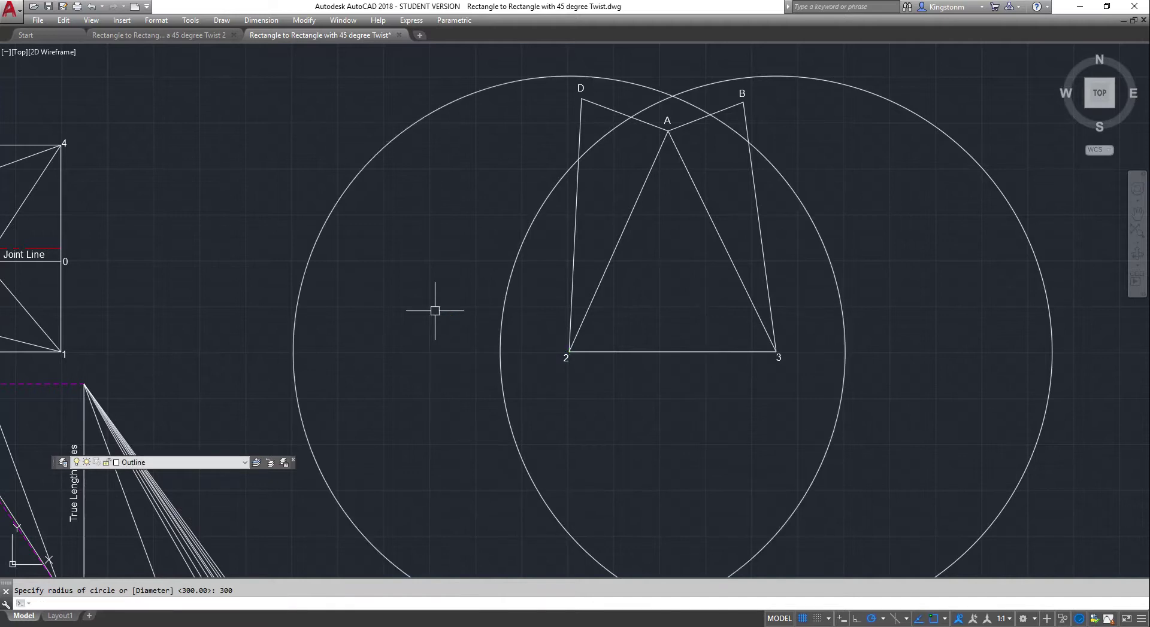
scroll(435, 311, "down", 2)
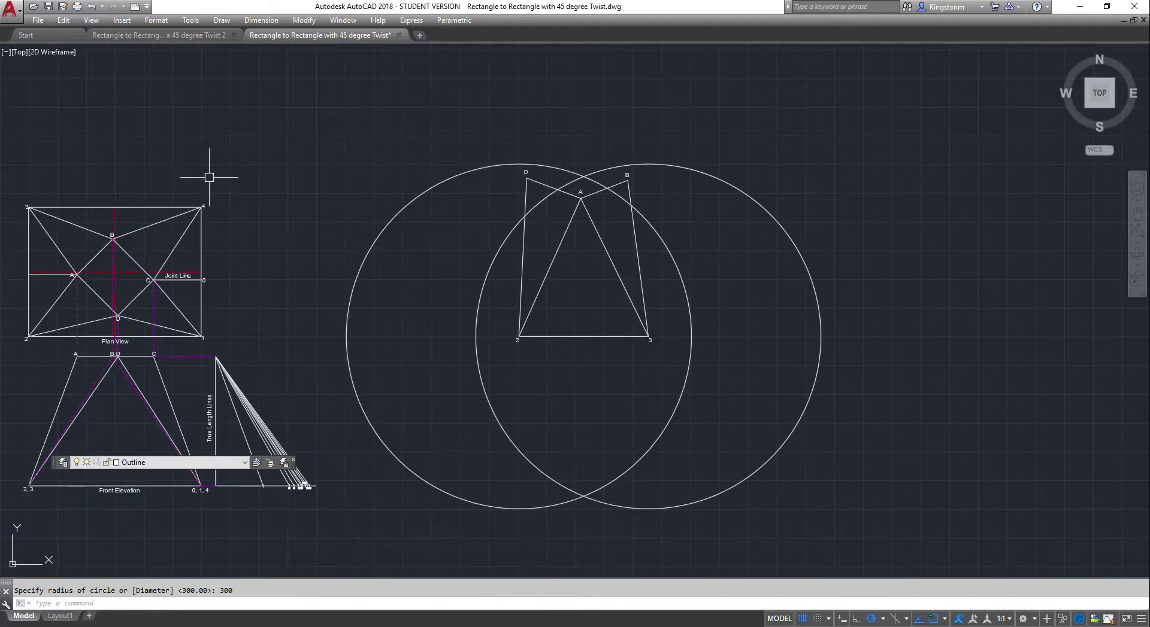
scroll(126, 231, "up", 4)
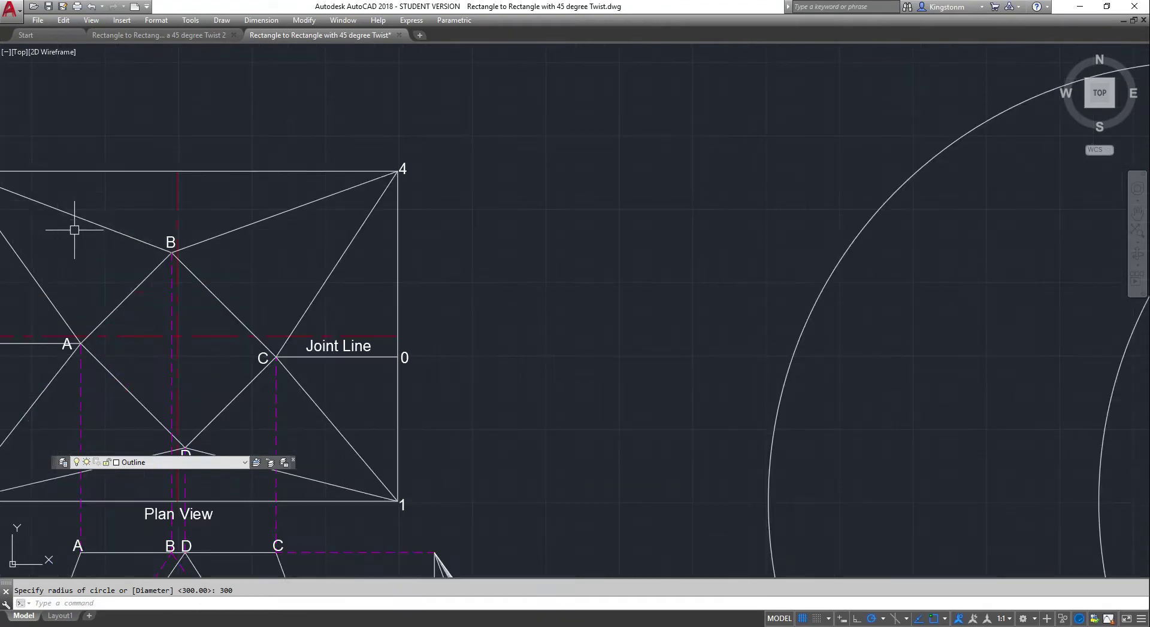
- Examine edge B-4 in the plan view and the radius 300 circle around point 3 of the pattern
left_click(268, 215)
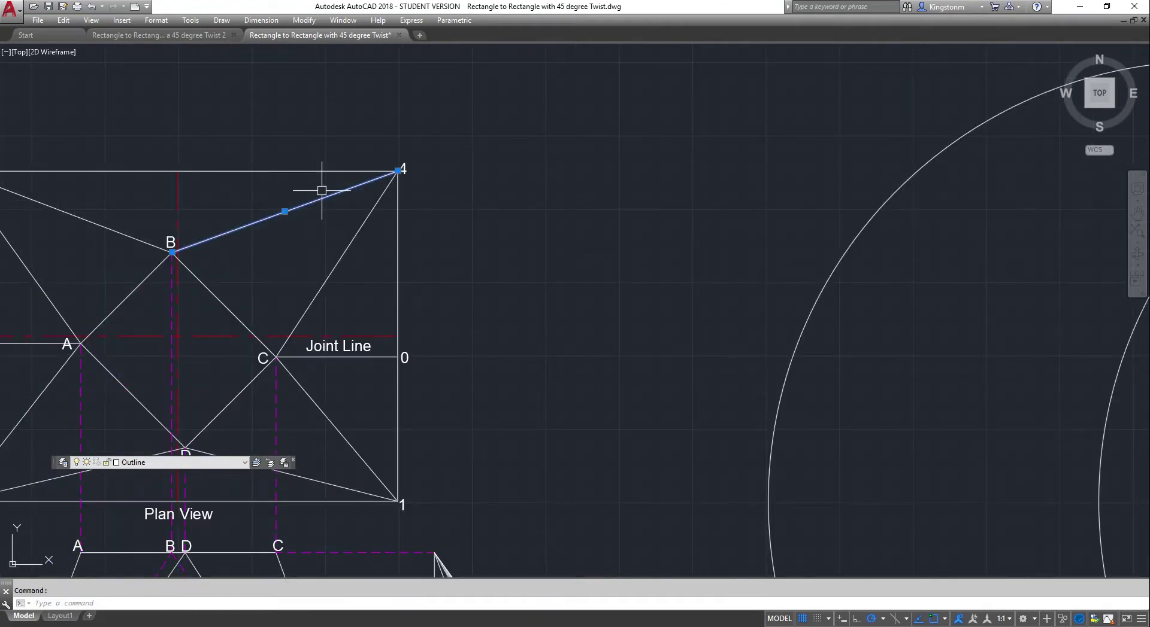
scroll(383, 201, "down", 4)
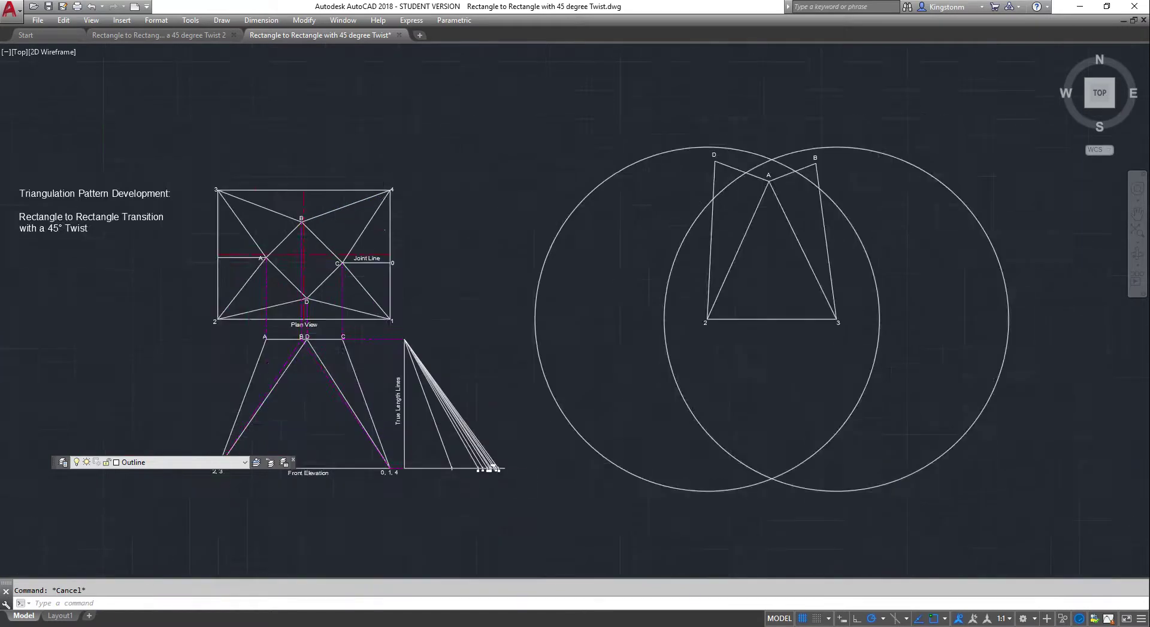
left_click(348, 194)
key("Escape")
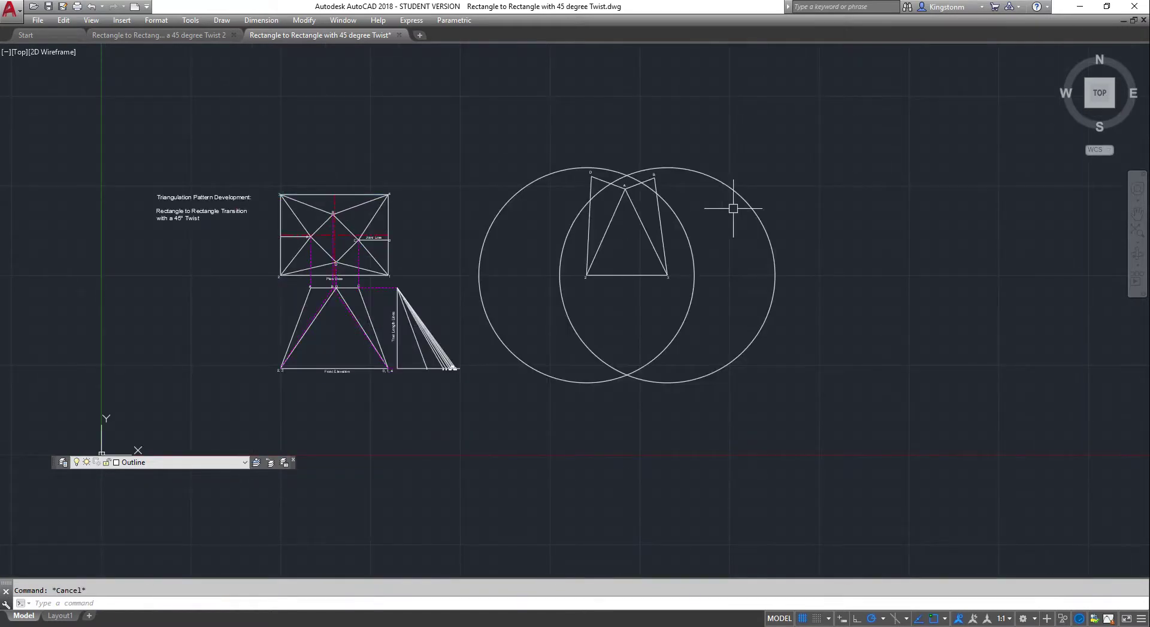
left_click(745, 205)
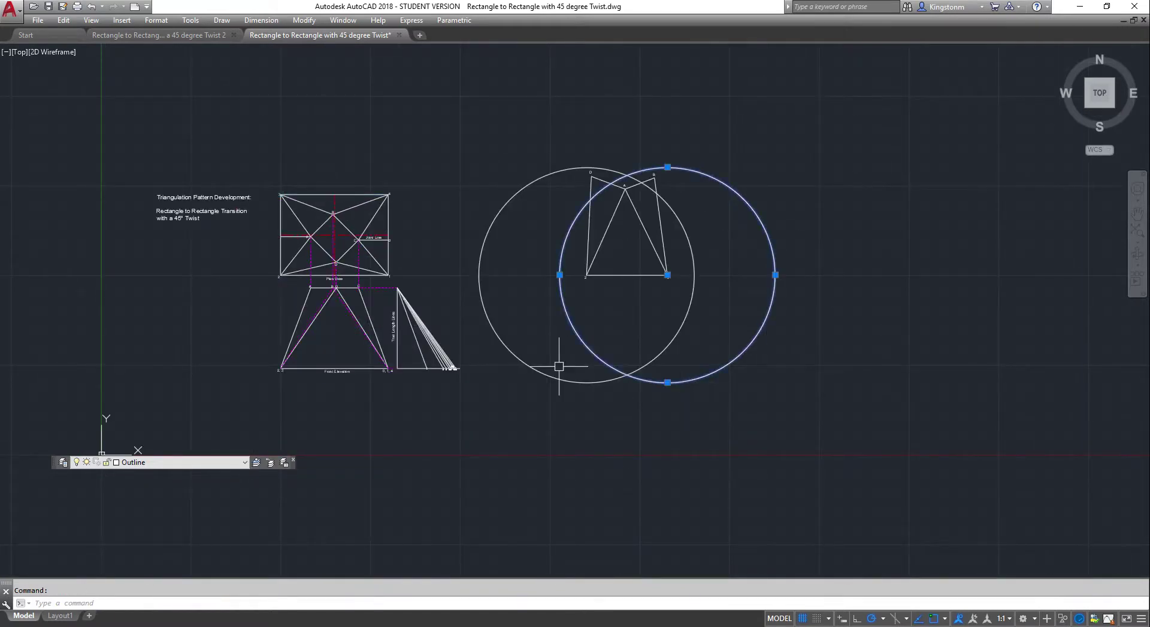
scroll(386, 198, "up", 4)
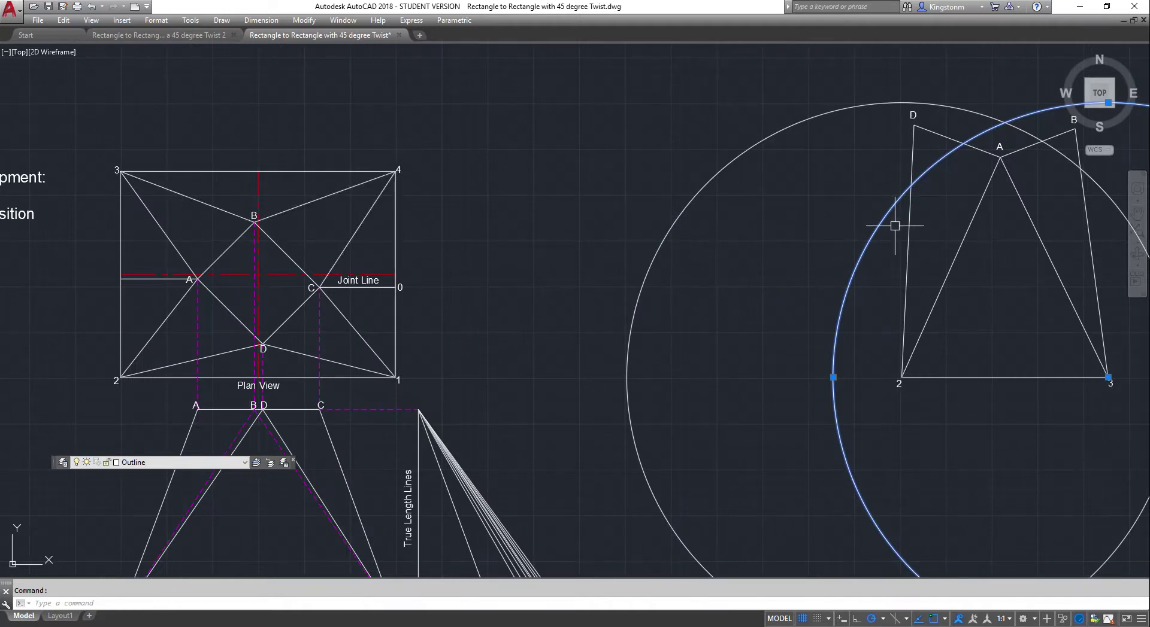
scroll(1065, 128, "down", 6)
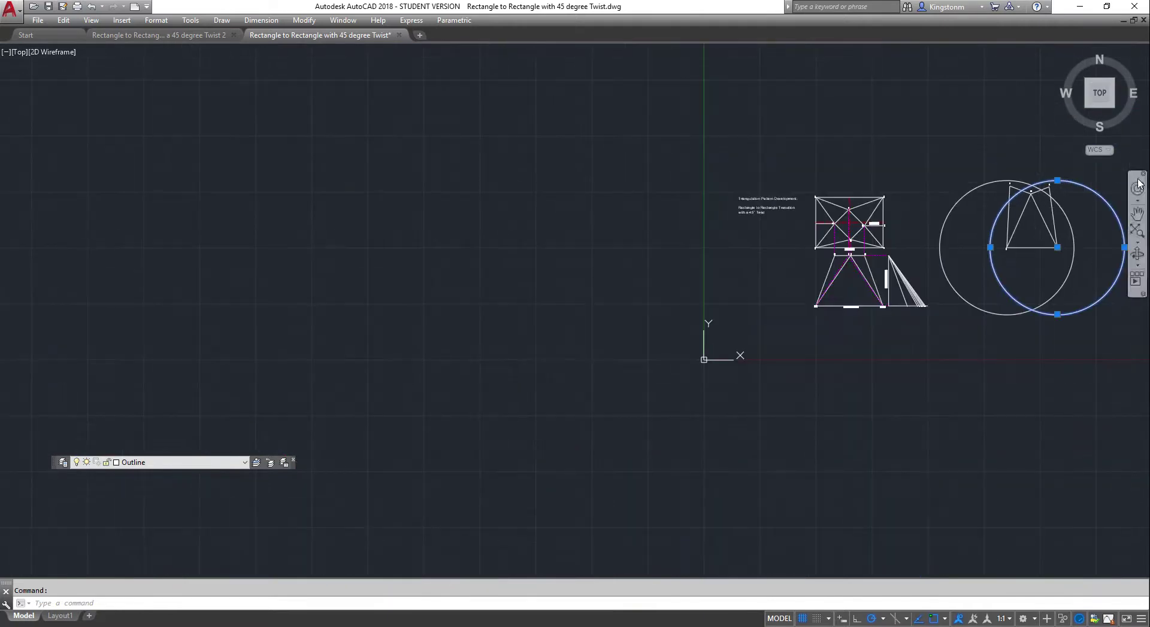
scroll(858, 212, "up", 6)
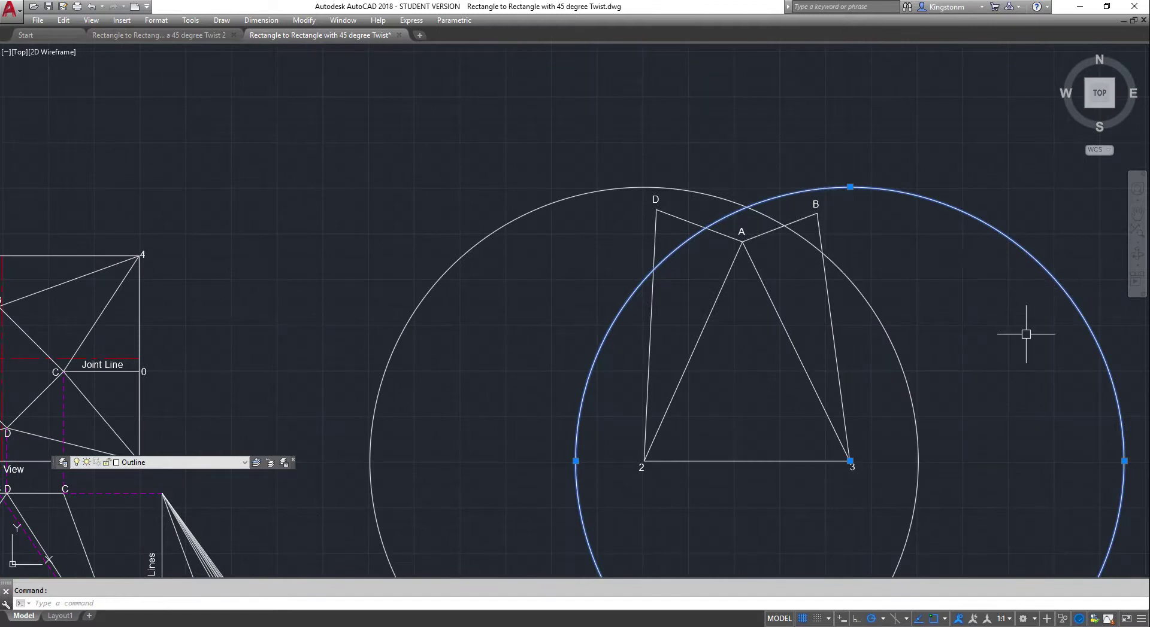
- Look up the length of line B4 in the true length diagram through its properties
scroll(970, 326, "down", 4)
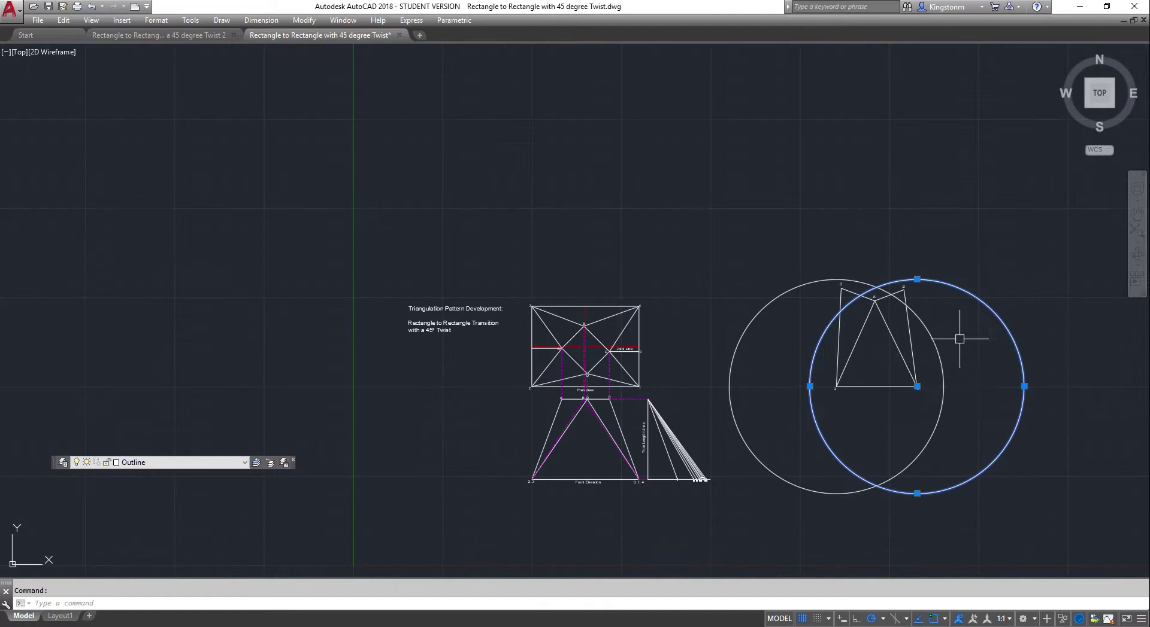
scroll(702, 529, "up", 8)
scroll(702, 529, "up", 2)
scroll(764, 105, "up", 6)
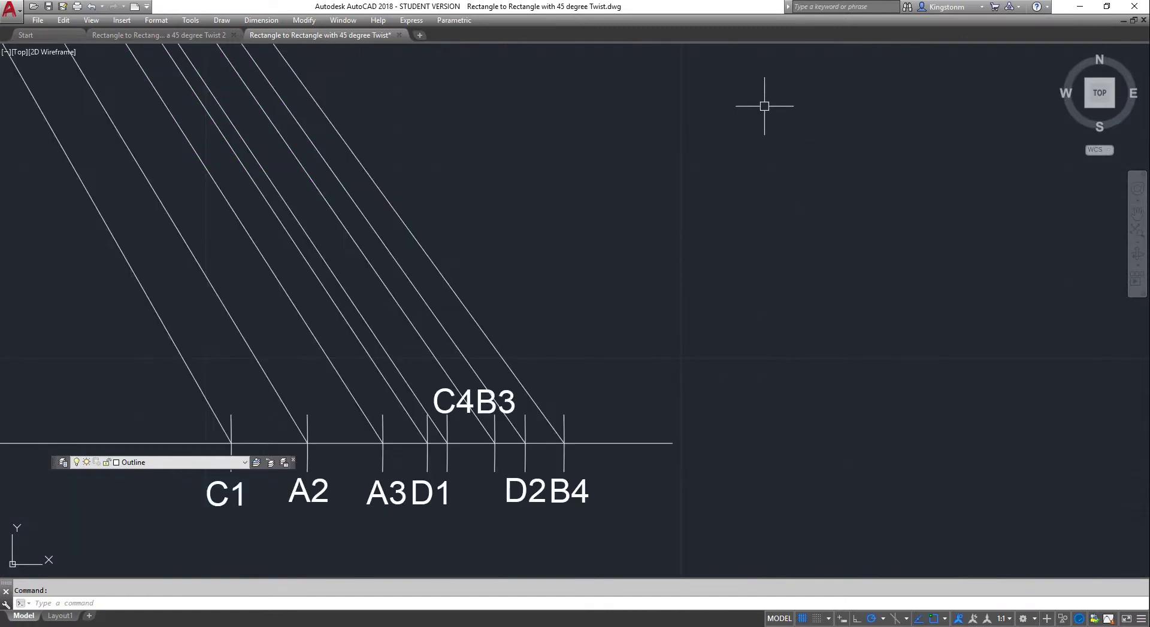
left_click(489, 334)
right_click(490, 334)
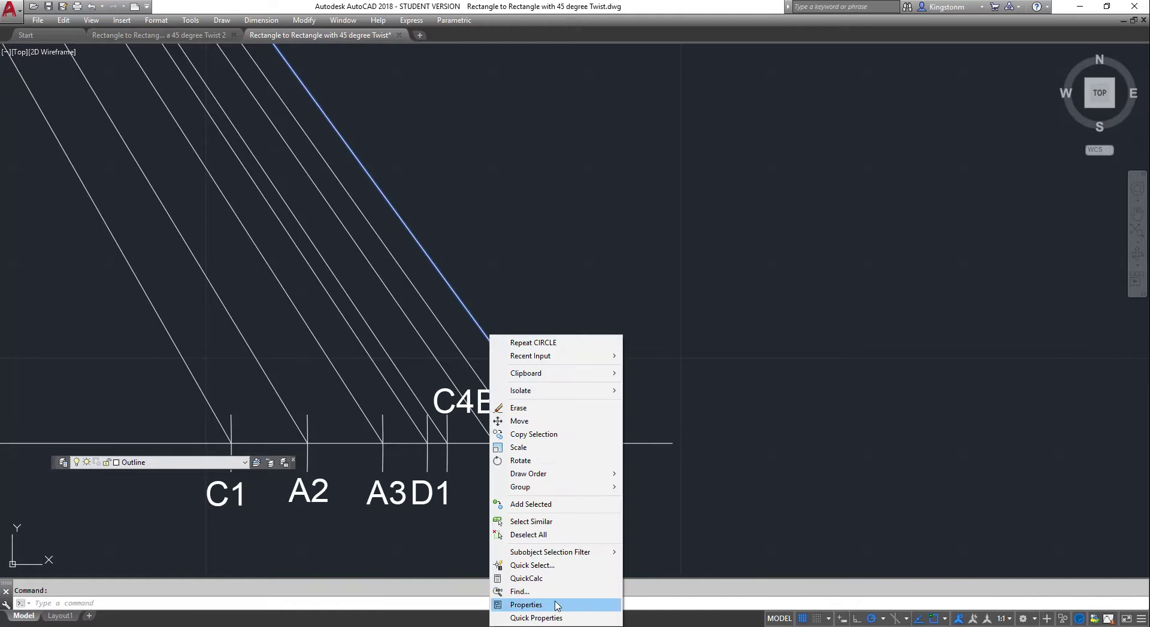
left_click(558, 603)
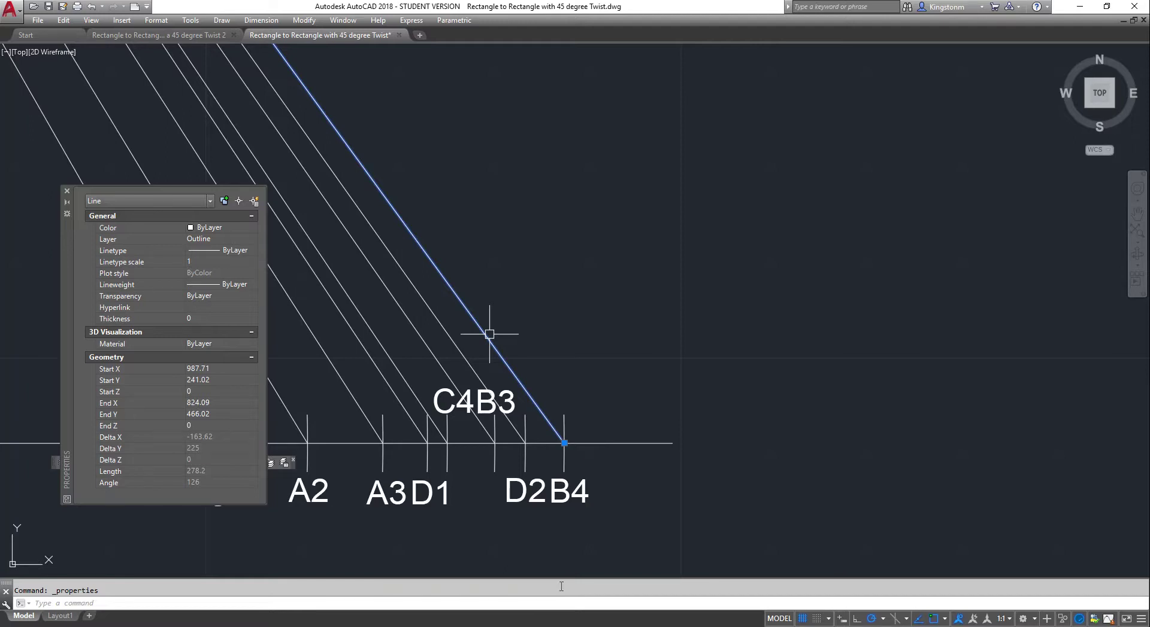
key("Escape")
- Draw a circle of radius 278.2 centred on point B of the pattern
scroll(662, 546, "down", 8)
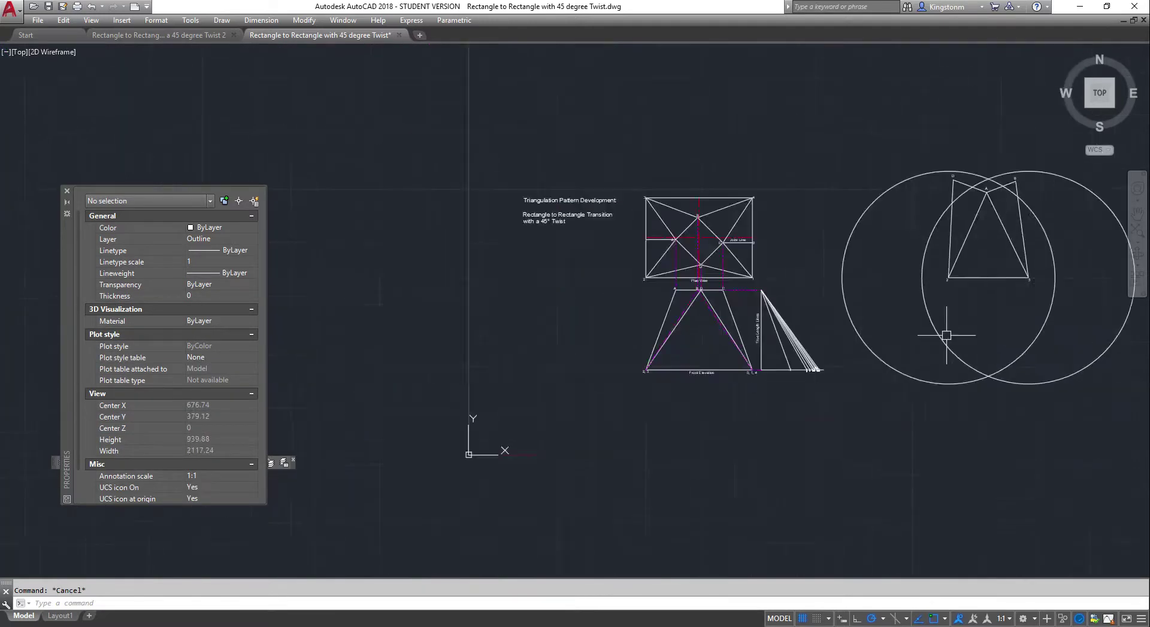
scroll(987, 322, "up", 10)
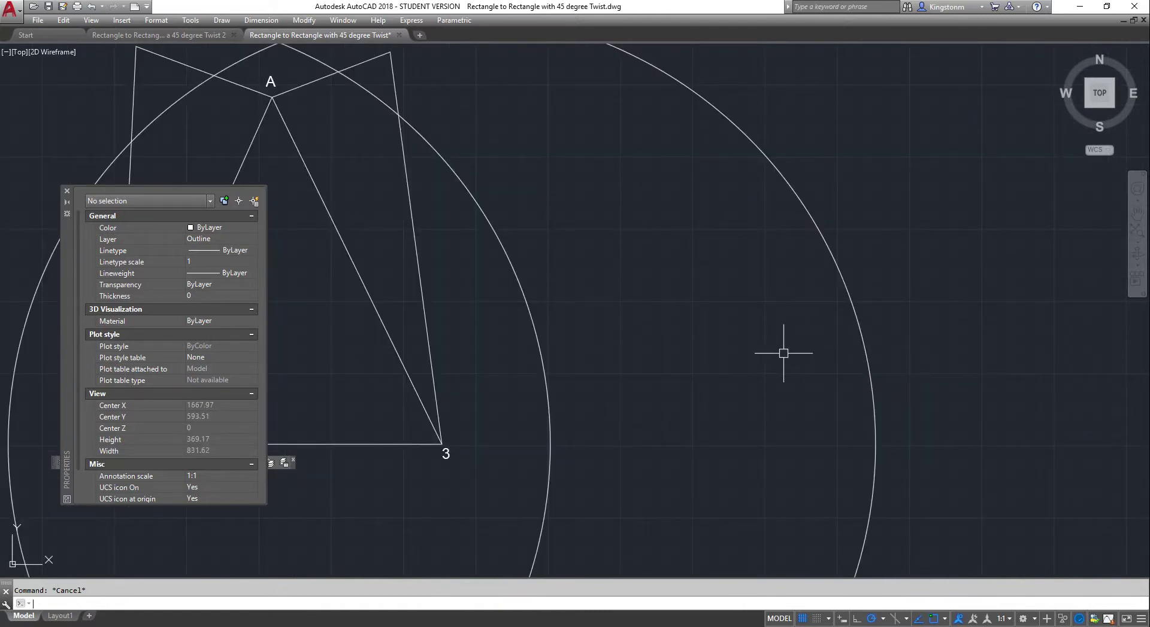
type("c")
key("Return")
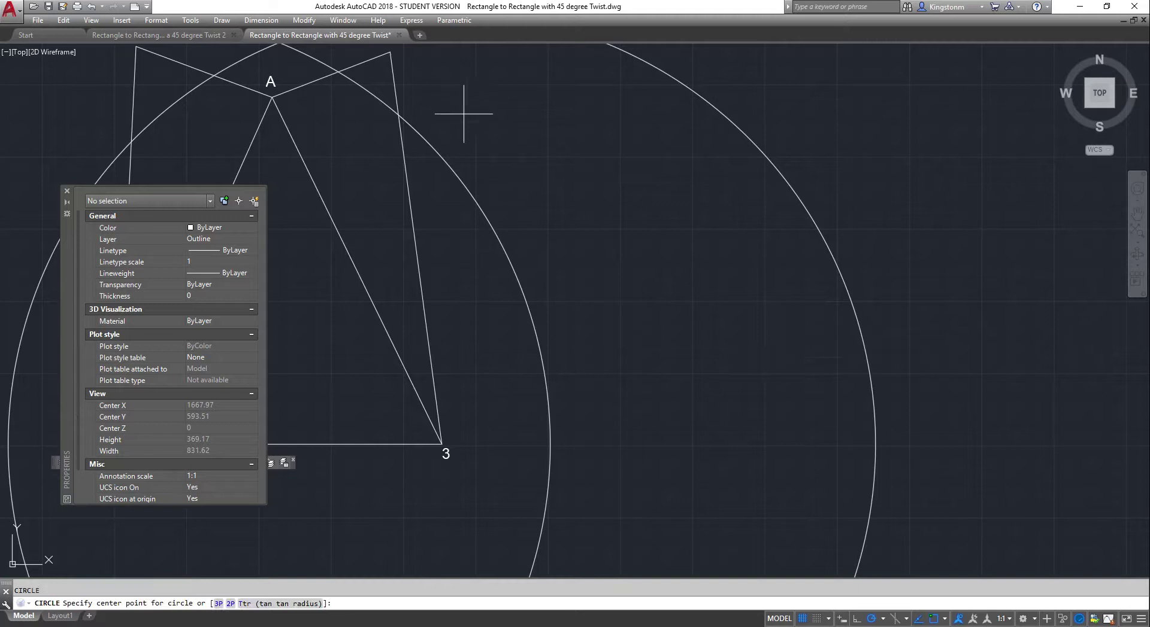
left_click(390, 52)
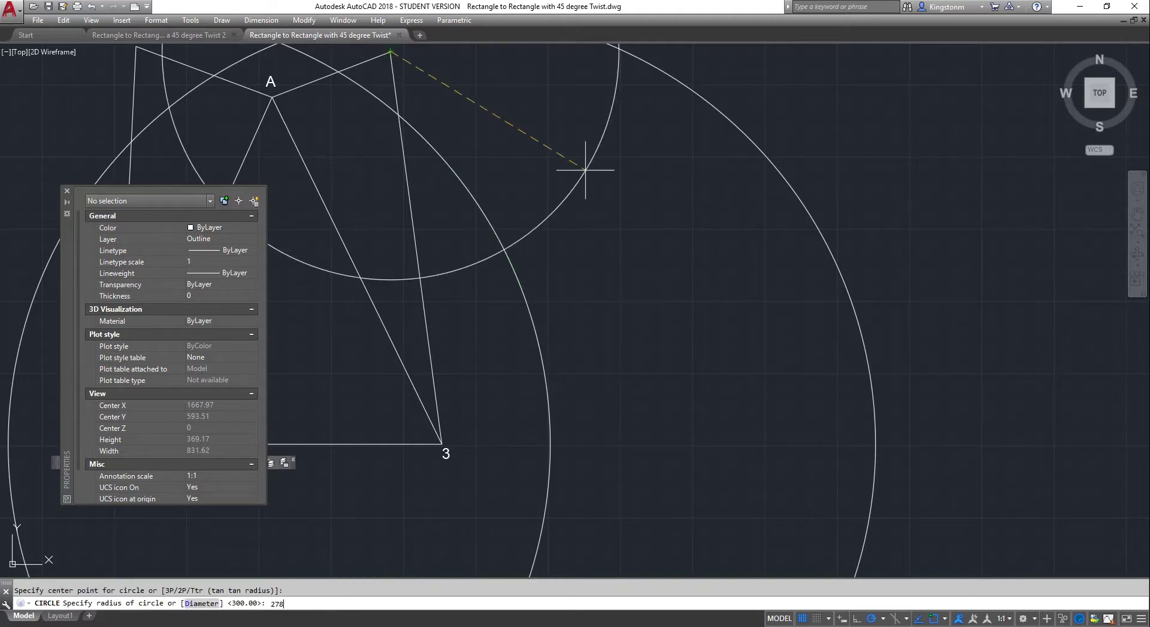
key("Return")
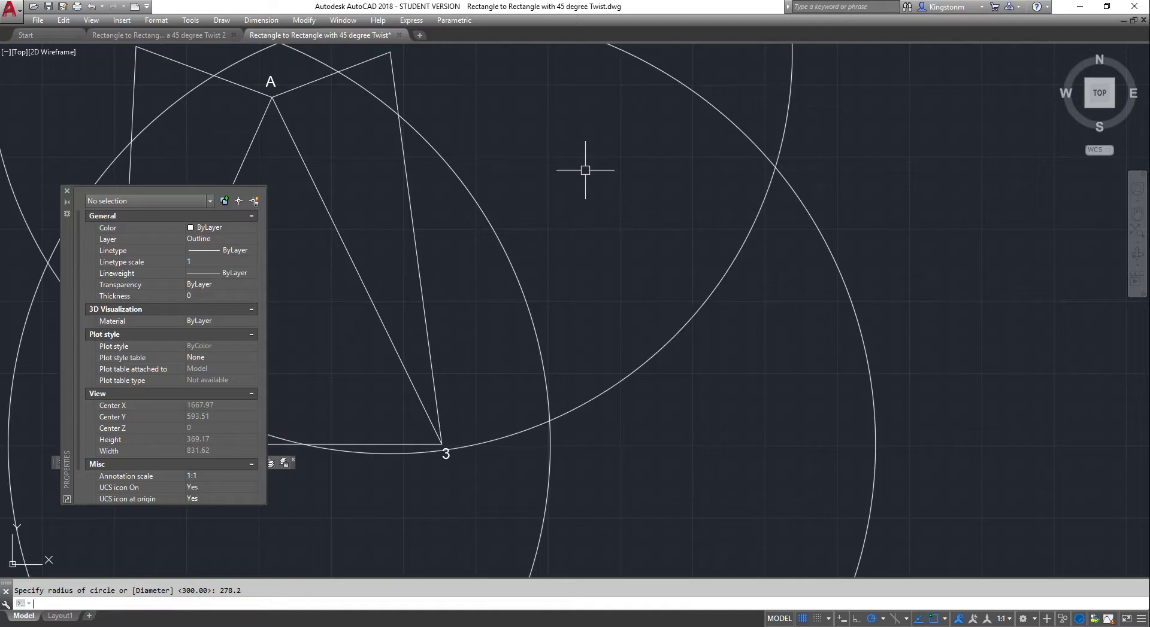
- Draw lines from point 3 to the outer intersection of its circle with B's circle, and on to point B
type("line")
key("Return")
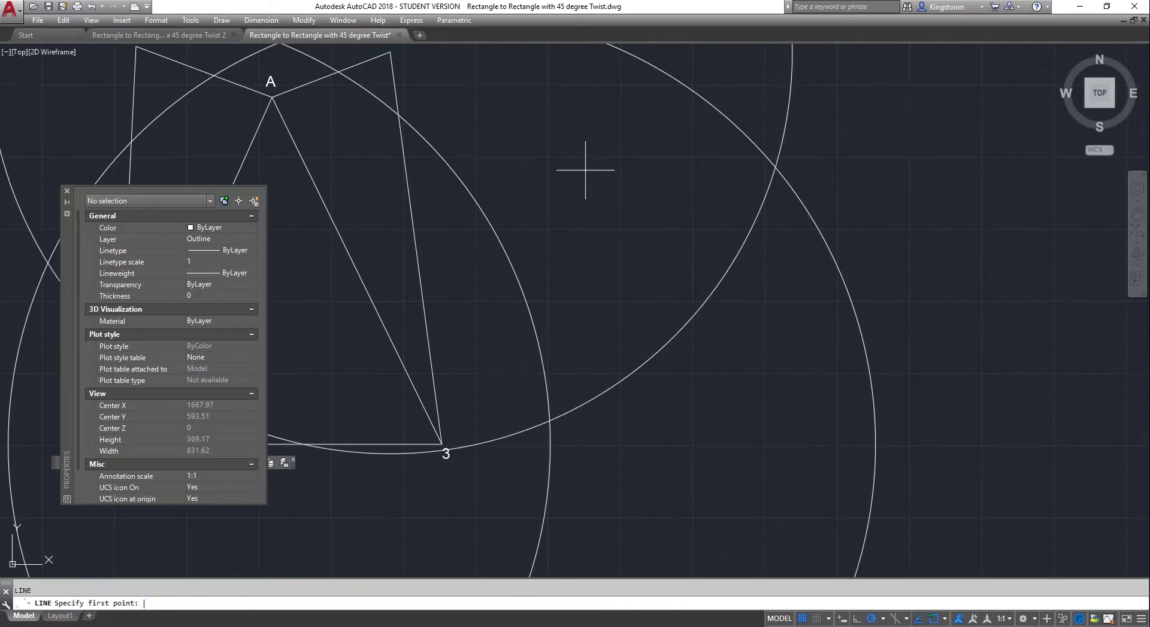
left_click(442, 444)
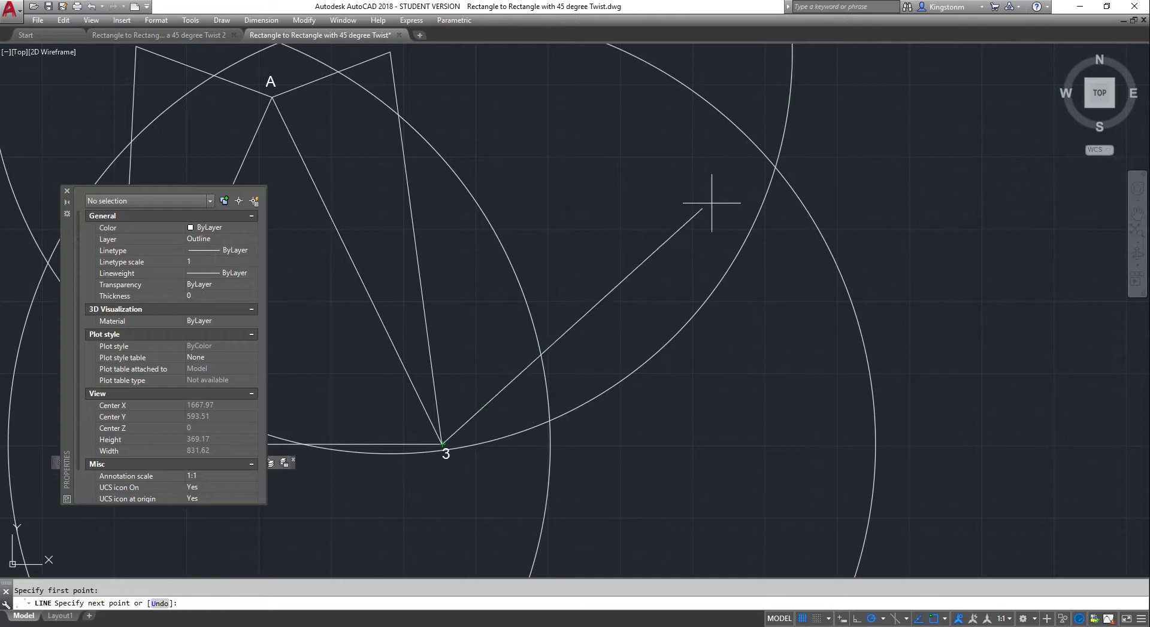
left_click(772, 169)
scroll(774, 169, "down", 4)
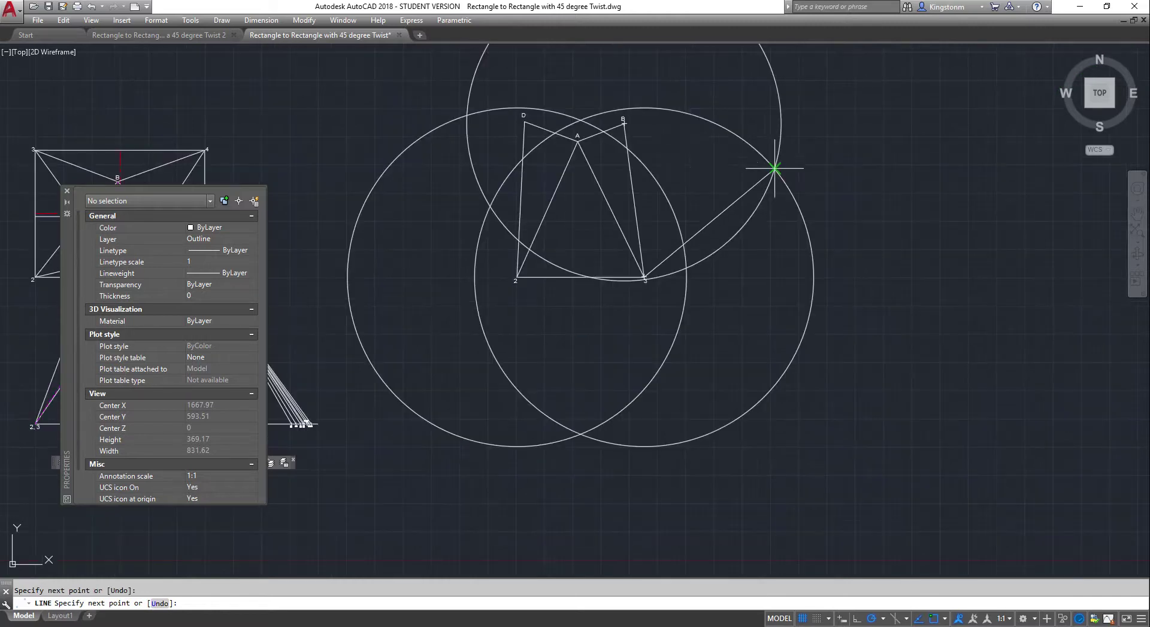
left_click(624, 127)
scroll(624, 127, "up", 4)
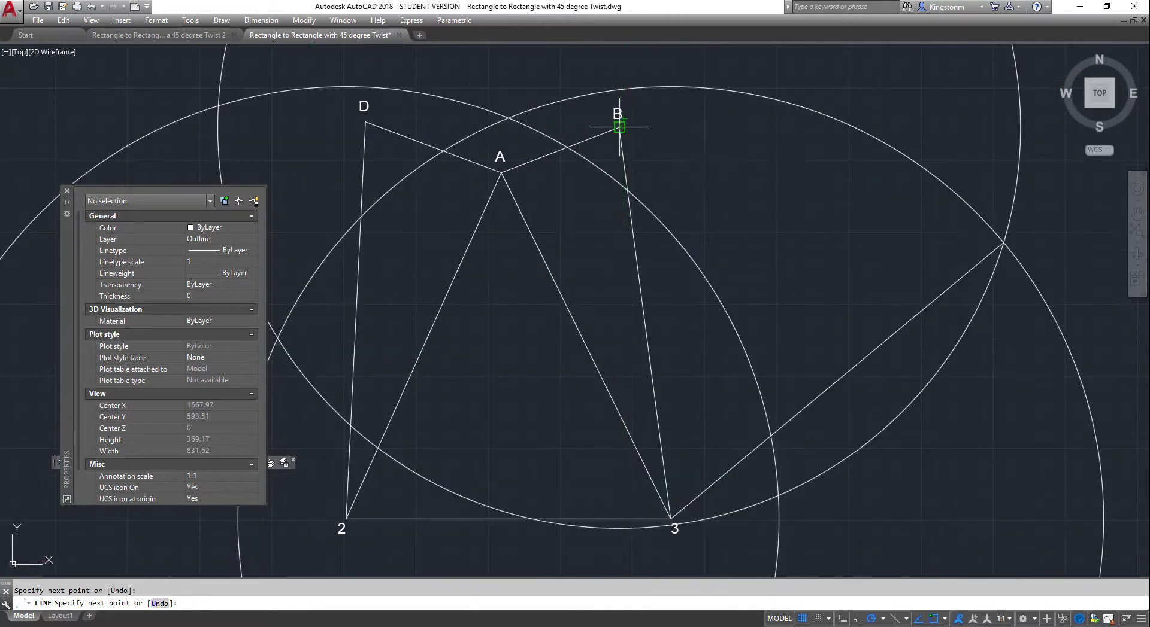
key("Escape")
- Delete the construction circles centred on B and 3, and close the properties display
left_click(1017, 192)
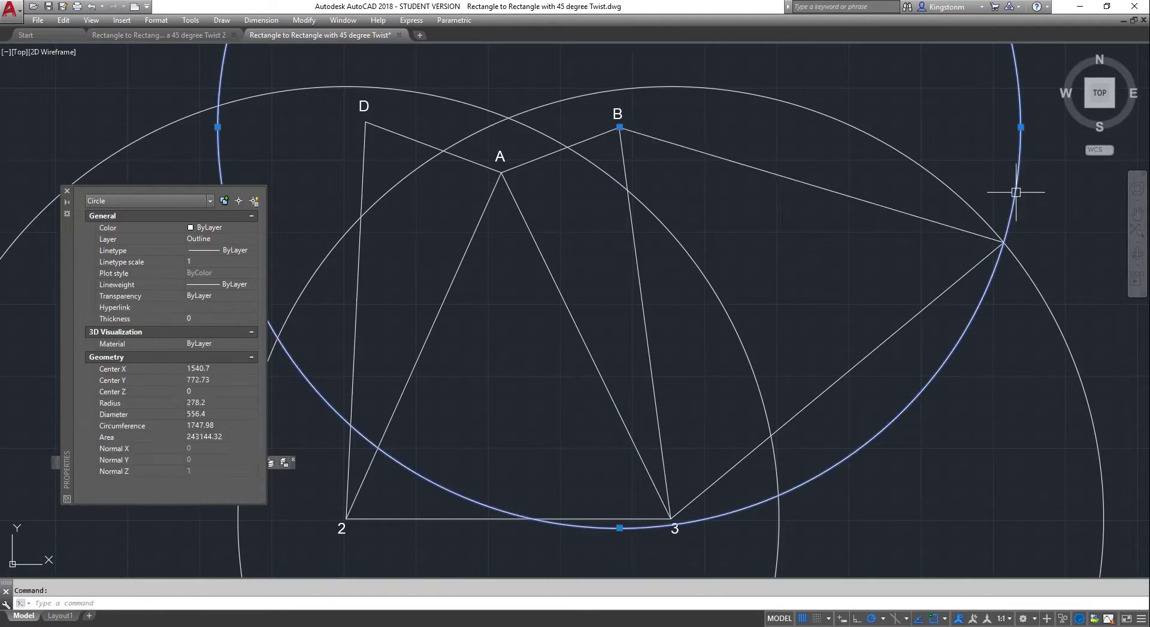
left_click(971, 200)
key("Delete")
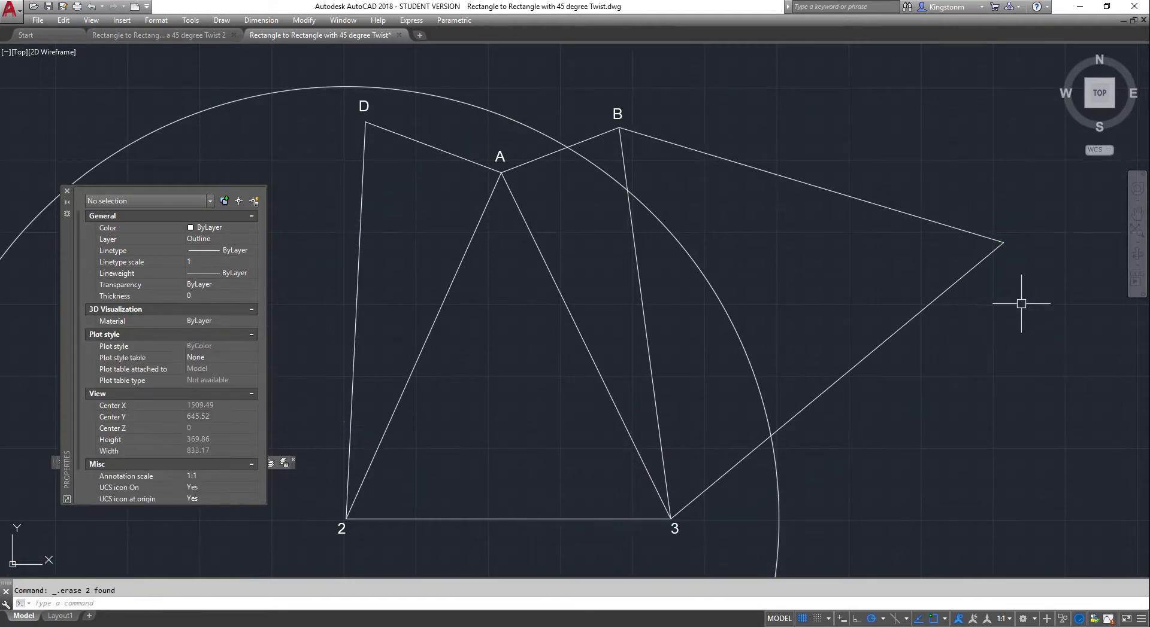
left_click(67, 192)
- Copy the label 4 from the corner of the plan view to the clipboard
scroll(83, 185, "down", 8)
scroll(42, 198, "up", 10)
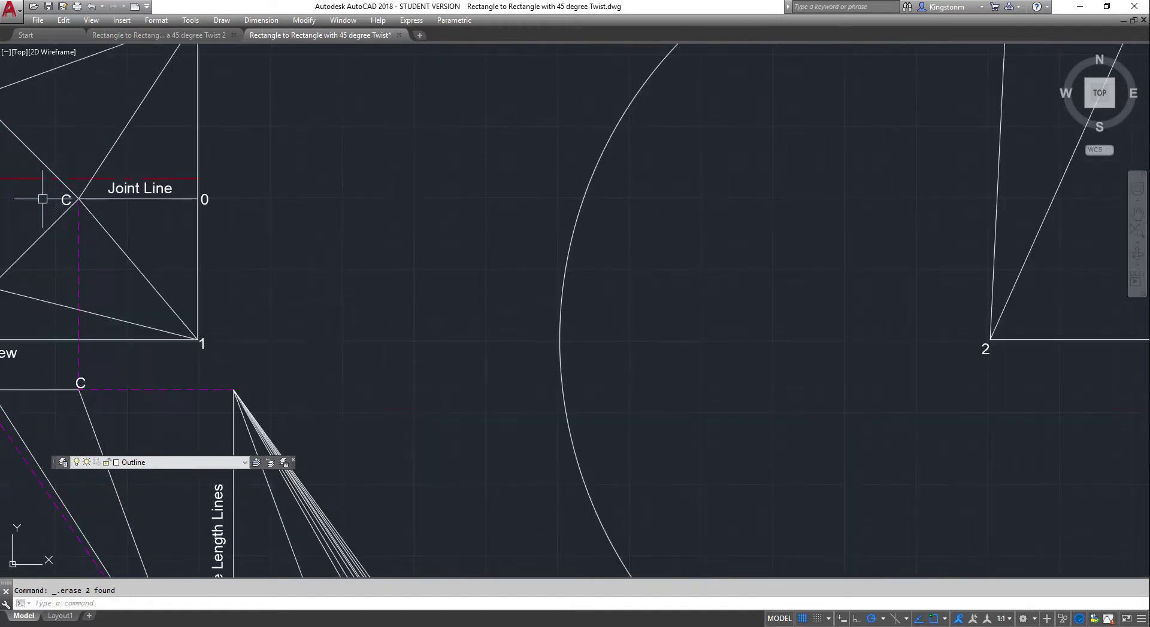
scroll(42, 199, "down", 5)
key("Escape")
scroll(78, 105, "up", 6)
left_click(292, 173)
right_click(292, 172)
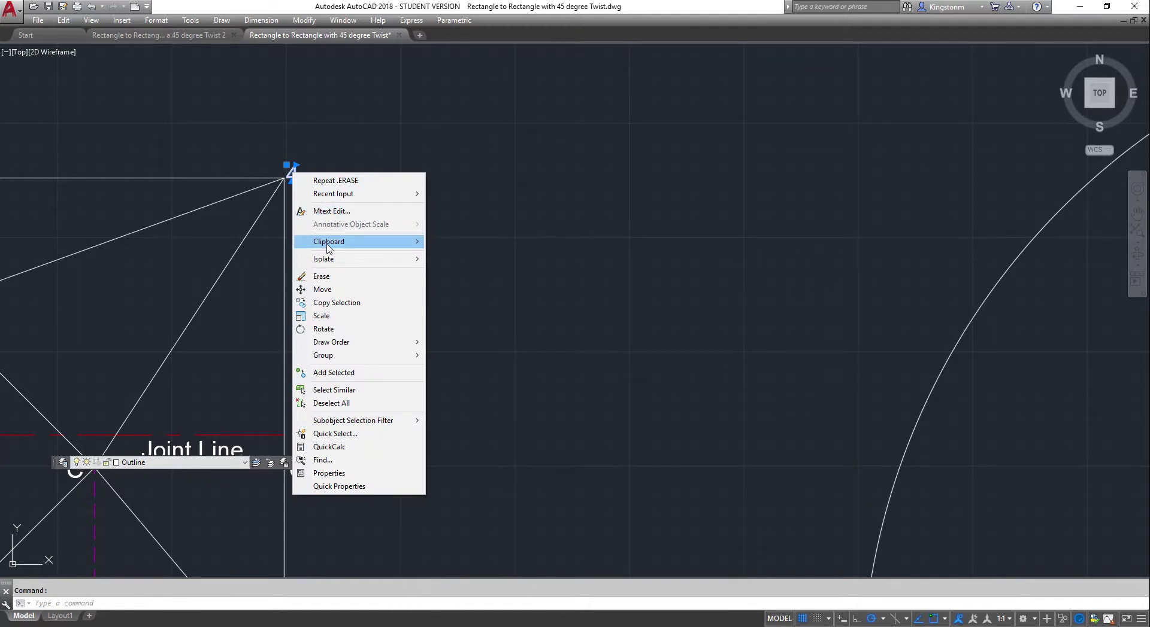
mouse_move(328, 247)
left_click(455, 255)
- Paste the label 4 beside the new outer apex of the triangle on B-3 in the pattern
scroll(455, 254, "down", 8)
scroll(583, 249, "up", 8)
key("Escape")
right_click(579, 221)
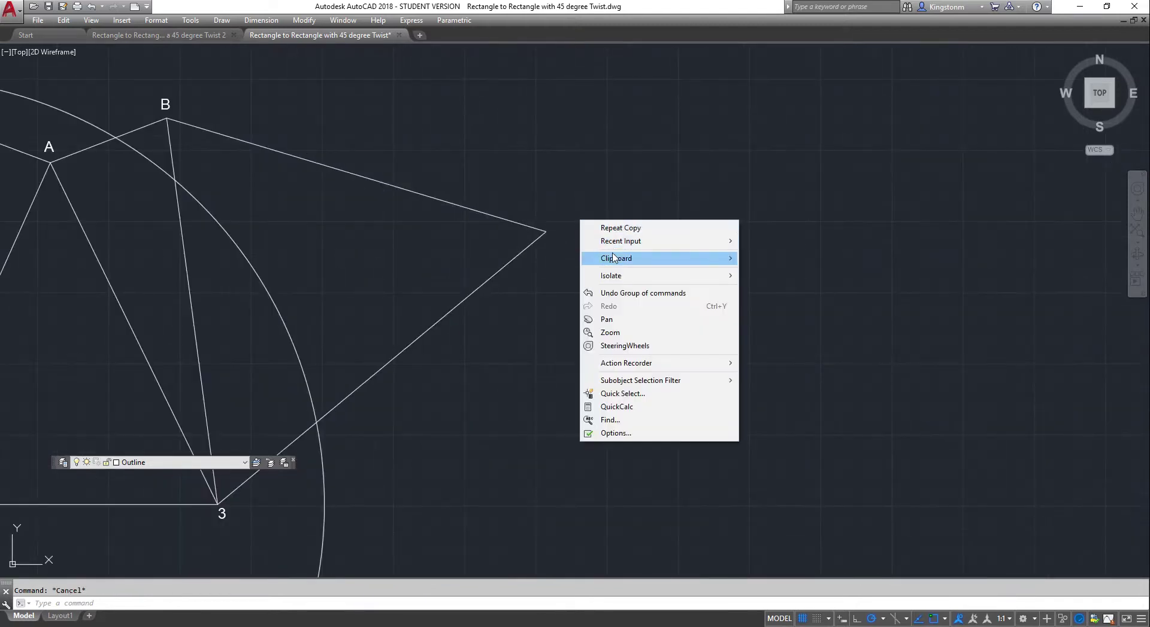
mouse_move(614, 258)
left_click(762, 297)
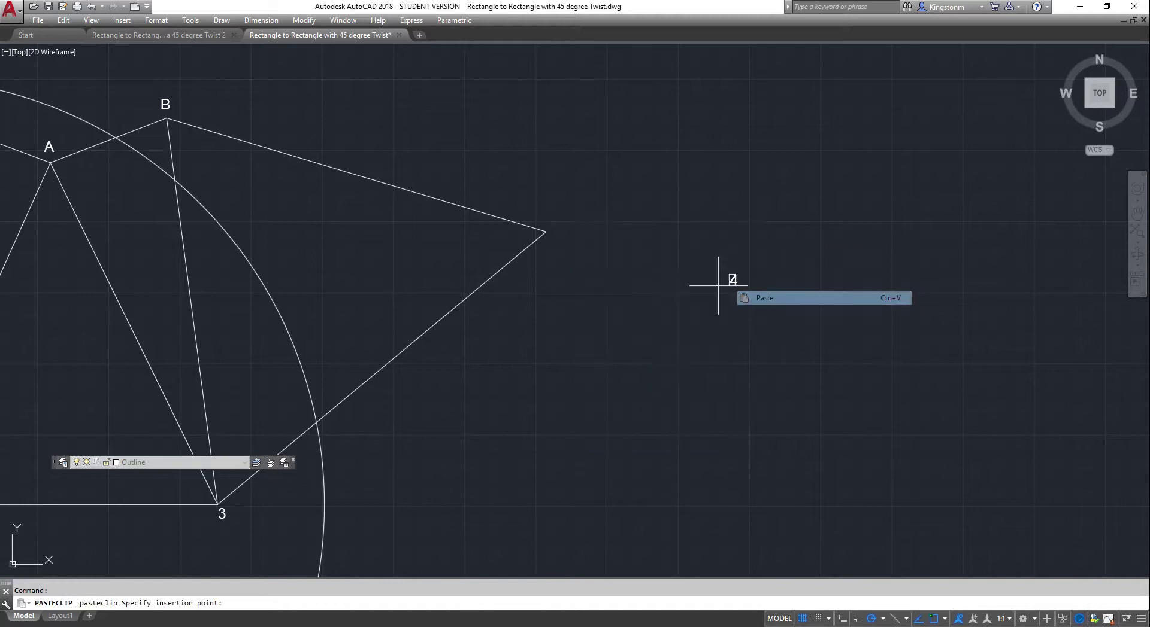
left_click(547, 235)
key("Escape")
- Examine edge D-1 in the plan view and the remaining circle around point 2 of the pattern
scroll(459, 237, "down", 5)
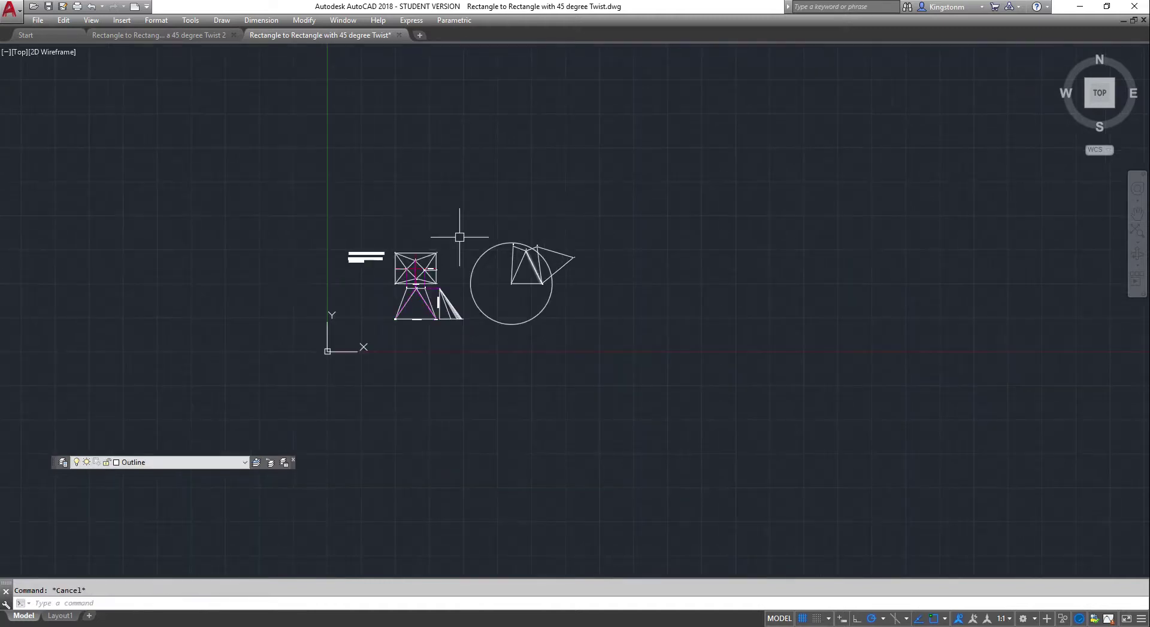
scroll(459, 237, "up", 6)
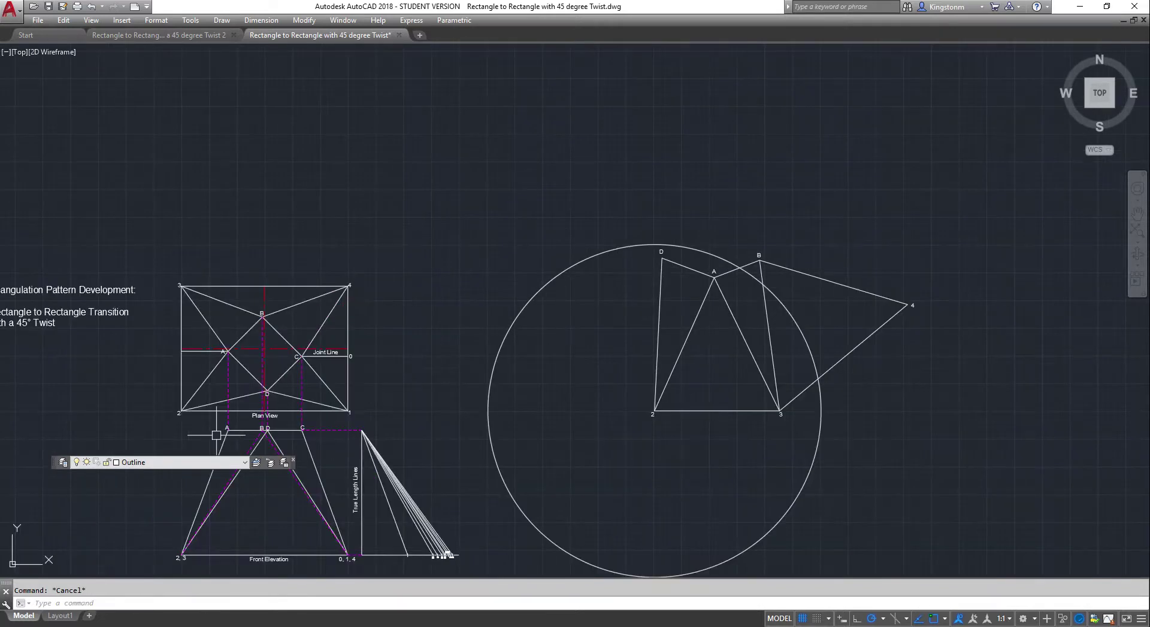
scroll(222, 419, "up", 4)
scroll(225, 410, "down", 2)
left_click(982, 150)
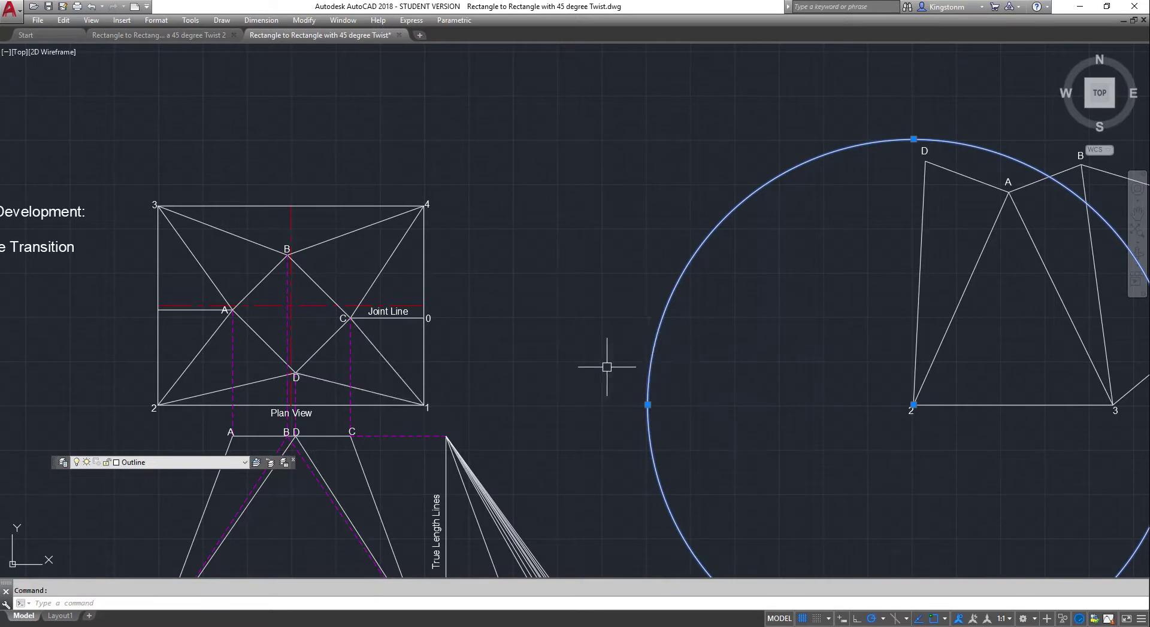
key("Escape")
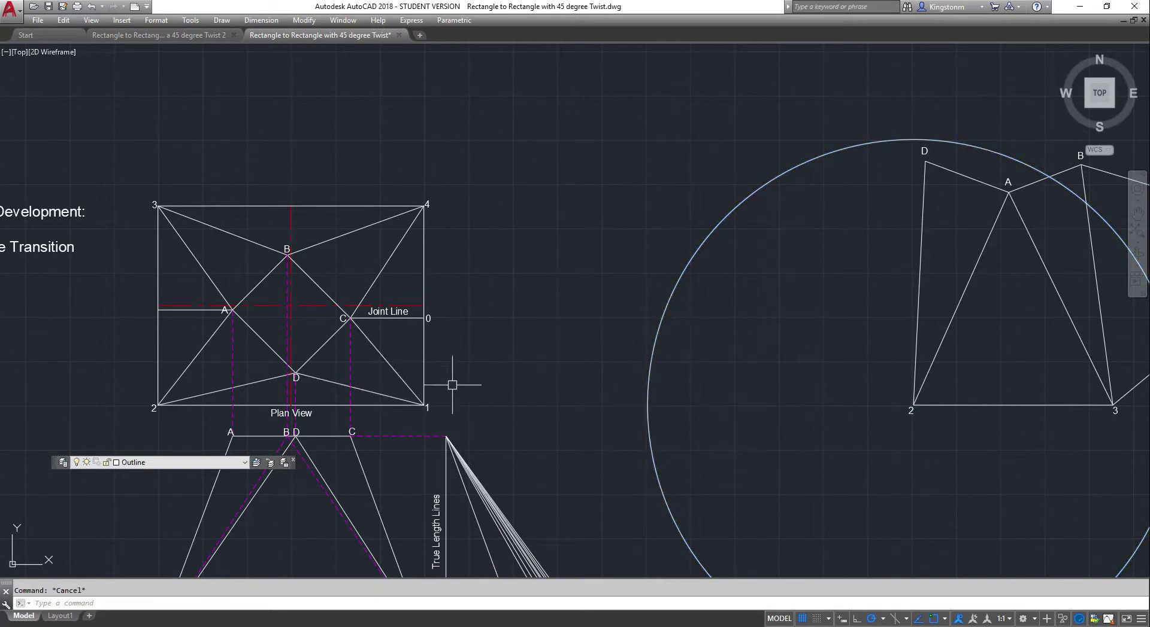
left_click(332, 381)
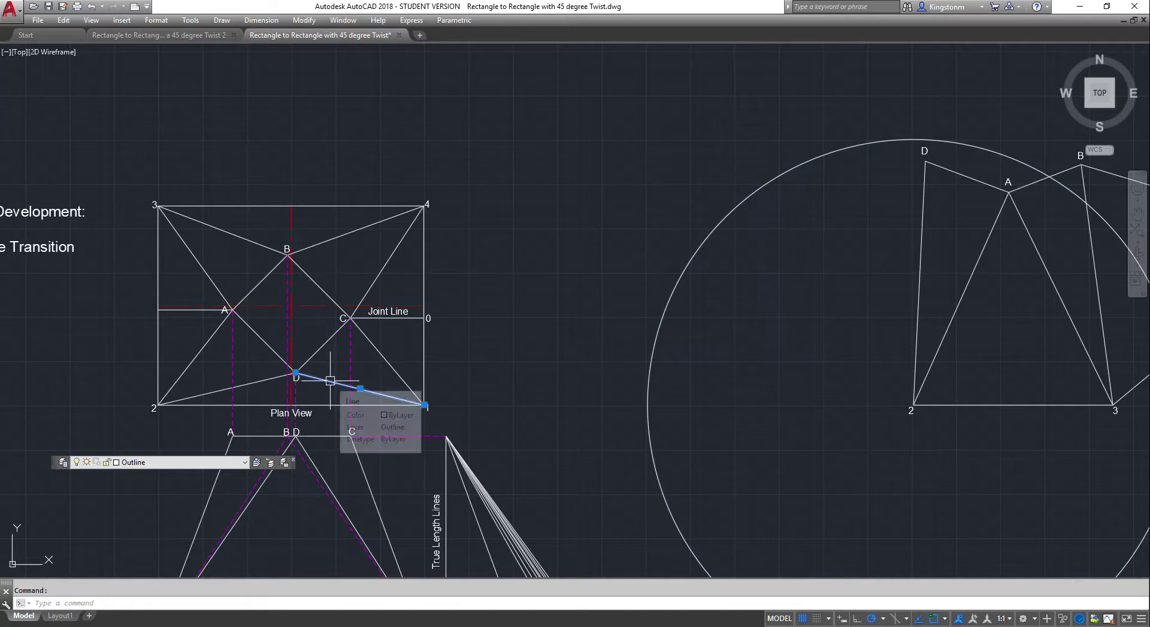
key("Escape")
- Look up the length of line D1 in the true length diagram through its properties
scroll(332, 386, "down", 5)
scroll(341, 405, "up", 3)
scroll(389, 419, "up", 6)
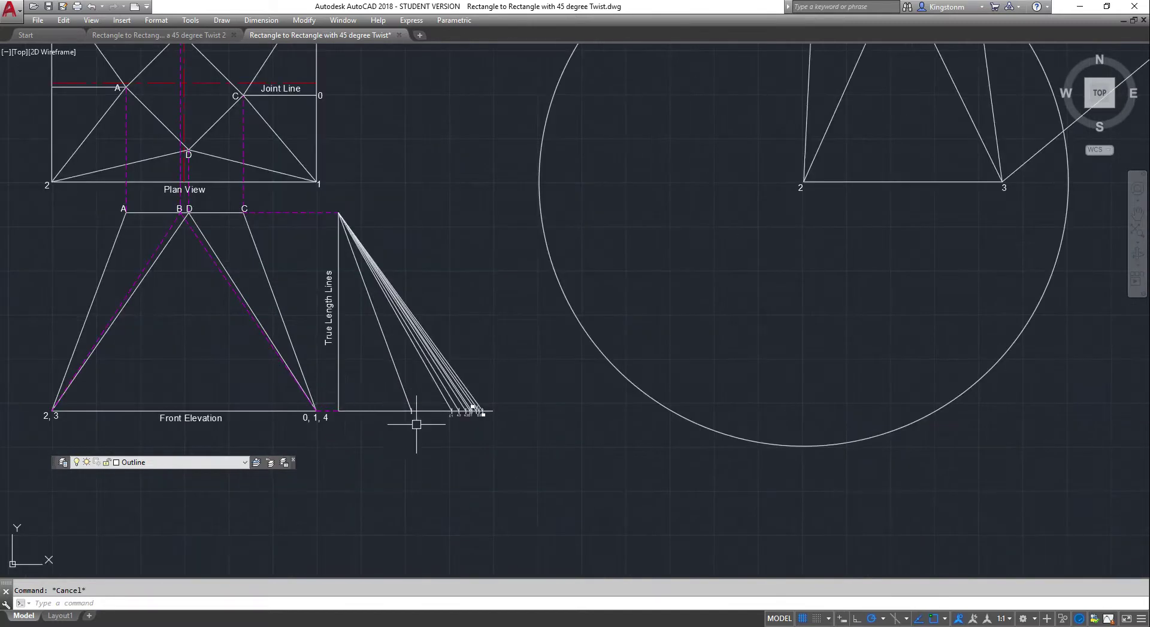
scroll(632, 356, "up", 4)
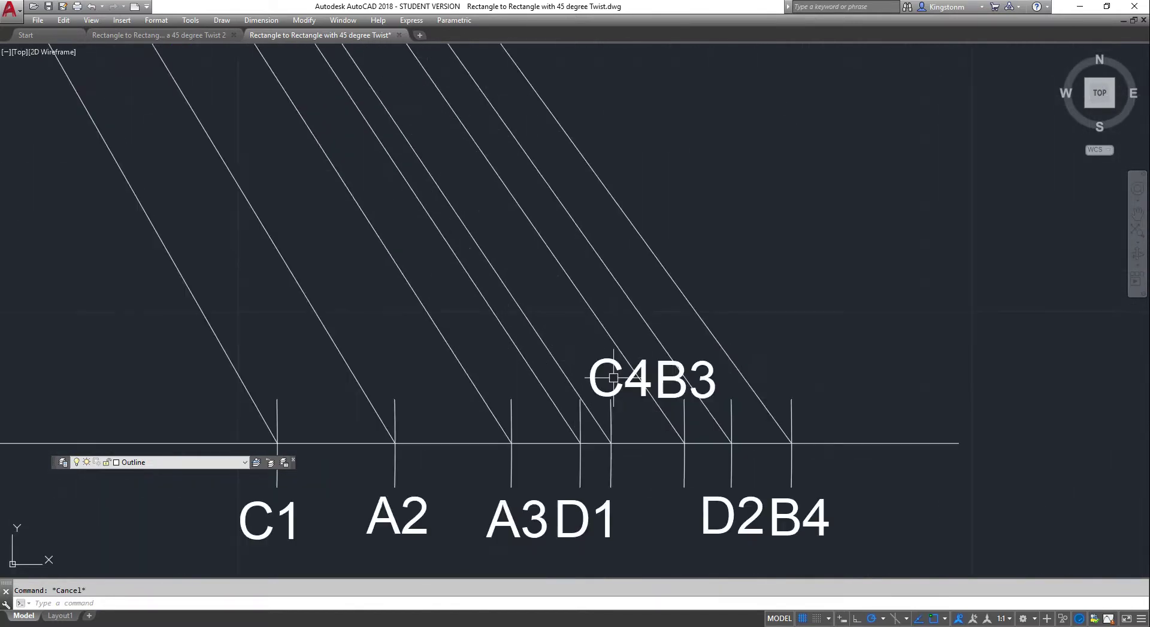
left_click(553, 403)
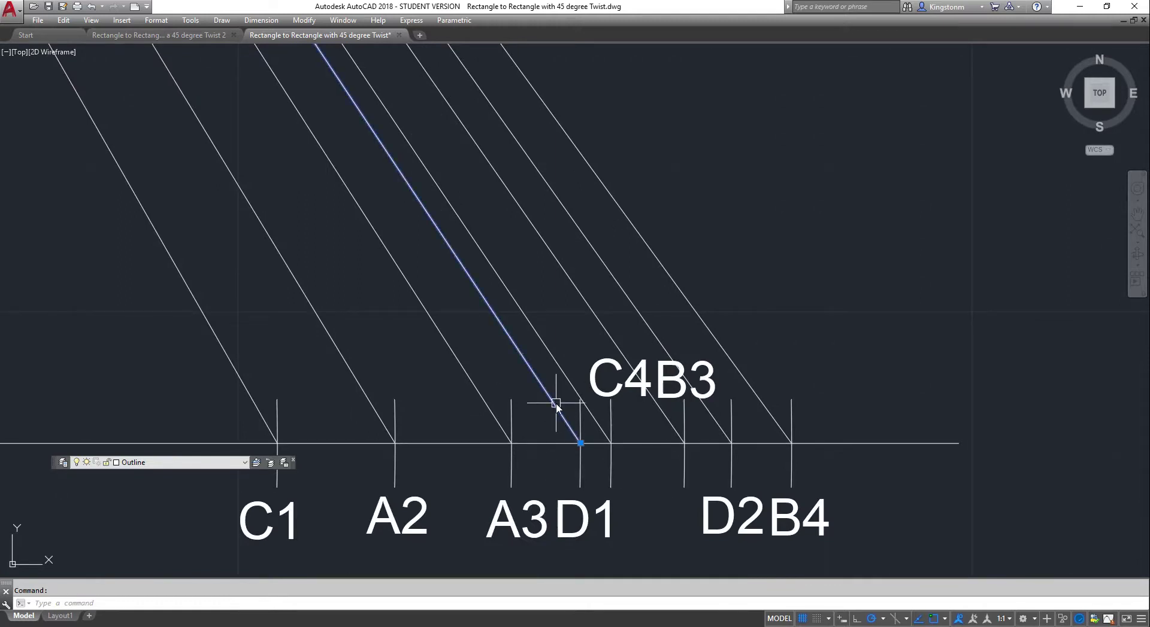
right_click(555, 412)
left_click(599, 377)
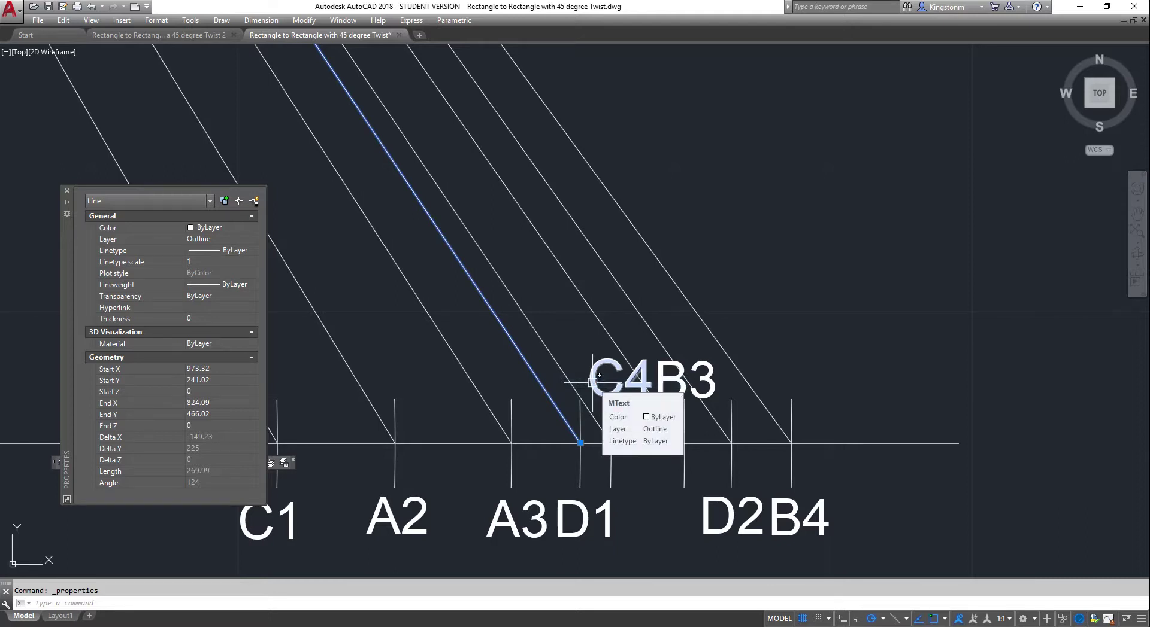
- Draw a circle of radius 269.99 centred on point 2 of the pattern
key("Escape")
scroll(599, 375, "down", 5)
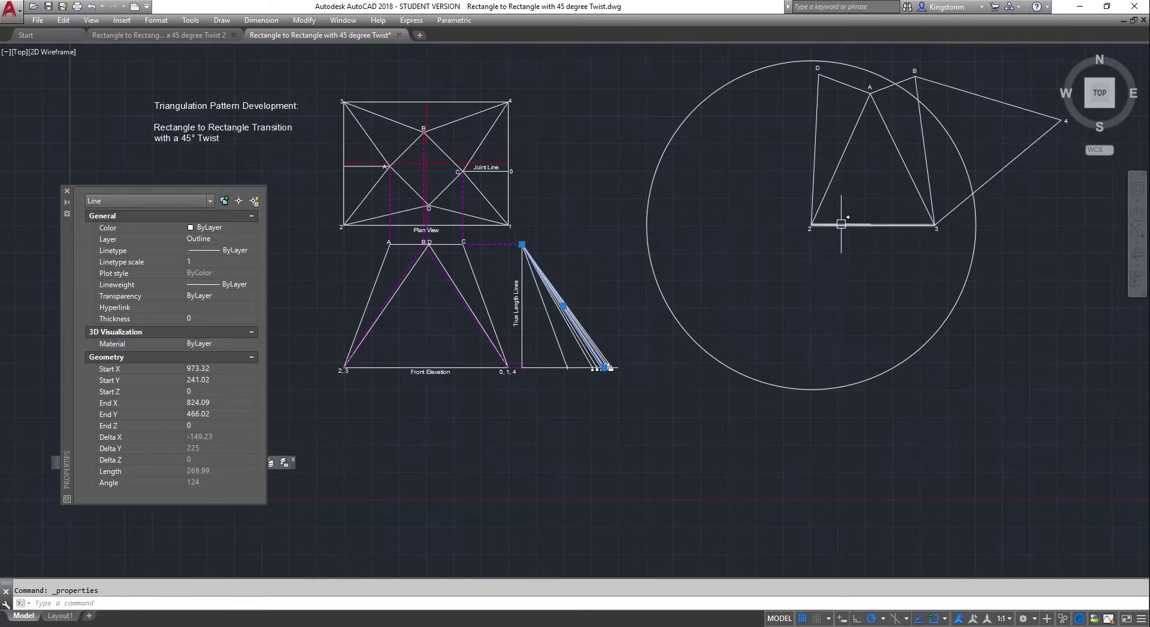
scroll(838, 220, "up", 8)
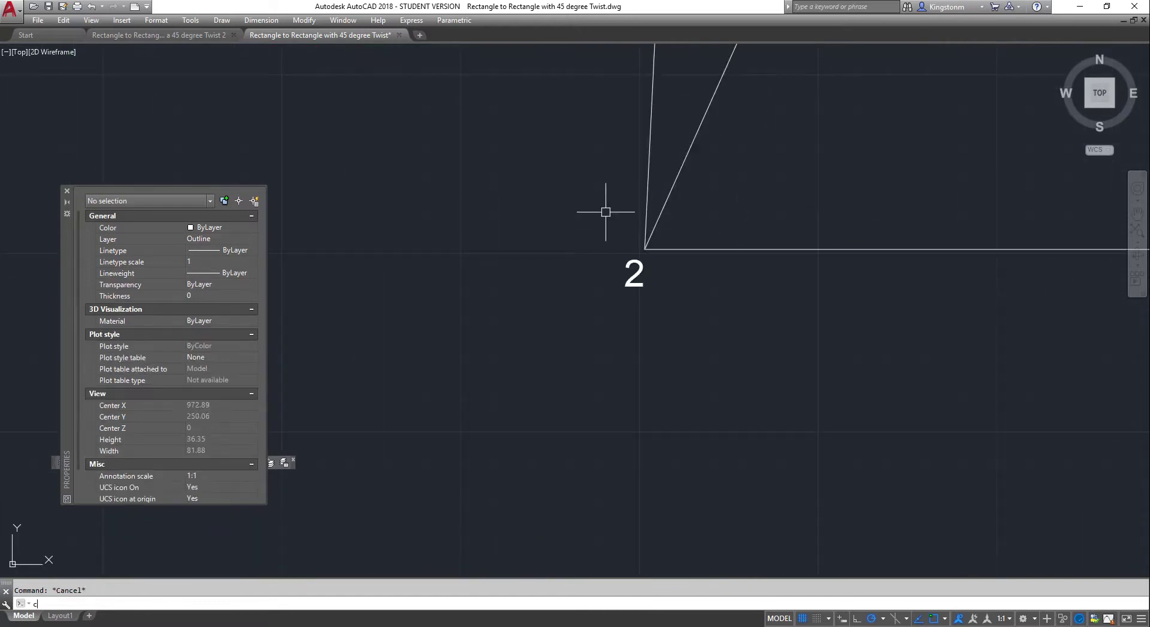
key("Return")
left_click(644, 249)
type("269.99")
key("Return")
scroll(638, 193, "down", 10)
scroll(643, 103, "up", 5)
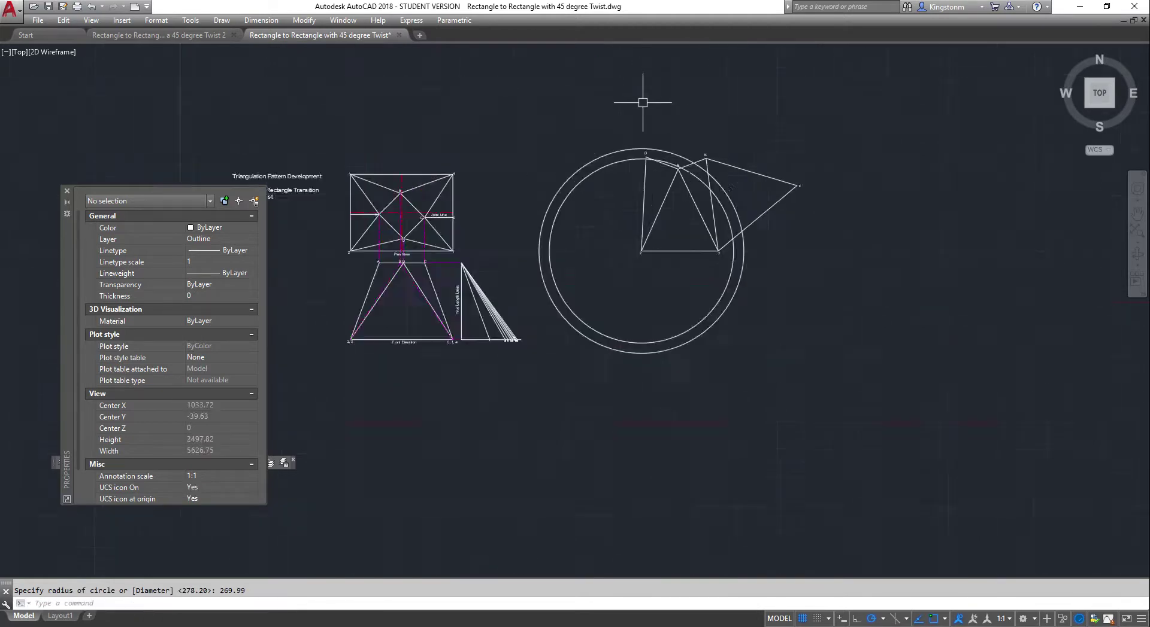
scroll(641, 256, "up", 2)
key("Escape")
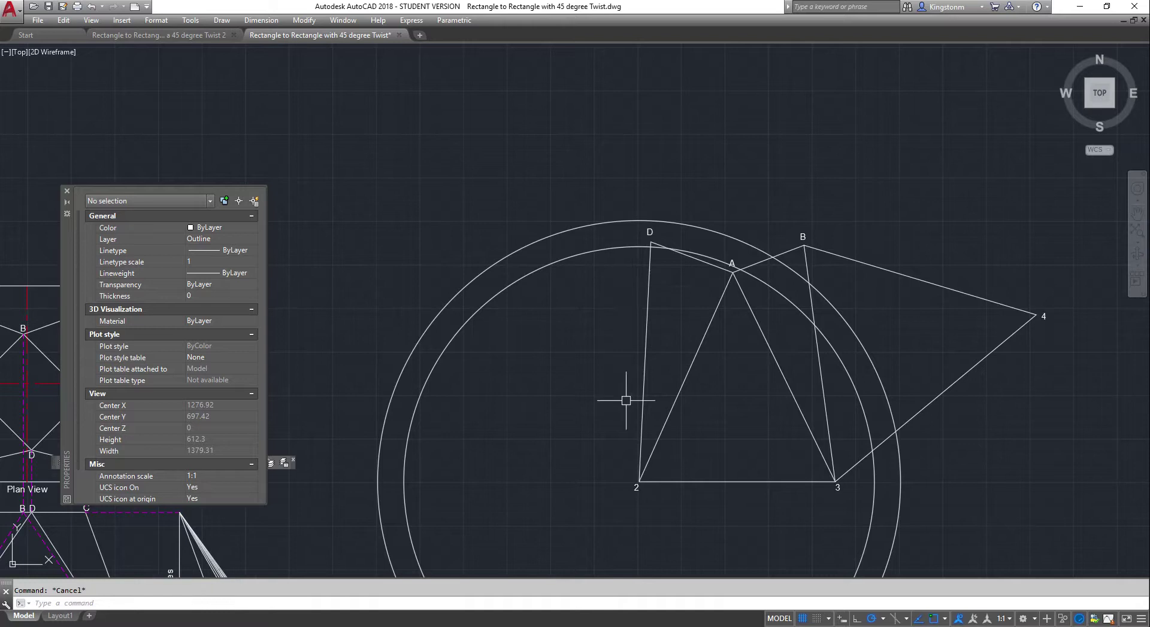
- Erase the inner of the two circles around point 2 in the pattern
left_click(615, 246)
key("Delete")
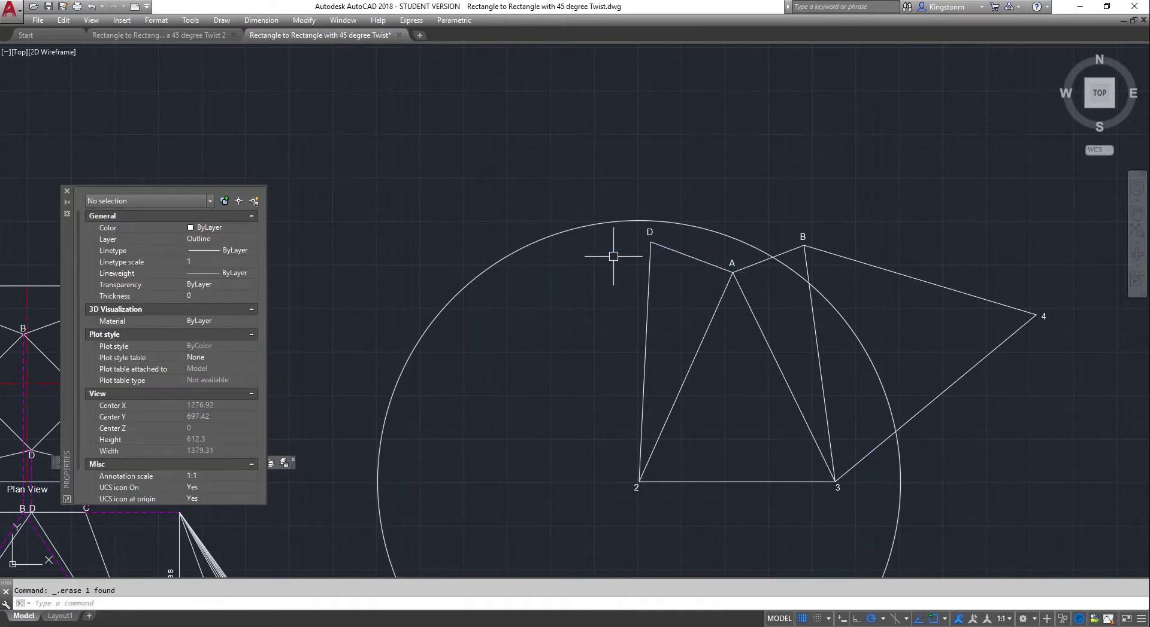
right_click(537, 170)
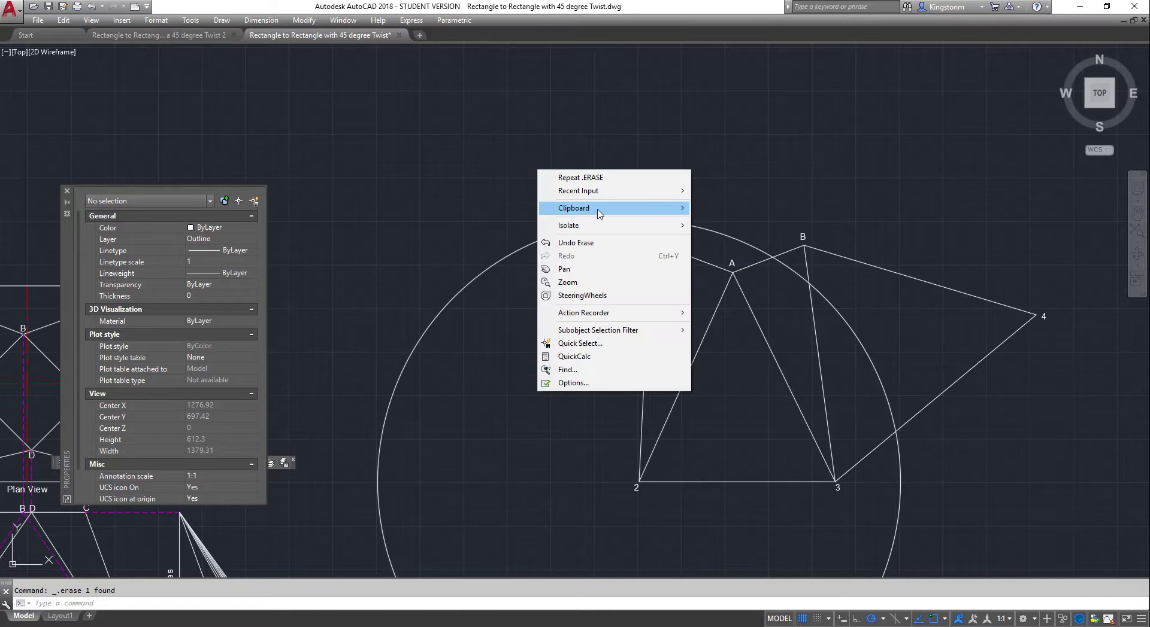
left_click(561, 153)
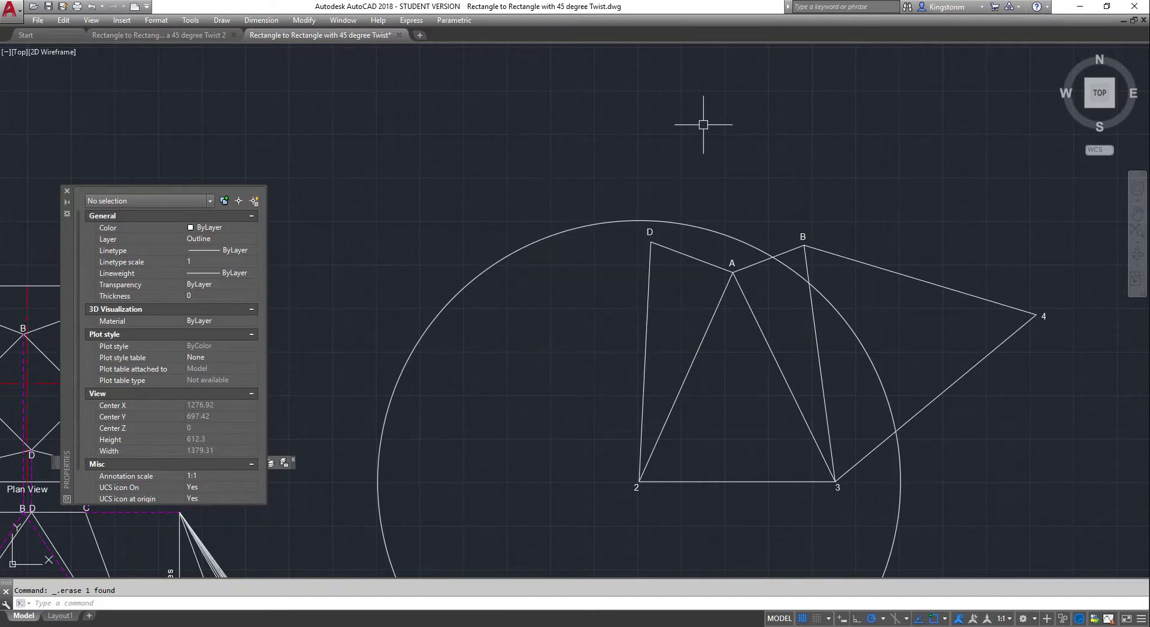
- Draw a circle of radius 269.99 centred on point D of the pattern
type("c")
key("Return")
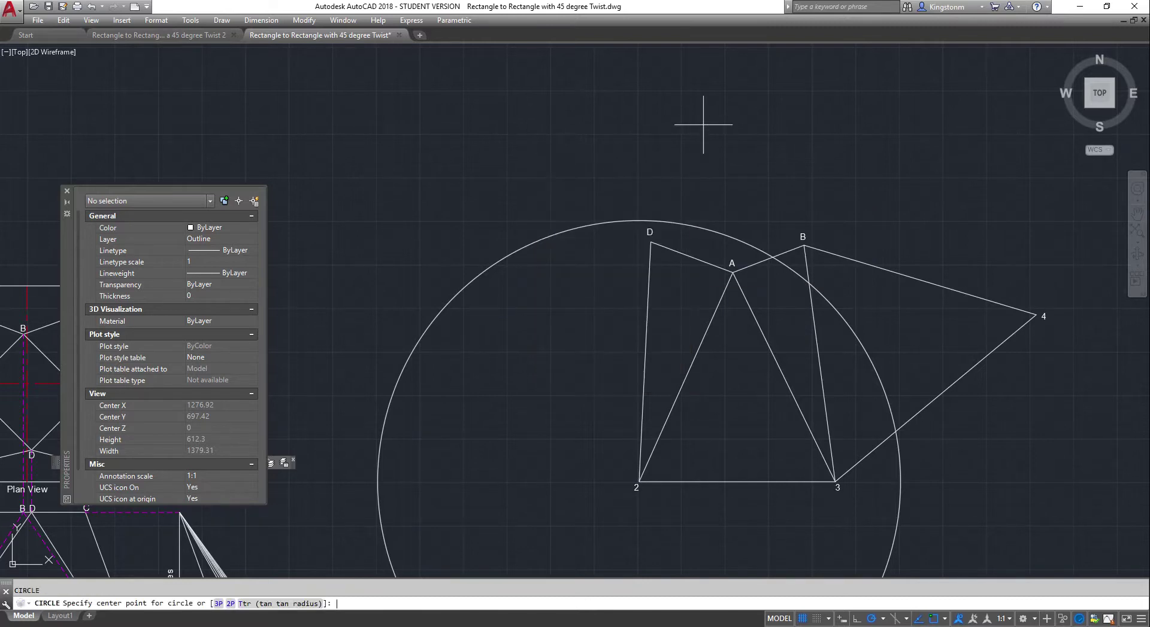
left_click(651, 241)
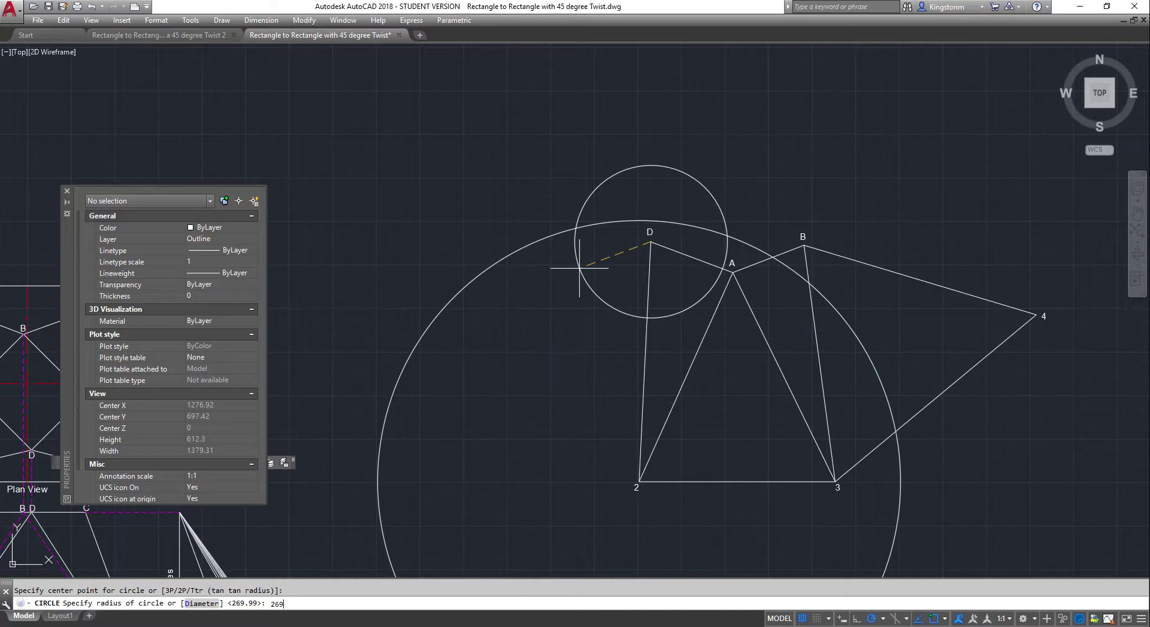
key("Escape")
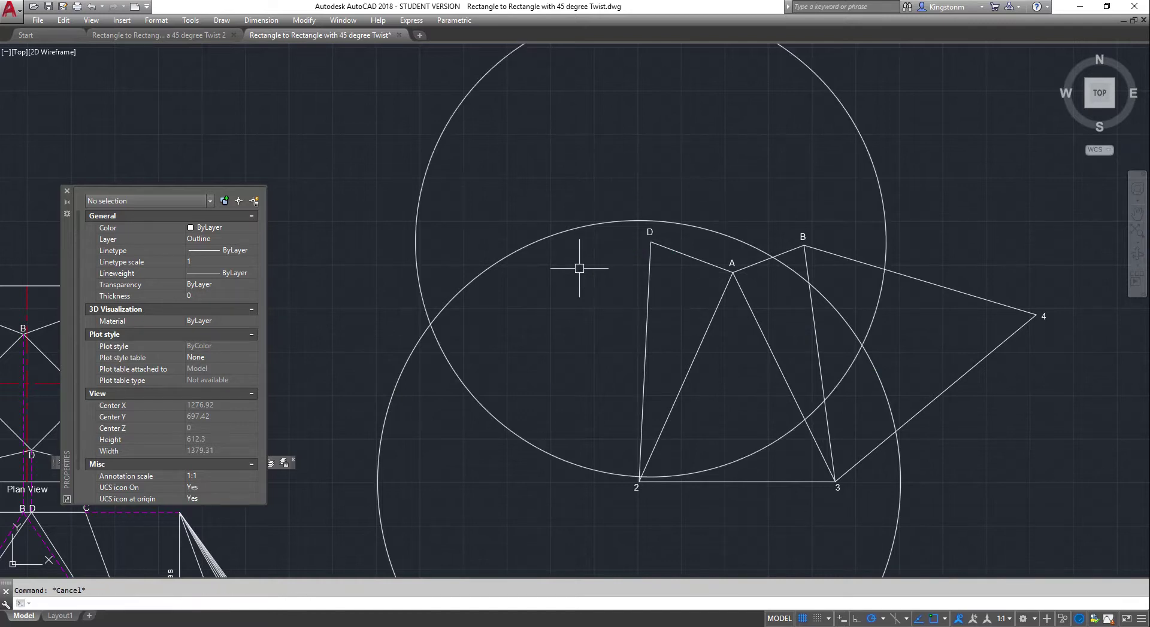
- Draw lines from point 2 to the outer intersection of the two circles and on to point D, away from point A
key("Return")
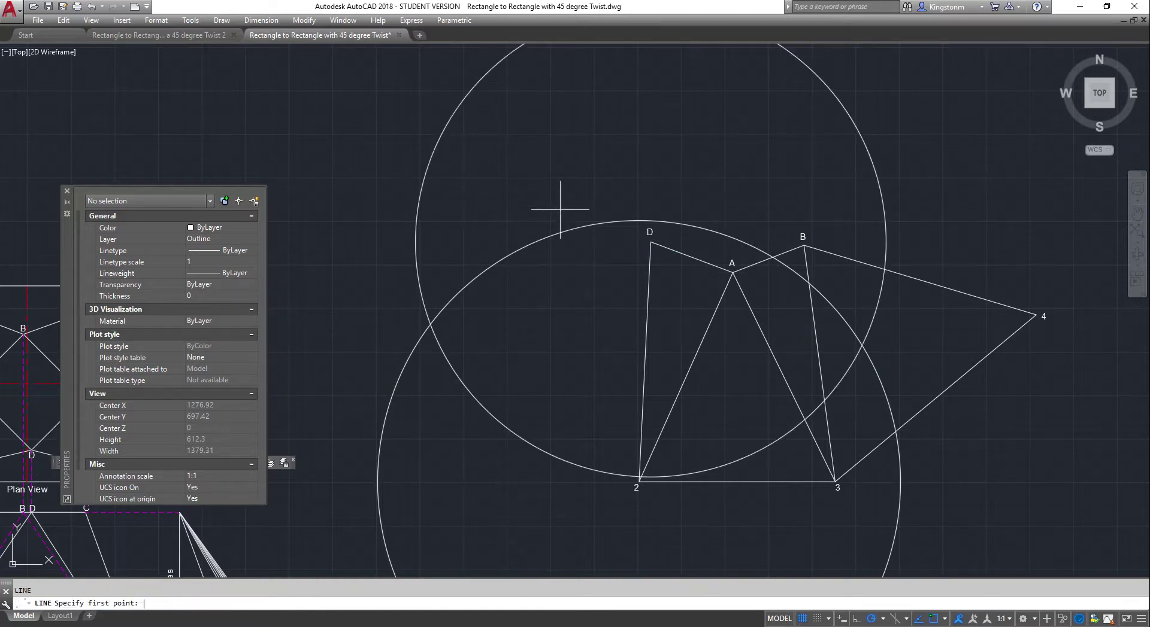
left_click(638, 482)
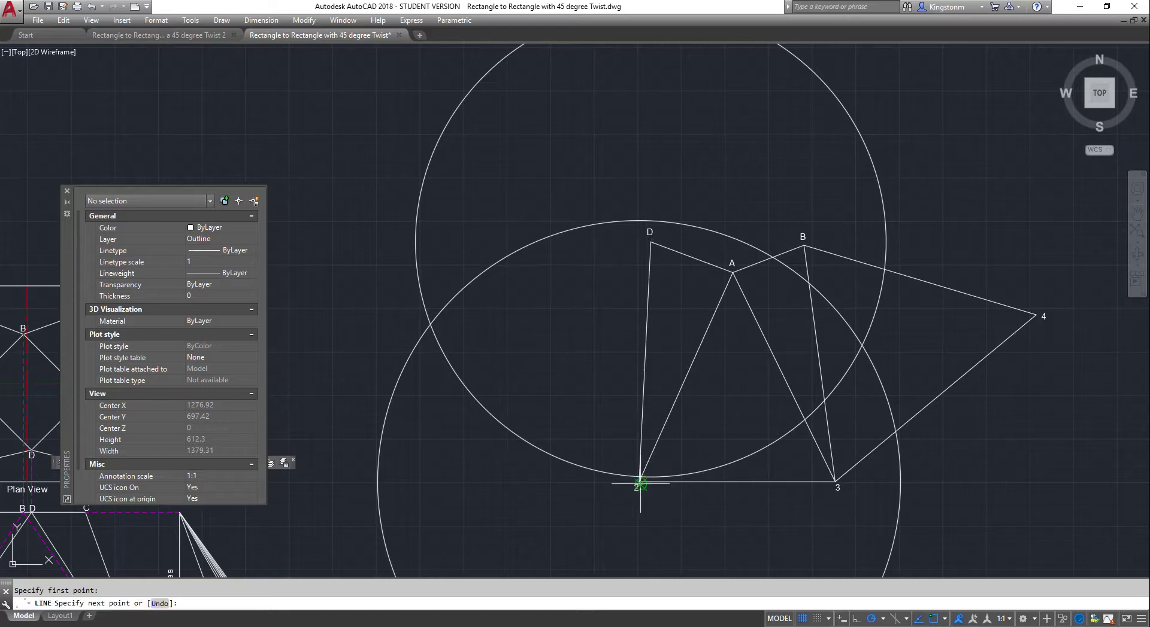
left_click(430, 324)
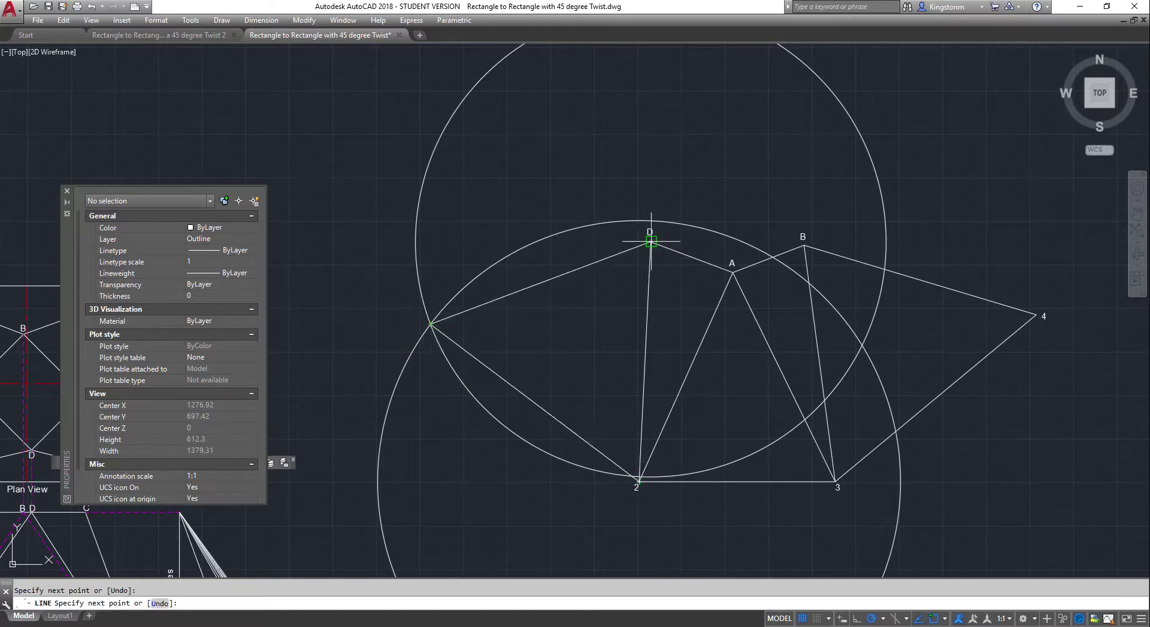
key("Escape")
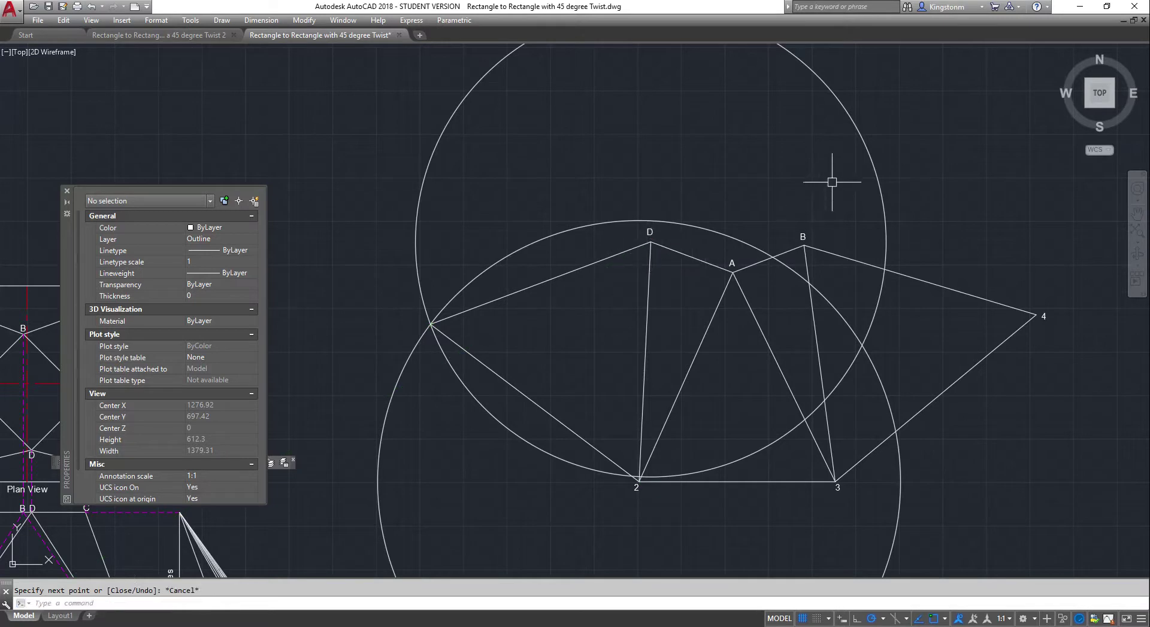
- Erase the two construction circles around points D and 2 and close the Properties palette
left_click(863, 146)
key("Delete")
left_click(564, 232)
key("Delete")
scroll(287, 317, "down", 5)
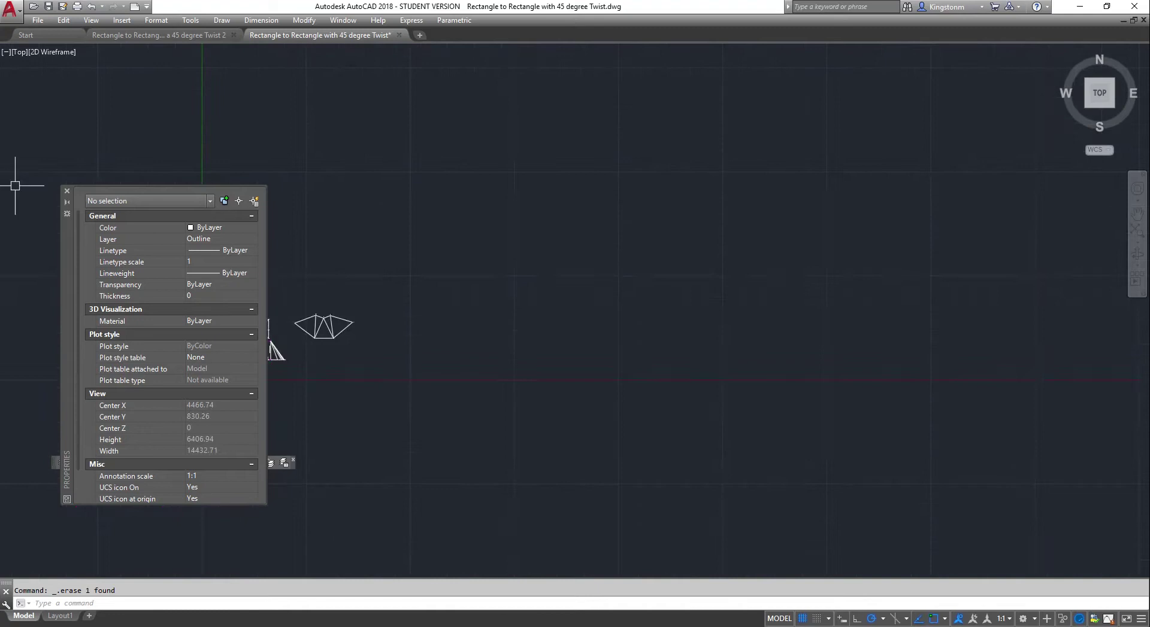
left_click(66, 191)
- Copy the label 1 from the corner of the plan view to the clipboard
scroll(206, 328, "up", 4)
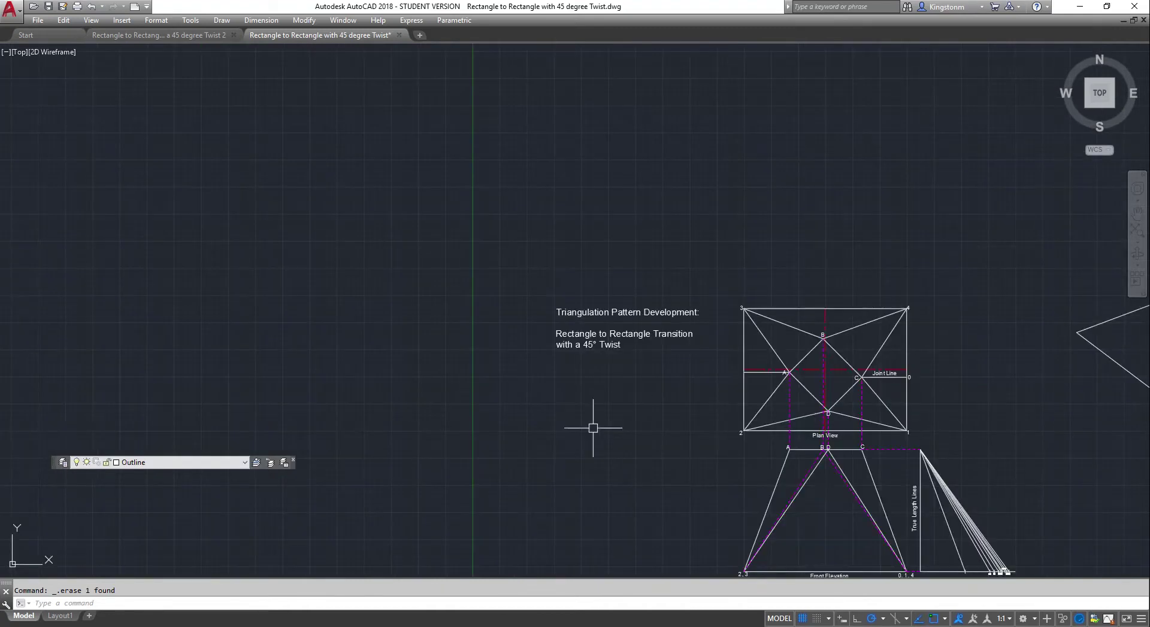
right_click(739, 451)
left_click(695, 312)
left_click_drag(760, 397, 506, 293)
scroll(532, 316, "up", 2)
key("Escape")
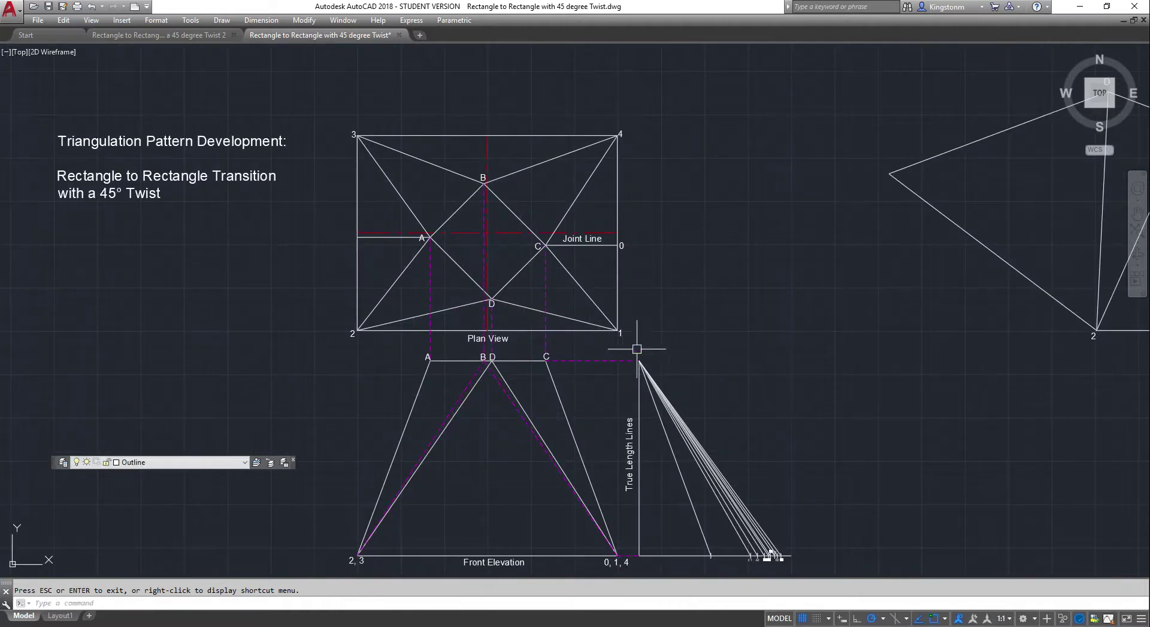
left_click(625, 336)
right_click(625, 336)
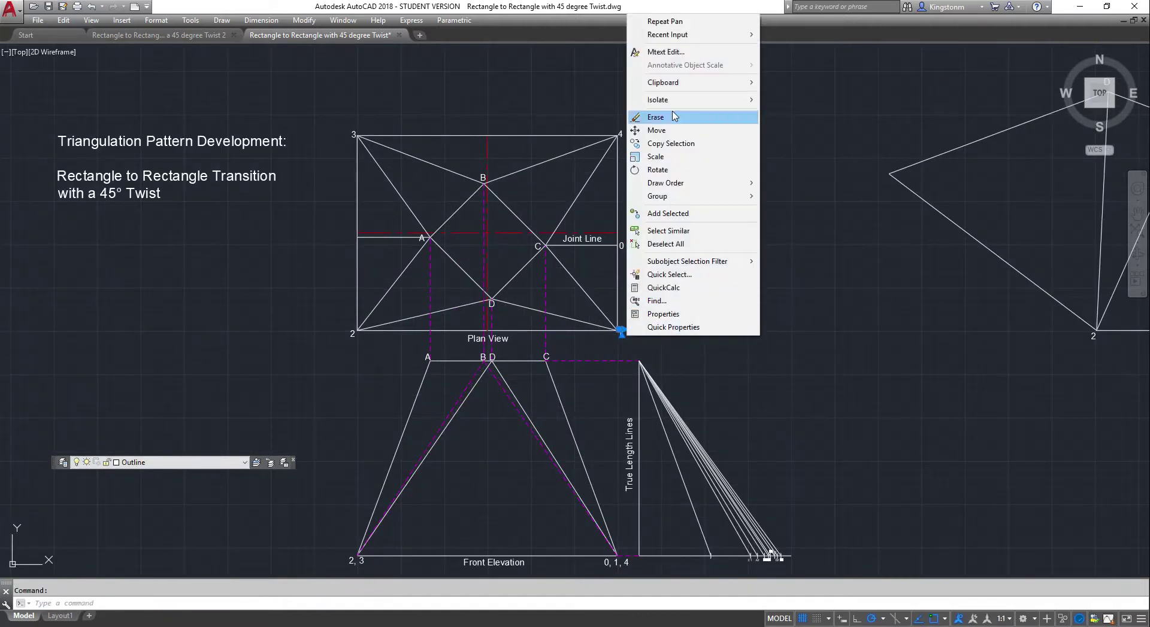
mouse_move(681, 83)
left_click(778, 97)
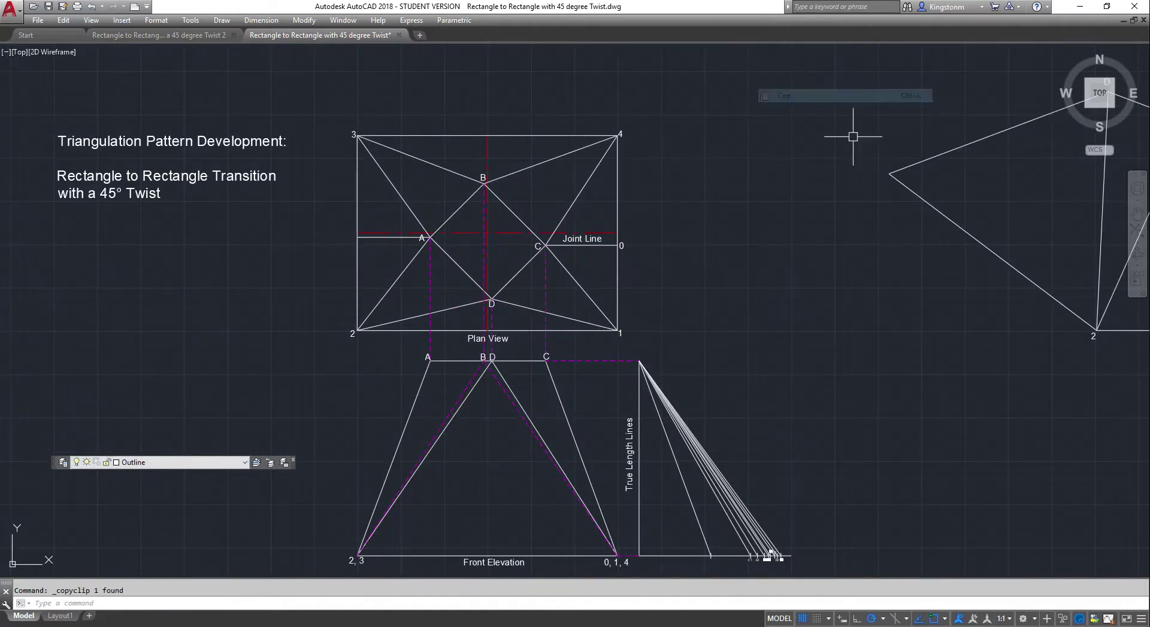
- Paste the label 1 beside the new outer apex of the triangle on D-2 in the pattern
right_click(870, 162)
mouse_move(898, 192)
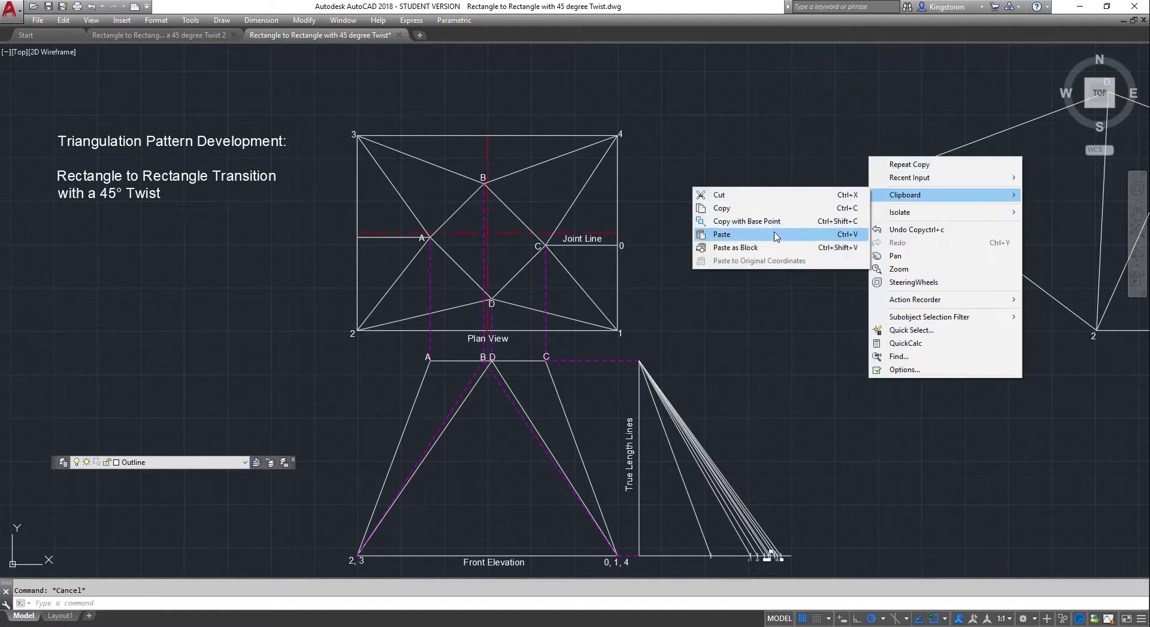
left_click(736, 234)
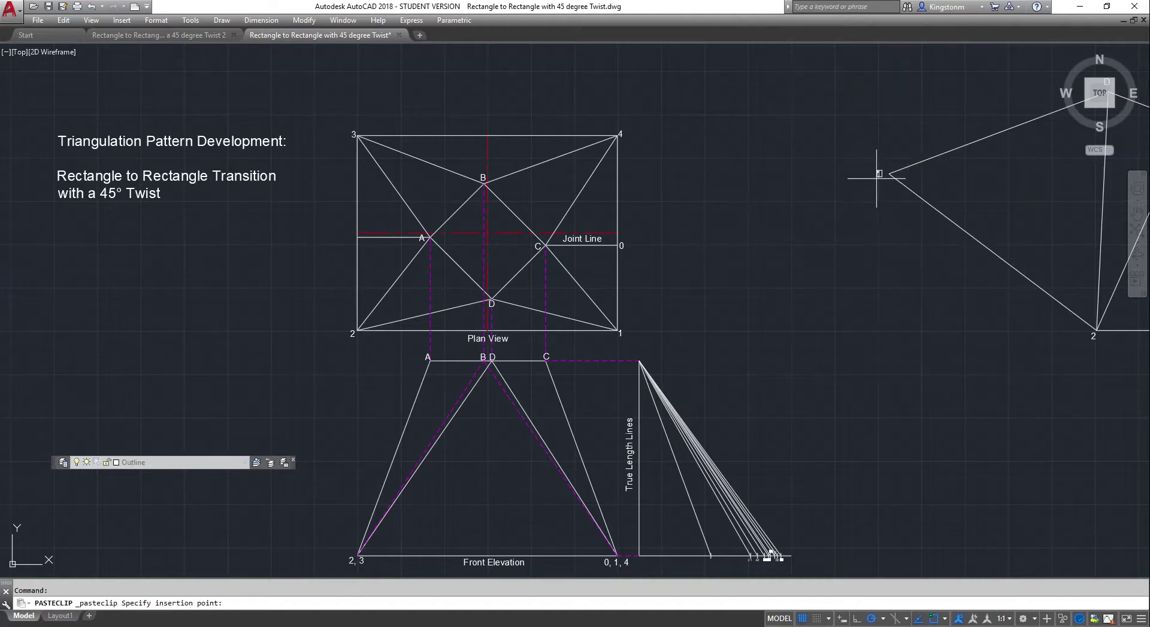
key("Escape")
- Identify edge C-D in the plan view and draw a circle of radius 87.5 centred on point D of the pattern
scroll(876, 177, "down", 7)
scroll(931, 179, "up", 7)
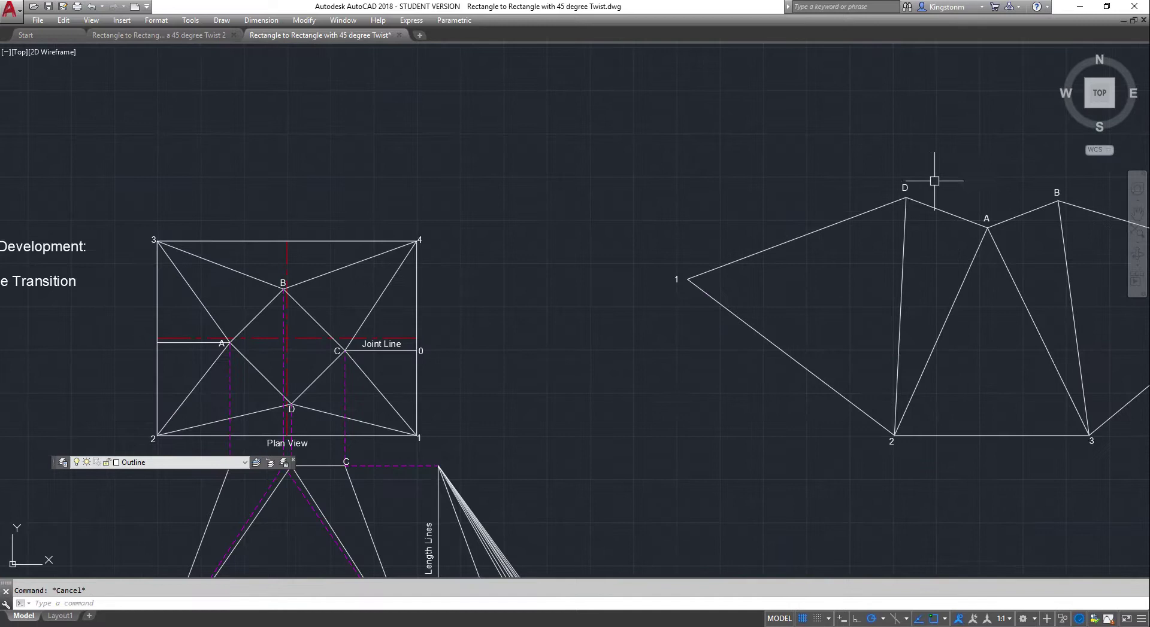
left_click(320, 375)
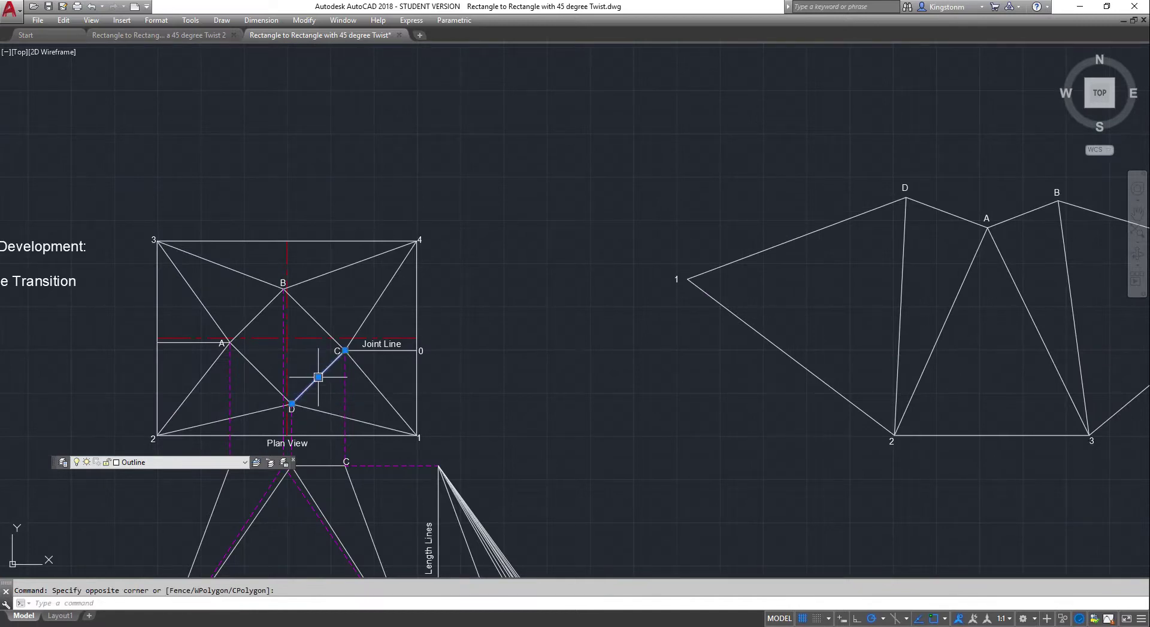
key("Escape")
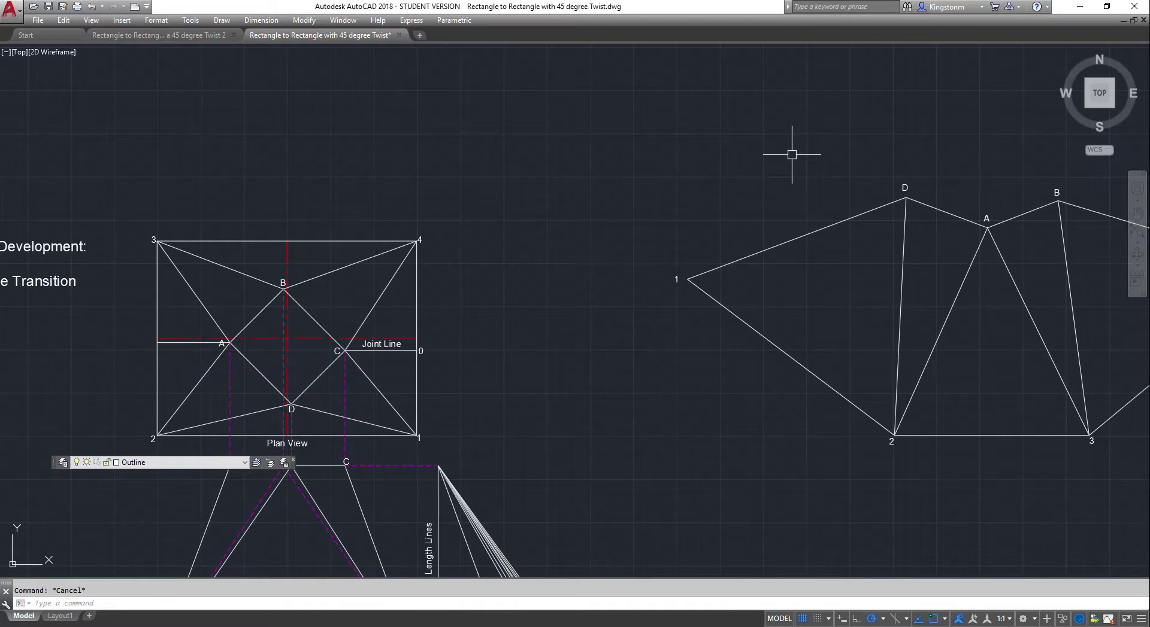
type("c")
key("Return")
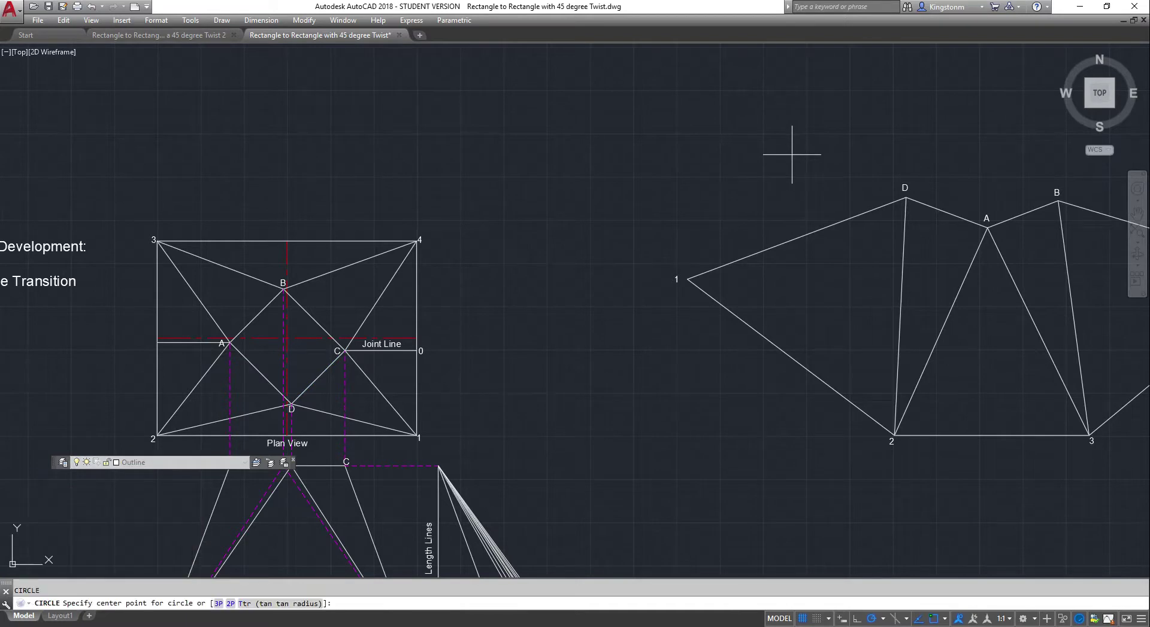
left_click(906, 197)
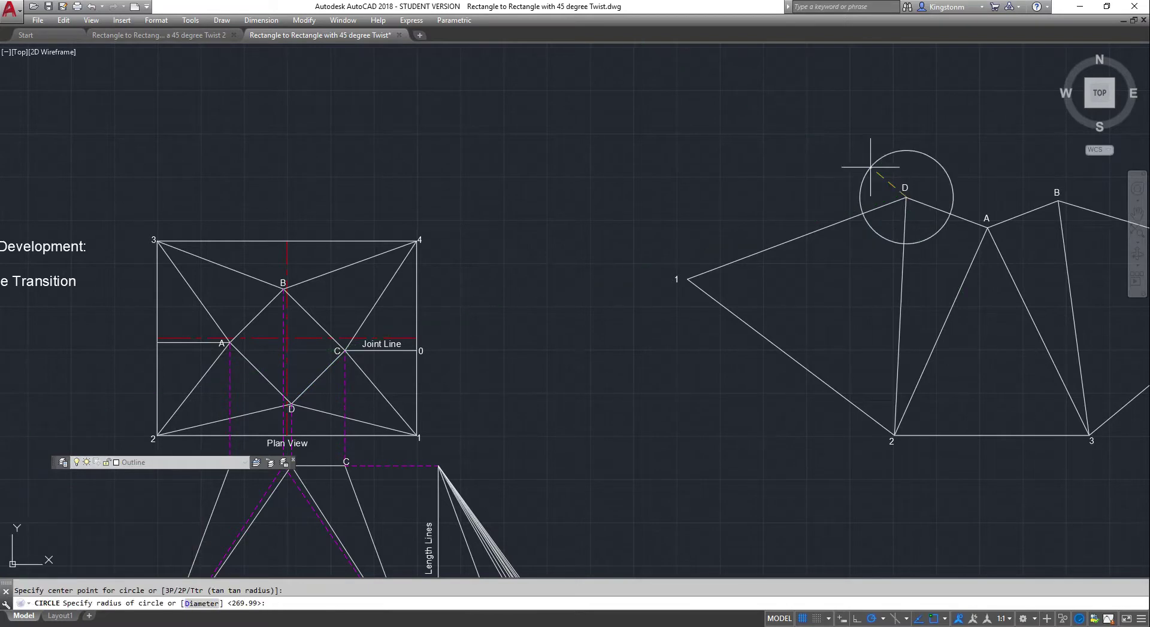
type("87.5")
key("Return")
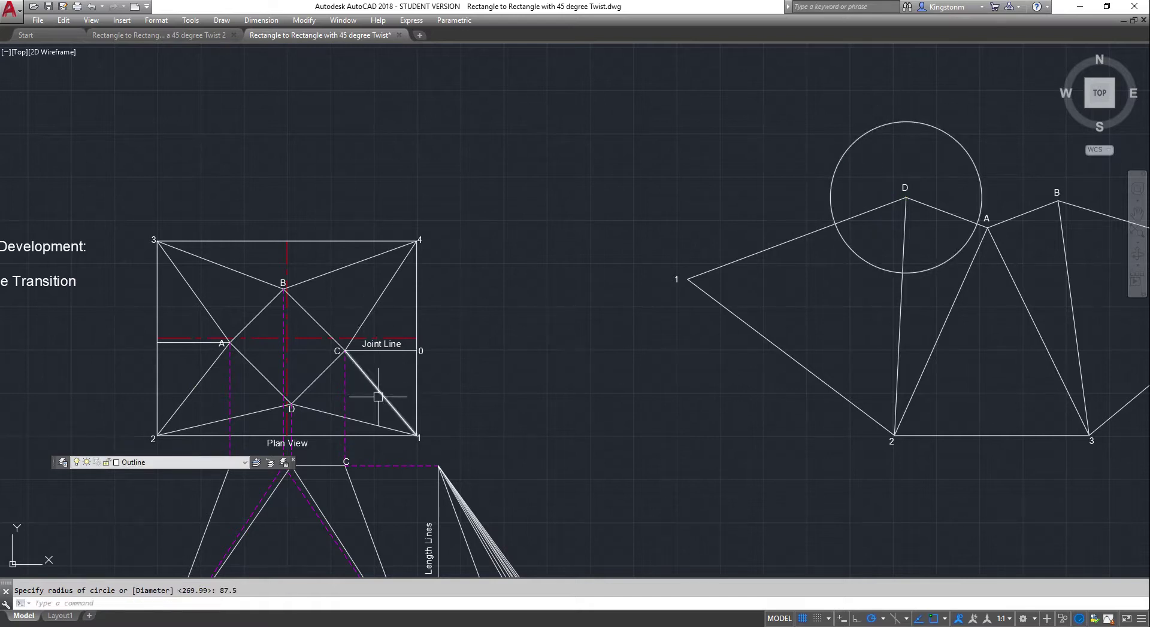
key("Escape")
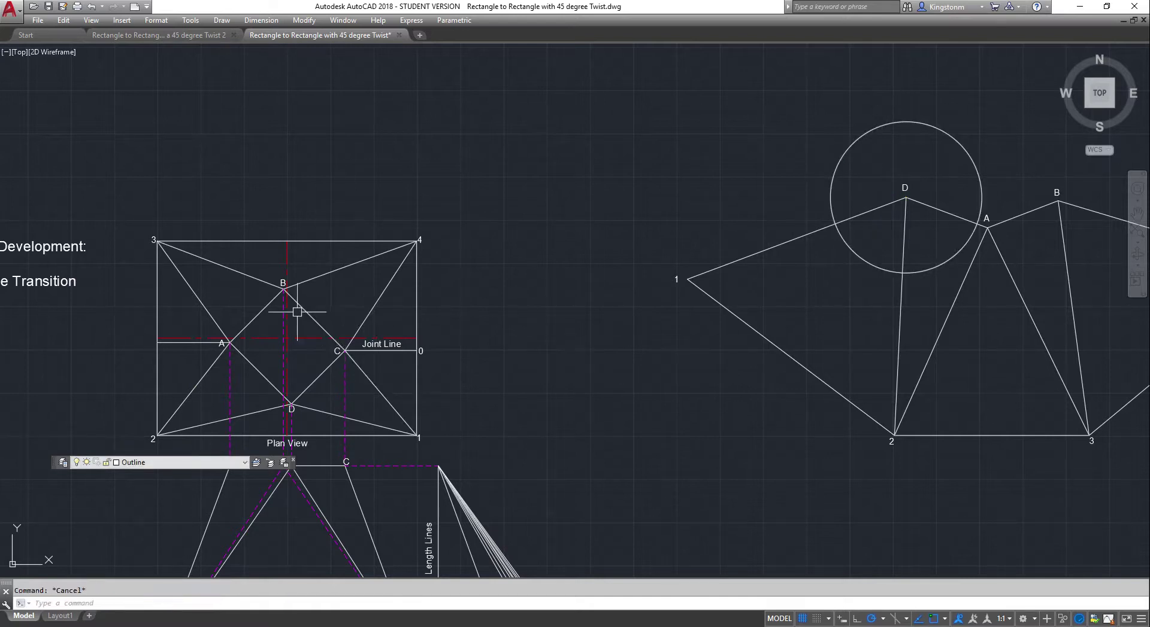
- Draw a circle of radius 100.5 centred on point B of the pattern
key("Escape")
scroll(1016, 179, "down", 5)
scroll(1060, 171, "up", 10)
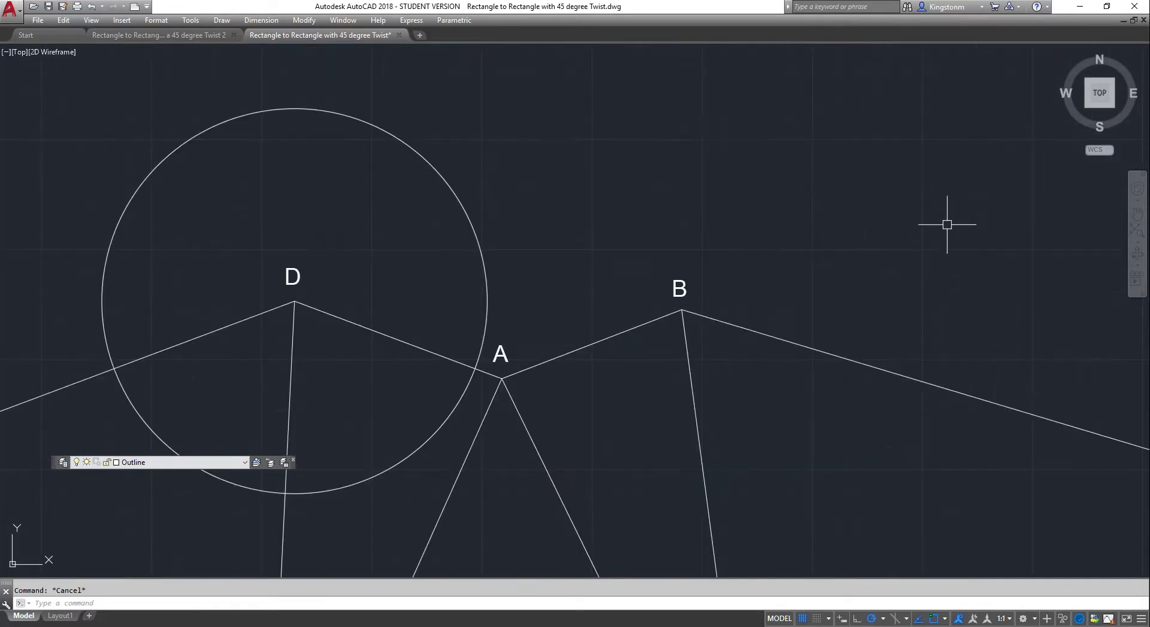
type("c")
key("Return")
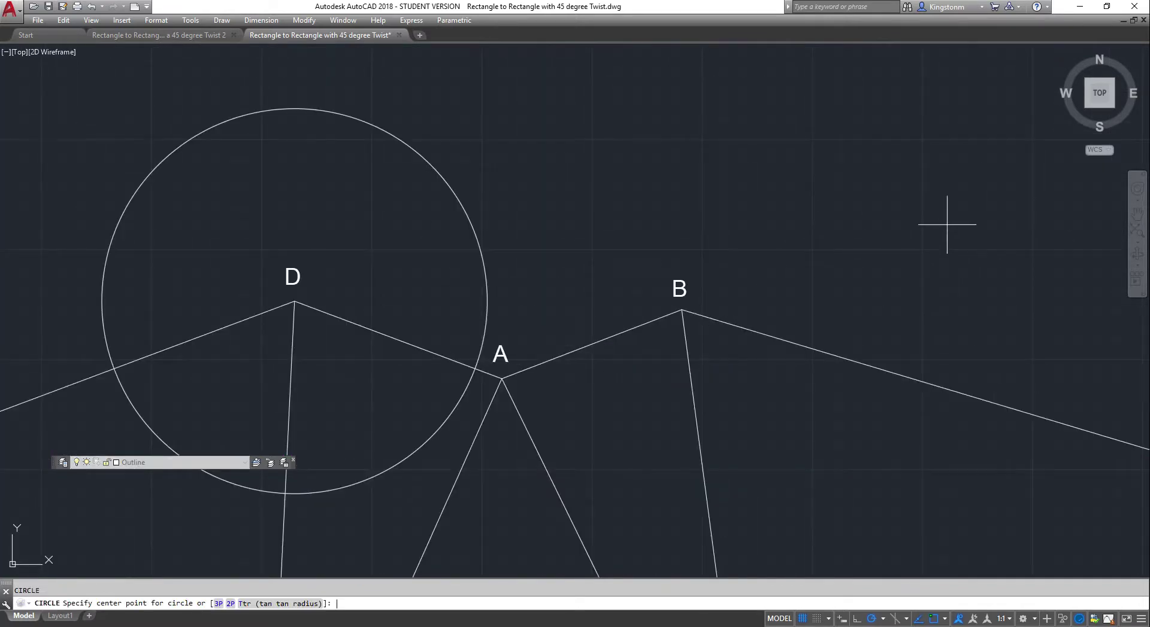
left_click(681, 310)
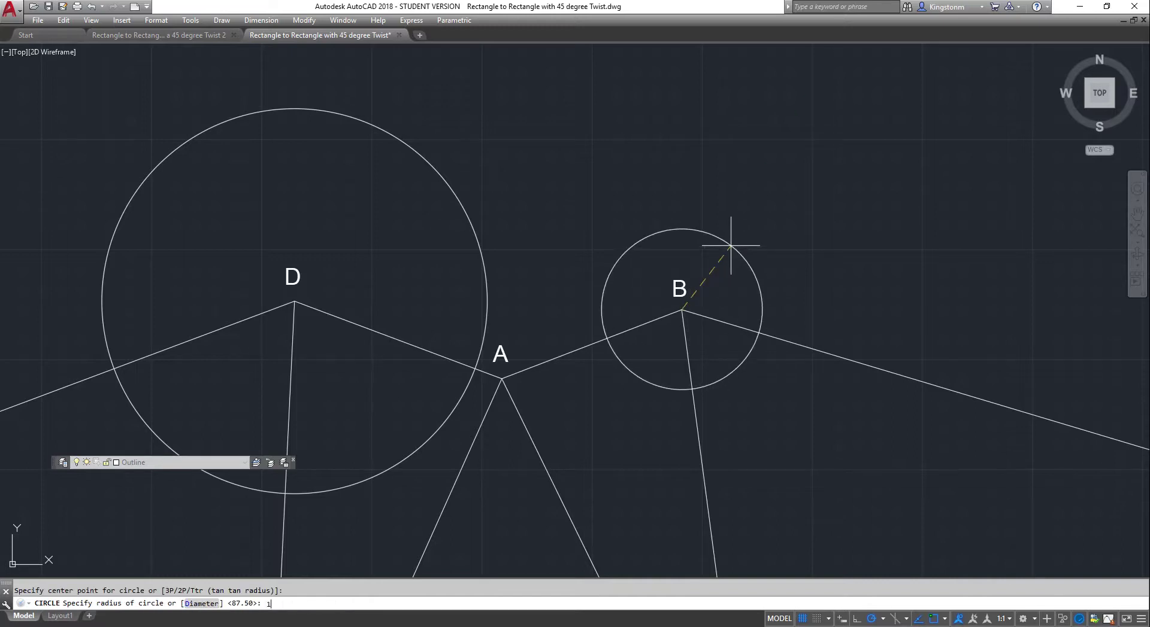
type("100.5")
key("Return")
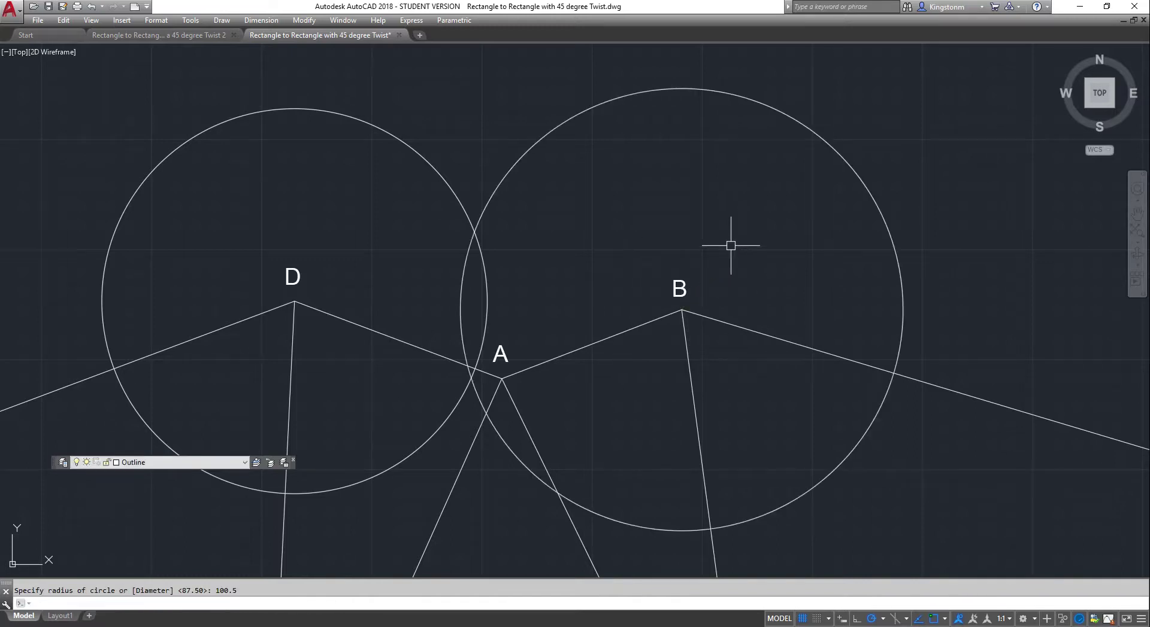
- Identify edges C-D and C-1 in the plan view and match C-D to the circle around point D in the pattern
scroll(730, 245, "down", 6)
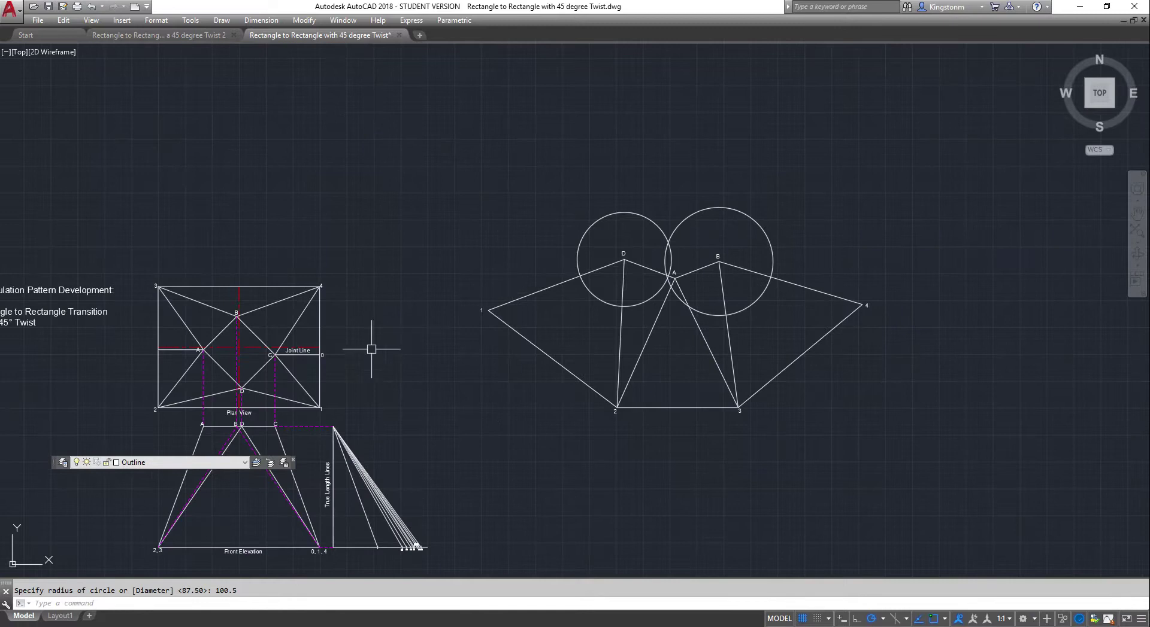
scroll(323, 372, "up", 2)
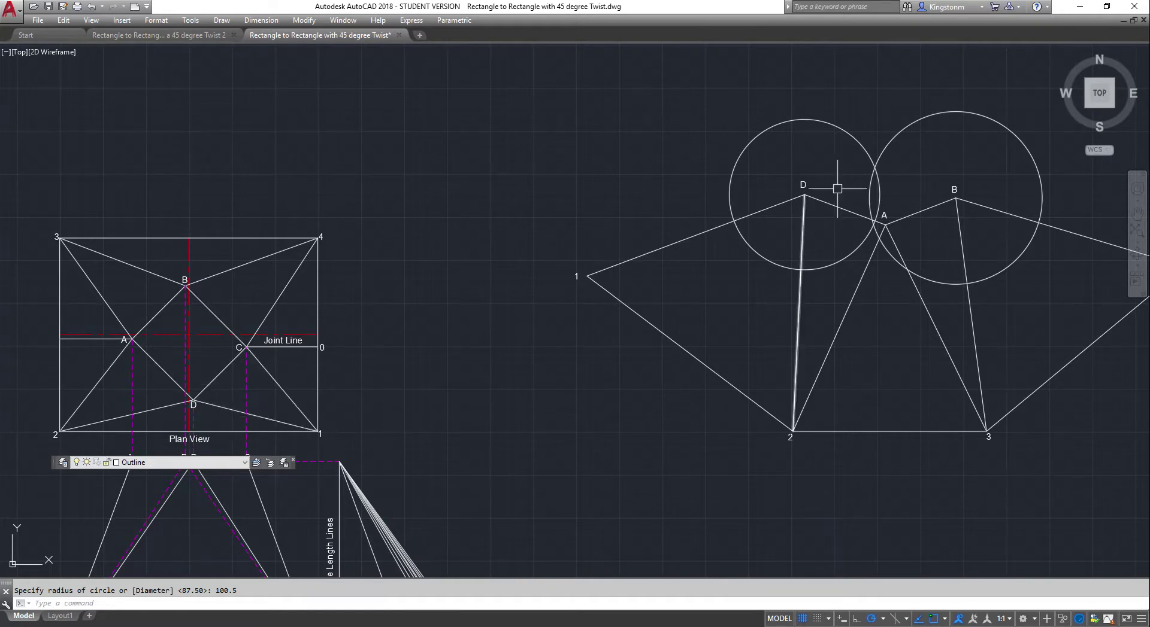
left_click(757, 138)
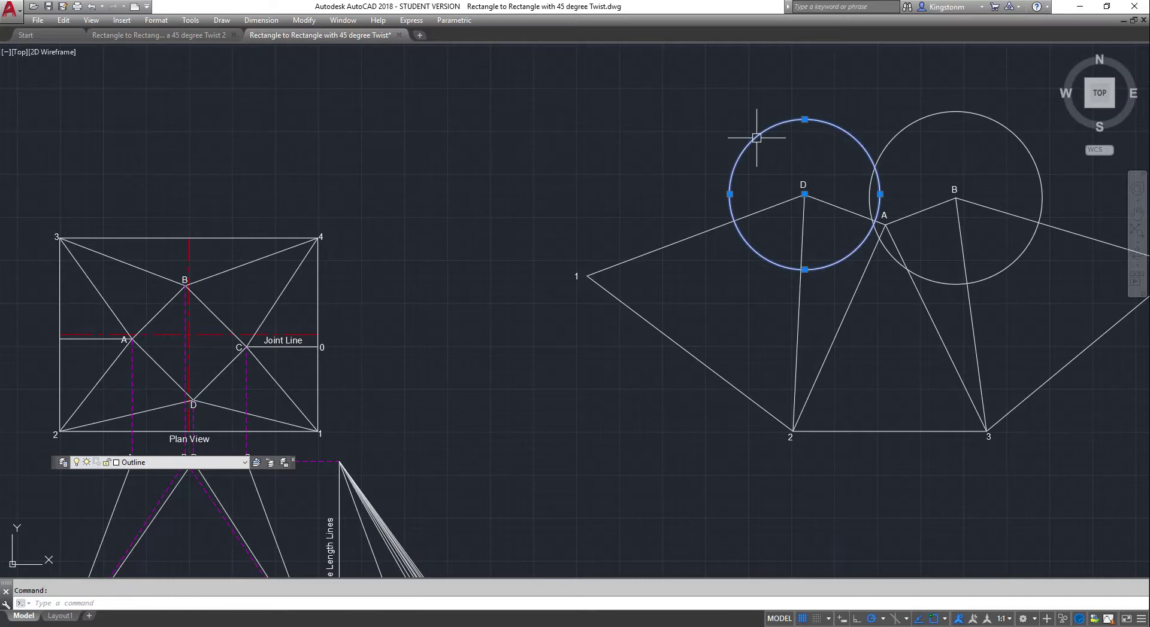
left_click(219, 373)
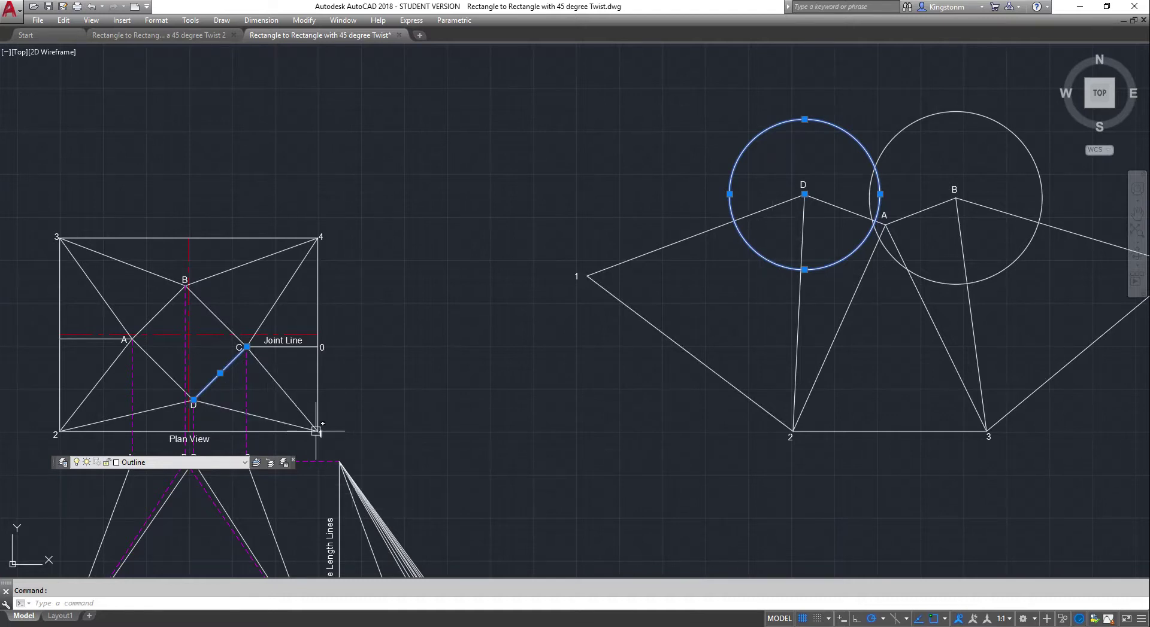
key("Escape")
left_click(273, 378)
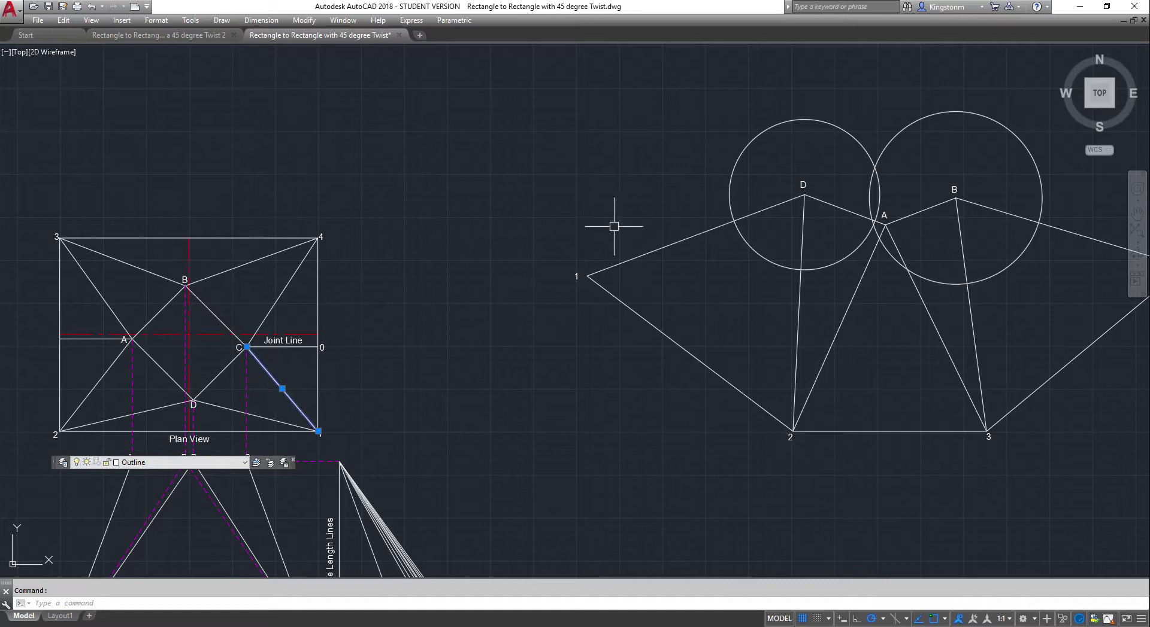
key("Escape")
left_click(747, 142)
key("Escape")
- Look up the length of line C1 in the true length diagram through its properties
scroll(550, 306, "down", 6)
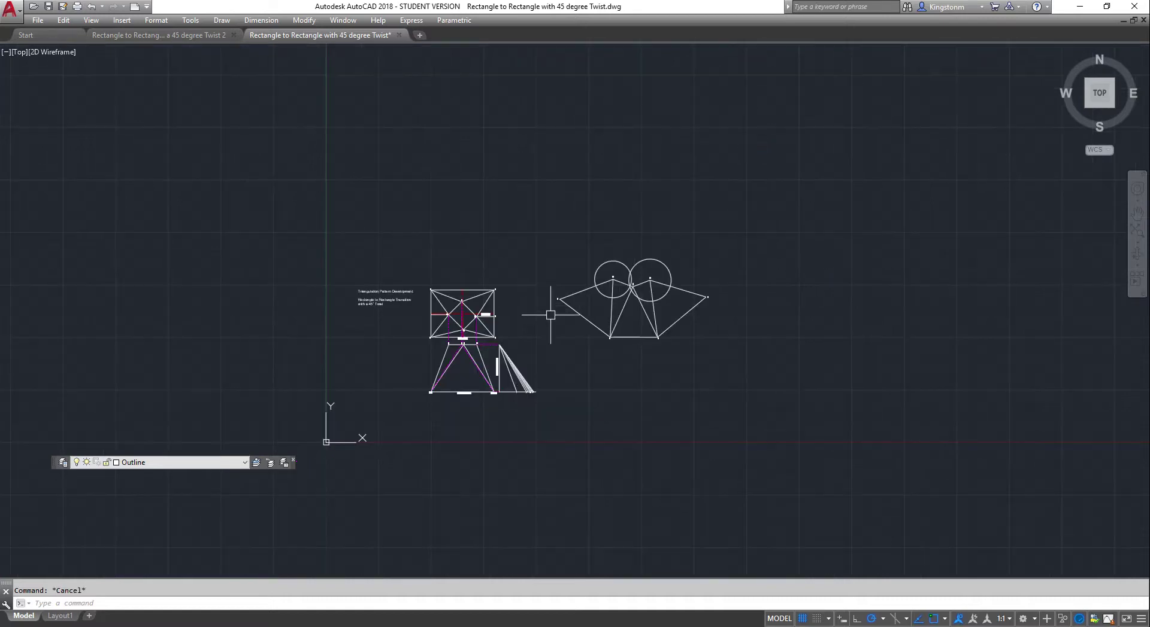
scroll(589, 411, "up", 10)
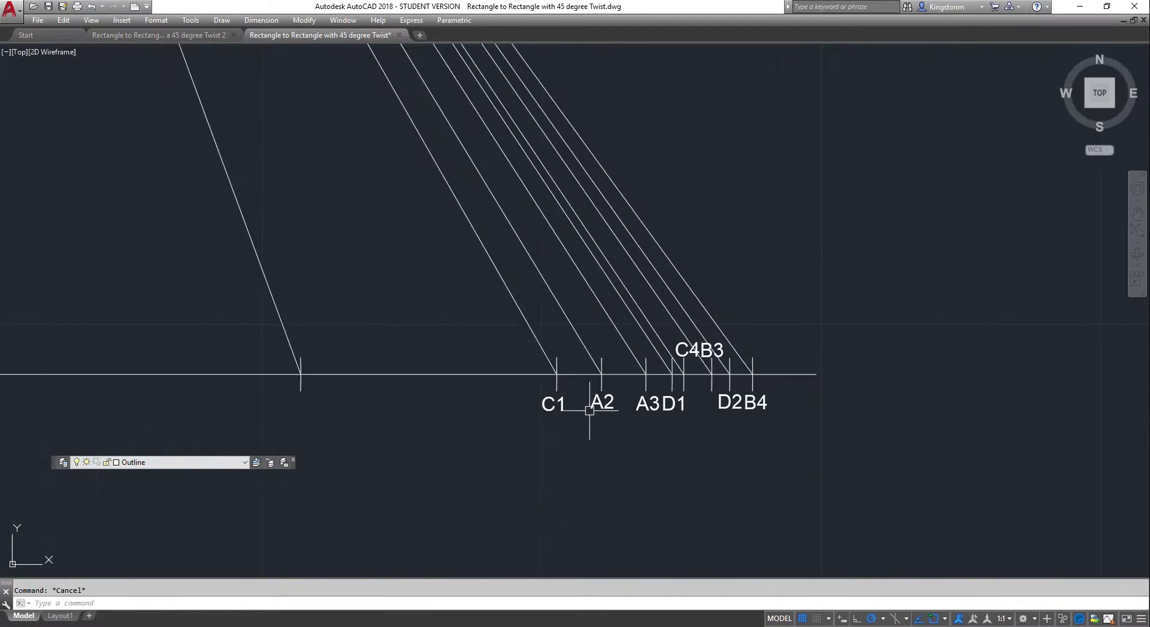
left_click(531, 327)
right_click(533, 331)
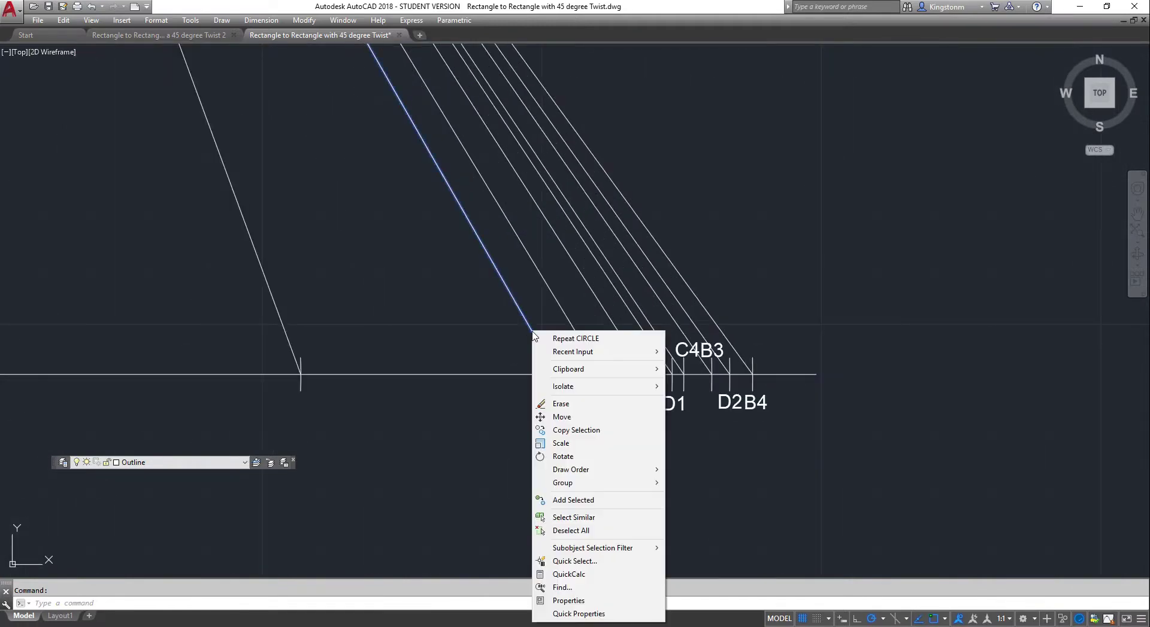
left_click(569, 601)
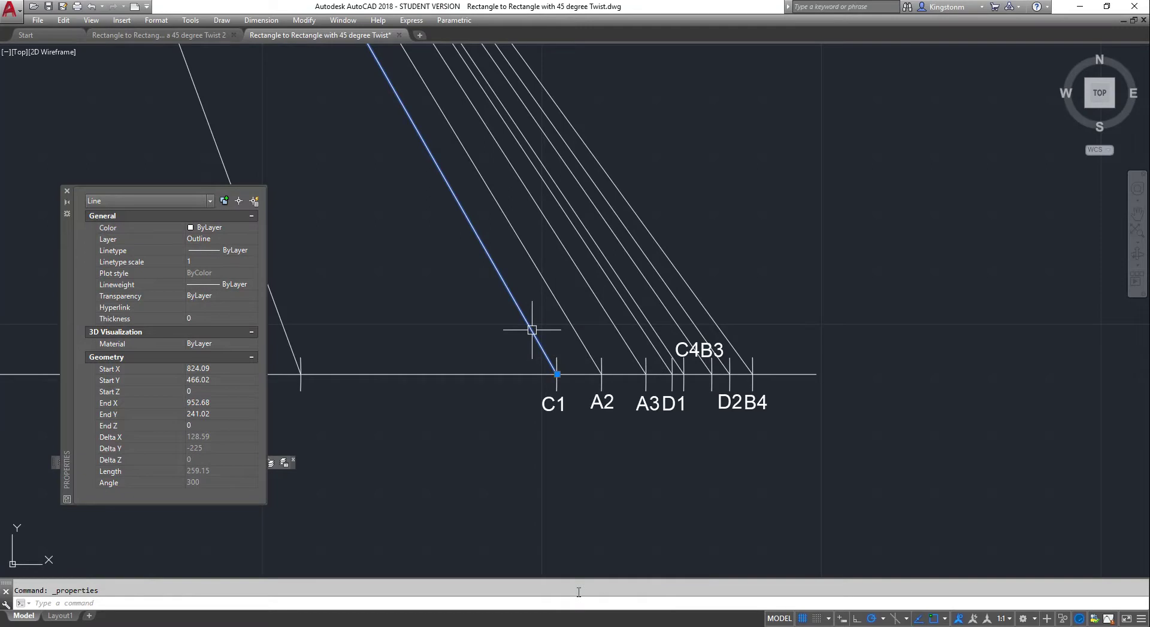
key("Escape")
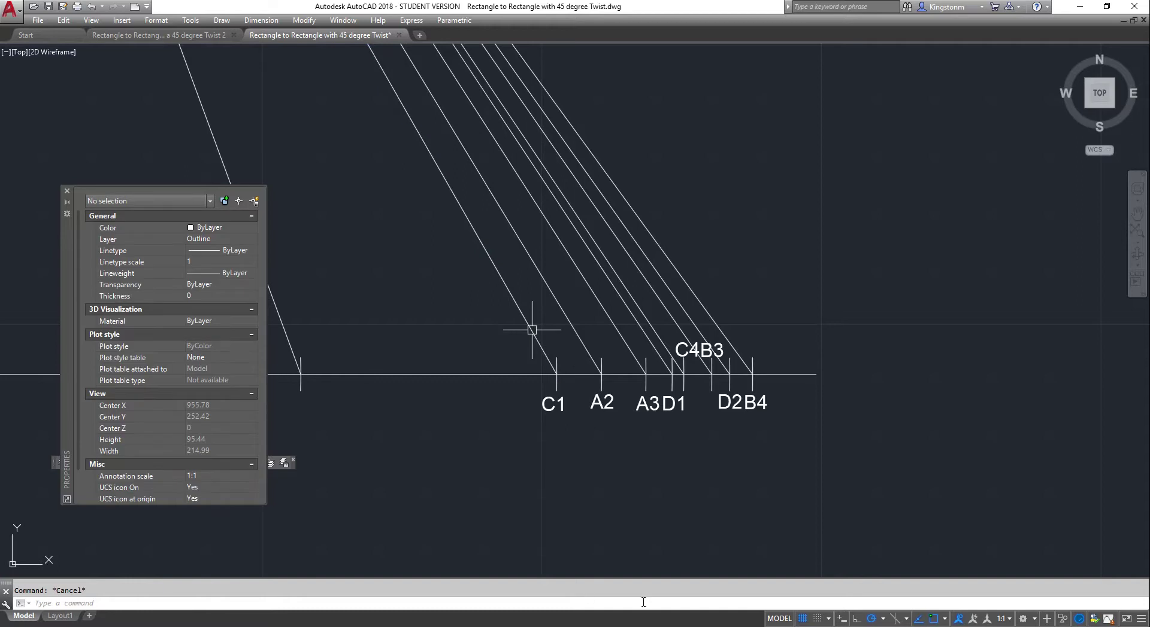
- Draw a circle of radius 259.15 centred on point 1 of the pattern
scroll(730, 454, "down", 10)
scroll(795, 300, "up", 8)
scroll(796, 290, "down", 8)
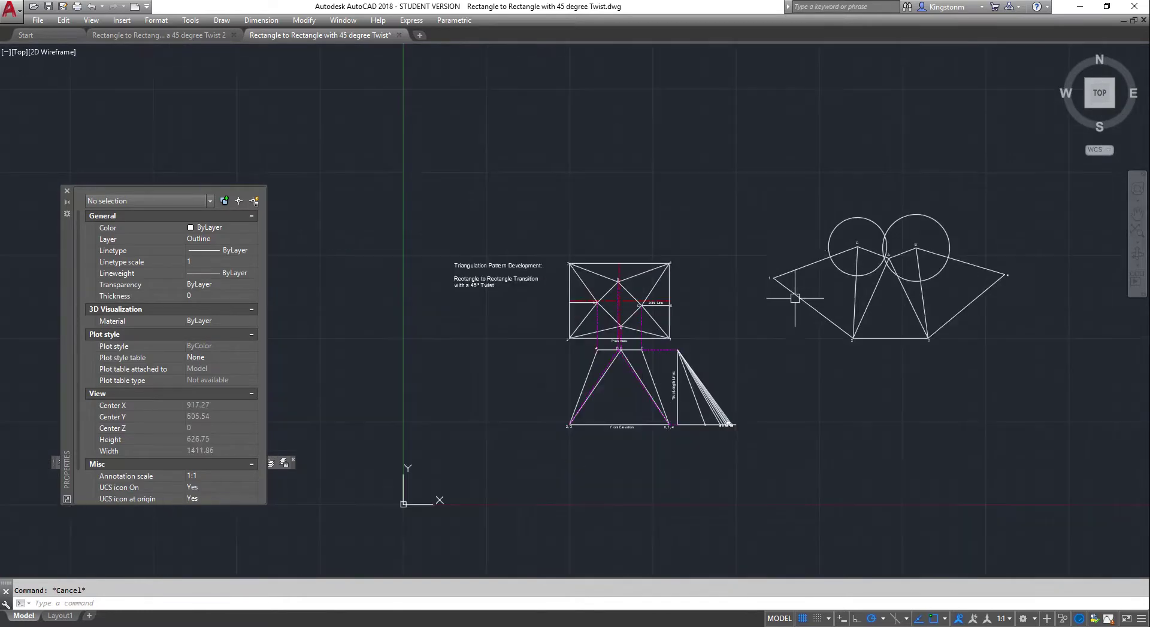
scroll(795, 245, "up", 4)
right_click(758, 280)
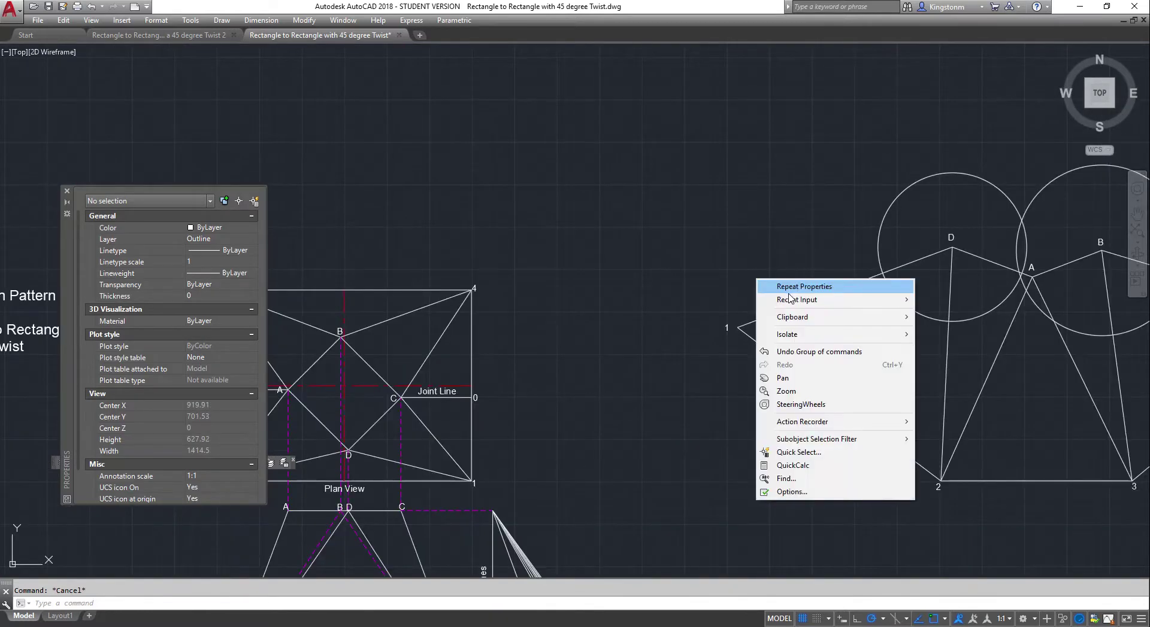
mouse_move(789, 299)
left_click(955, 313)
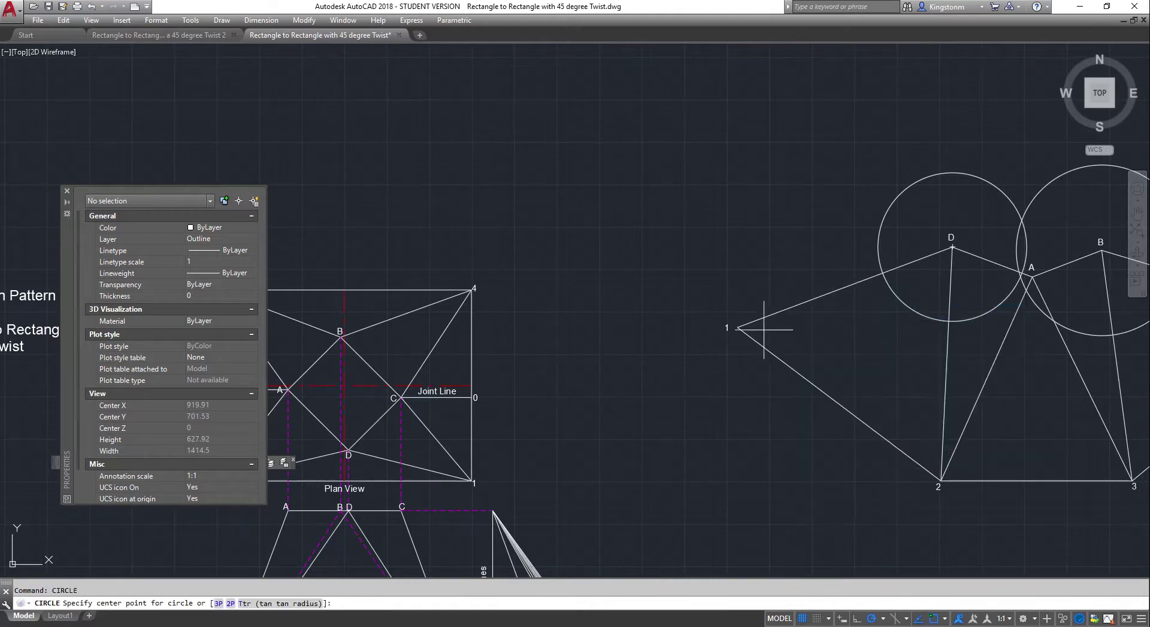
left_click(737, 327)
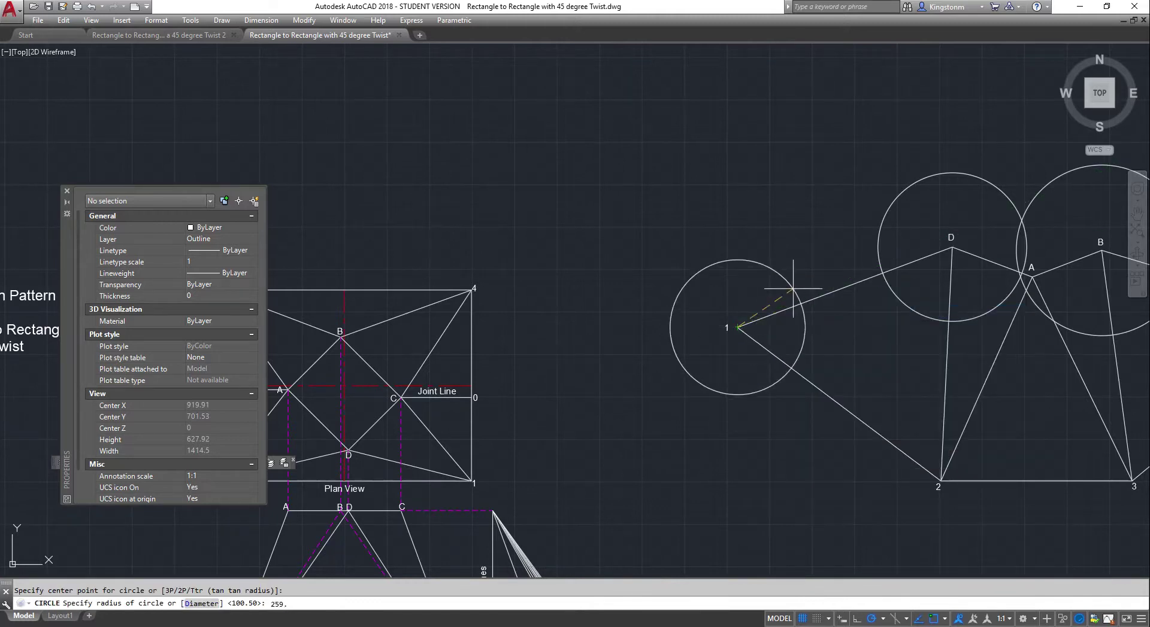
type("259.15")
key("Return")
key("Escape")
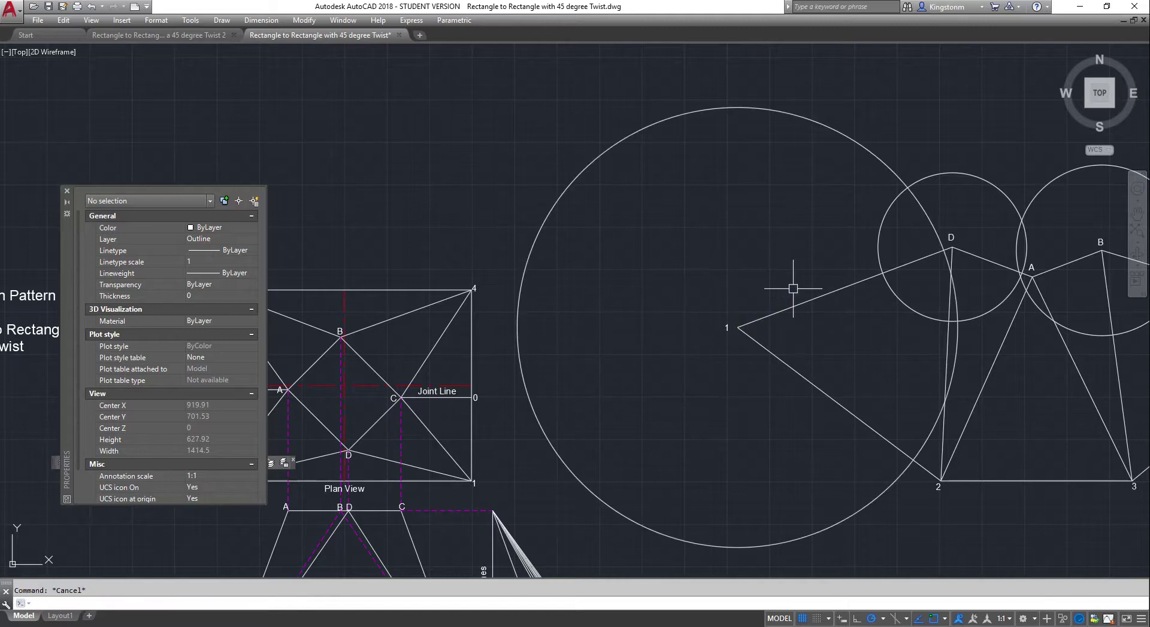
- Draw connected lines from point D to the upper intersection of the circles around D and 1, and on to point 1
key("Return")
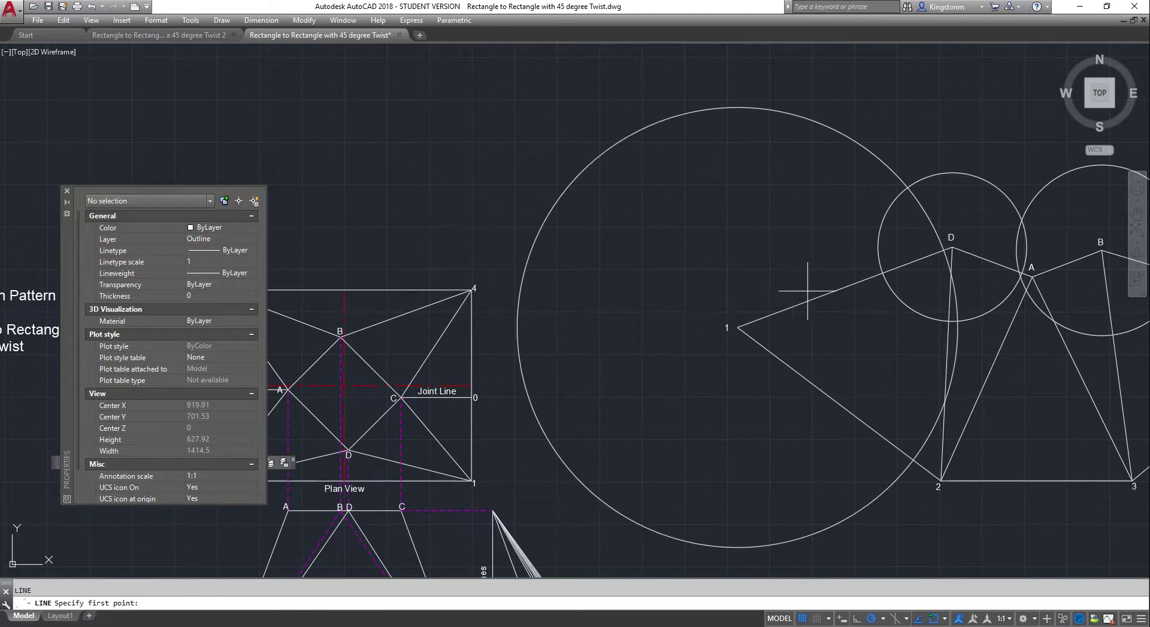
left_click(952, 247)
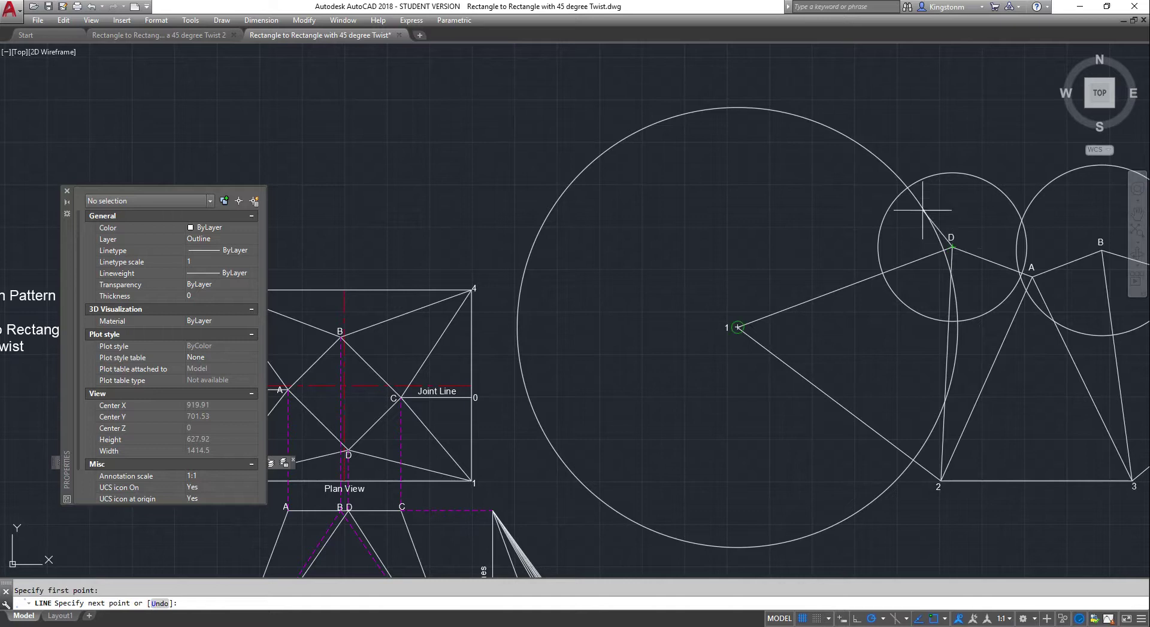
left_click(906, 190)
left_click(738, 328)
key("Escape")
- Erase the construction circles around points 1 and D and close the object properties
left_click(858, 136)
left_click(948, 173)
key("Delete")
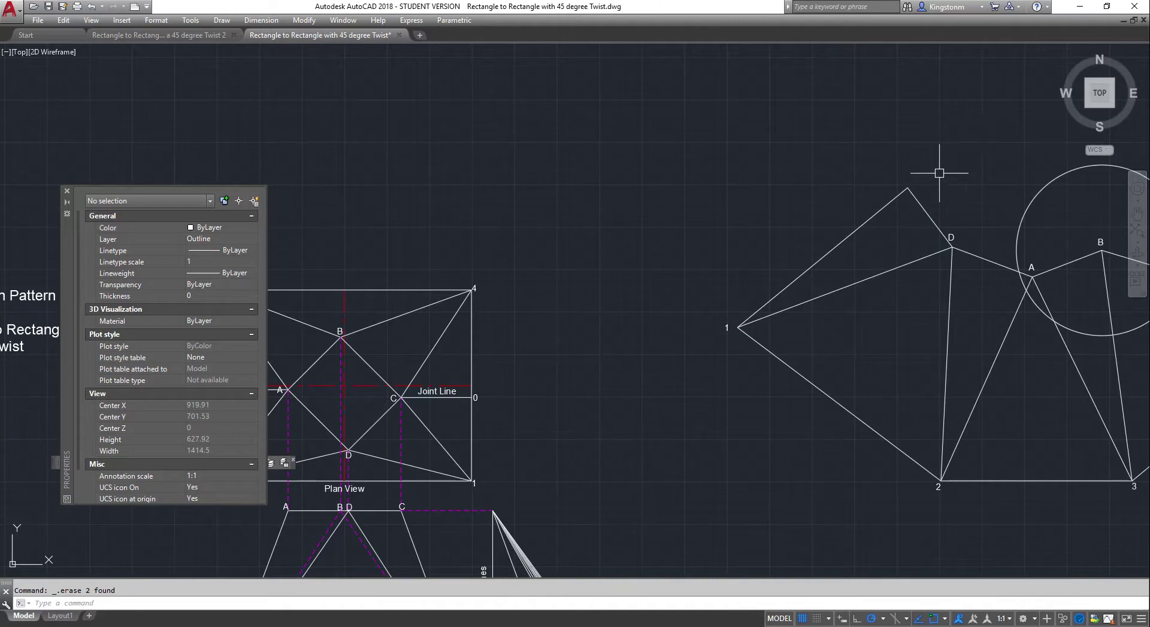
scroll(939, 173, "down", 2)
left_click(67, 190)
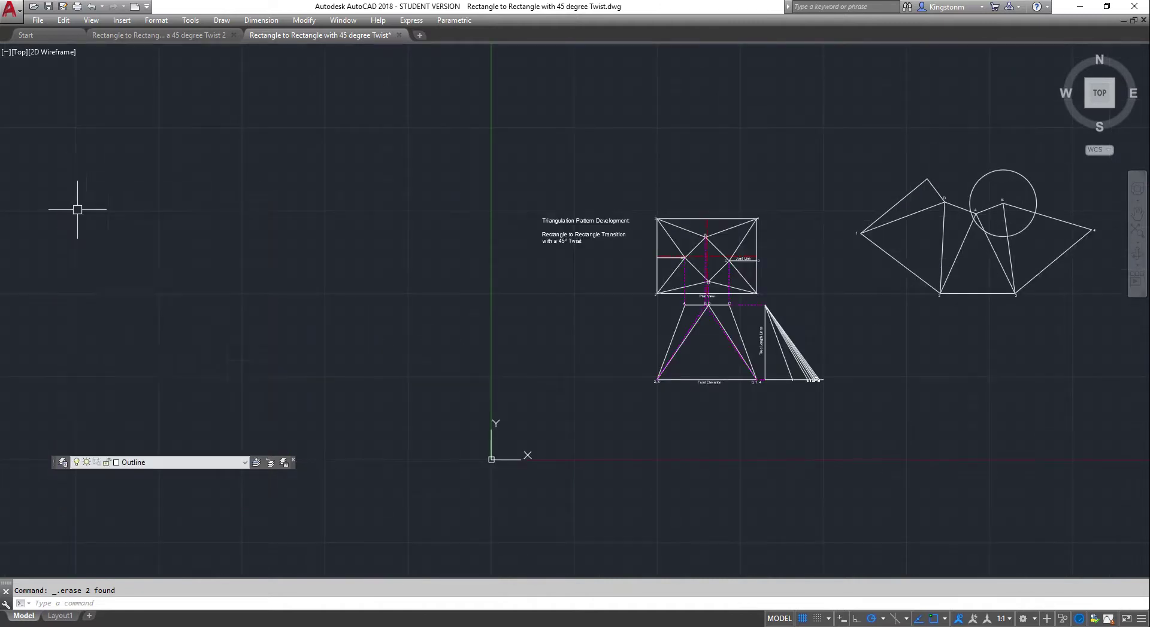
- Identify edge C-4 in the plan view as the next side for the pattern
scroll(130, 331, "down", 4)
scroll(213, 335, "up", 9)
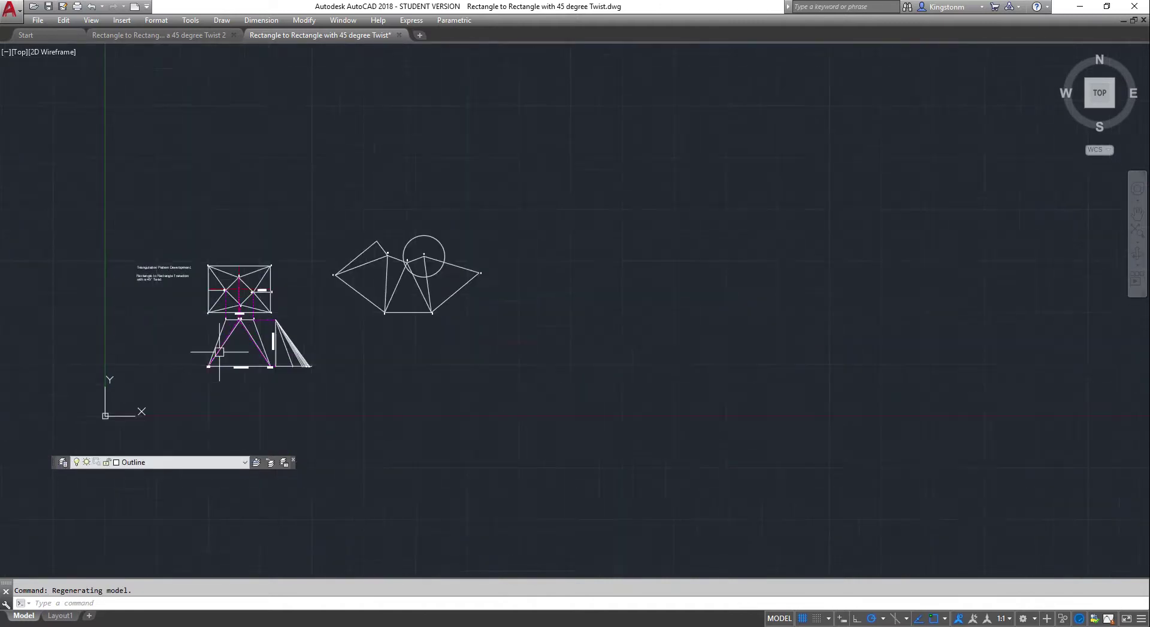
scroll(324, 173, "up", 2)
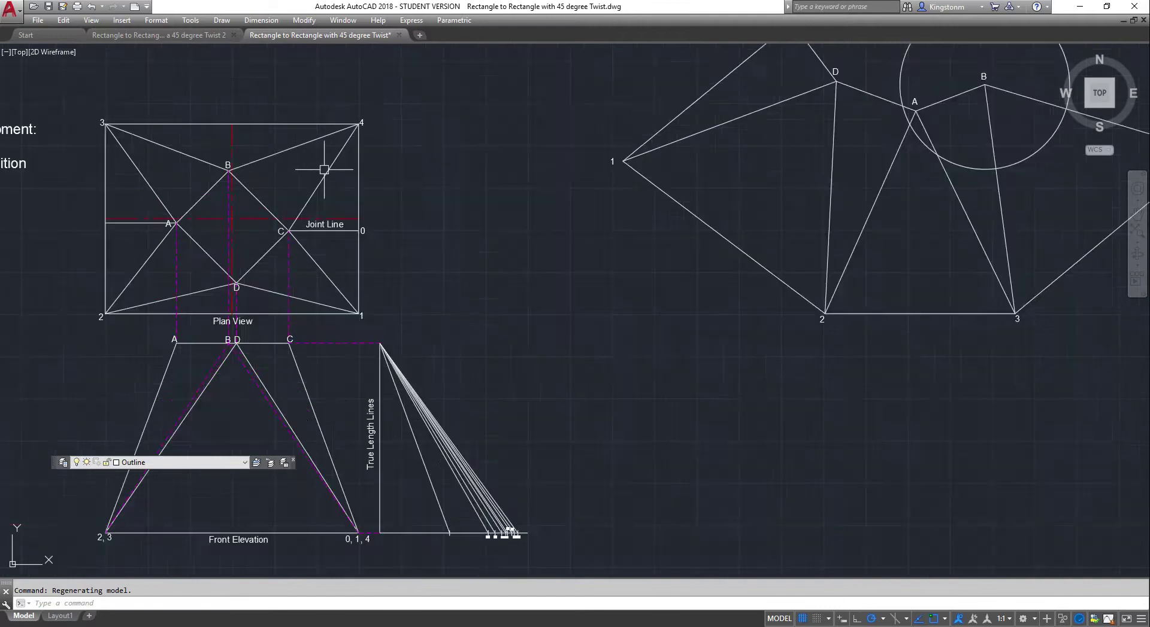
scroll(320, 184, "down", 2)
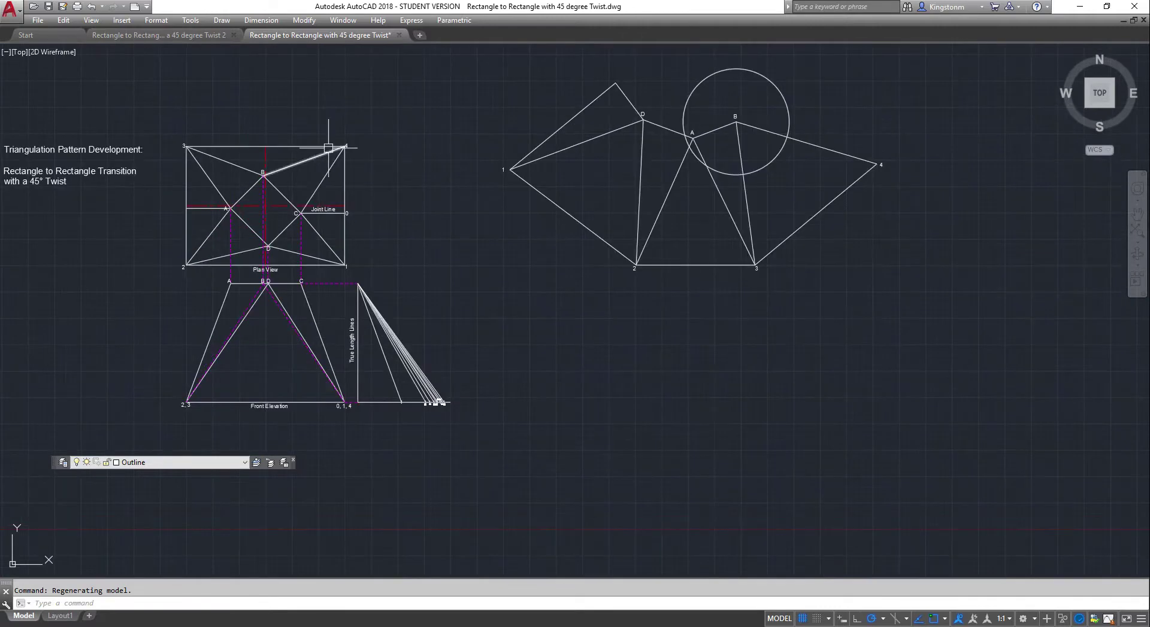
scroll(318, 185, "up", 4)
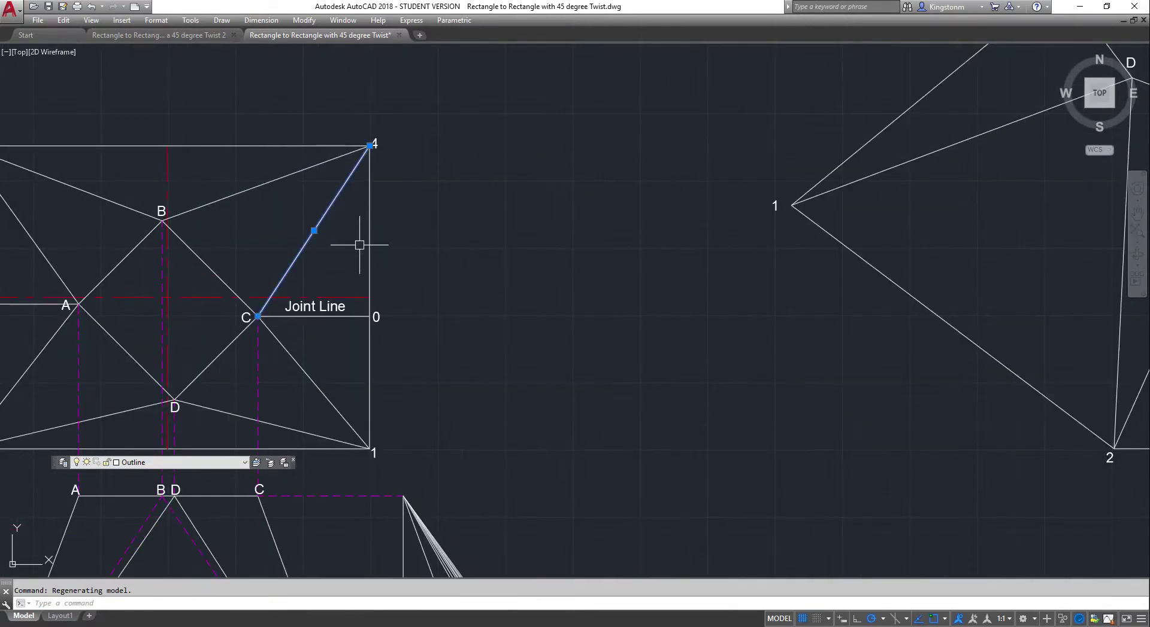
scroll(364, 249, "down", 4)
key("Escape")
- Look up the length of line C4 in the true length diagram through its properties
scroll(411, 474, "up", 4)
scroll(487, 441, "up", 2)
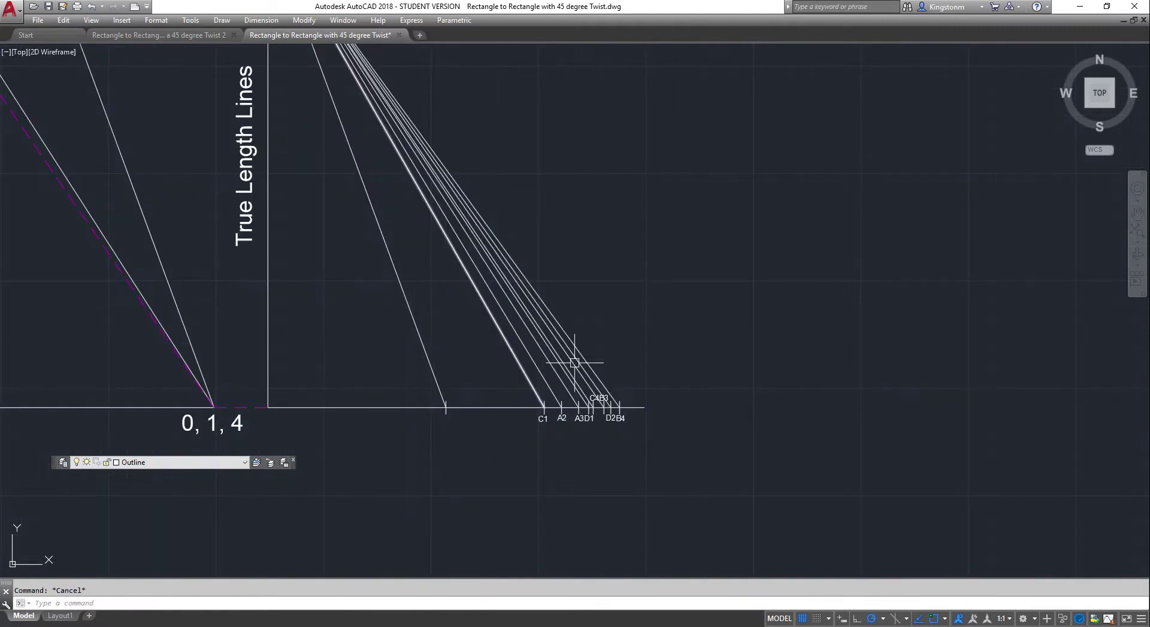
scroll(598, 379, "up", 2)
scroll(578, 377, "up", 1)
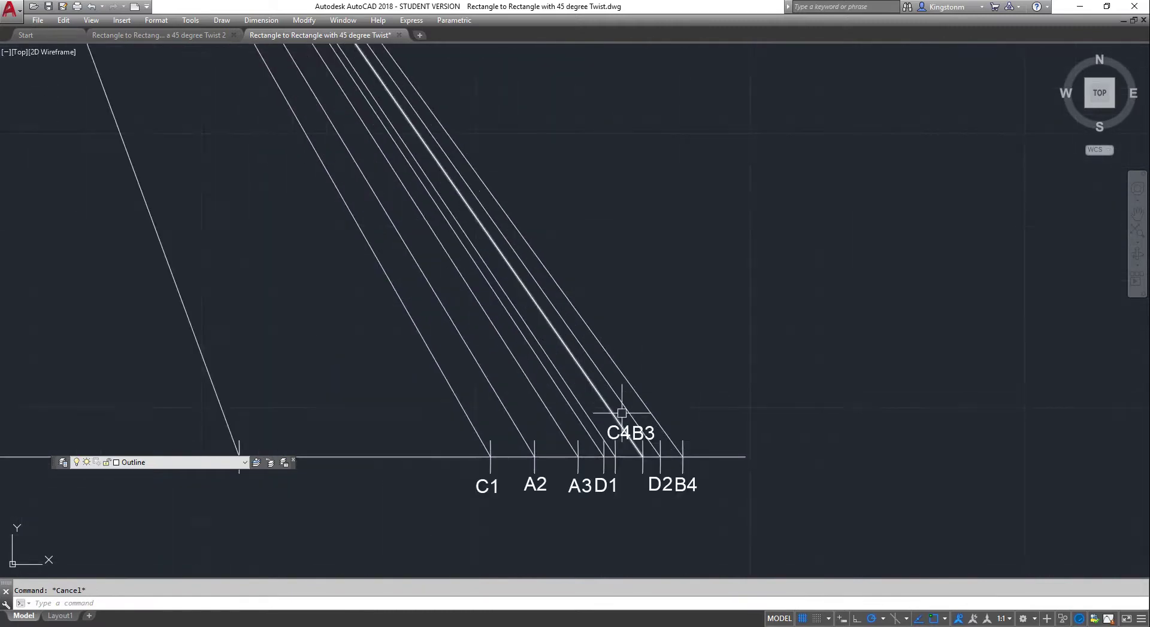
scroll(634, 413, "up", 3)
scroll(643, 412, "down", 2)
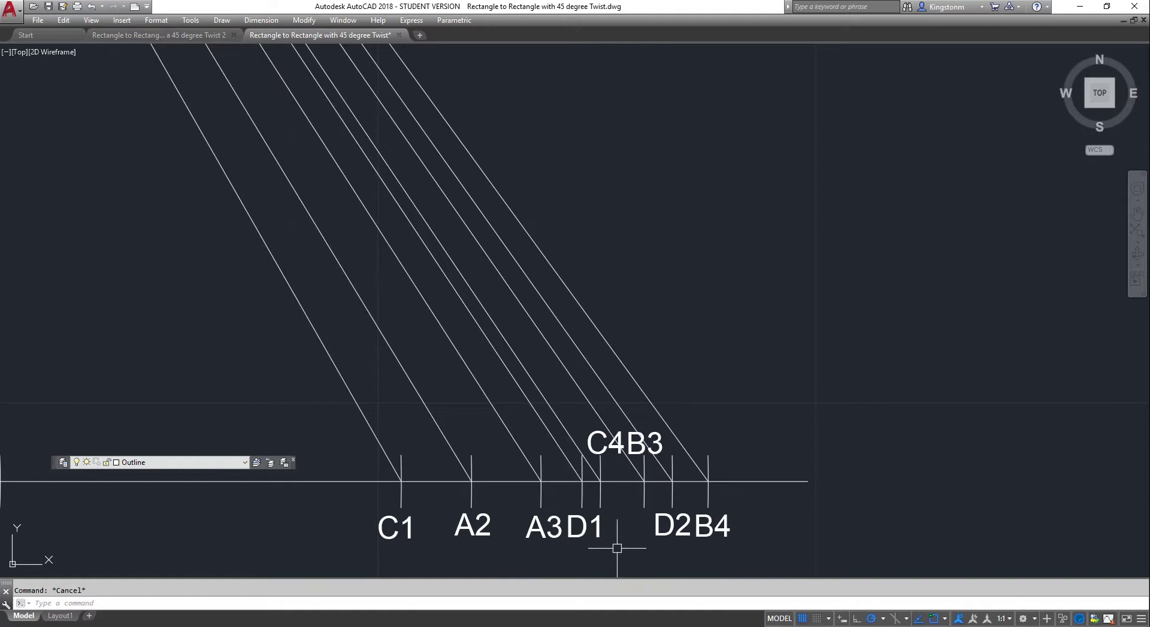
scroll(612, 554, "up", 2)
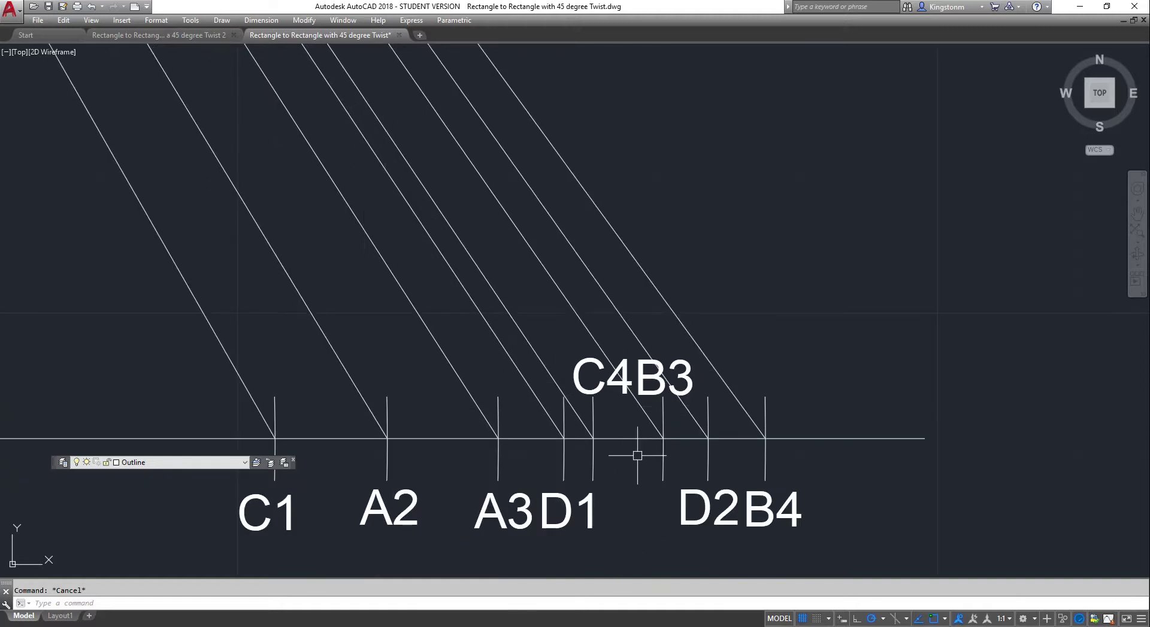
left_click(580, 418)
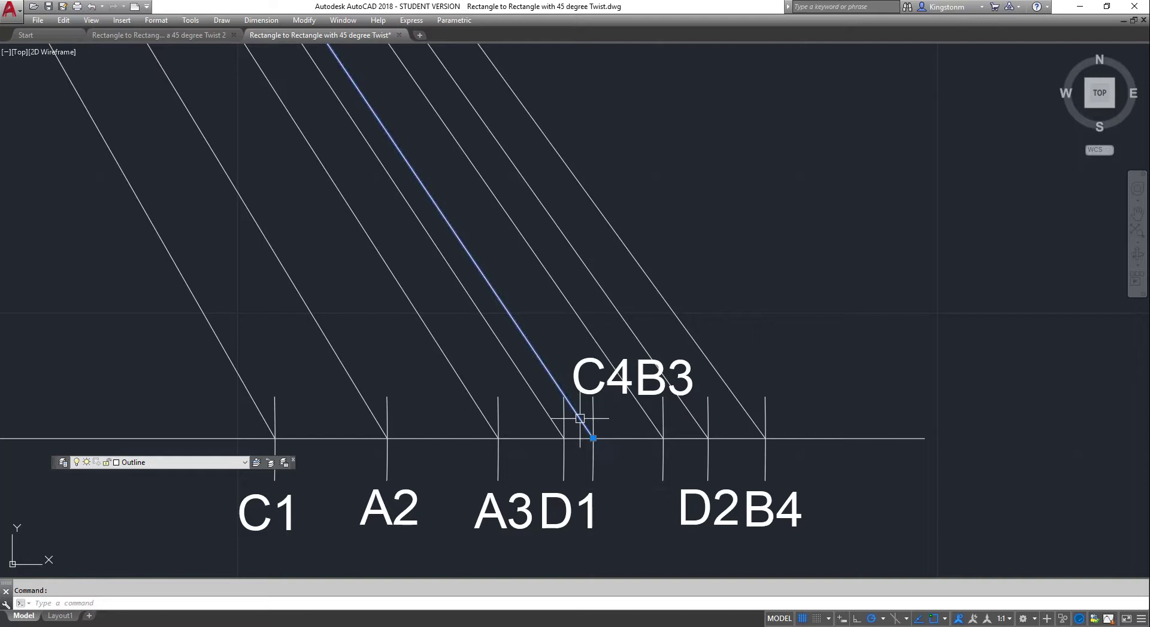
right_click(580, 424)
left_click(621, 395)
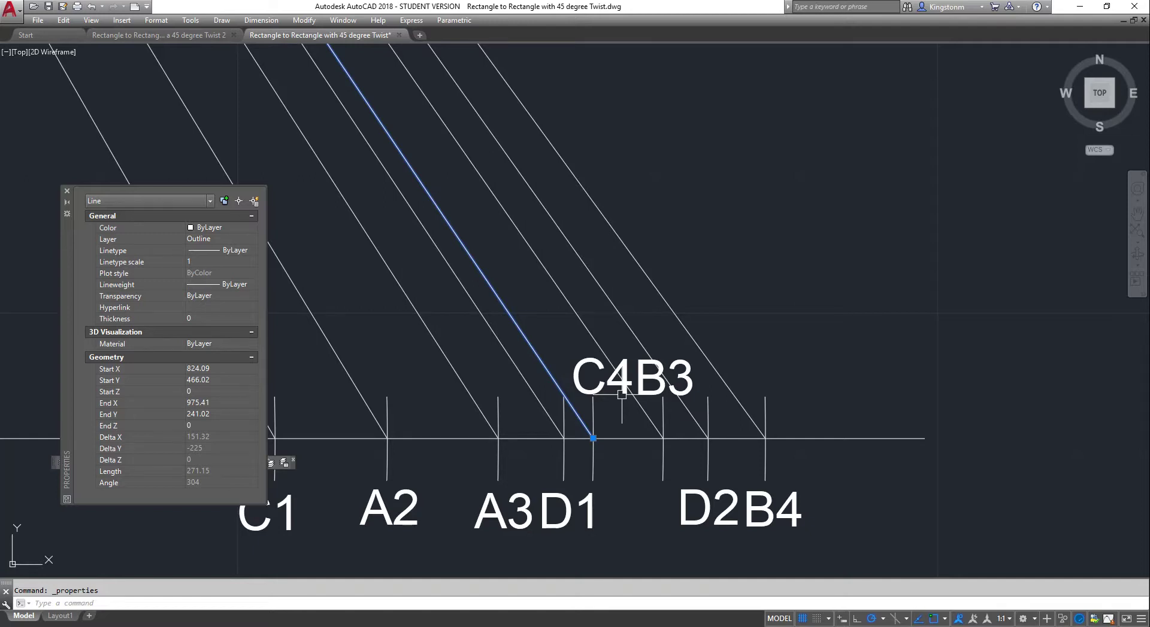
key("Escape")
- Draw a circle of radius 271.15 centred on point 4 of the pattern
scroll(635, 389, "down", 6)
scroll(867, 236, "up", 3)
scroll(760, 407, "up", 5)
right_click(753, 277)
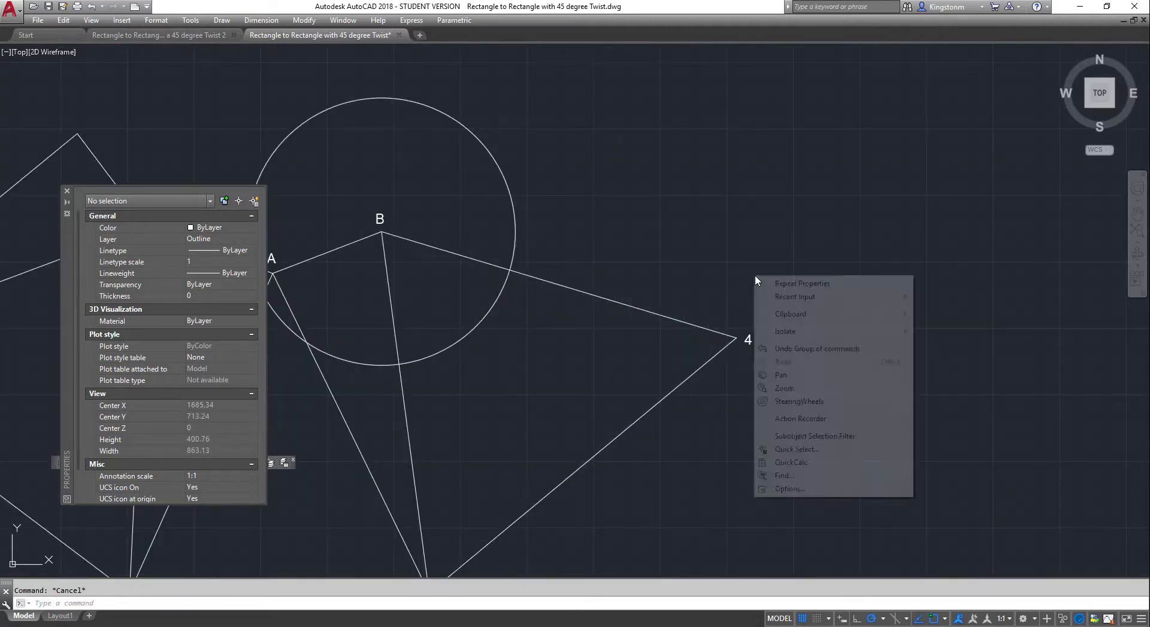
mouse_move(802, 297)
left_click(934, 335)
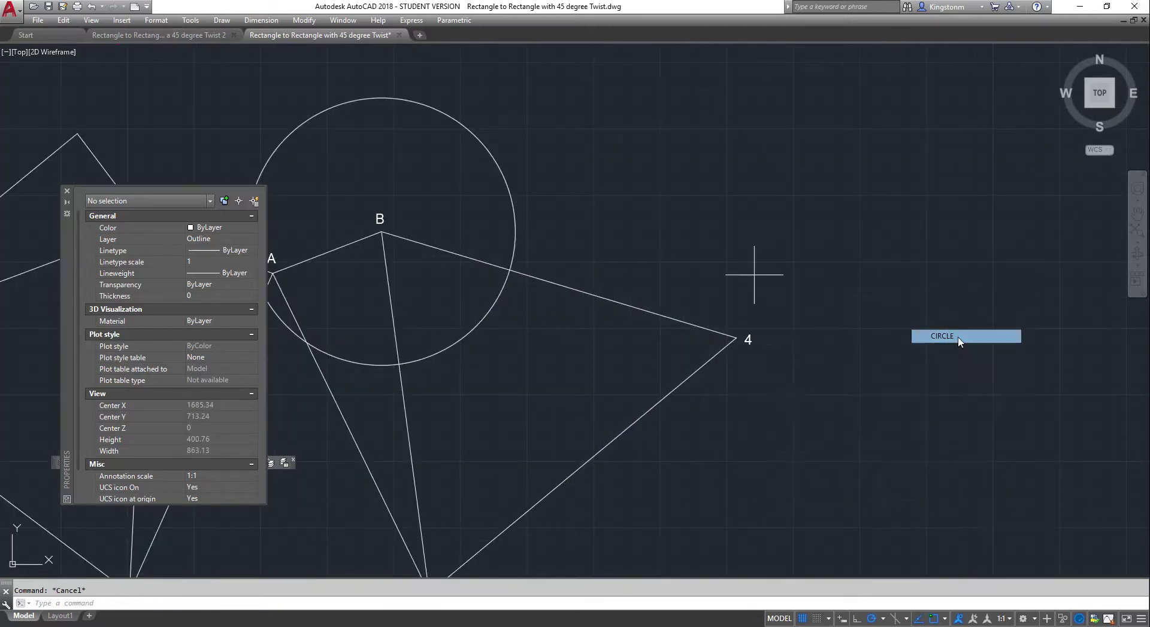
left_click(737, 339)
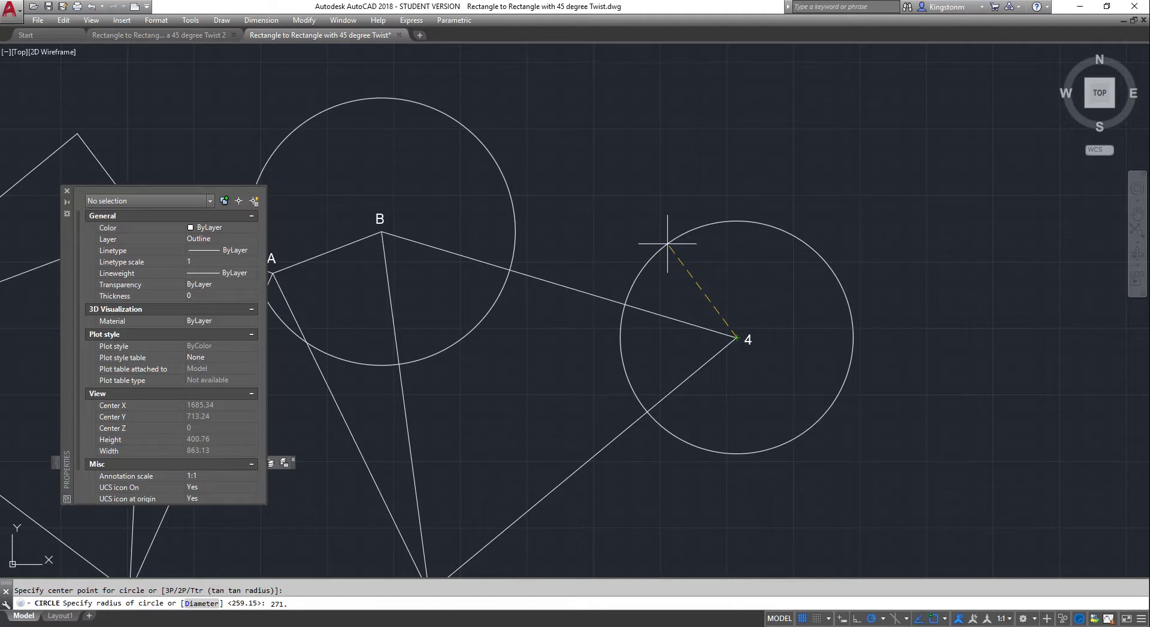
key("Return")
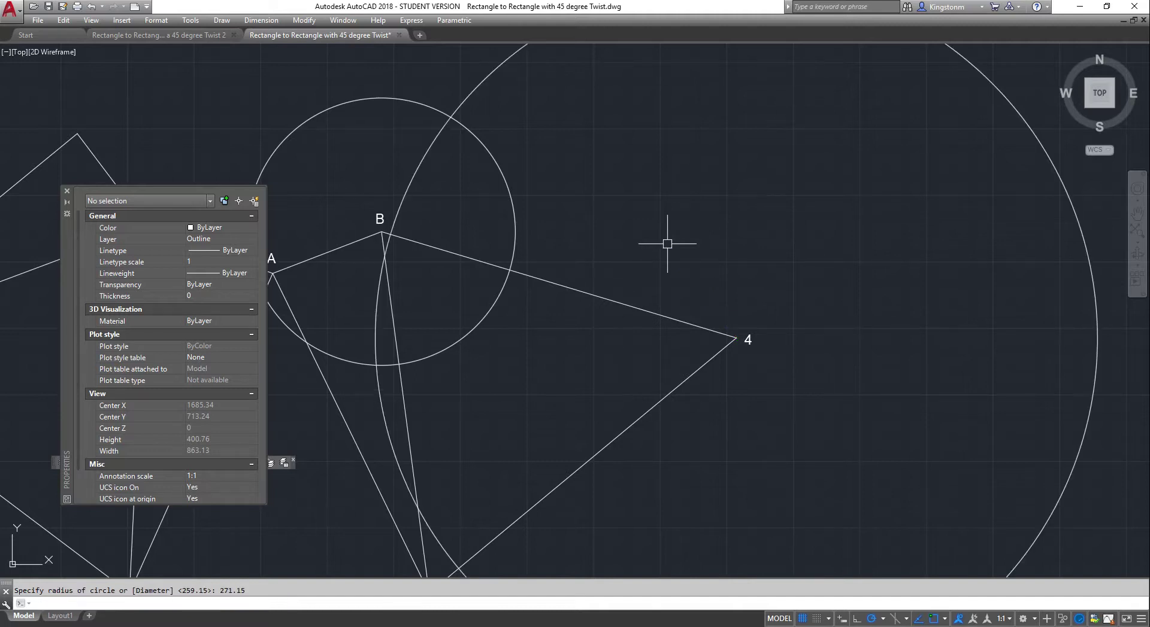
- Draw connected lines from point 4 to the upper intersection of the two circles and on to point B
type("l")
key("Return")
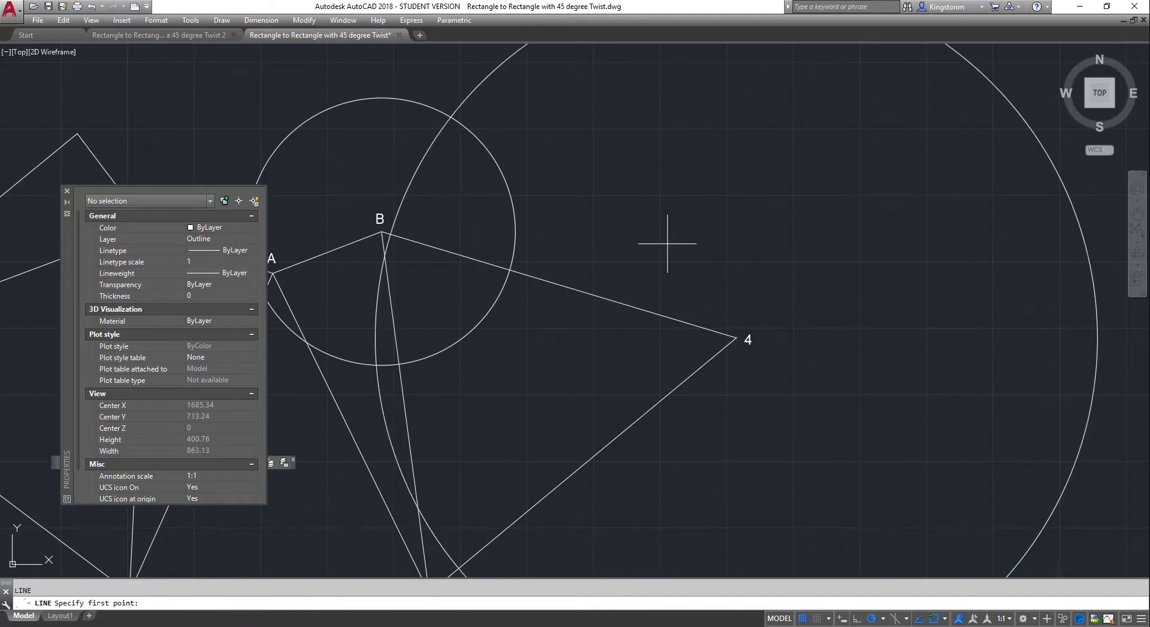
left_click(736, 338)
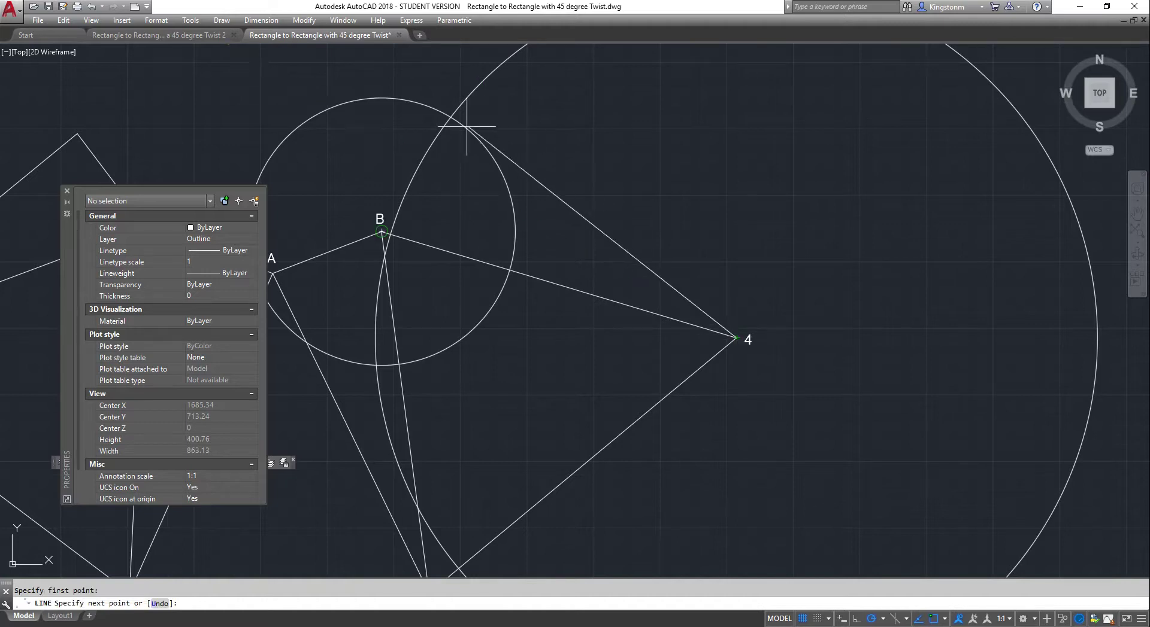
left_click(451, 117)
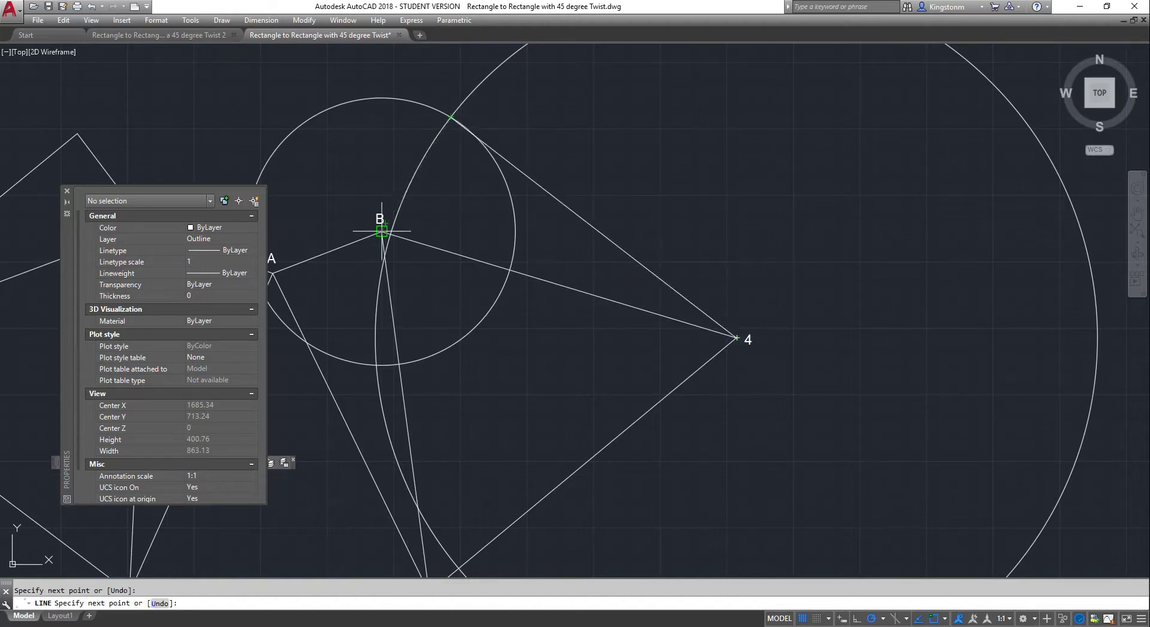
left_click(382, 231)
key("Escape")
- Erase the two construction circles centred on points B and 4
left_click(423, 108)
left_click(479, 85)
key("Delete")
- Copy the text label C beside the joint line in the plan view to the clipboard
scroll(629, 133, "down", 5)
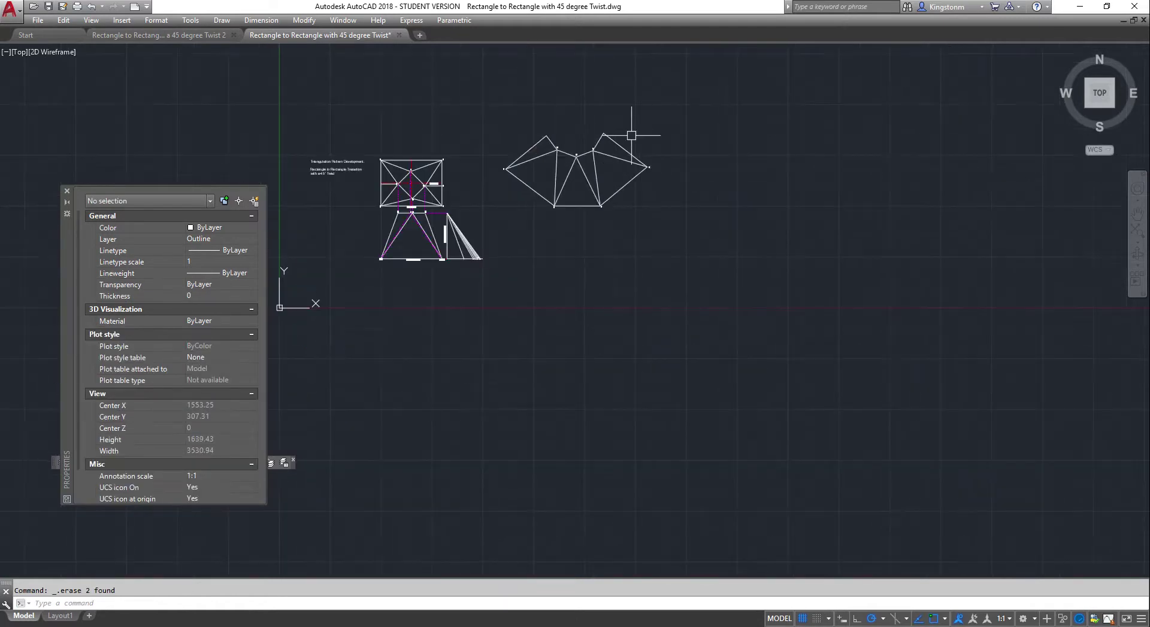
scroll(556, 90, "up", 3)
scroll(557, 90, "down", 1)
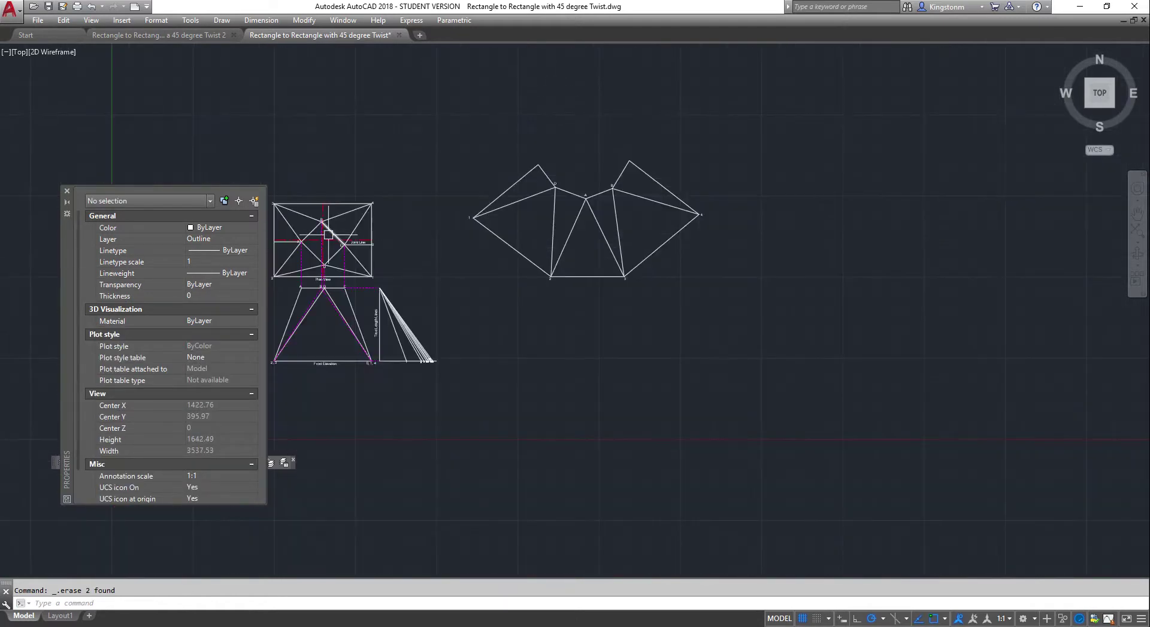
scroll(335, 250, "up", 4)
scroll(335, 250, "up", 2)
left_click(359, 224)
right_click(355, 222)
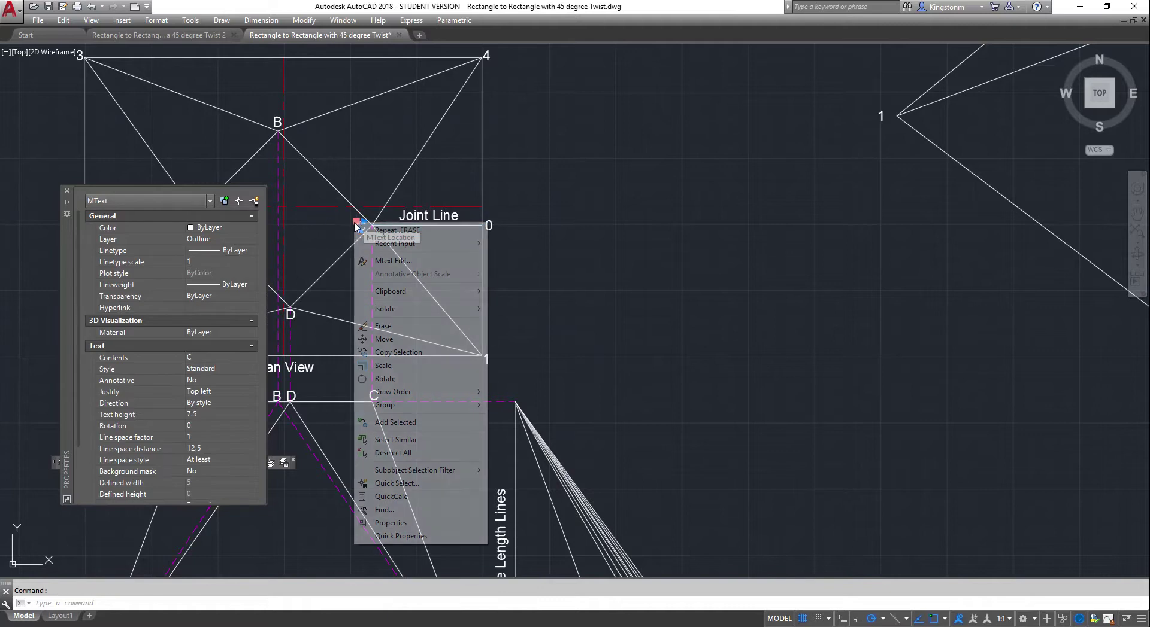
mouse_move(377, 293)
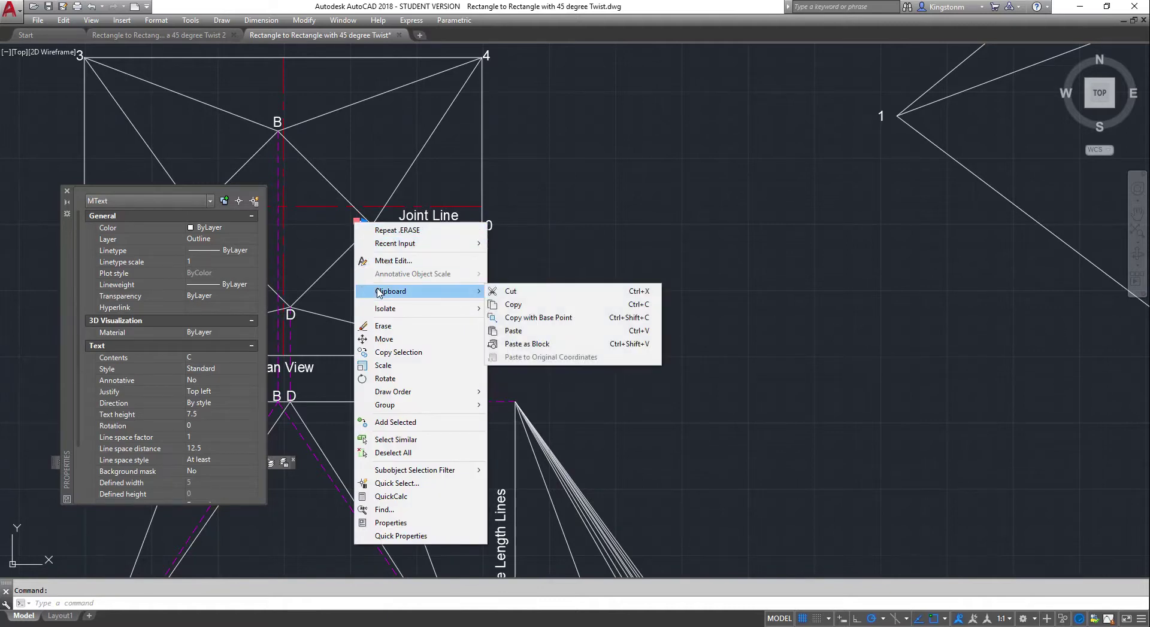
left_click(510, 304)
- Paste the copied label C at the apex of the pattern triangle formed with points 1 and D
scroll(850, 102, "down", 5)
scroll(826, 108, "up", 4)
right_click(807, 106)
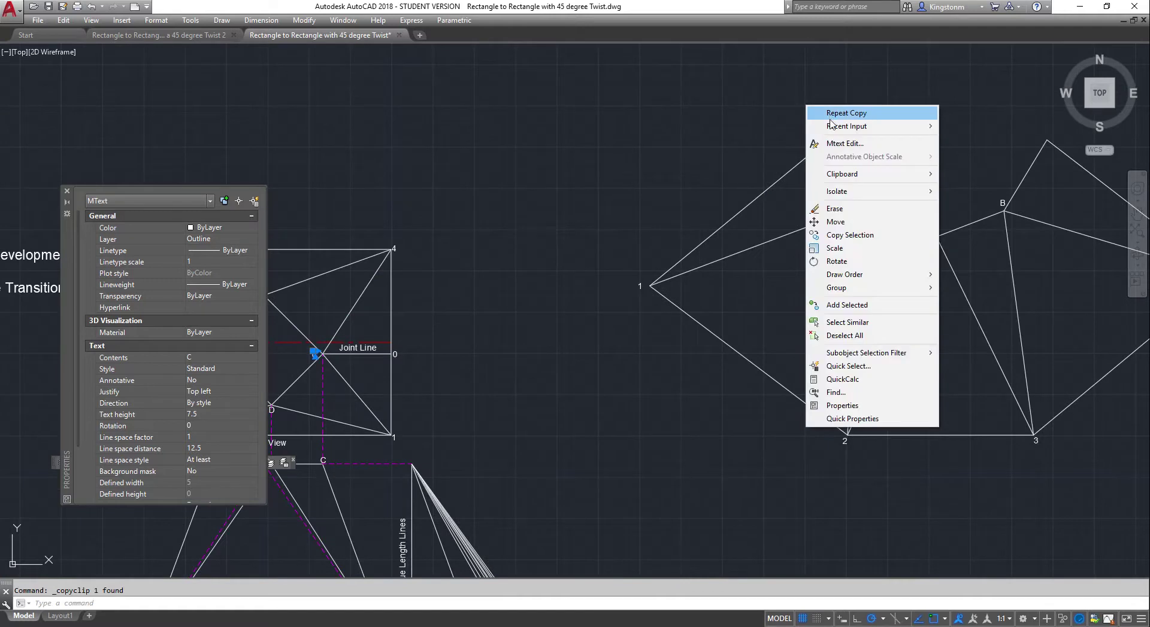
mouse_move(837, 182)
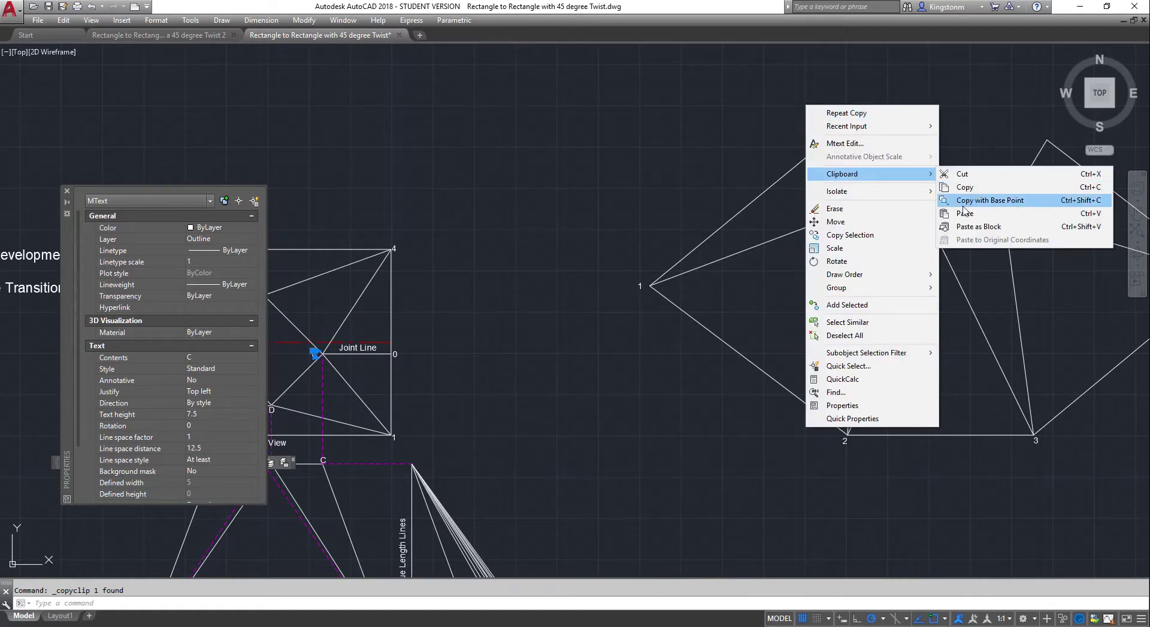
left_click(982, 213)
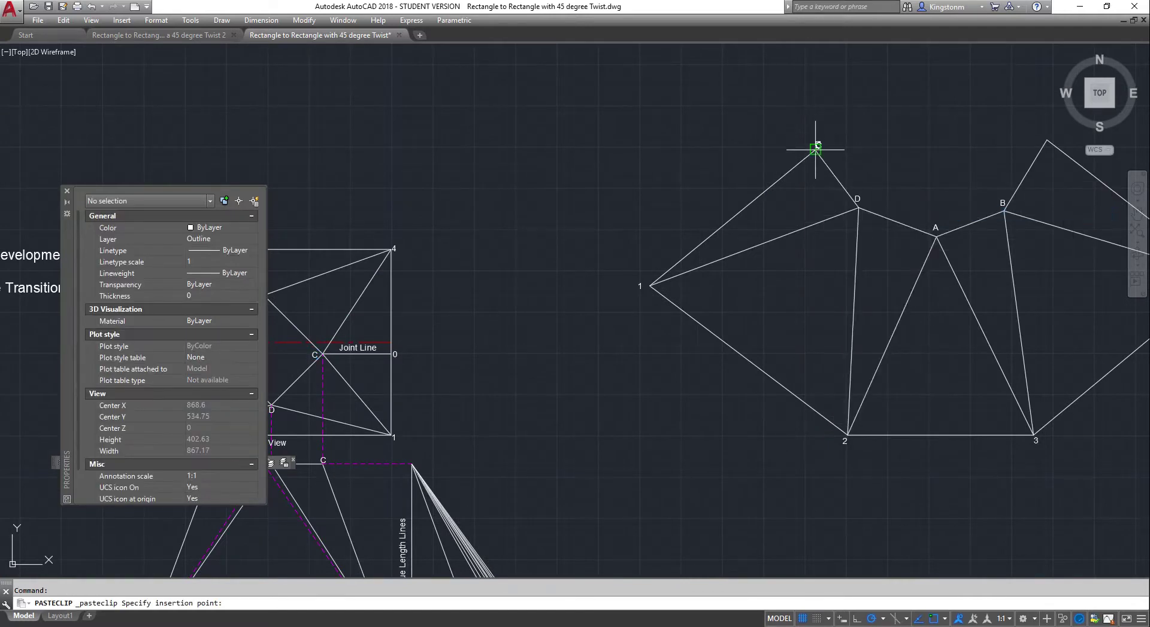
scroll(815, 150, "up", 4)
left_click(825, 173)
- Paste another label C at the apex of the pattern triangle formed with points B and 4
scroll(955, 141, "down", 8)
scroll(731, 159, "up", 6)
right_click(601, 206)
mouse_move(635, 243)
left_click(778, 284)
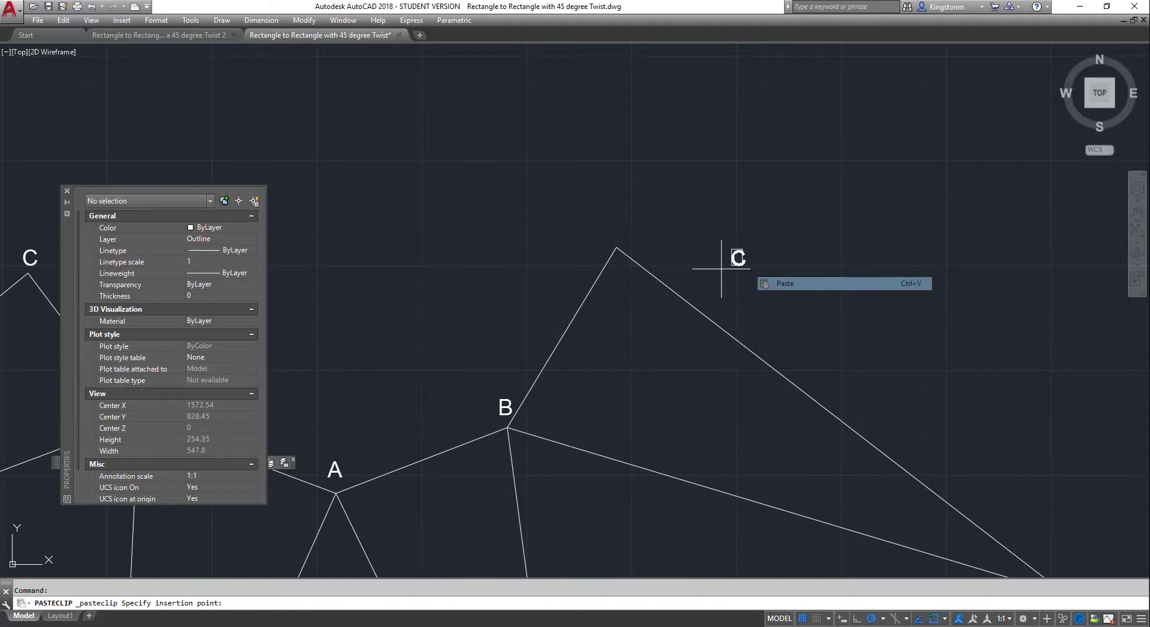
key("Escape")
- Identify edges C-4 and C-1 on either side of the joint line in the plan view
scroll(652, 251, "down", 10)
scroll(591, 253, "up", 6)
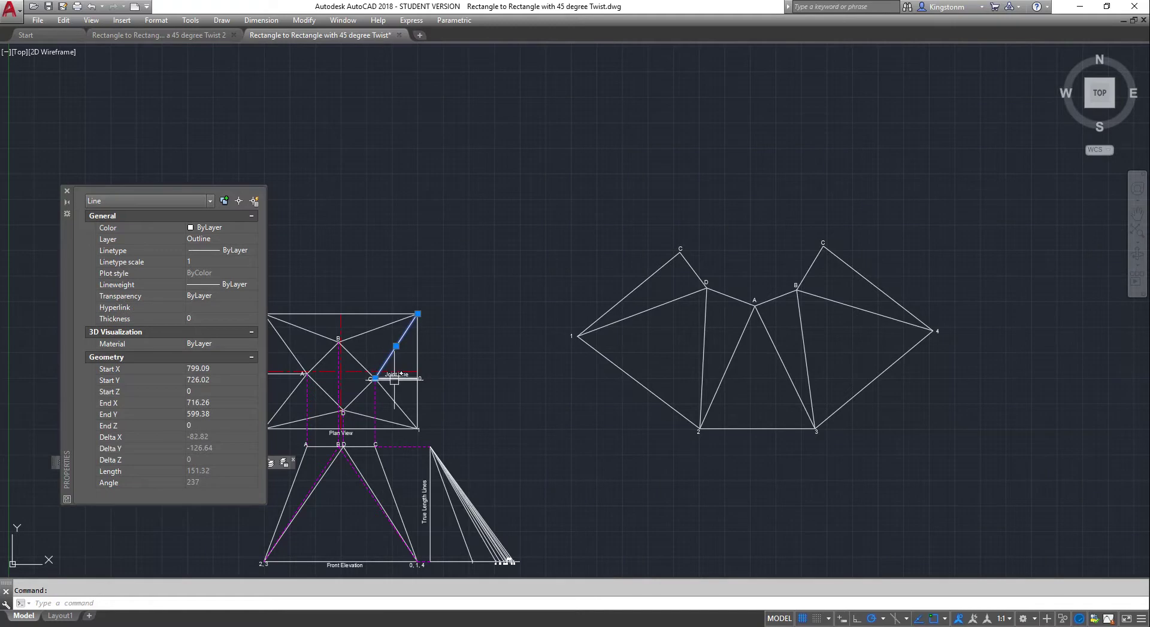
left_click(396, 375)
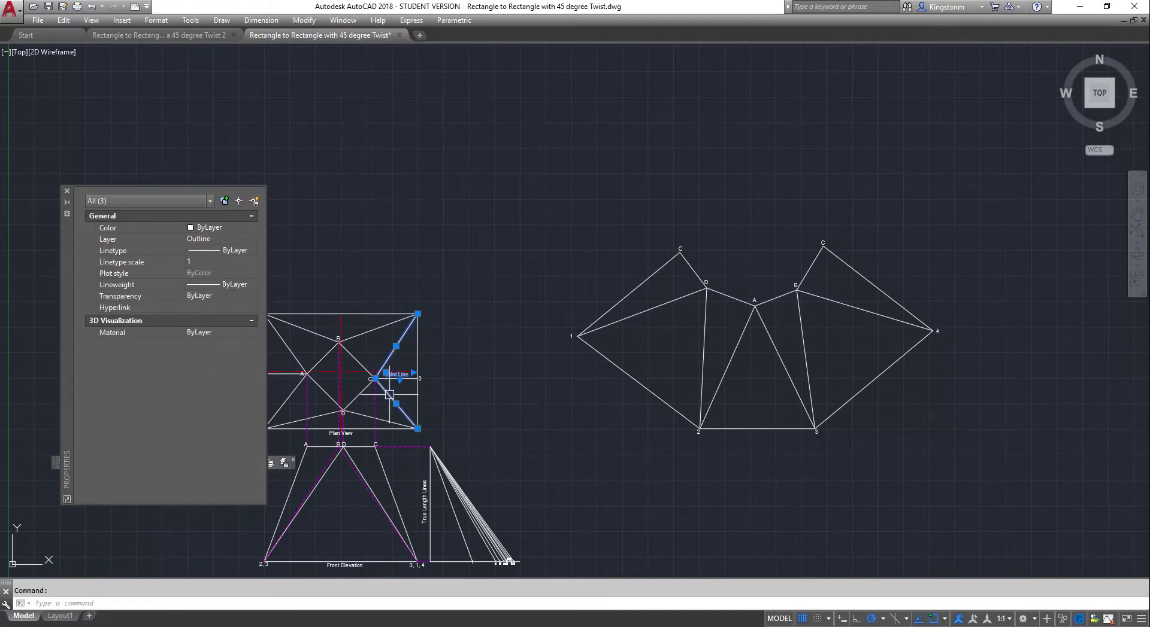
key("Escape")
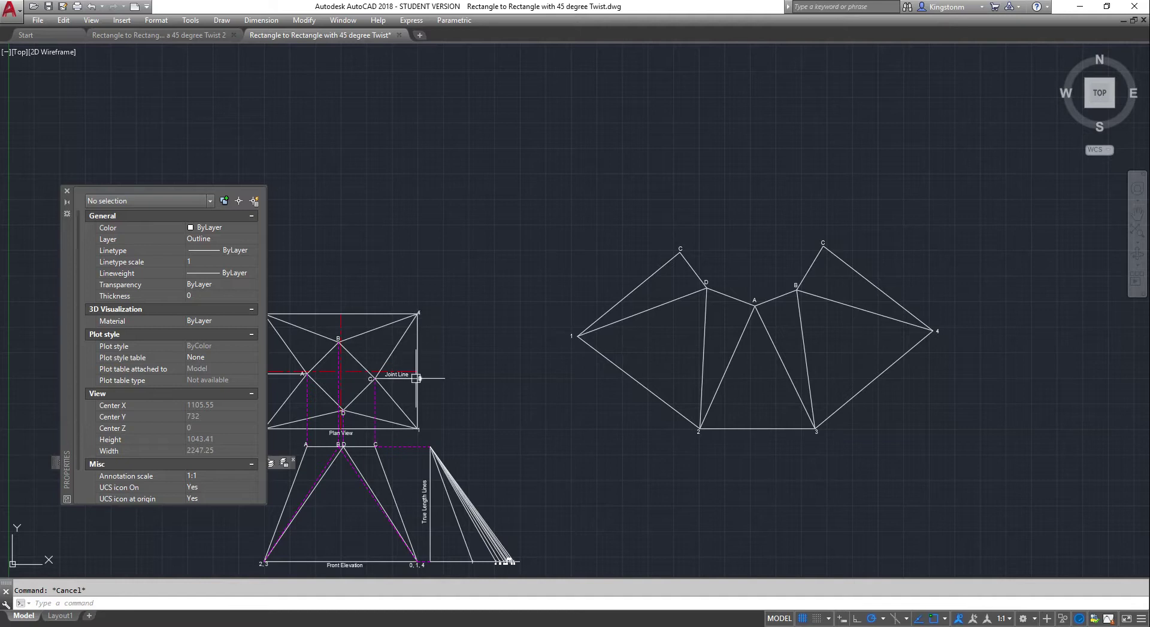
- Measure the distance from point 0 to point 4 along the plan view's outer edge
scroll(421, 357, "up", 5)
scroll(443, 359, "down", 5)
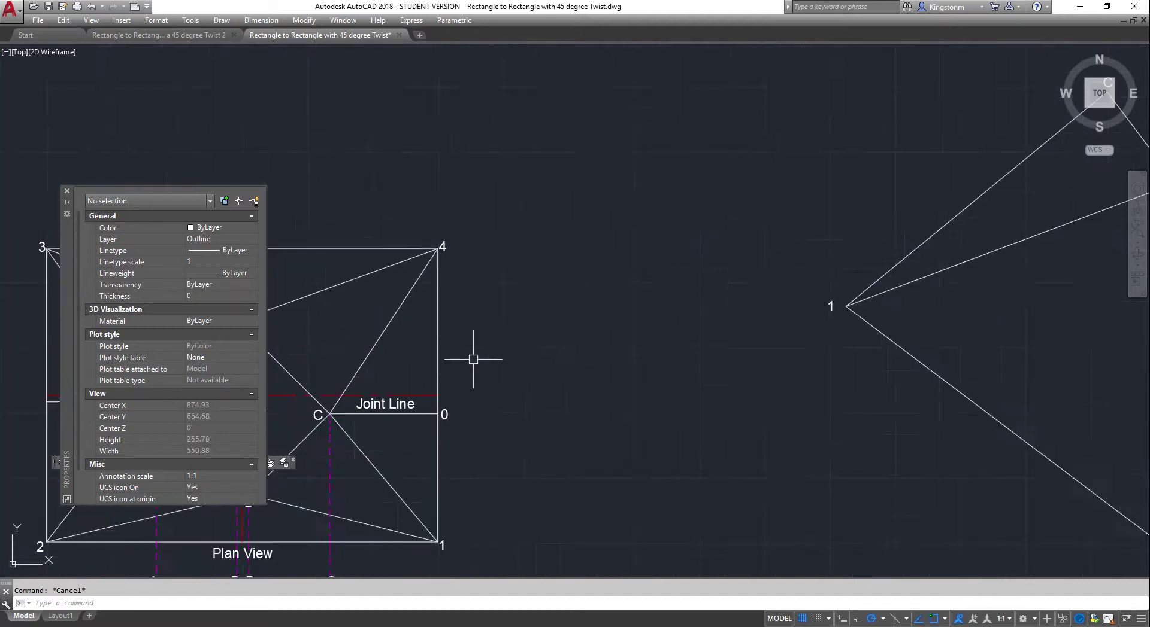
scroll(434, 383, "up", 3)
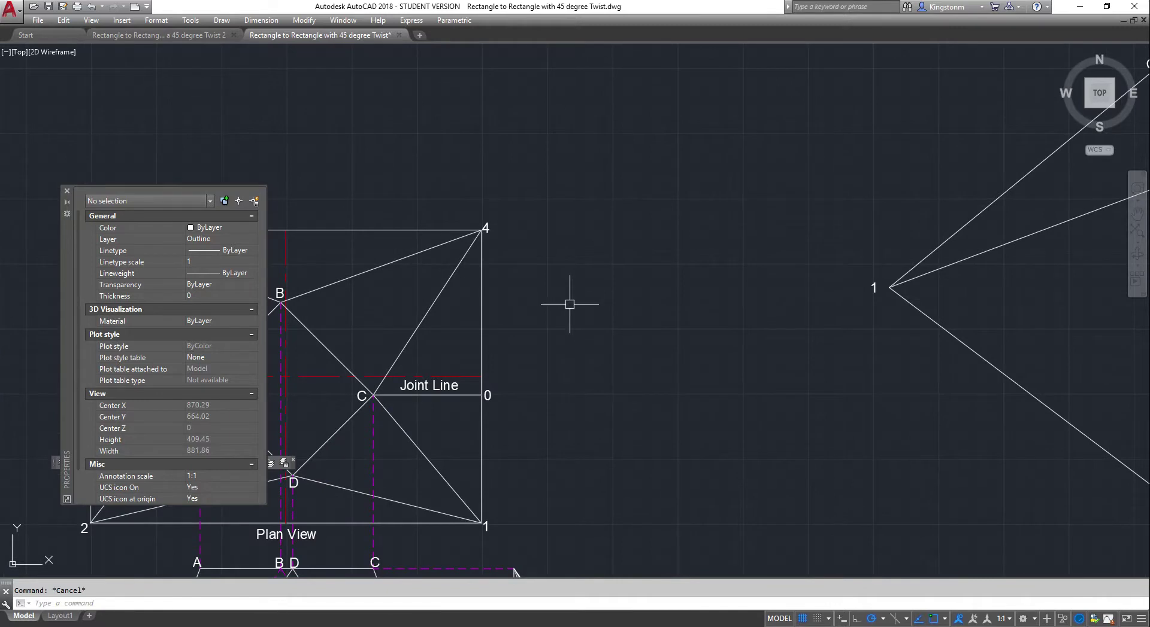
key("Return")
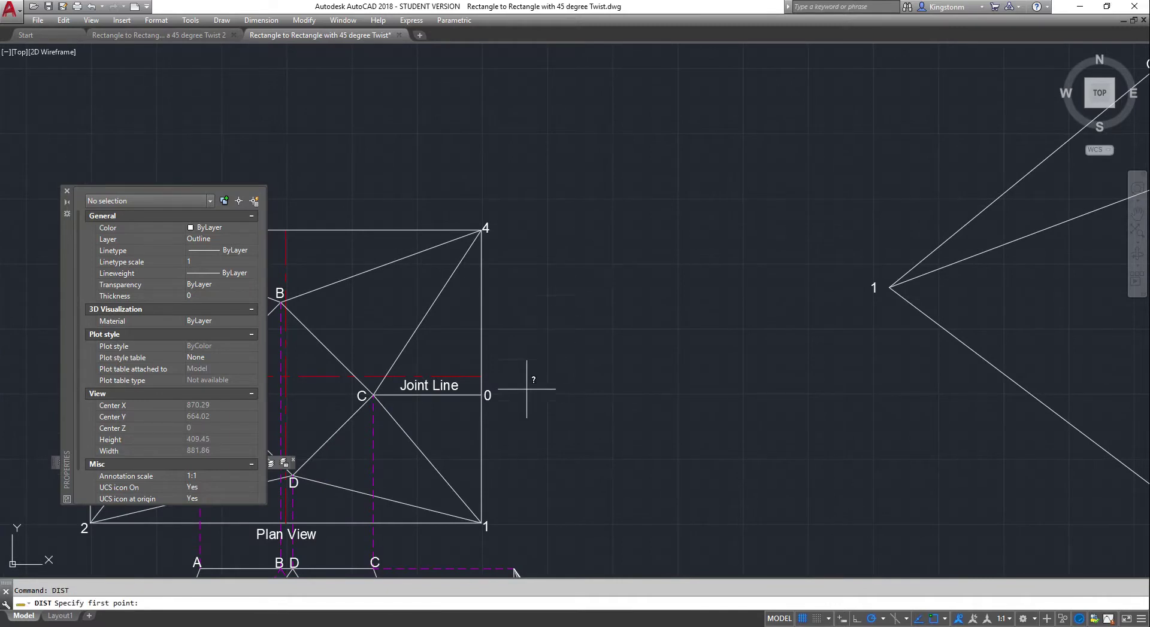
left_click(481, 395)
scroll(470, 309, "up", 6)
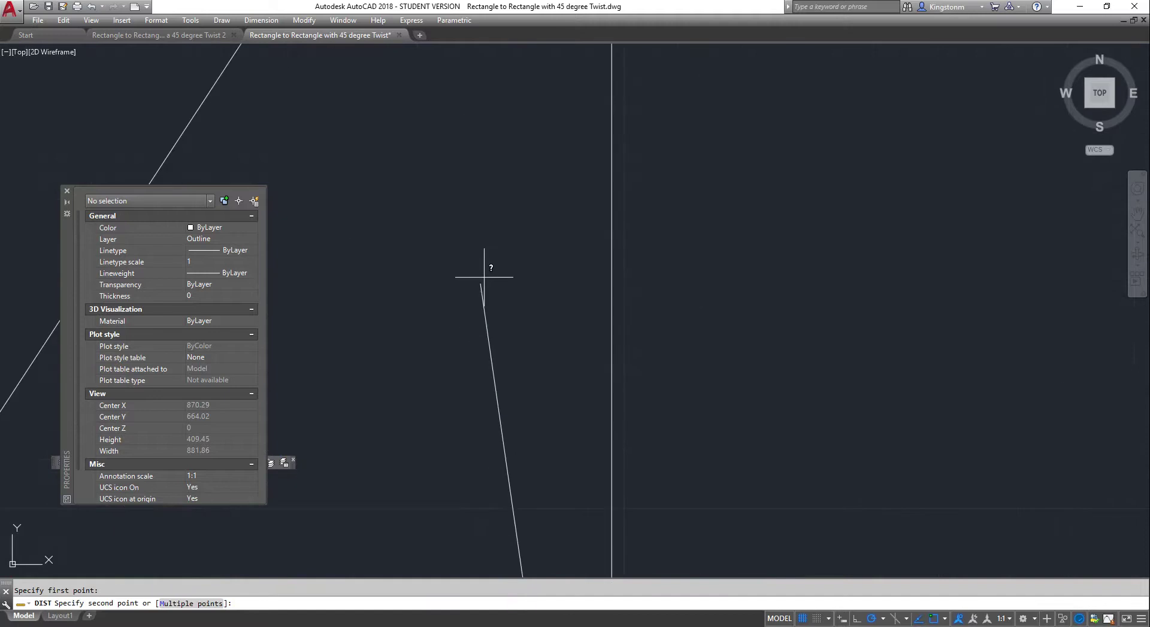
scroll(488, 269, "down", 4)
scroll(520, 105, "up", 2)
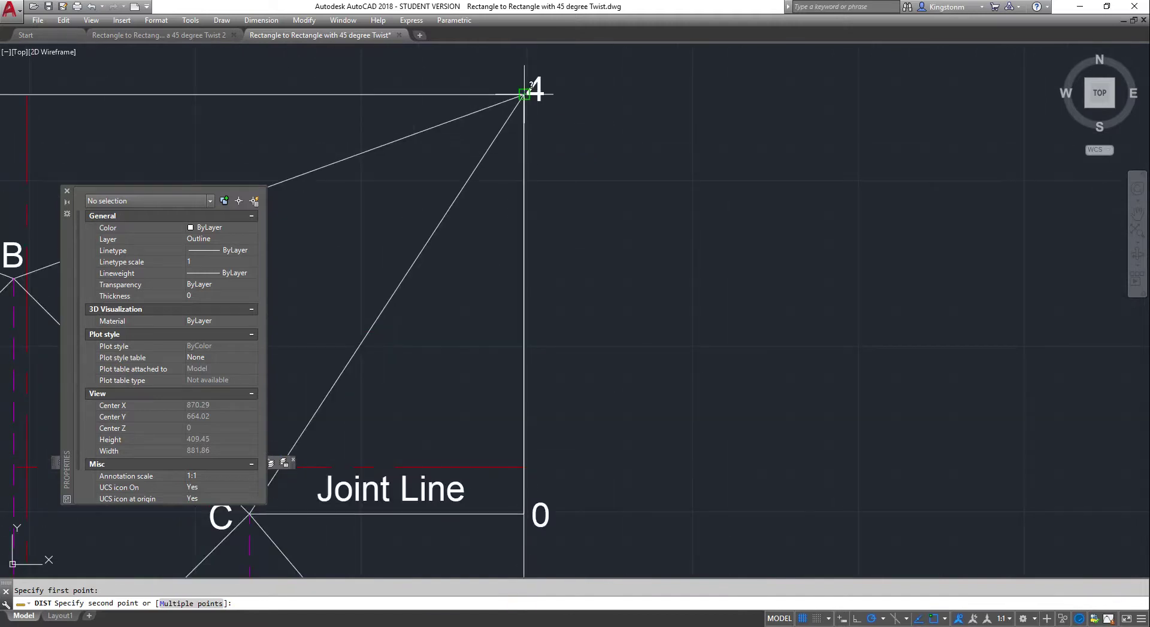
left_click(524, 94)
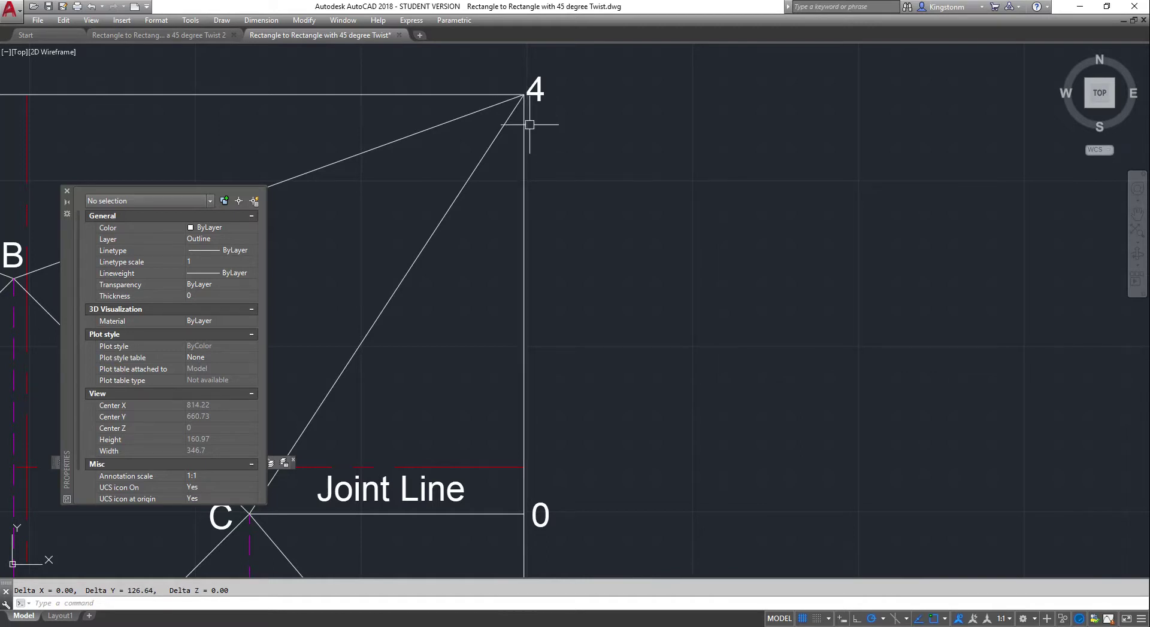
key("Escape")
- Draw a circle of radius 126.64 centred on point 4 of the pattern
scroll(529, 125, "down", 14)
scroll(707, 122, "up", 8)
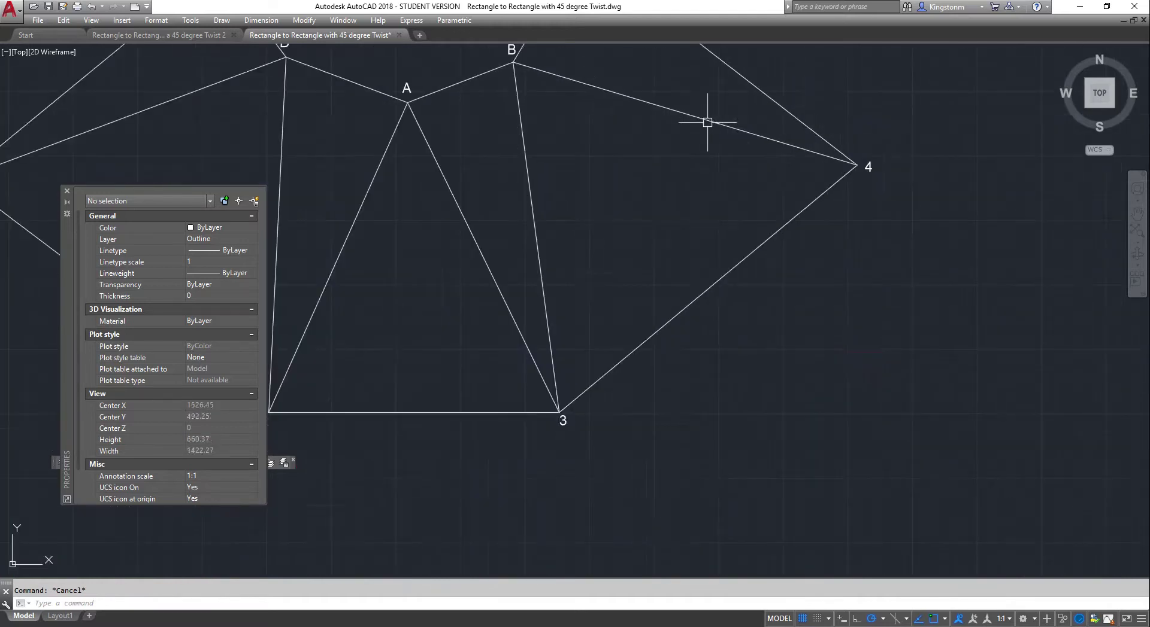
scroll(880, 103, "up", 2)
right_click(884, 121)
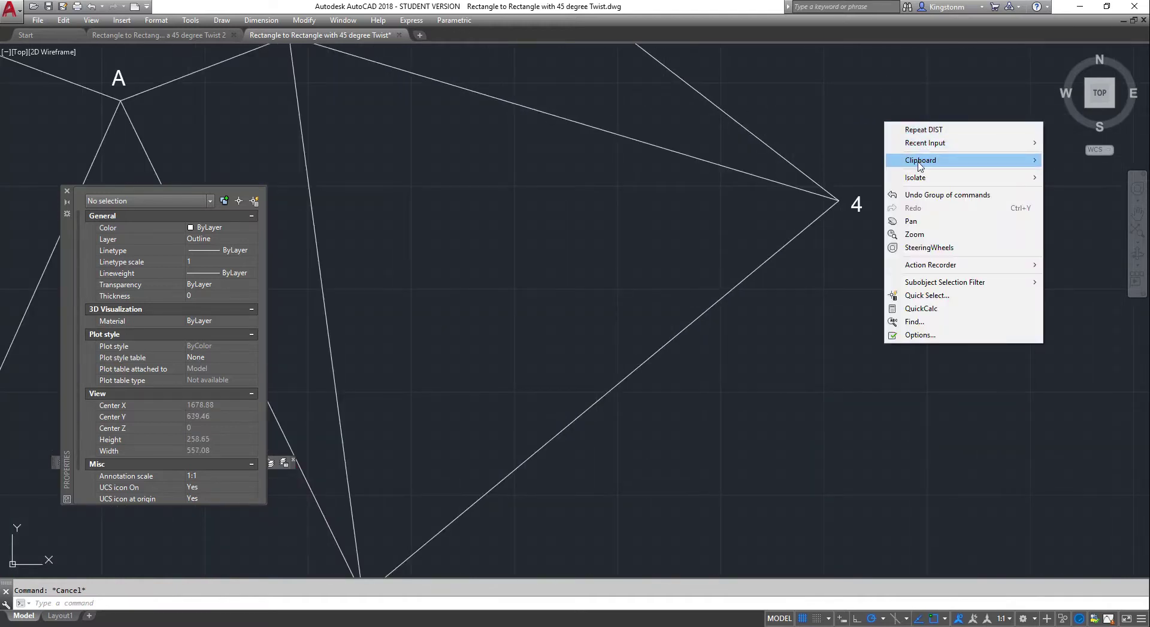
left_click(821, 287)
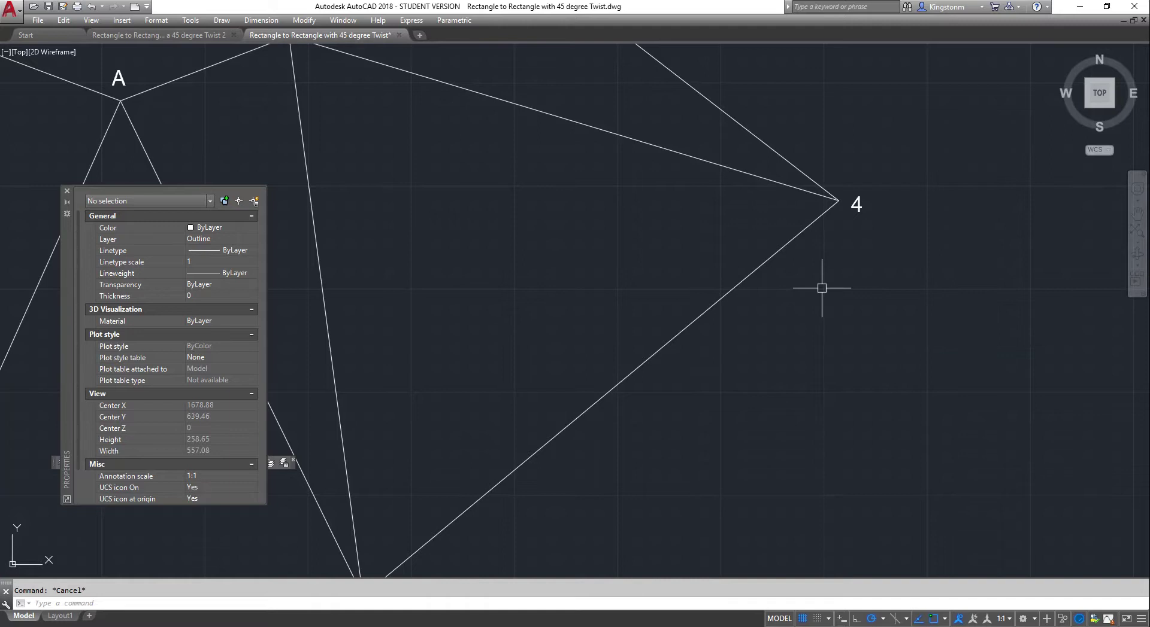
type("c")
key("Return")
left_click(838, 201)
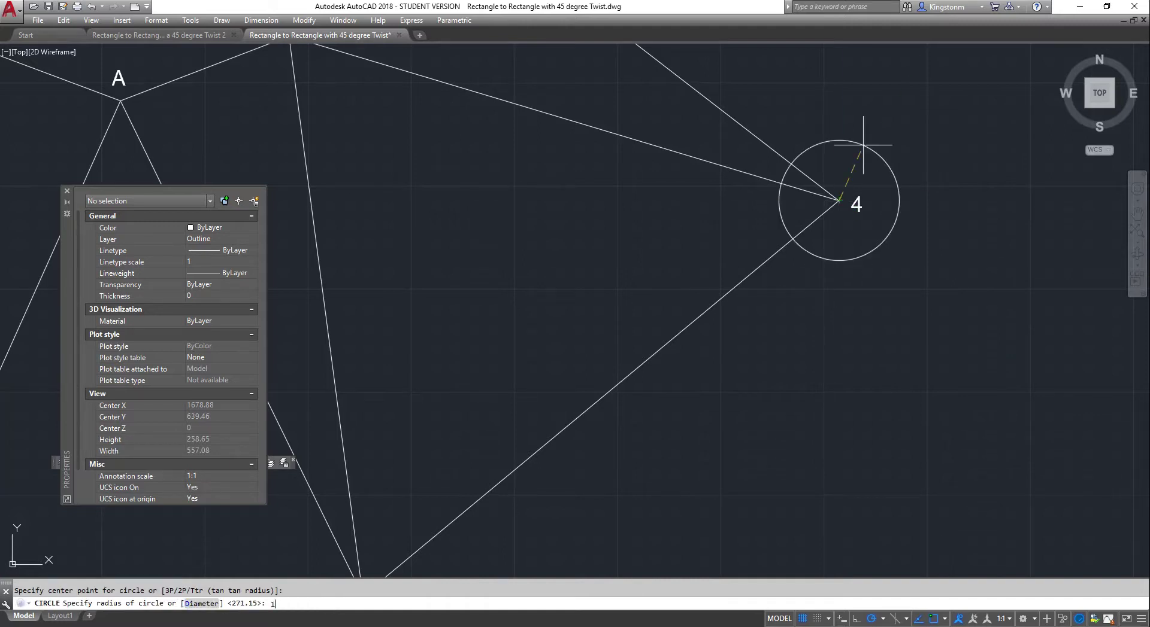
key("Return")
- Close the object properties and identify joint line C-0 in the plan view as the next side for the pattern
scroll(868, 141, "down", 8)
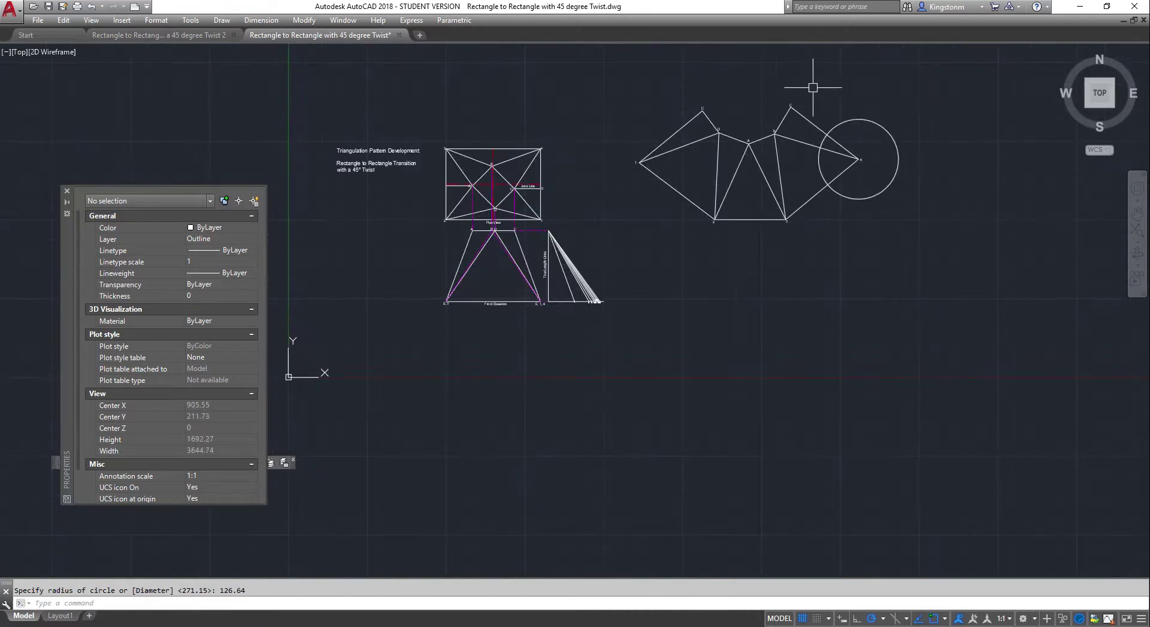
left_click(66, 190)
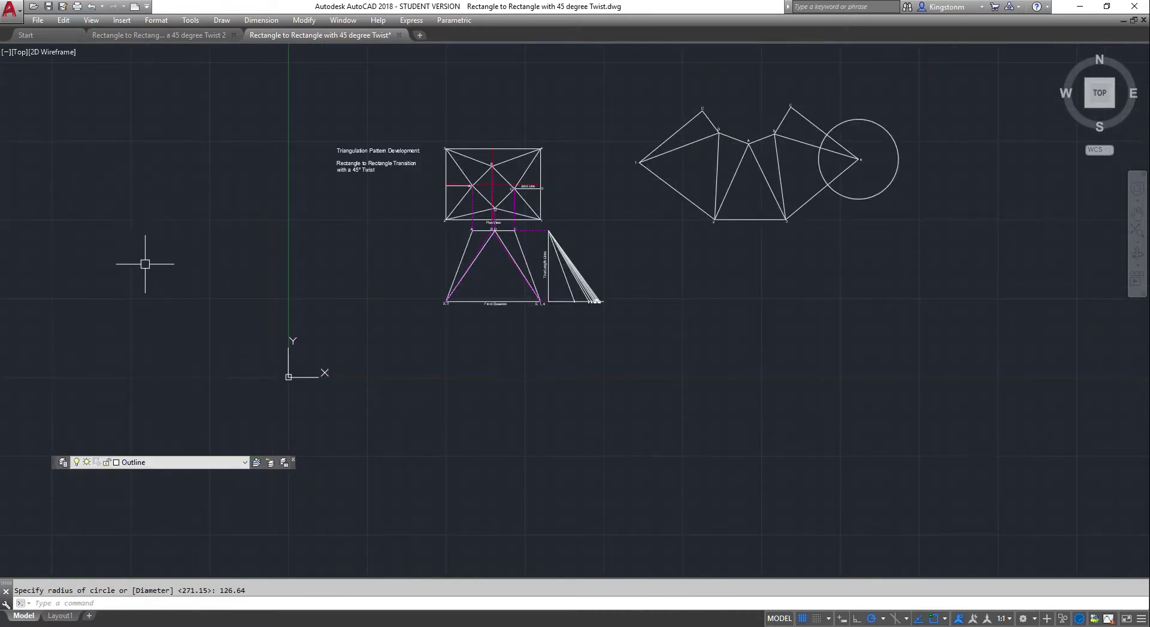
scroll(525, 243, "up", 6)
left_click(509, 249)
key("Escape")
scroll(509, 246, "down", 4)
scroll(538, 130, "up", 2)
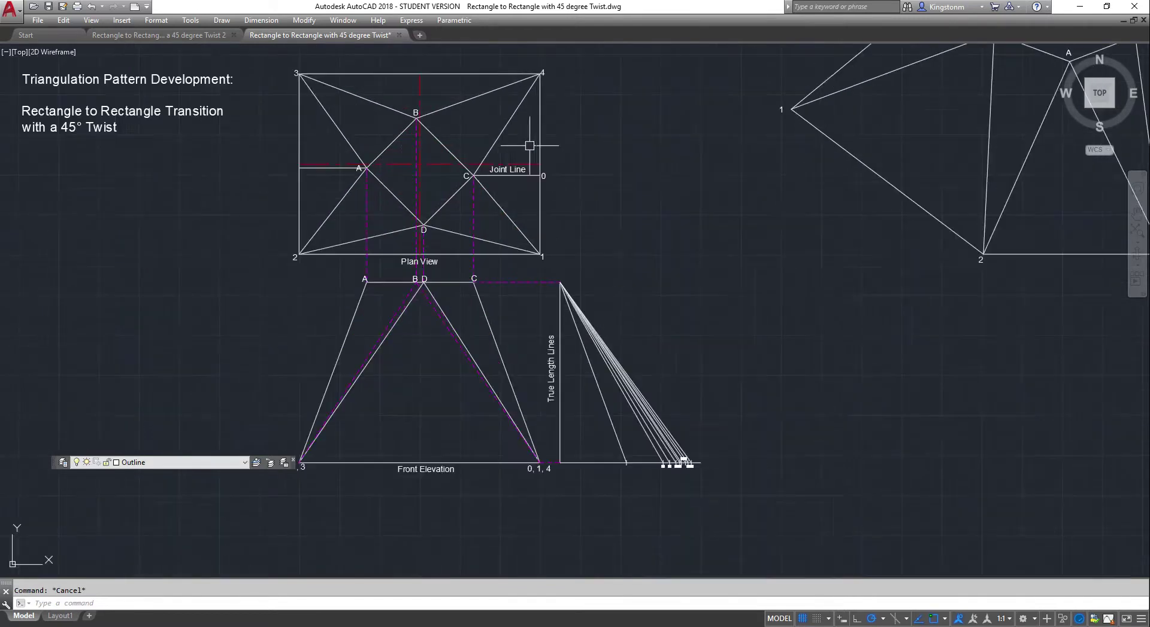
left_click(506, 175)
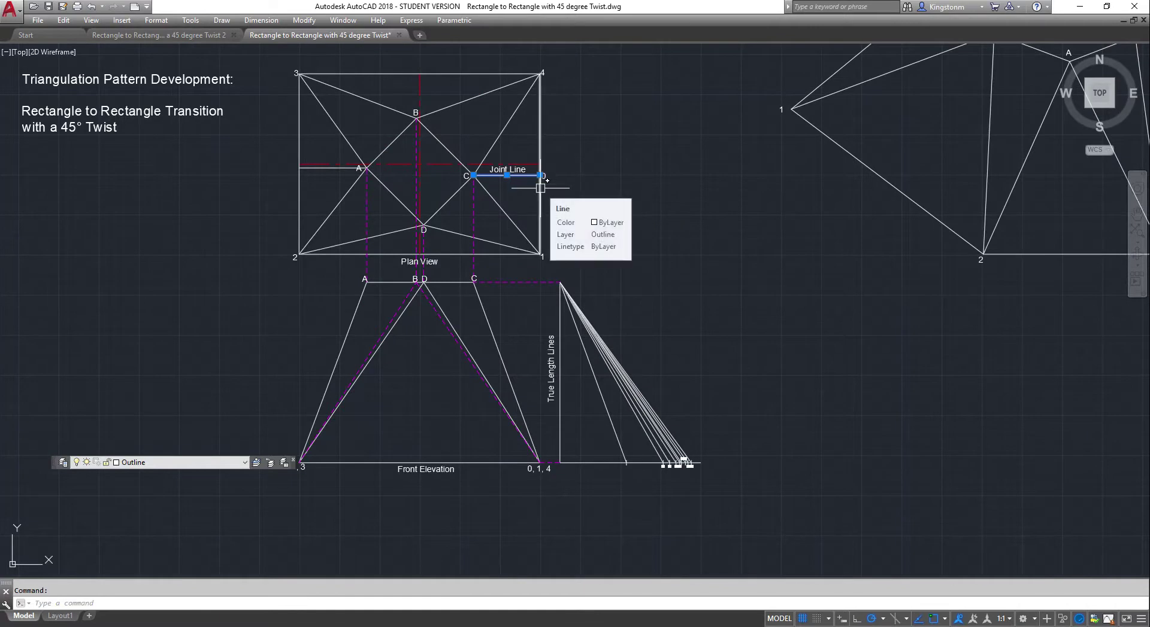
key("Escape")
- Look up the true length of joint line C-0 through the properties of its line in the front elevation
left_click(592, 368)
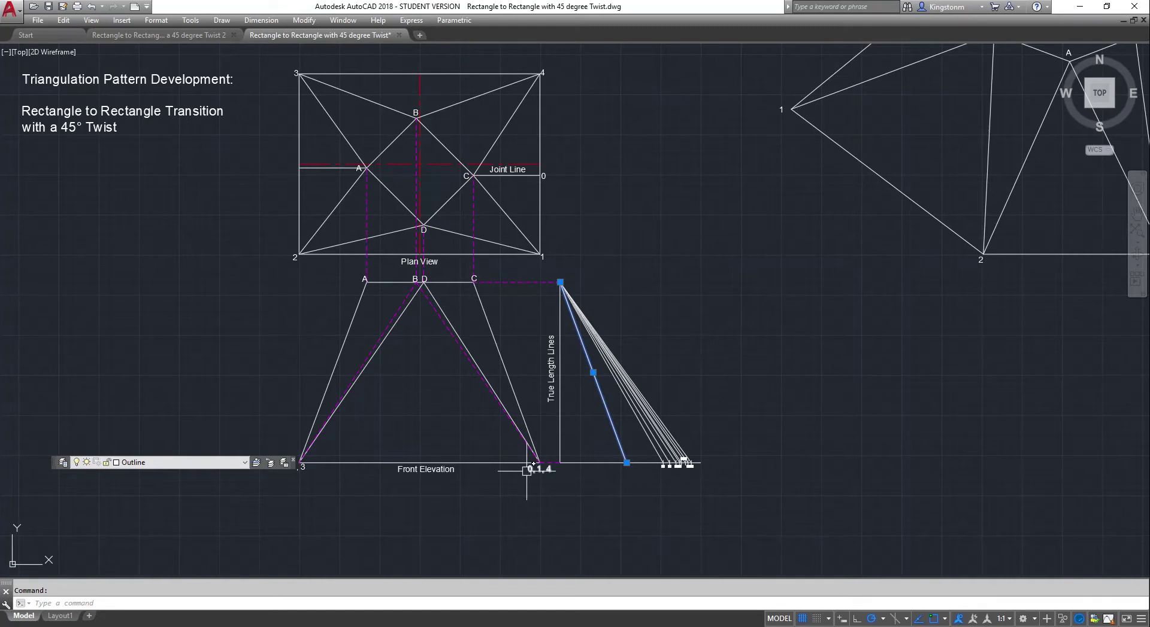
left_click(515, 395)
right_click(516, 395)
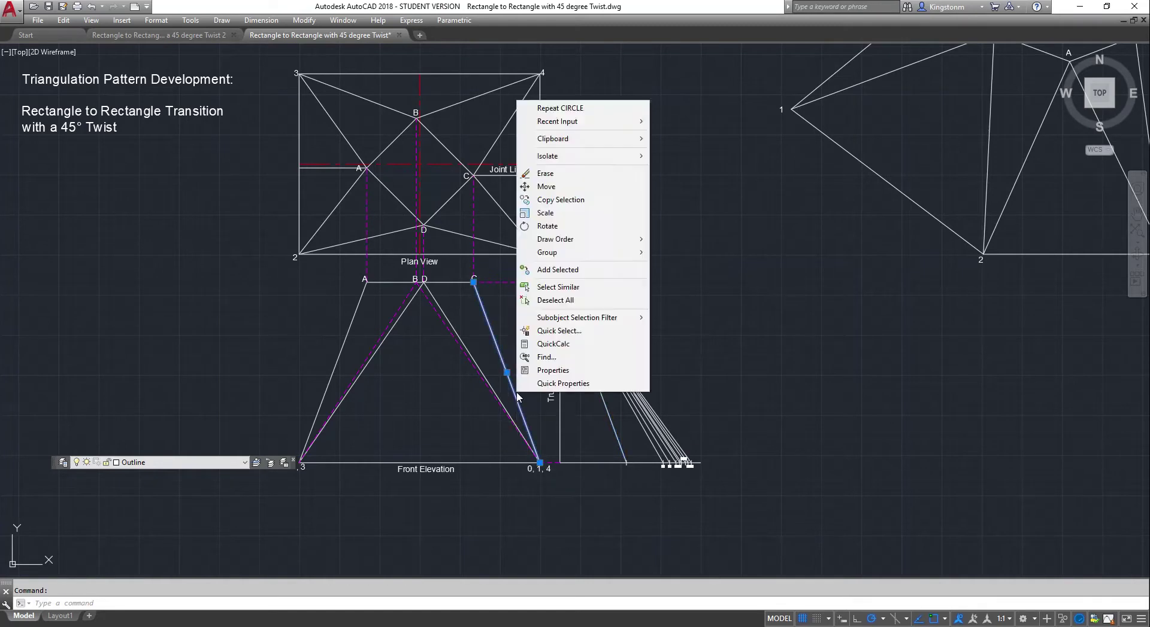
left_click(544, 371)
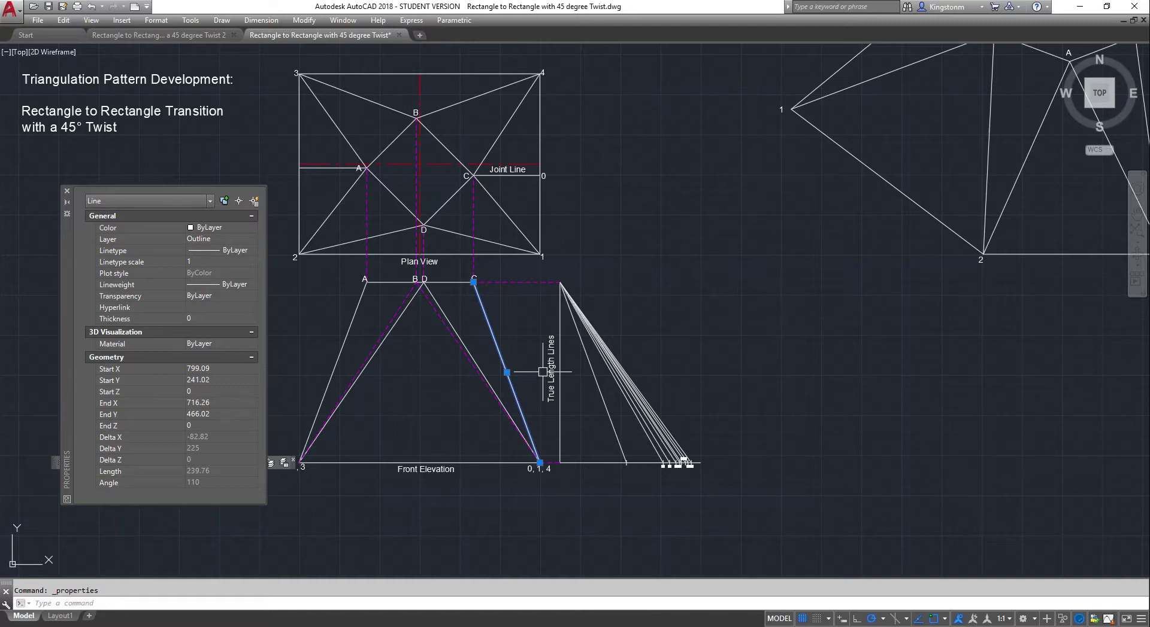
key("Escape")
- Draw a circle of radius 239.76 centred on the pattern's point C beside point B
scroll(542, 372, "down", 5)
scroll(698, 346, "up", 8)
right_click(685, 264)
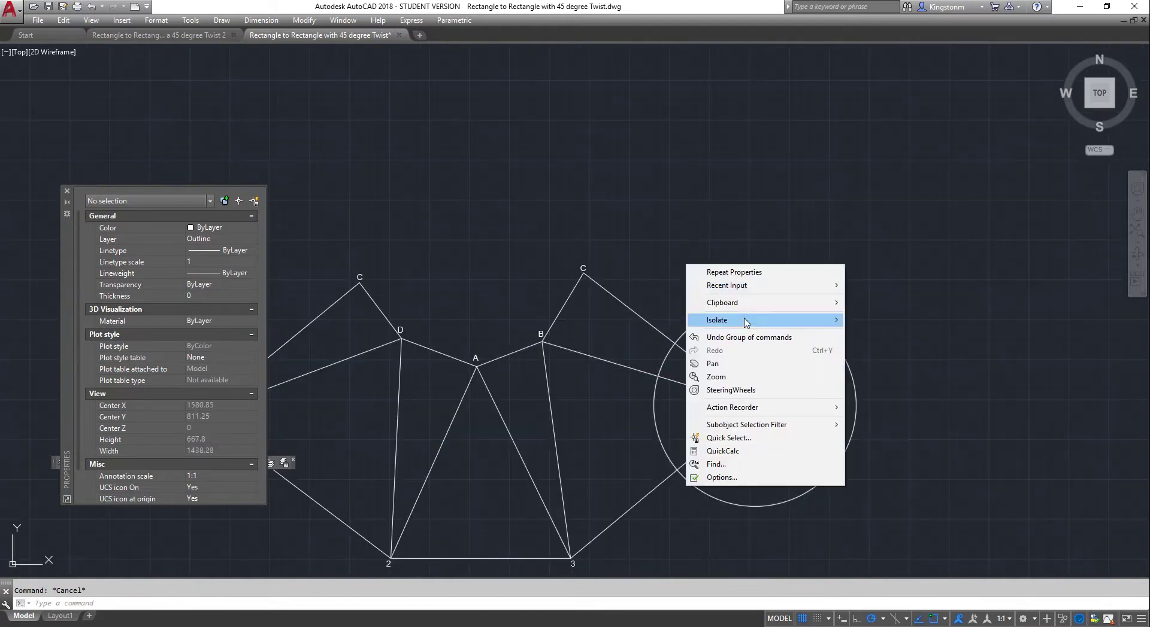
mouse_move(742, 308)
left_click(932, 198)
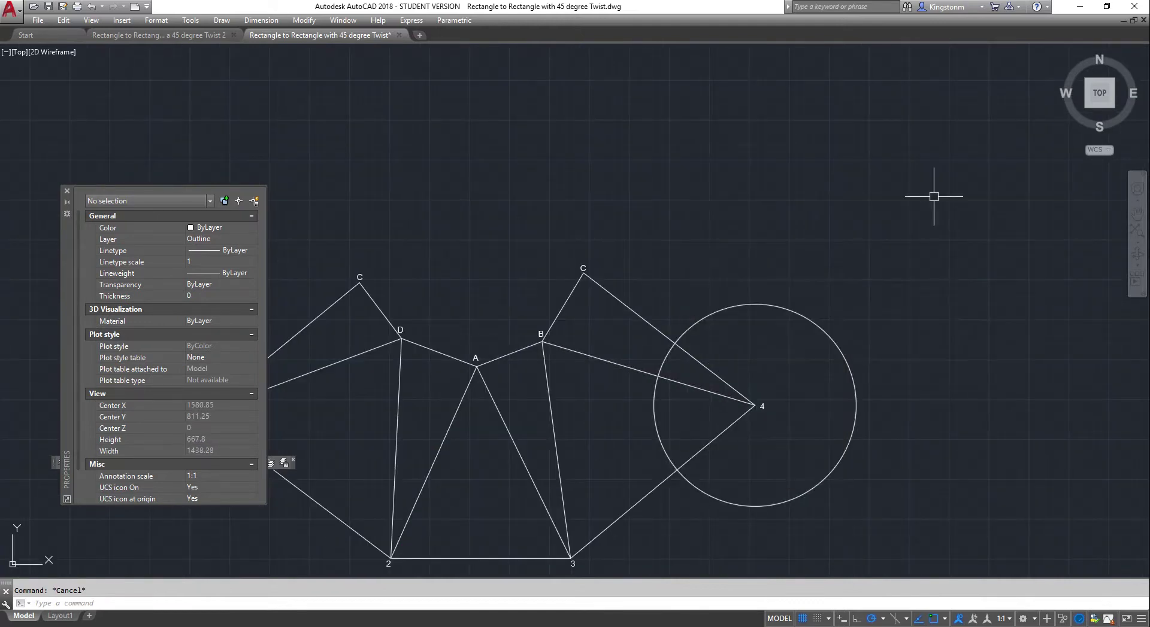
type("c")
key("Return")
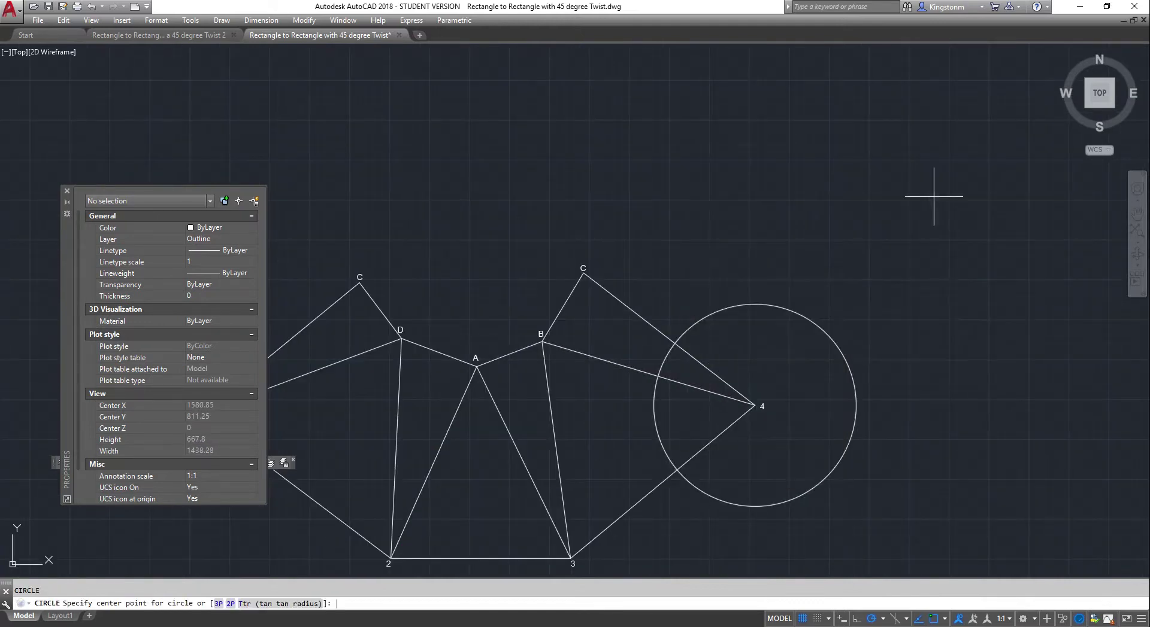
left_click(583, 272)
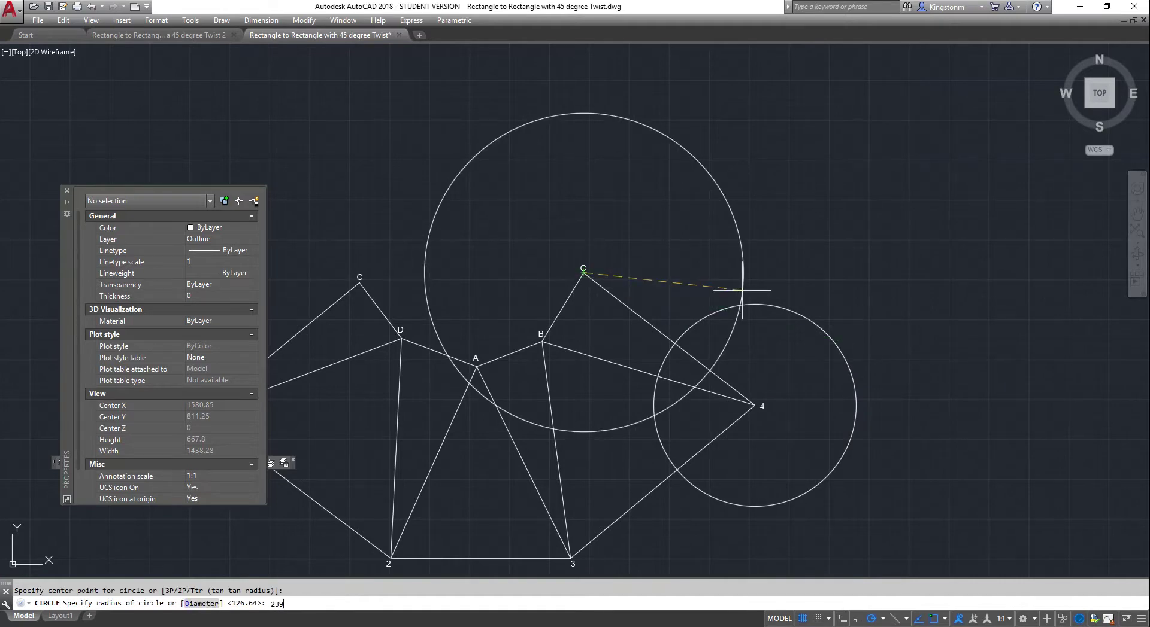
type("239.76")
key("Return")
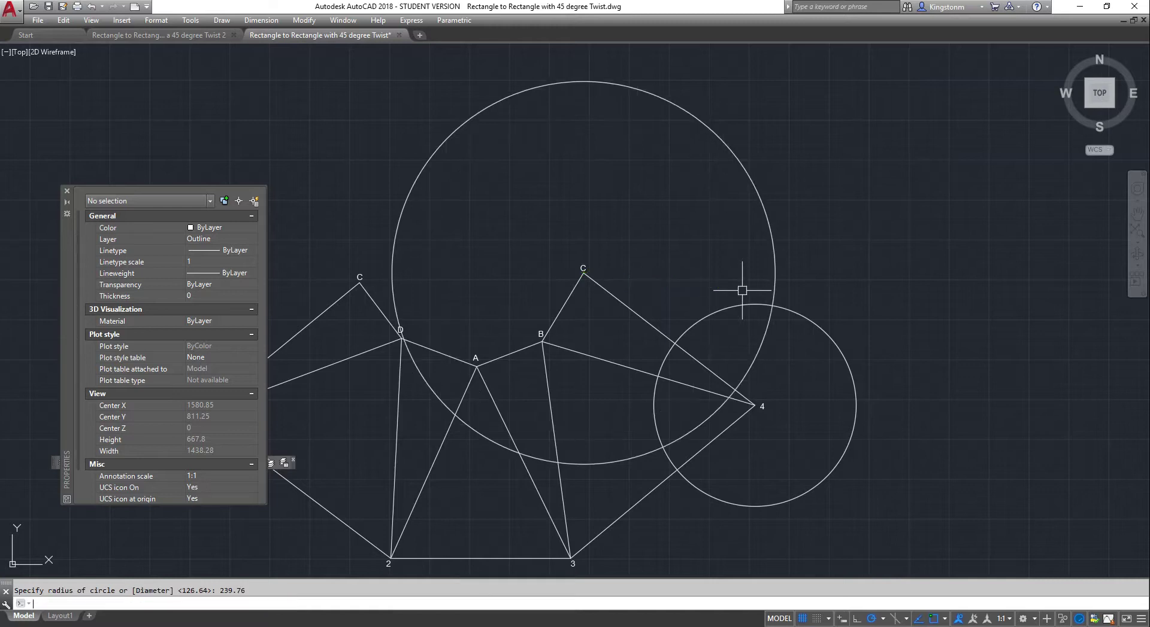
- Draw lines from point 4 to the outer intersection of the two circles and on to point C
right_click(685, 243)
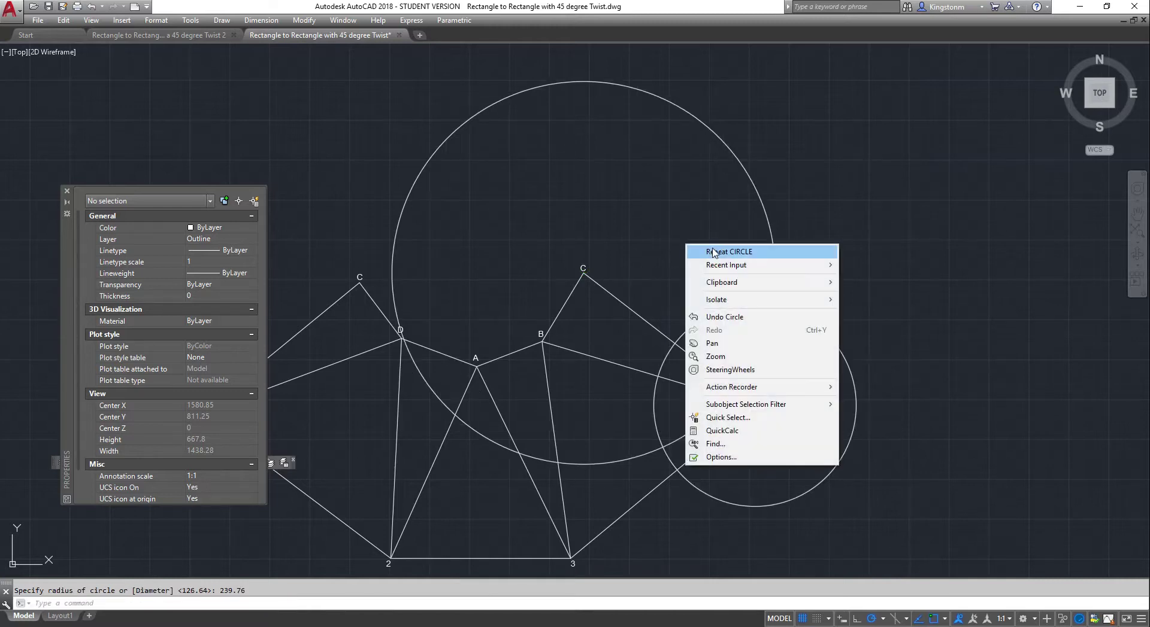
key("Escape")
type("l")
key("Return")
left_click(754, 406)
left_click(773, 306)
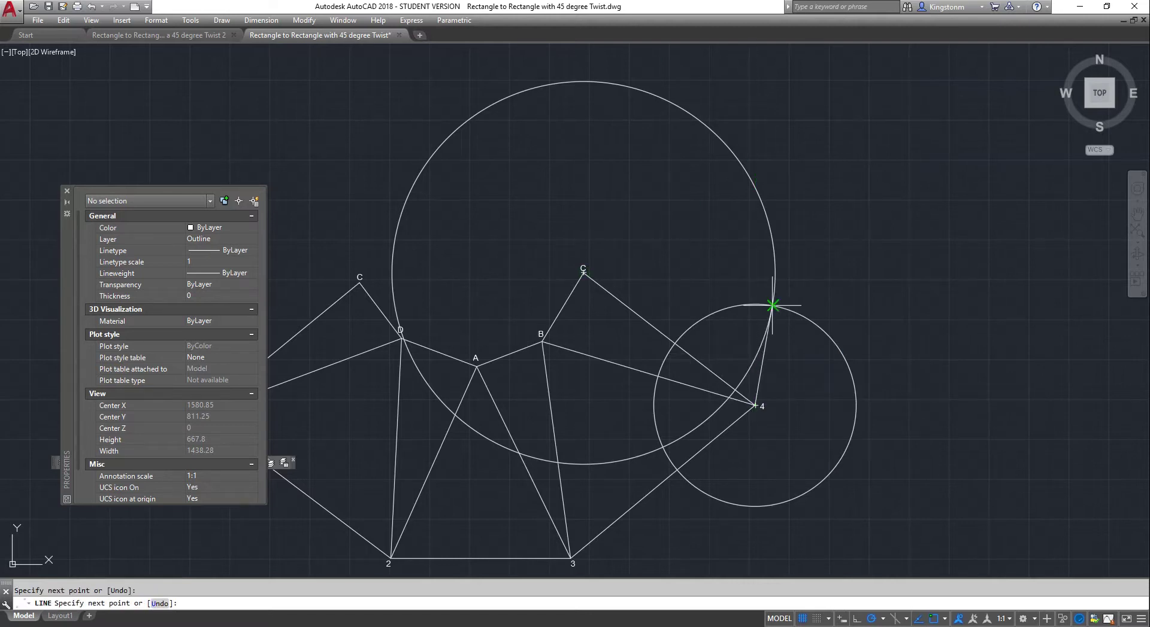
left_click(583, 273)
key("Escape")
- Erase the two construction circles around points C and 4
left_click(770, 229)
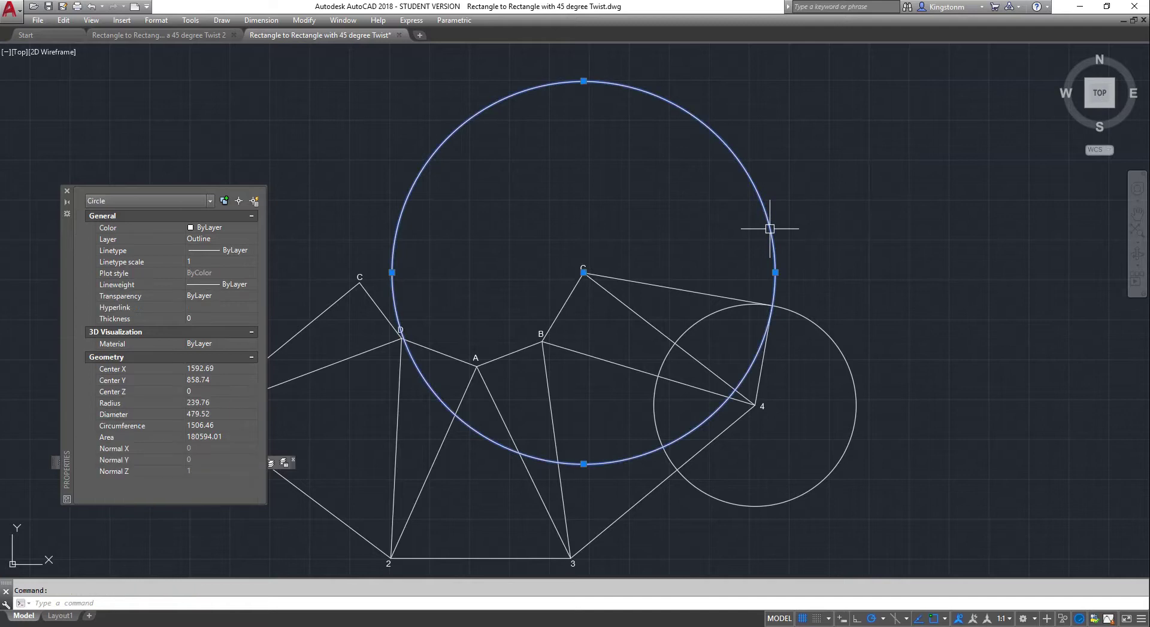
left_click(809, 316)
key("Delete")
scroll(925, 304, "down", 2)
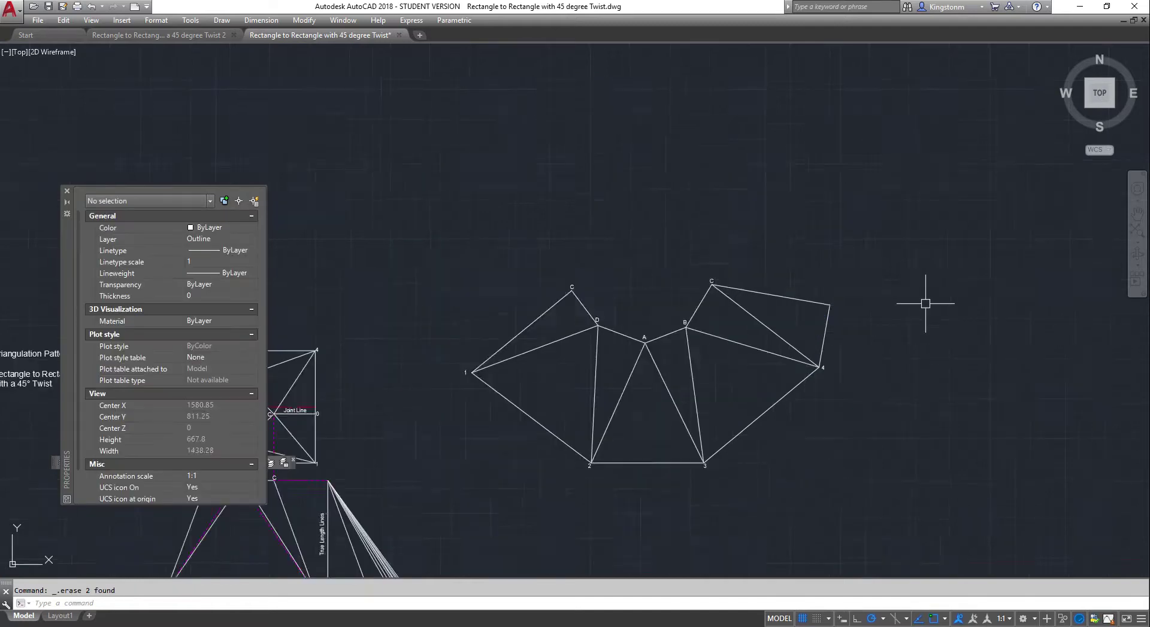
scroll(925, 303, "down", 2)
- Check the new joint line's length and draw a circle of radius 239.76 centred on the point C beside point D
left_click(847, 301)
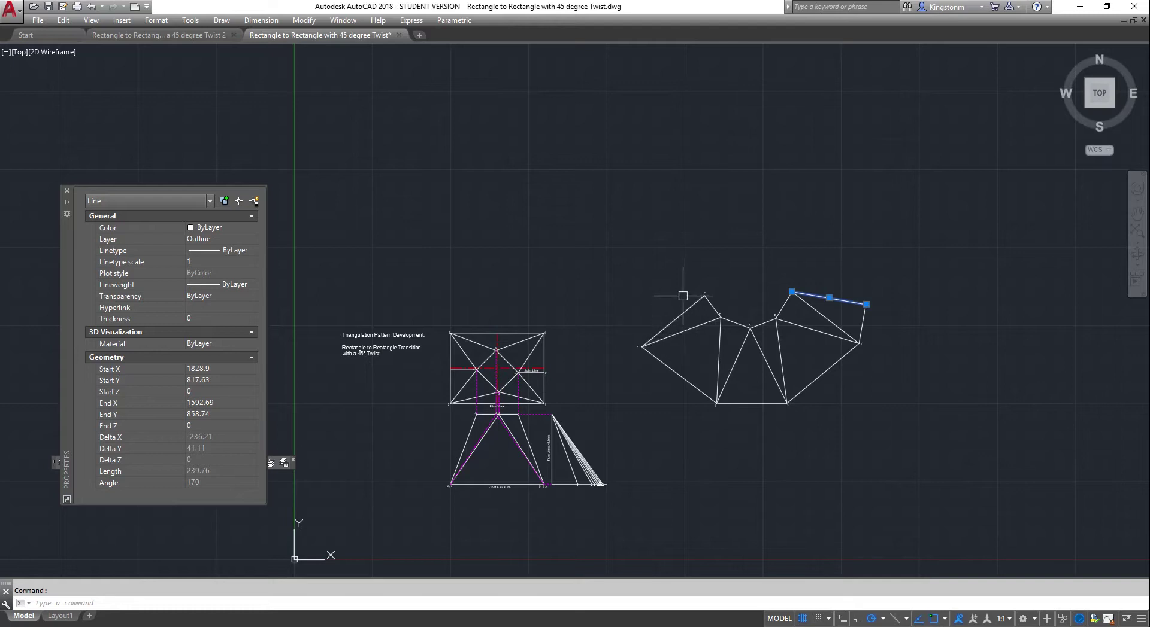
scroll(708, 298, "up", 2)
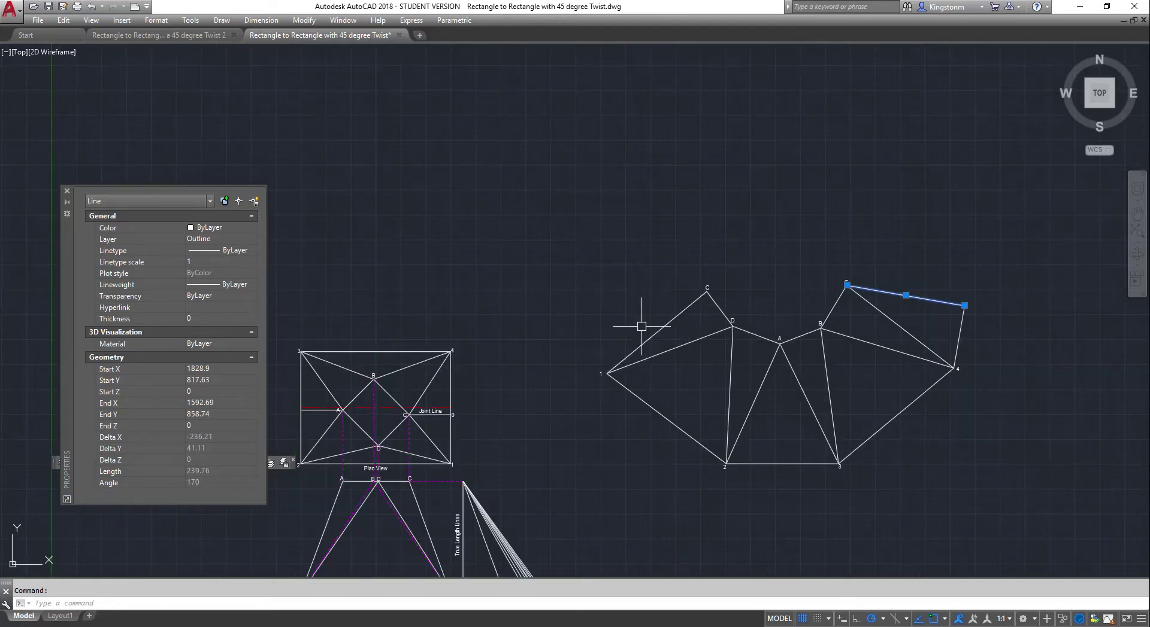
key("Escape")
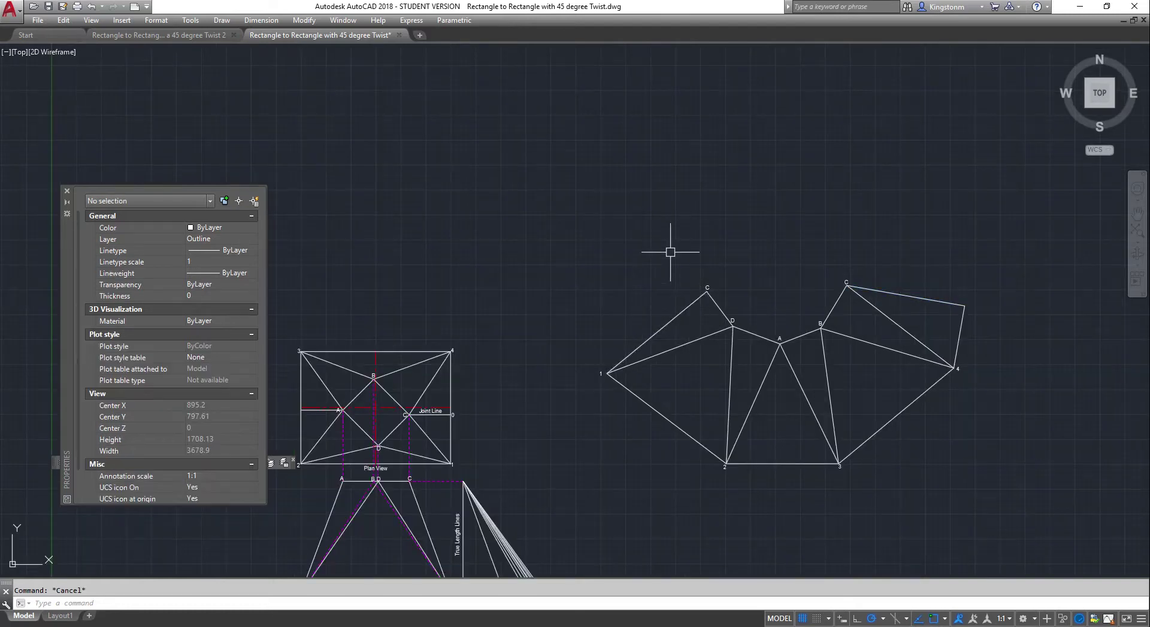
key("Return")
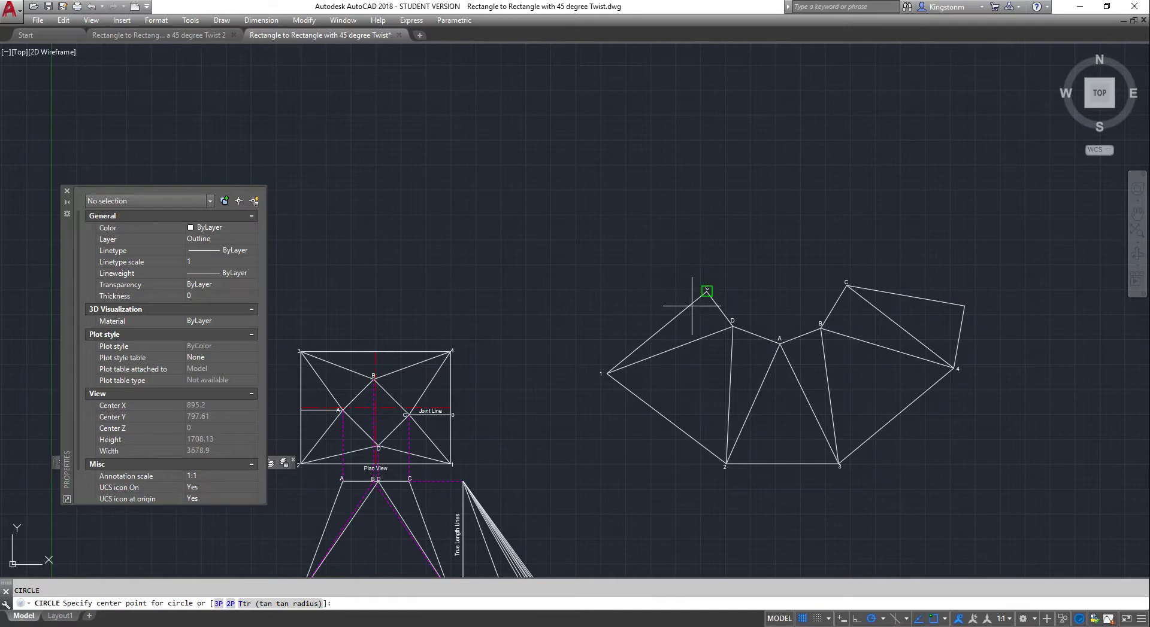
left_click(706, 291)
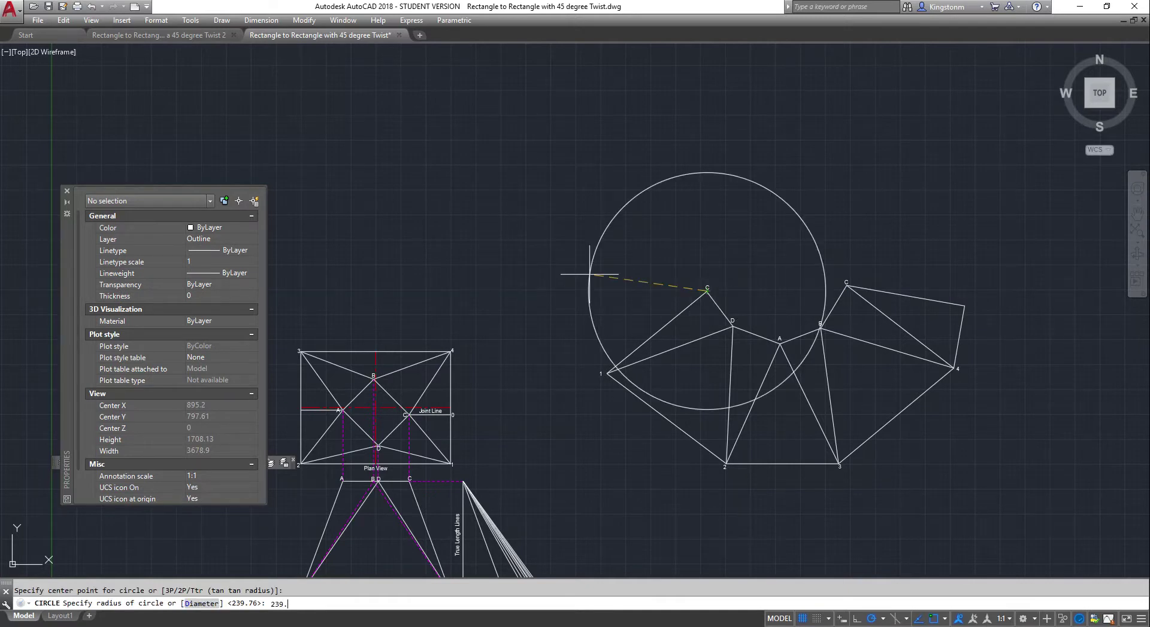
key("Return")
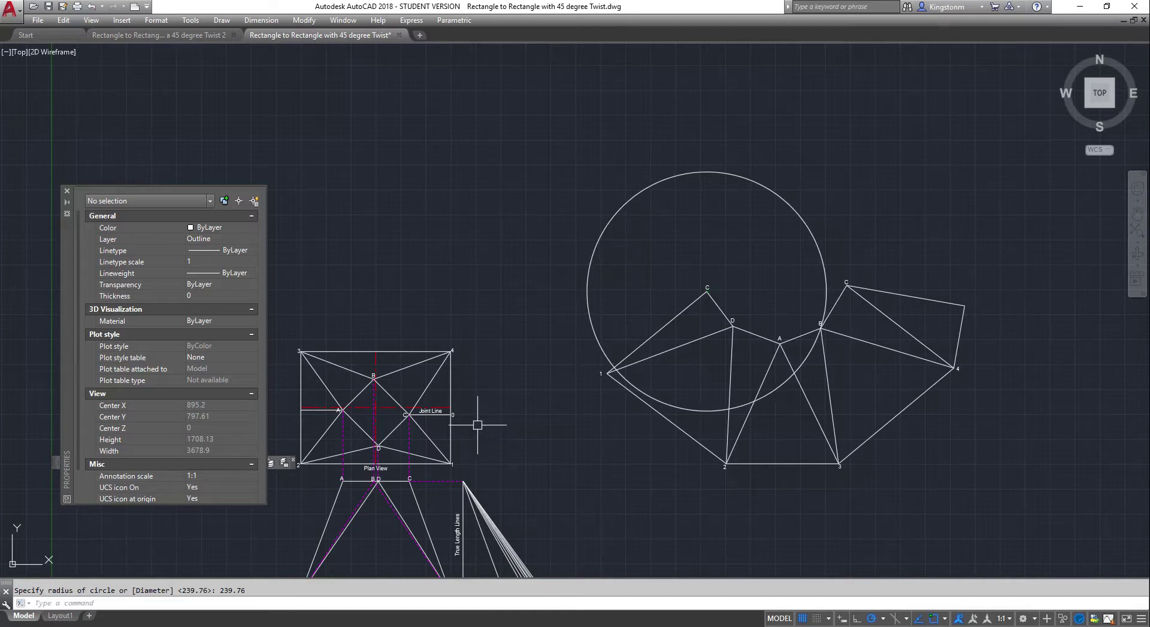
- Measure the distance from point 1 to point 0 along the plan view's outer edge
scroll(435, 451, "up", 4)
key("Escape")
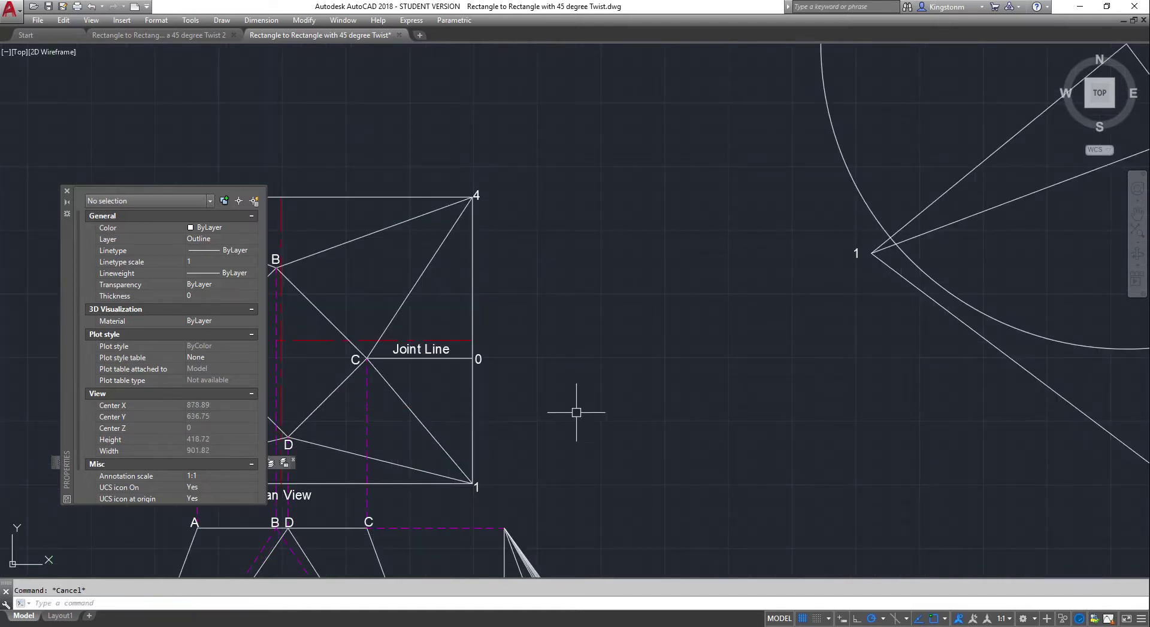
type("dis")
key("Return")
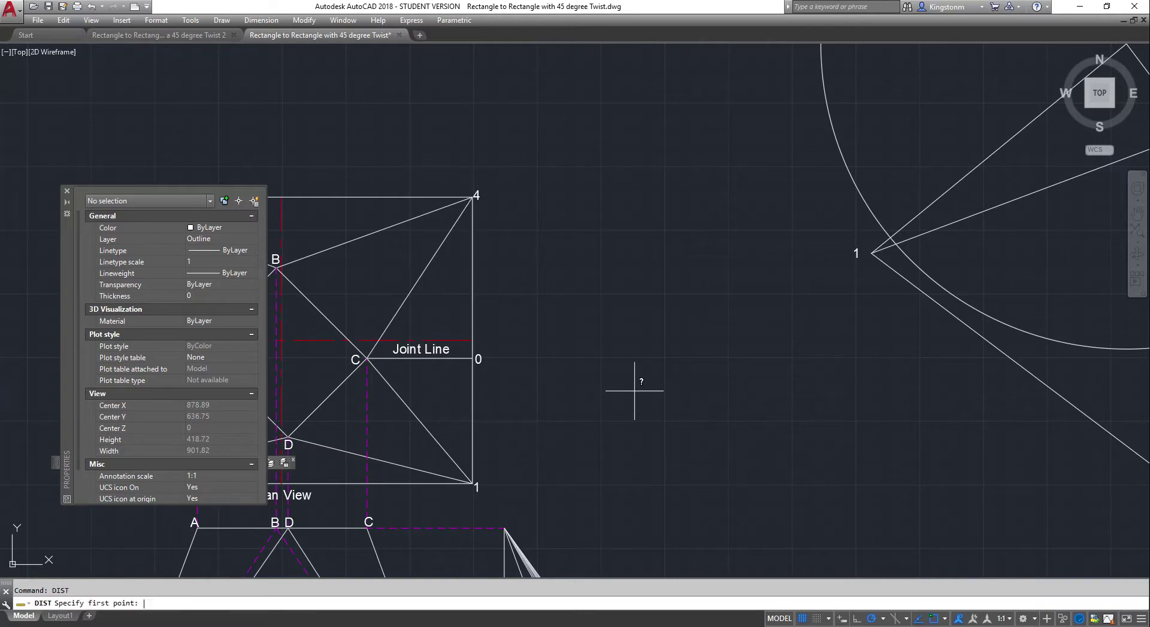
left_click(472, 483)
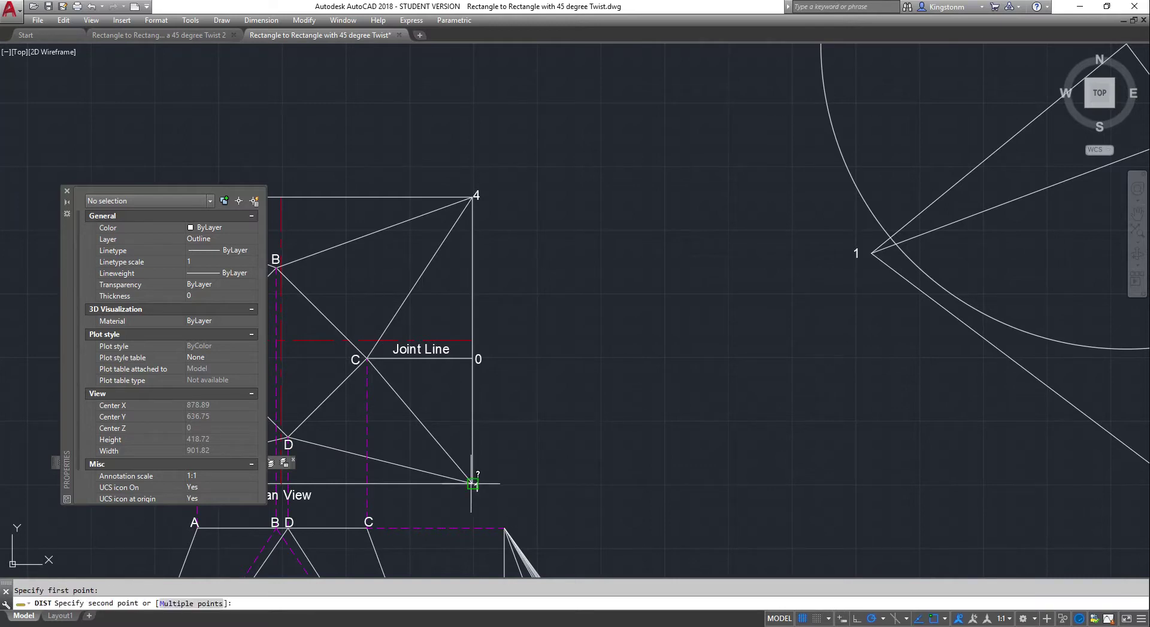
left_click(471, 360)
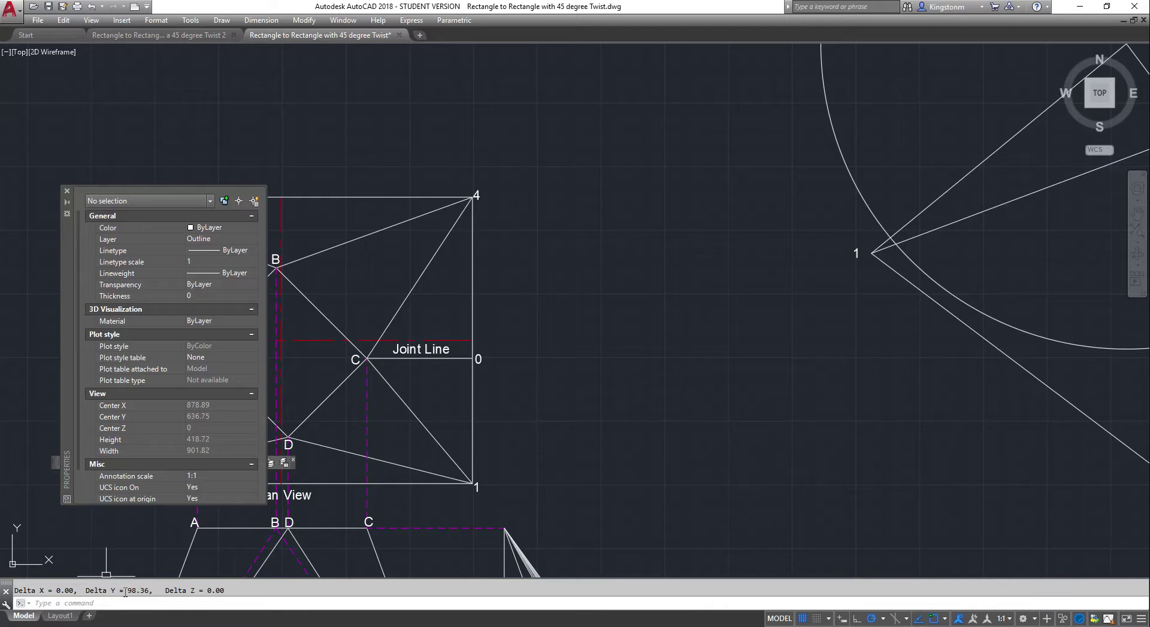
key("Escape")
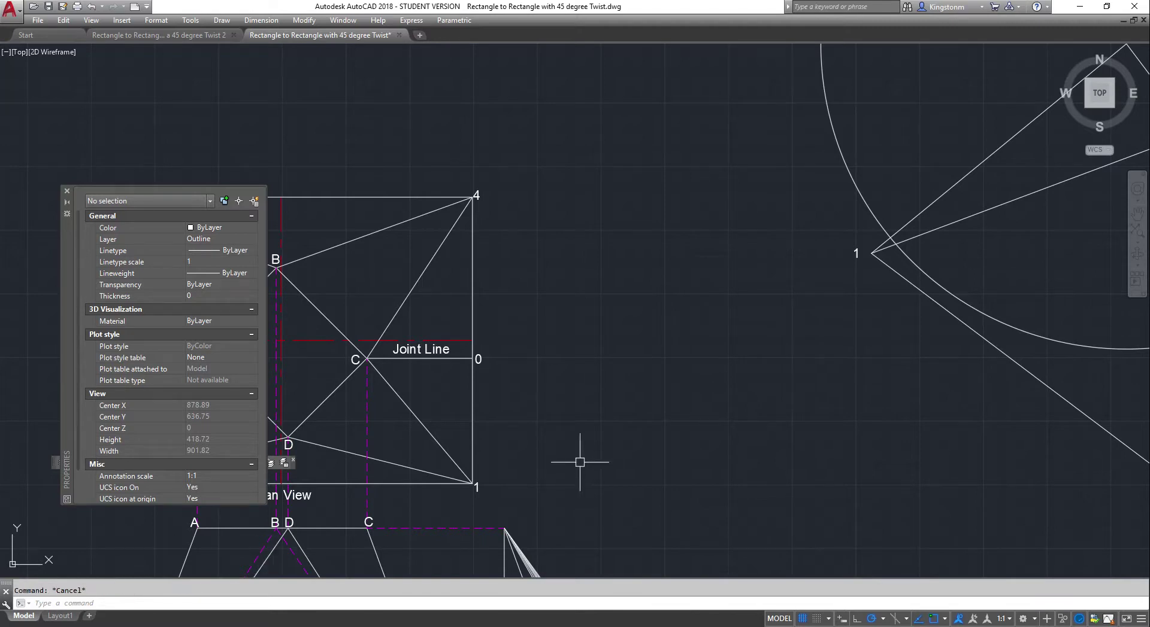
- Draw a circle of radius 98.36 centred on point 1 of the pattern
type("c")
key("Return")
scroll(579, 462, "down", 2)
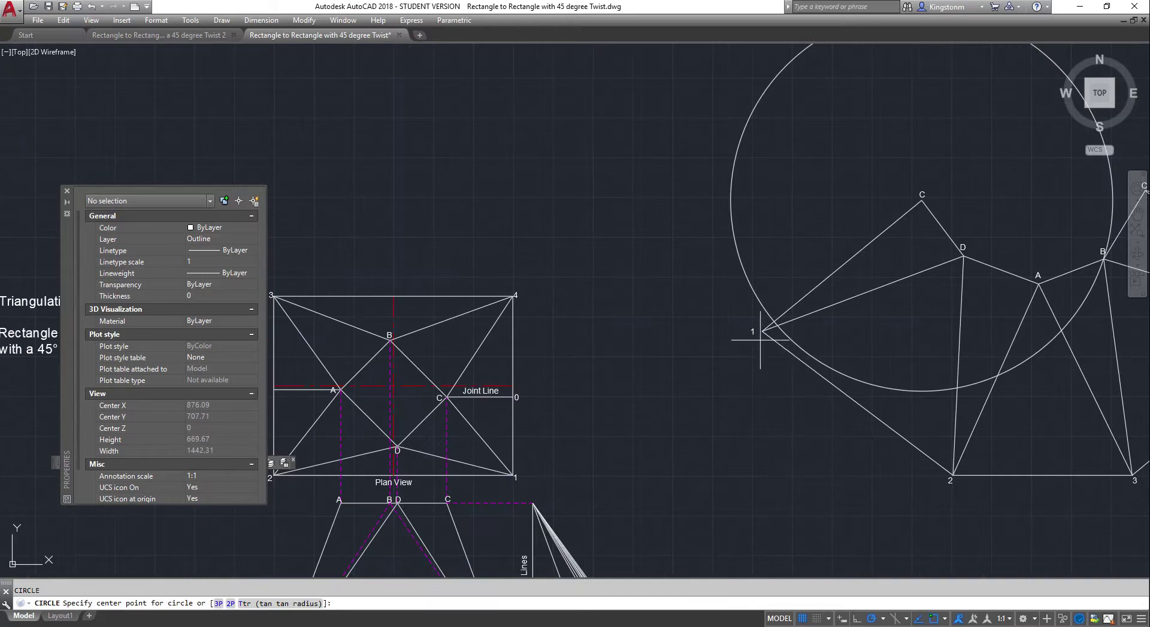
left_click(762, 331)
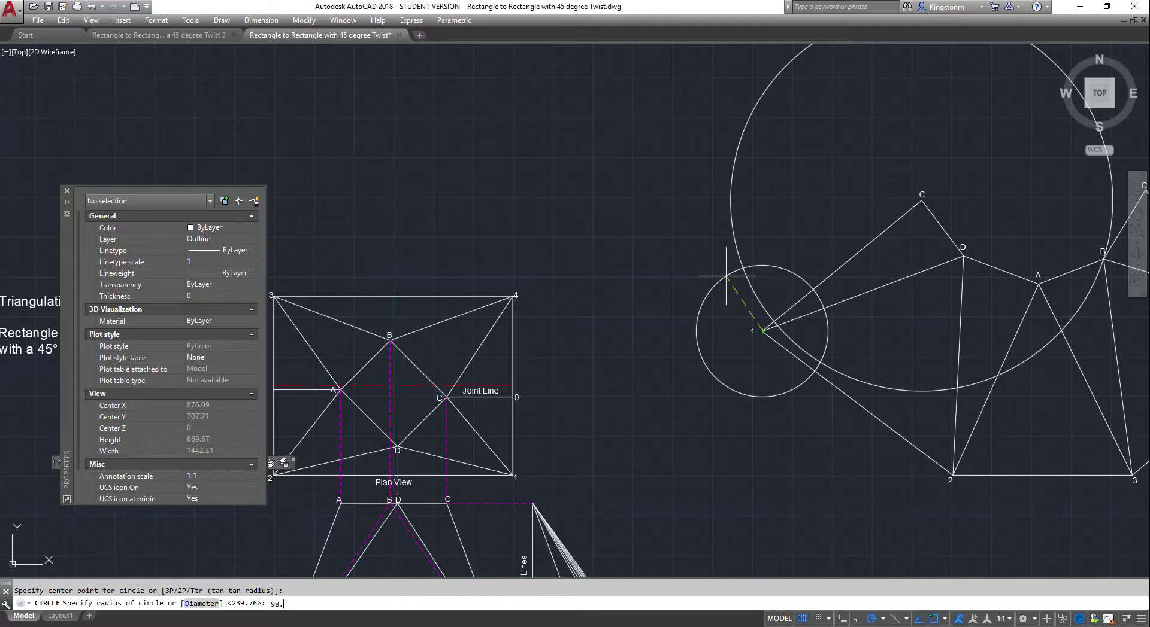
key("Return")
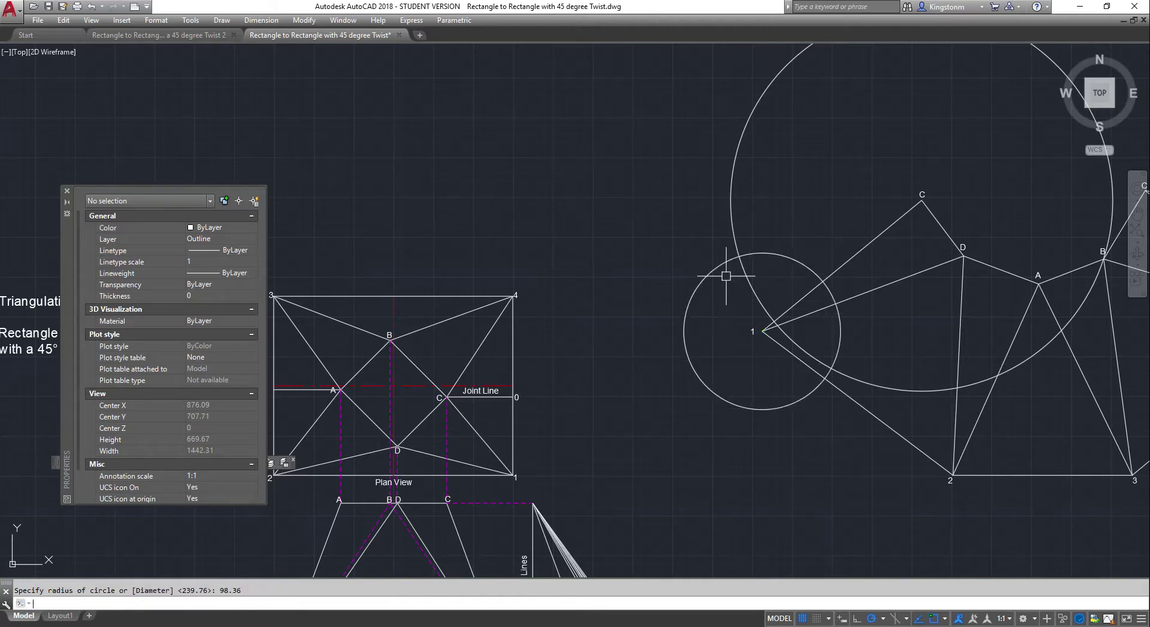
- Draw lines from point 1 to the outer intersection of the two circles and on to the point C beside point D
key("Return")
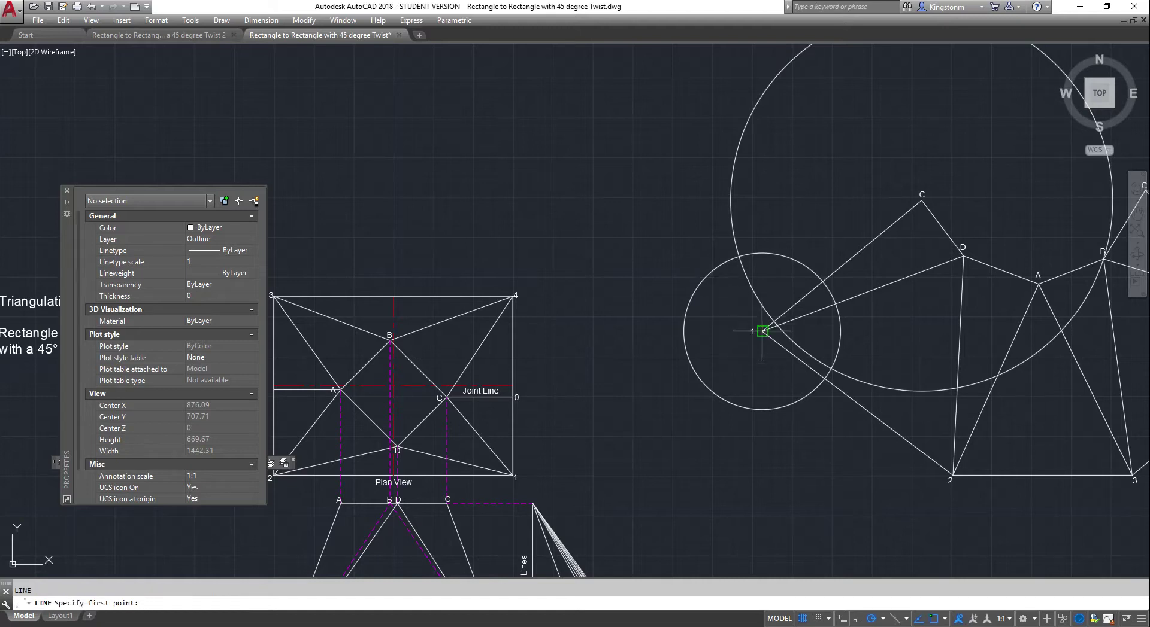
left_click(762, 331)
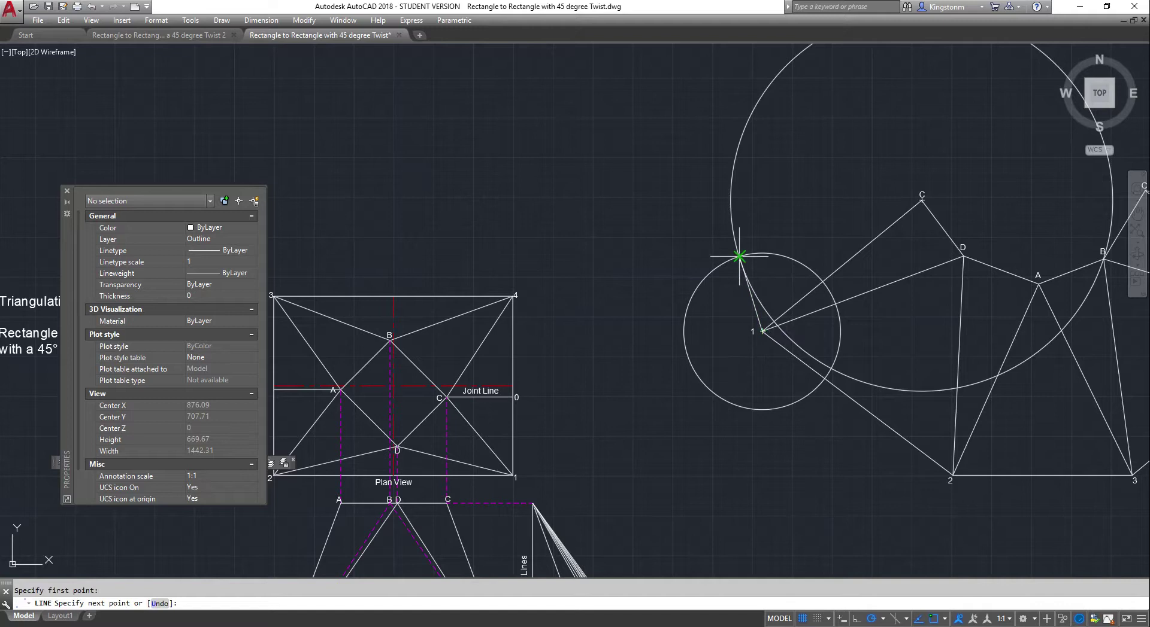
left_click(739, 256)
left_click(919, 201)
key("Escape")
- Erase the two construction circles around points C and 1
left_click(737, 158)
left_click(711, 273)
key("Delete")
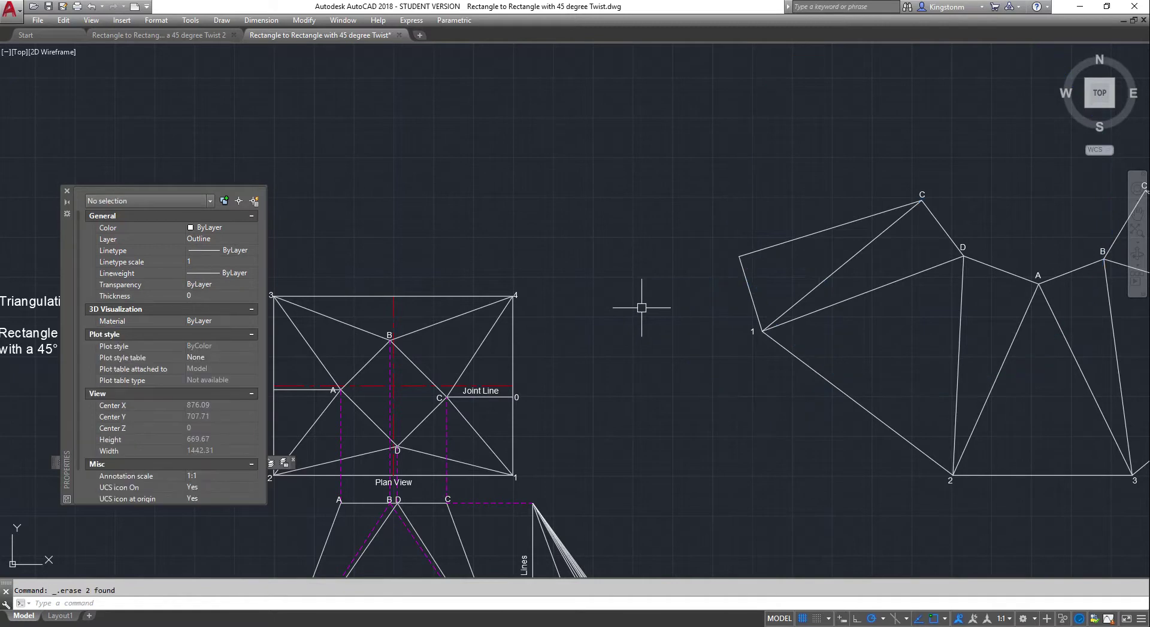
- Copy the plan view's 0 label and paste it at the pattern's unlabelled corner near point 1
left_click(516, 398)
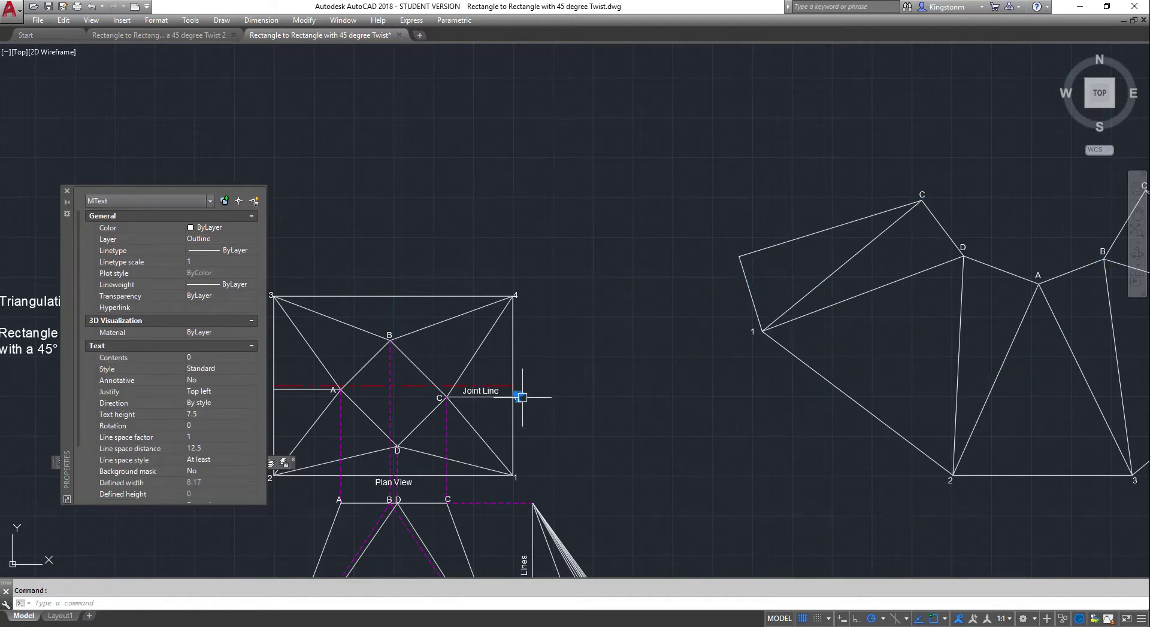
right_click(519, 396)
mouse_move(598, 147)
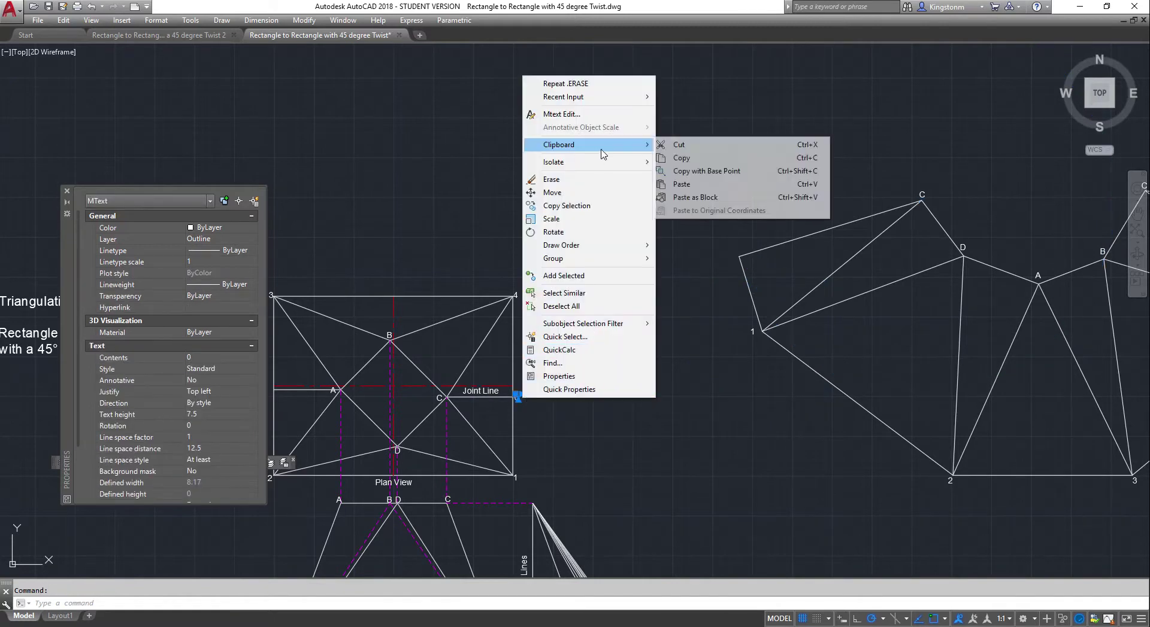
left_click(691, 158)
scroll(685, 256, "up", 5)
right_click(658, 257)
mouse_move(701, 294)
left_click(843, 334)
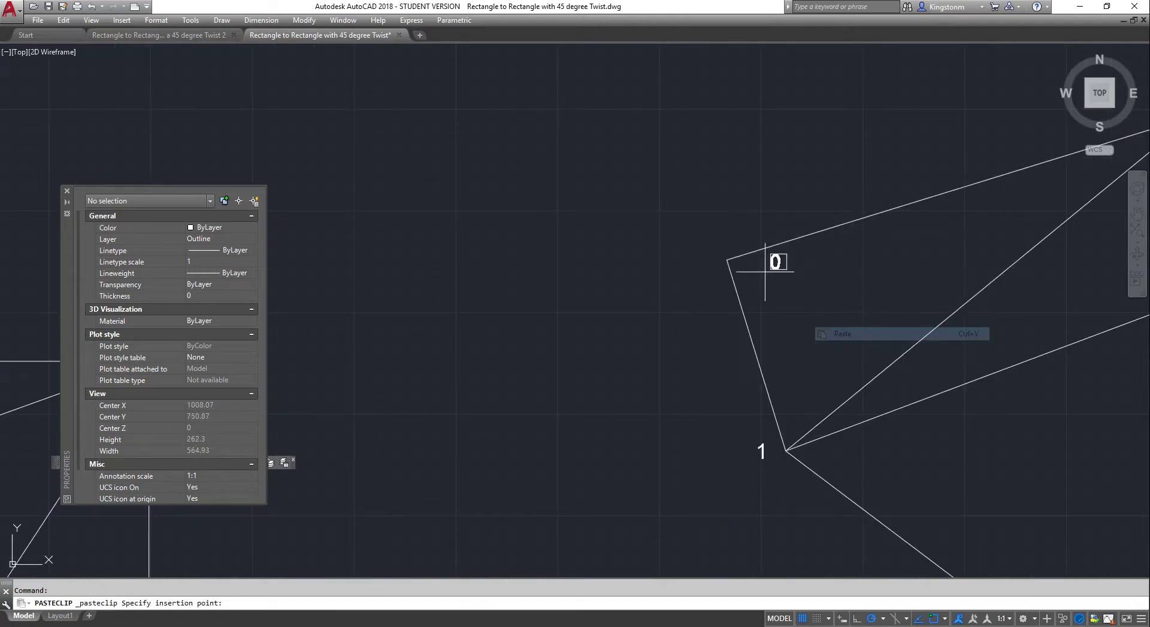
key("Escape")
- Paste another 0 label at the pattern's unlabelled corner near point 4
scroll(695, 323, "down", 10)
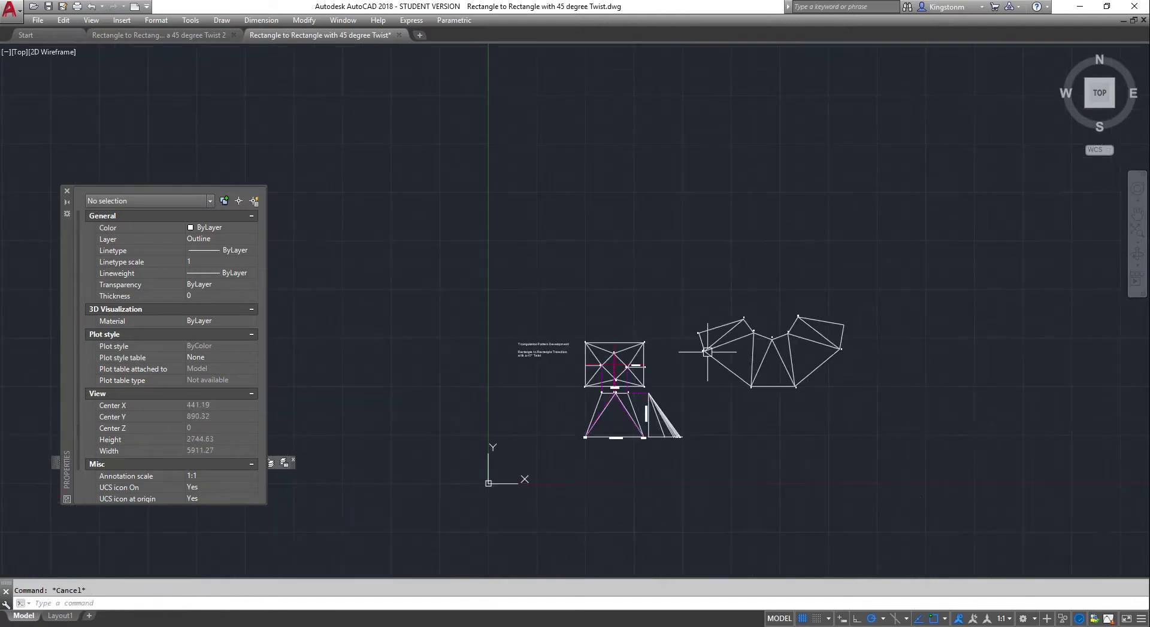
scroll(845, 325, "up", 6)
right_click(851, 357)
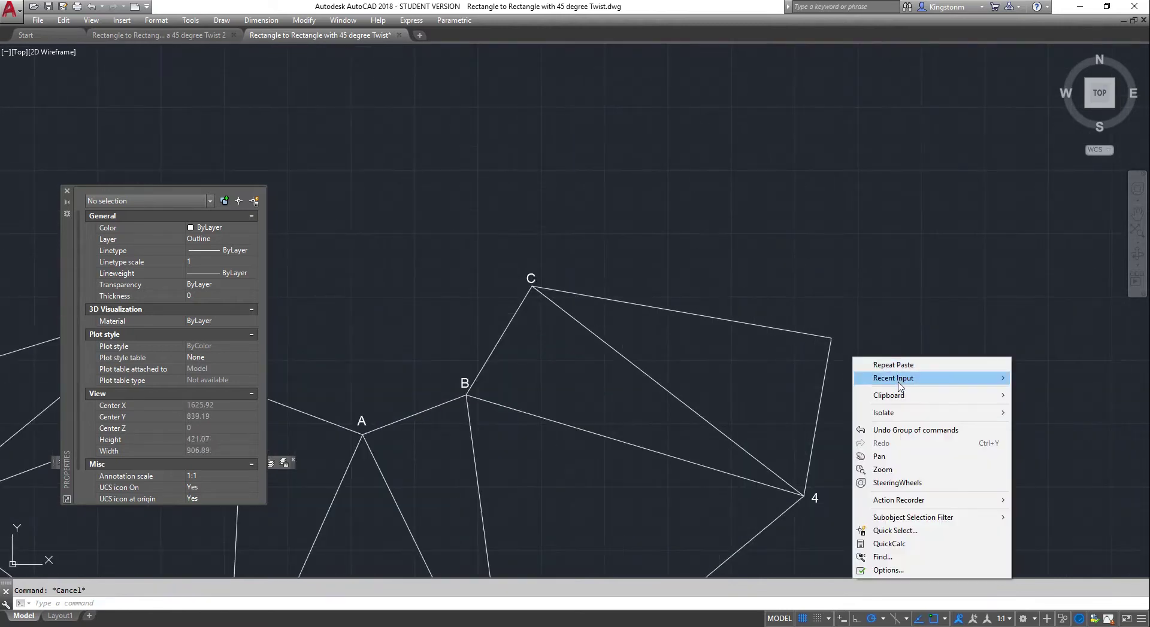
mouse_move(898, 402)
left_click(761, 435)
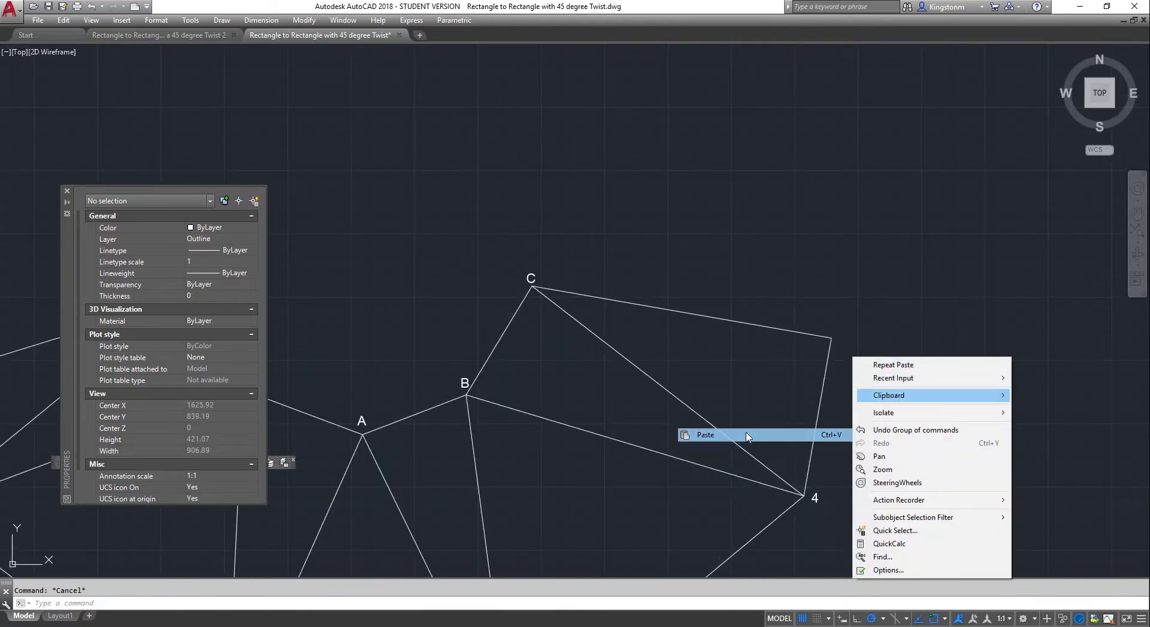
left_click(834, 344)
key("Escape")
scroll(840, 377, "down", 2)
scroll(832, 425, "down", 8)
scroll(803, 441, "up", 4)
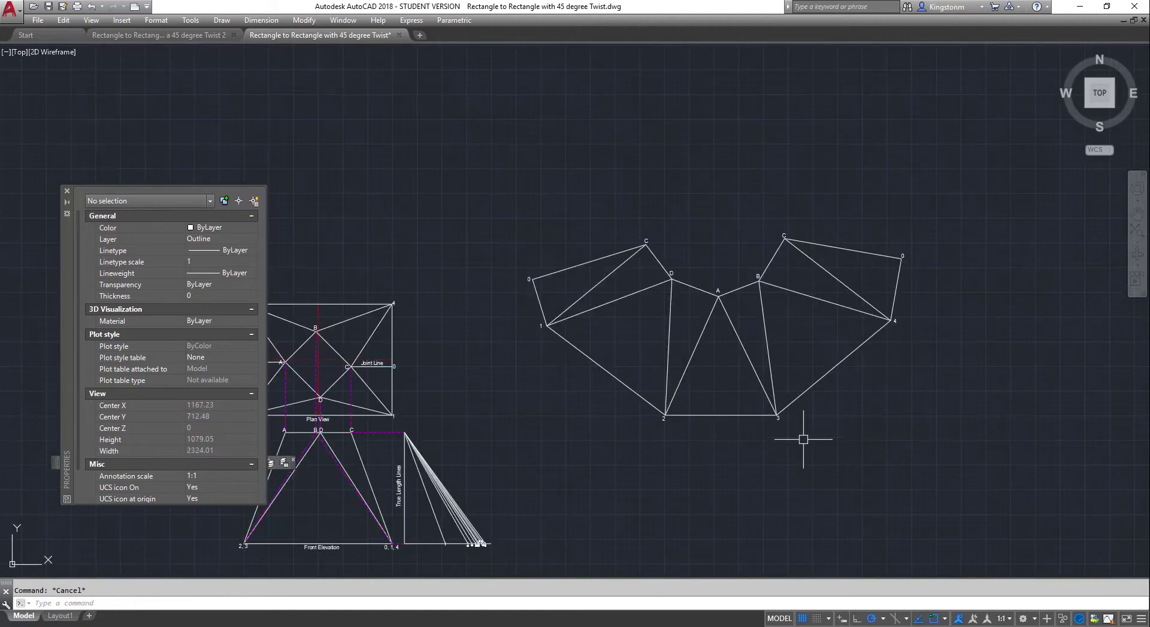
- Move the whole labelled pattern down and left, closer to the true length diagram, using corner 3 as base point, and close the Properties palette
mouse_move(959, 158)
left_mouse_down()
mouse_move(506, 503)
mouse_move(471, 264)
mouse_move(591, 174)
left_mouse_up()
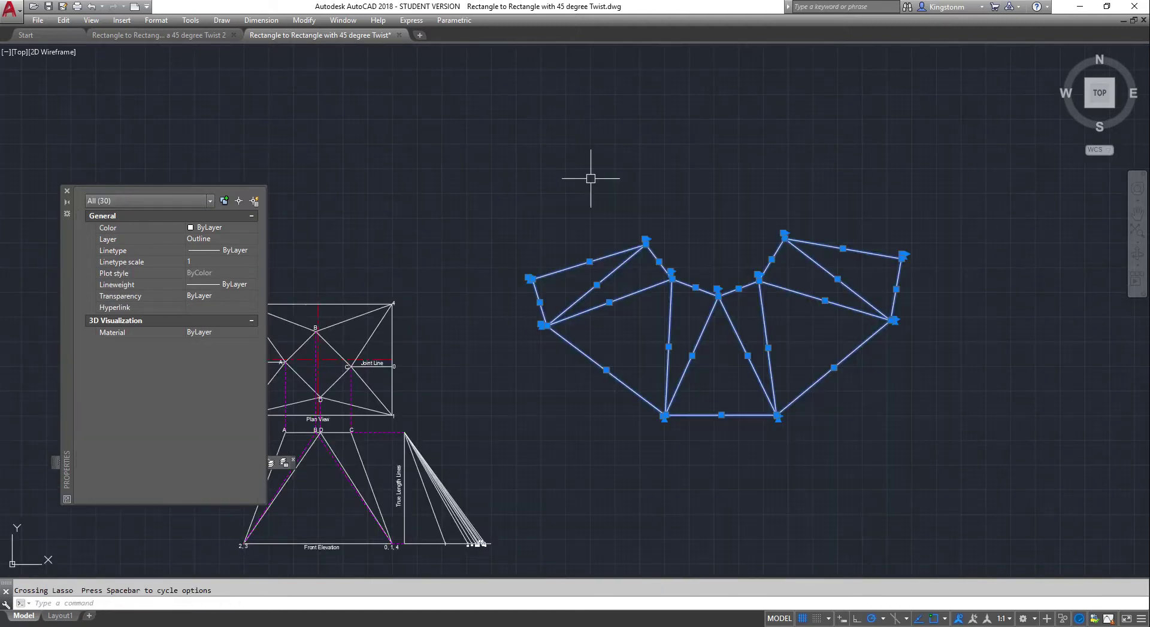
right_click(591, 179)
left_click(642, 267)
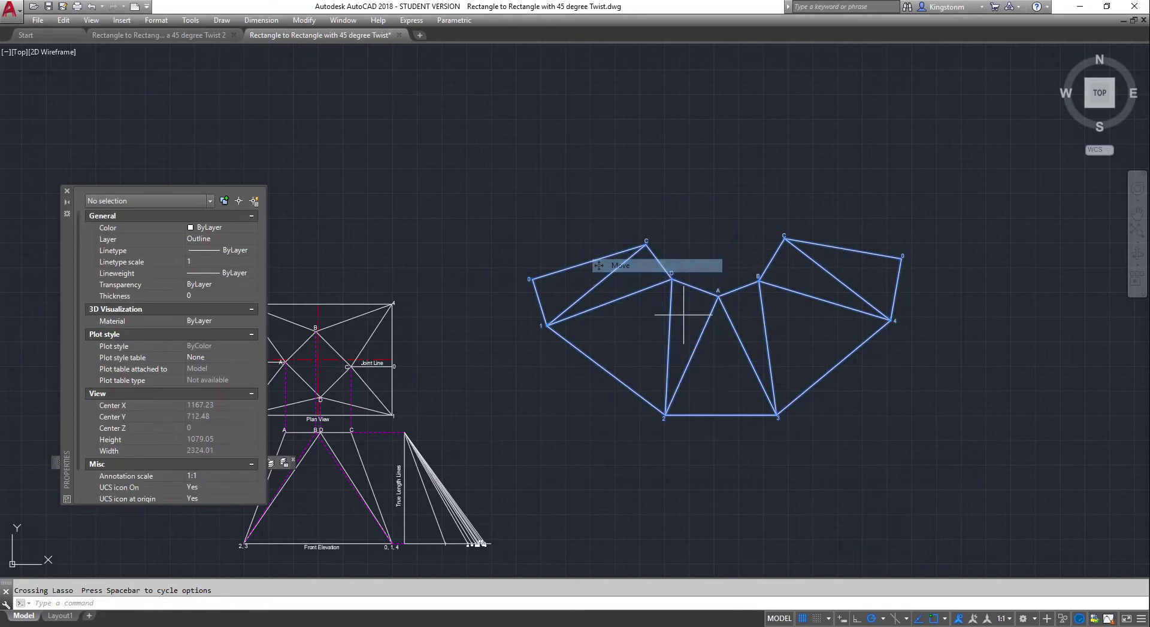
left_click(777, 414)
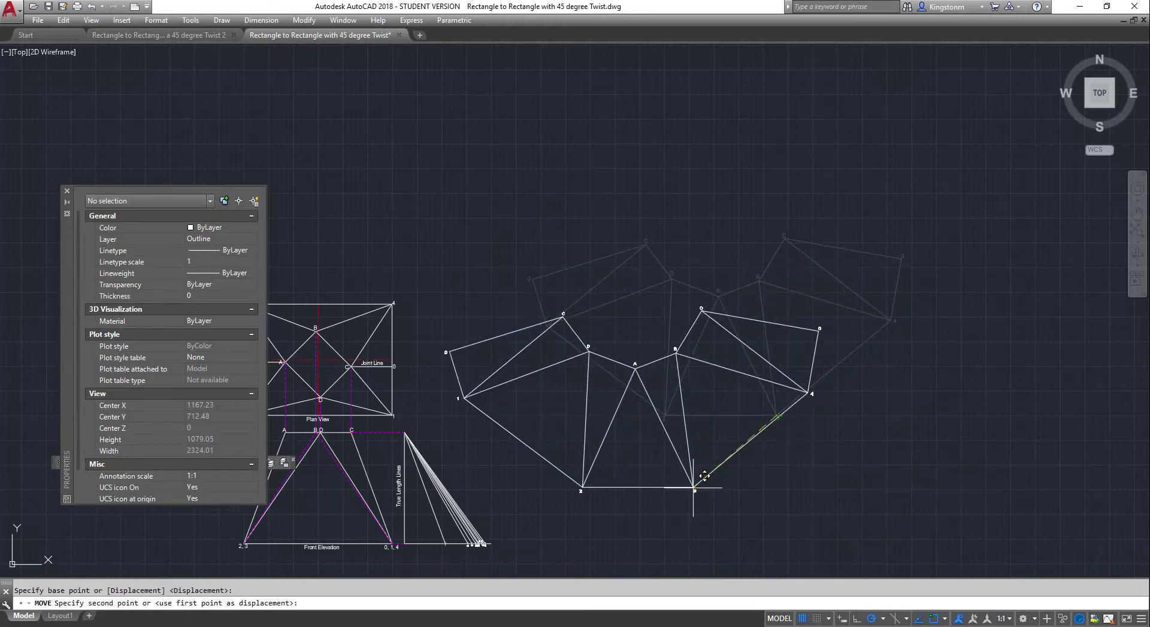
key("Escape")
left_click(67, 191)
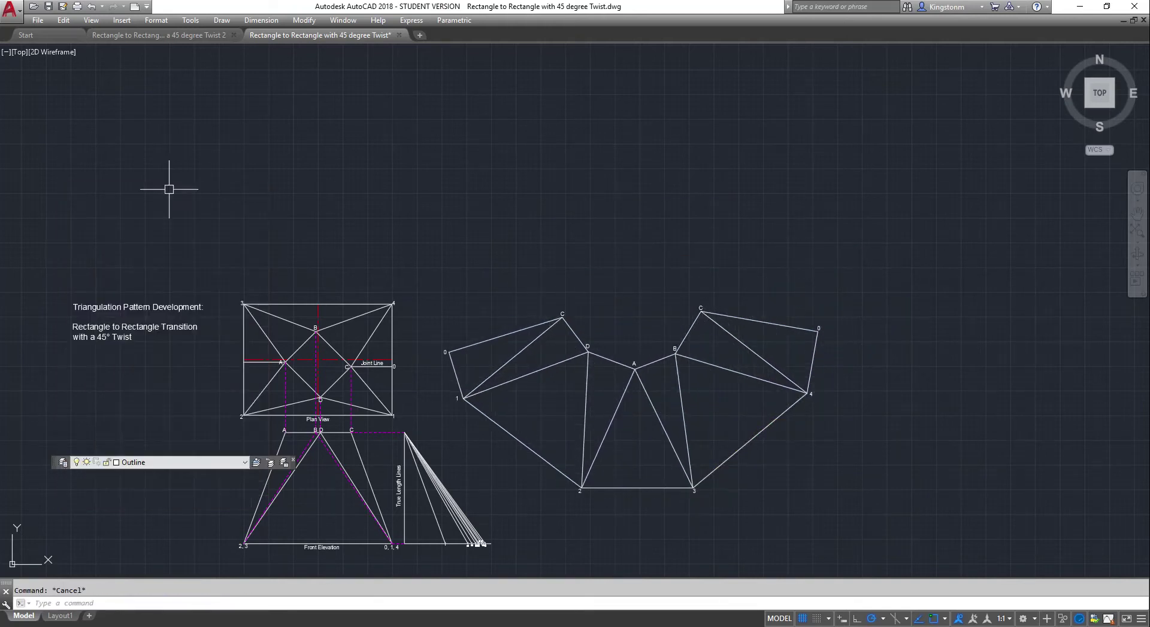
- Add an angular dimension at the pattern's corner 0 near point 1, between lines 0-C and 0-1
type("z")
key("Return")
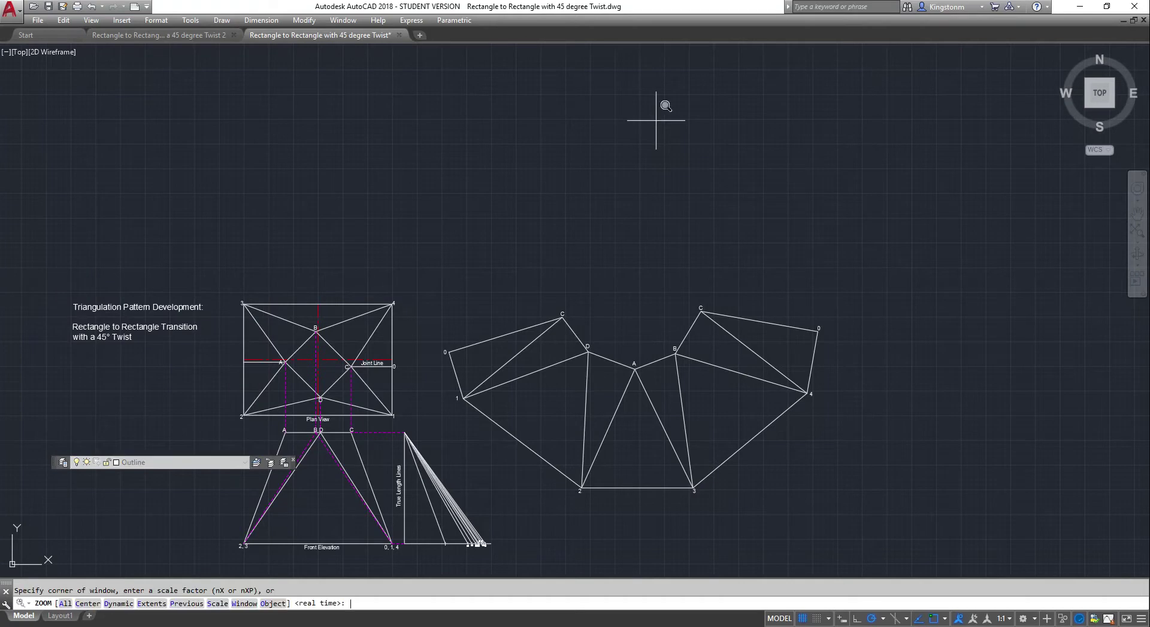
type("e")
key("Return")
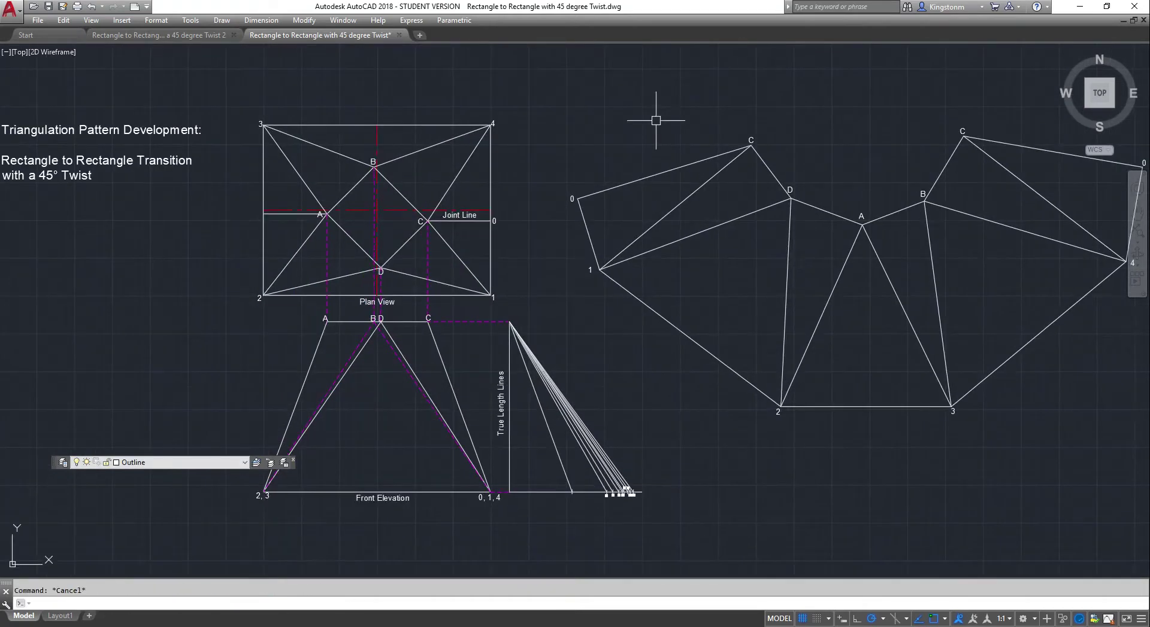
type("dim")
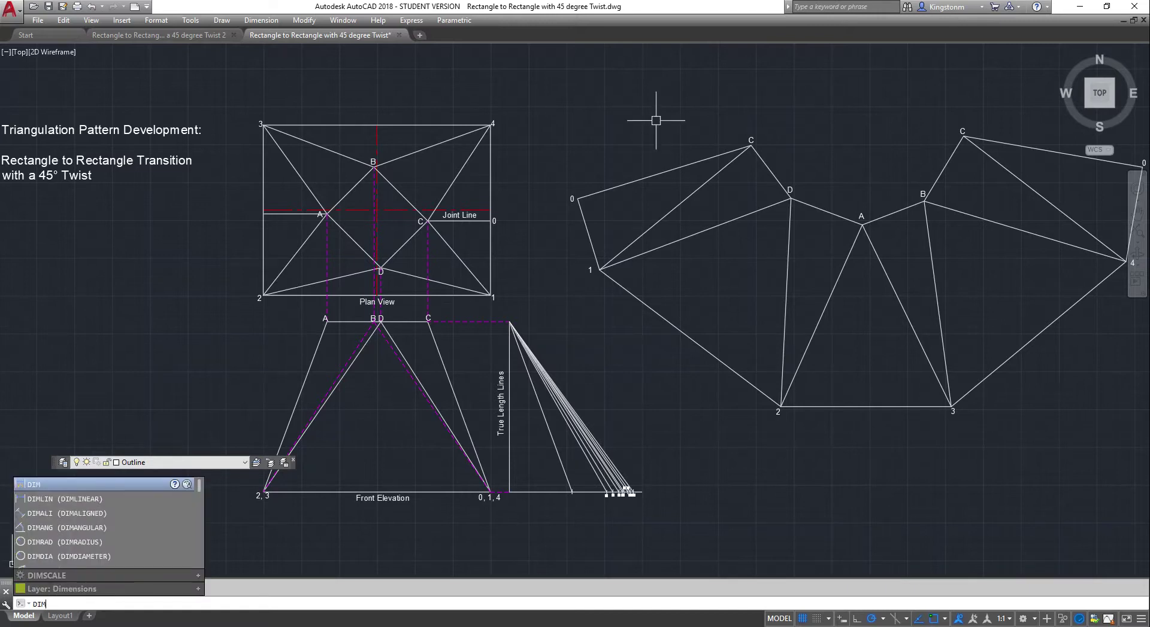
type("g")
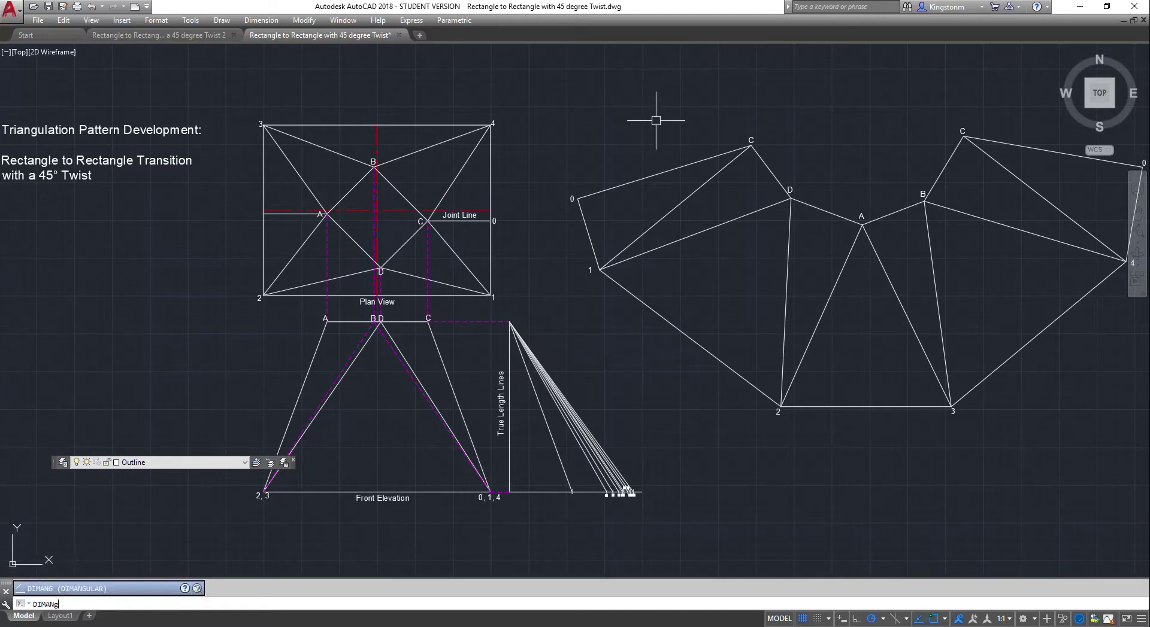
key("Return")
left_click(616, 185)
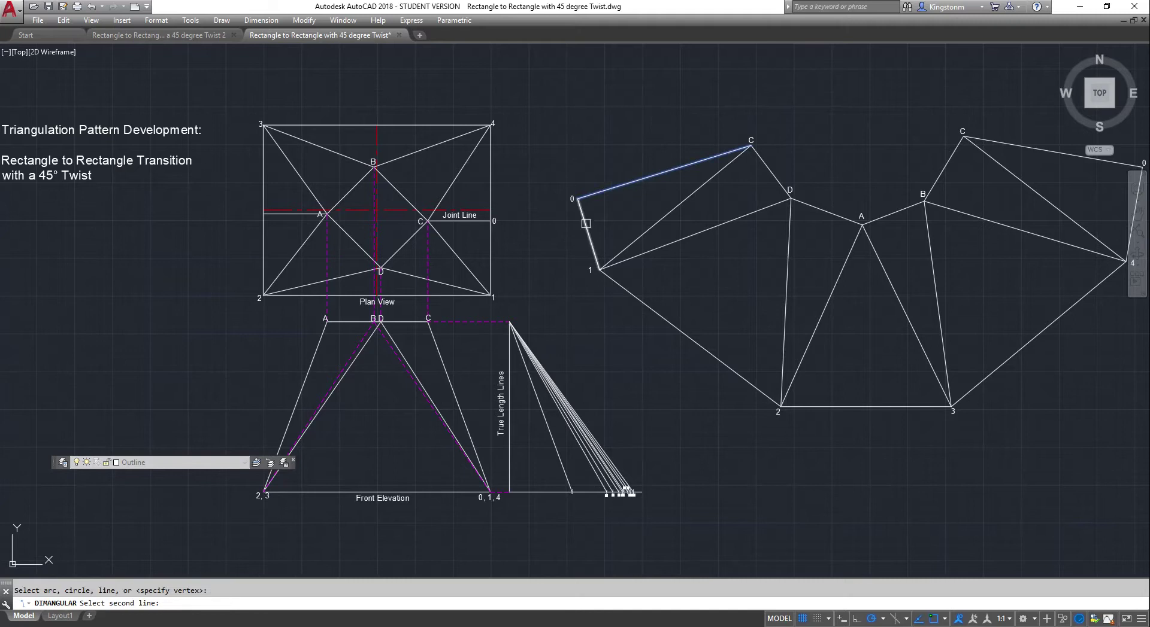
left_click(591, 243)
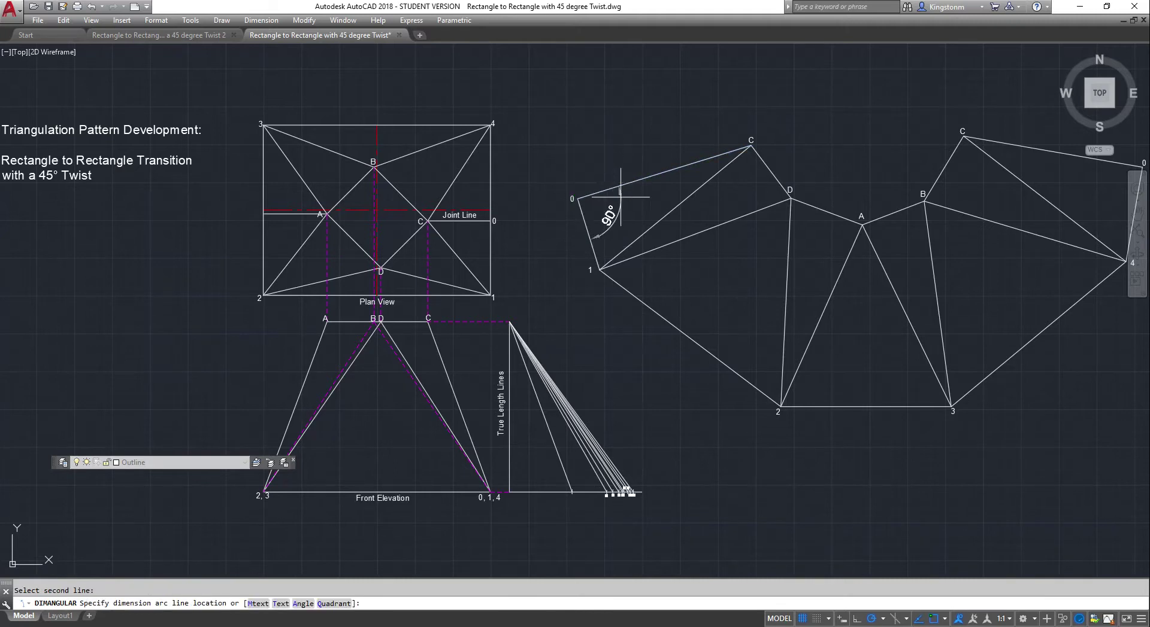
left_click(620, 215)
- Add an angular dimension at the pattern's other corner 0, between lines 0-C and 0-4
scroll(988, 227, "down", 6)
scroll(990, 231, "up", 8)
right_click(939, 227)
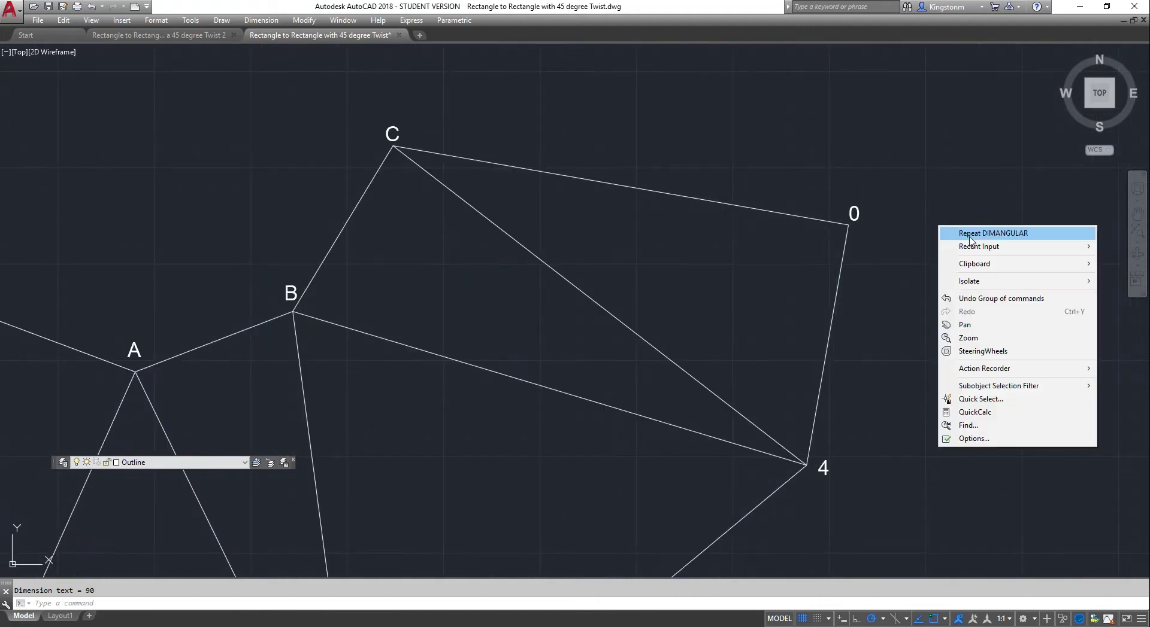
left_click(969, 234)
left_click(798, 216)
left_click(839, 274)
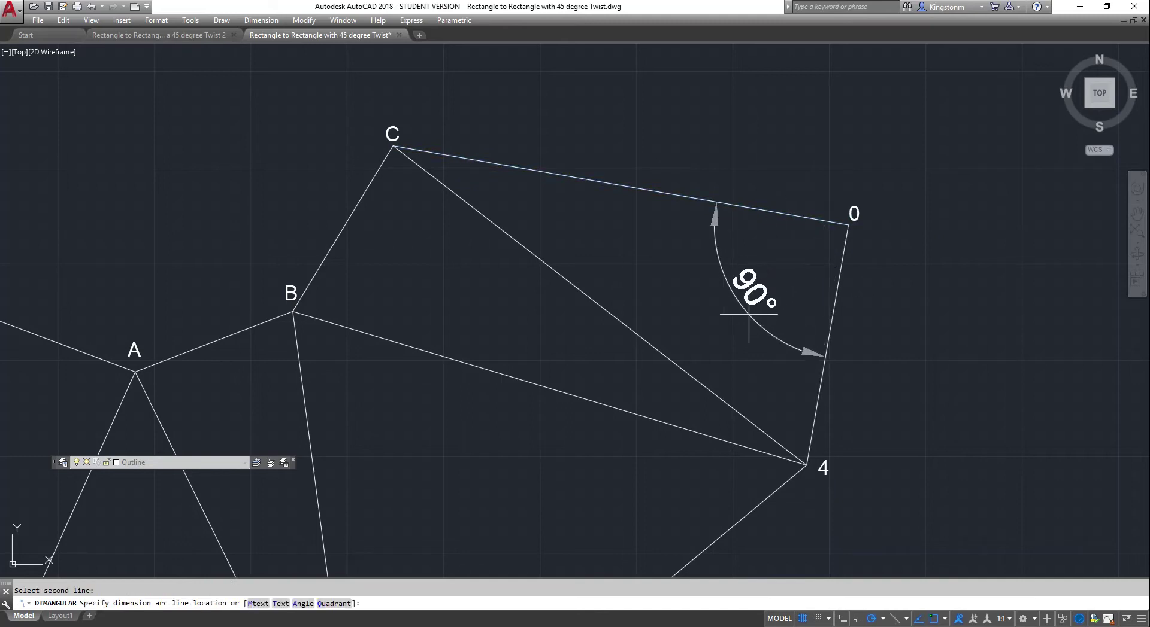
left_click(746, 307)
key("Escape")
- Examine the finished pattern with its two dimensioned corners alongside the plan view, front elevation and true length lines
scroll(763, 353, "down", 6)
scroll(718, 407, "down", 2)
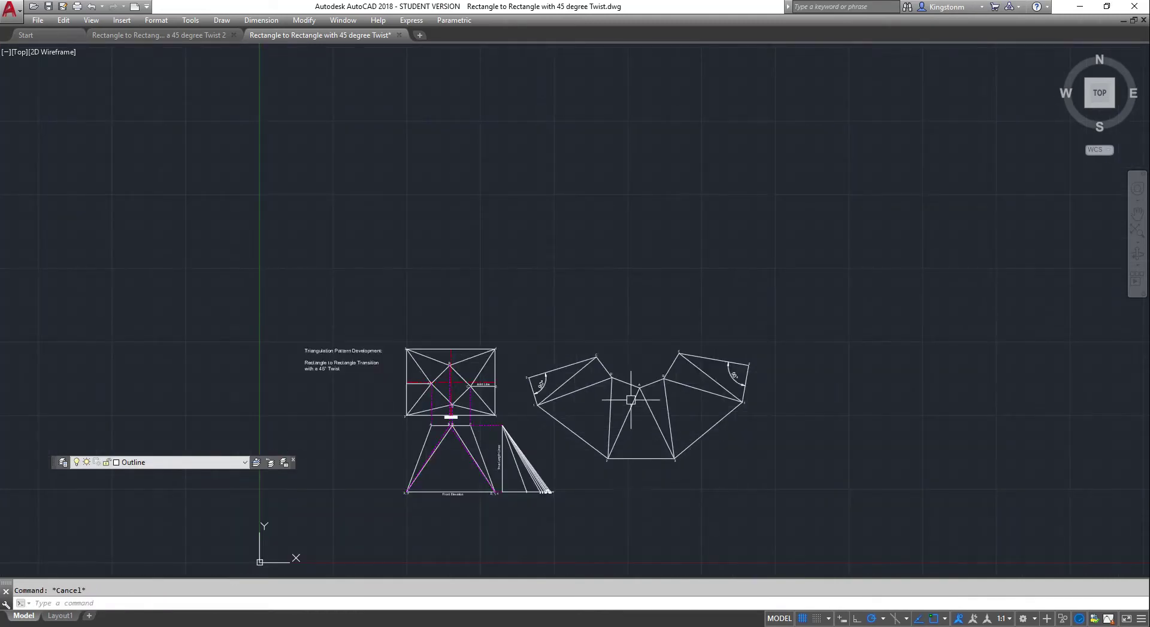
scroll(624, 385, "up", 4)
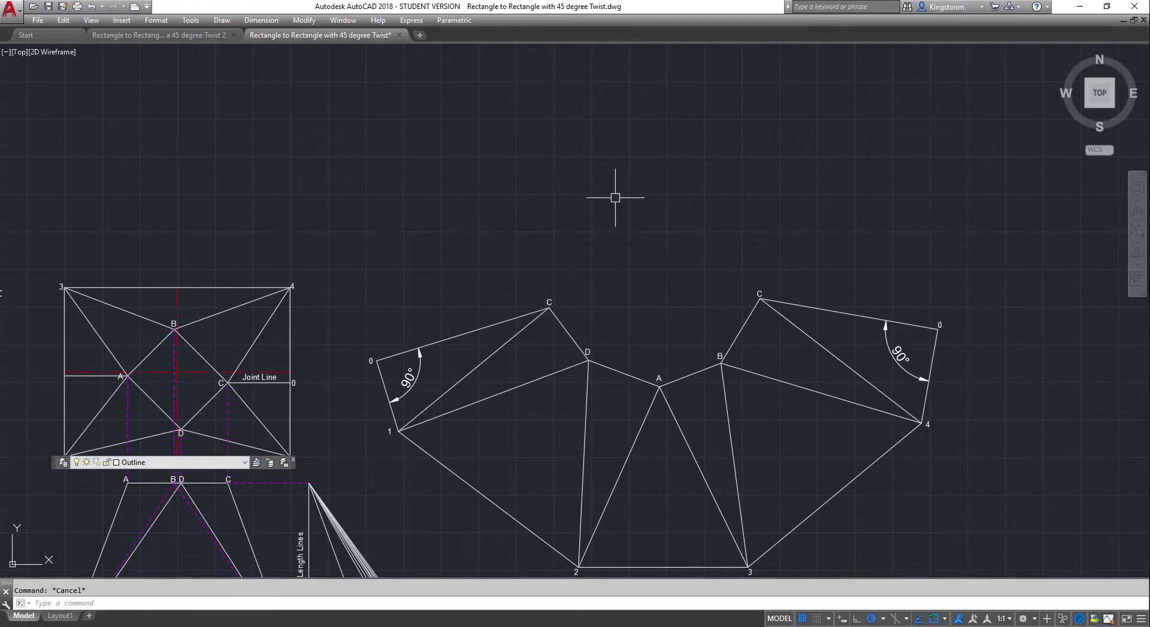
type("z")
key("Return")
type("p")
key("Return")
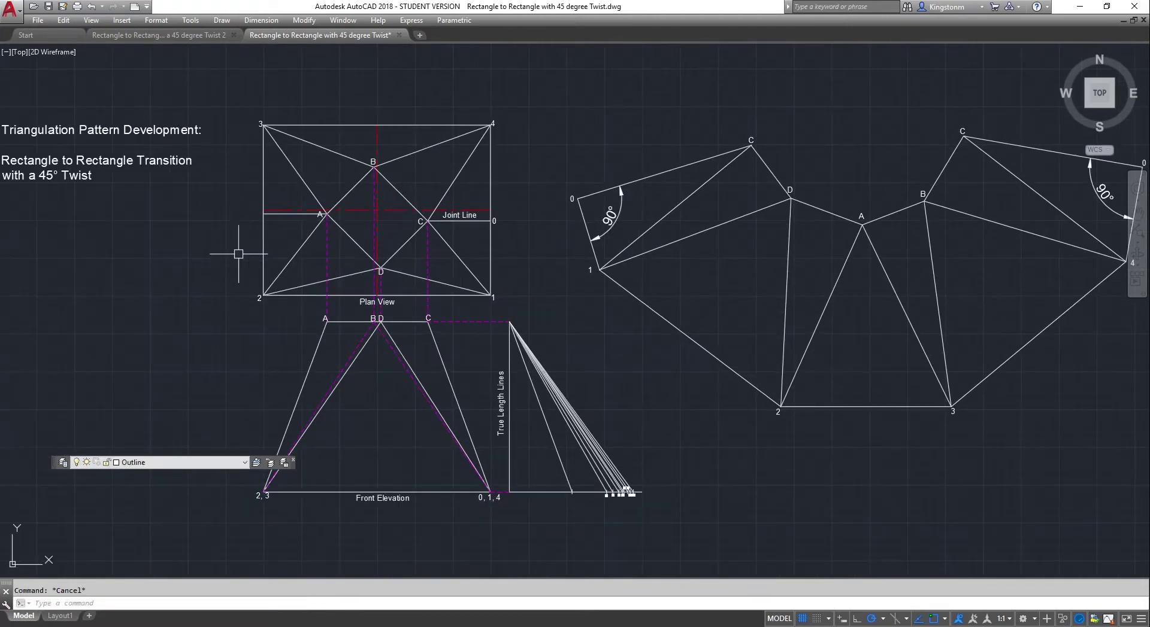
- Review the dimensioned views in the drawing "Rectangle to Rectangle with a 45 degree Twist 2", return to the pattern drawing and save it
left_click(169, 36)
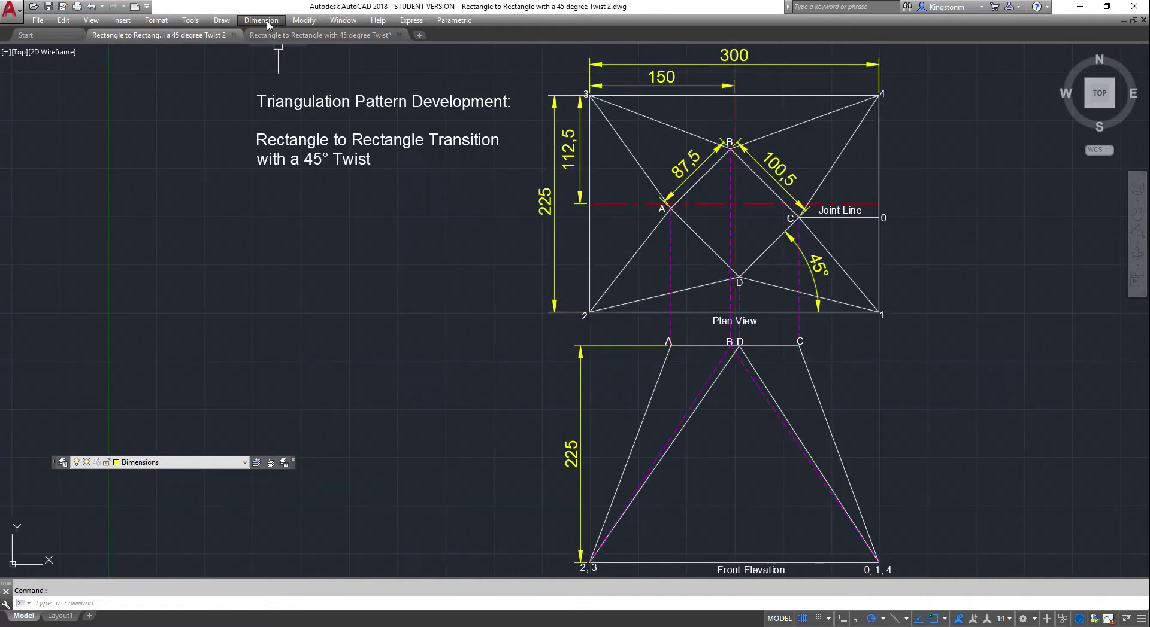
left_click(302, 35)
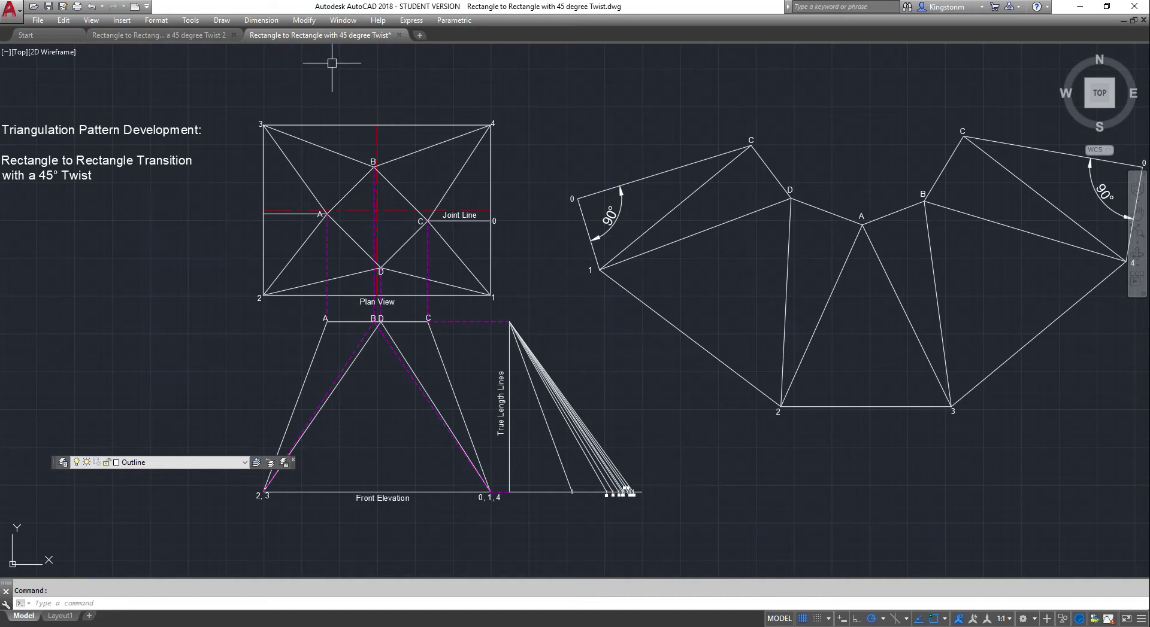
left_click(48, 8)
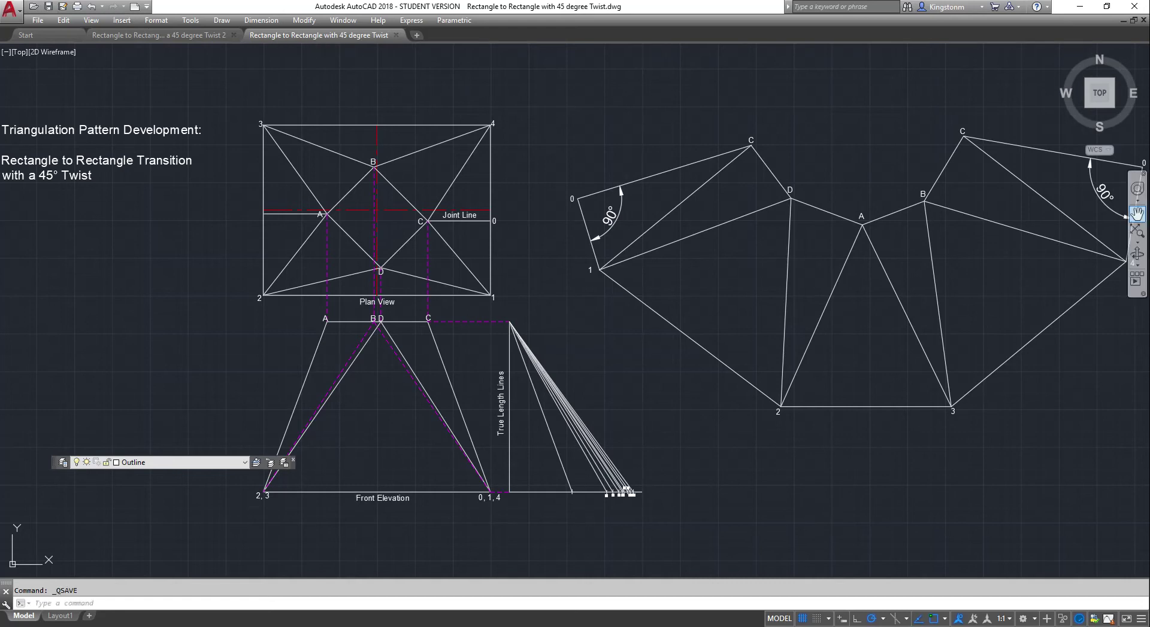